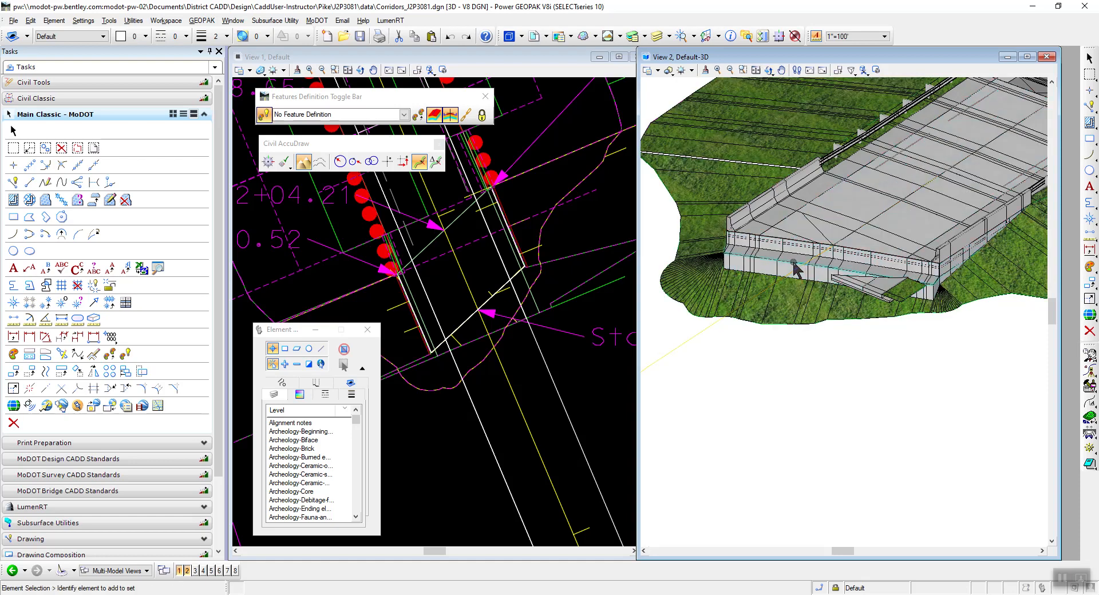
# Rotate the 3D view dynamically to examine the mainline corridor and terrain around the bridge end bent.
pyautogui.moveTo(794, 262)
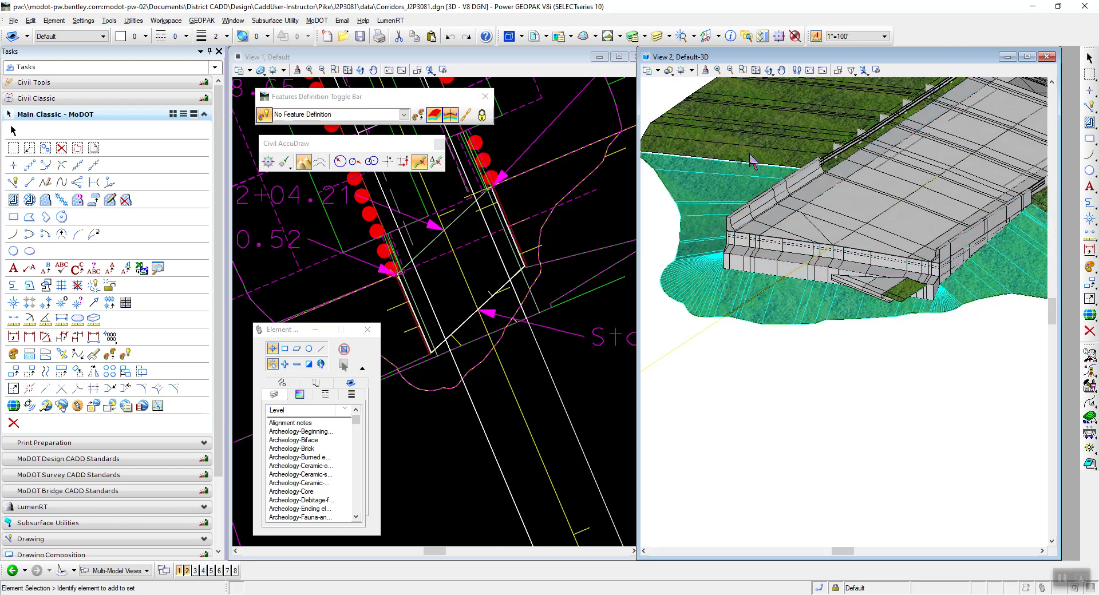
pyautogui.click(768, 70)
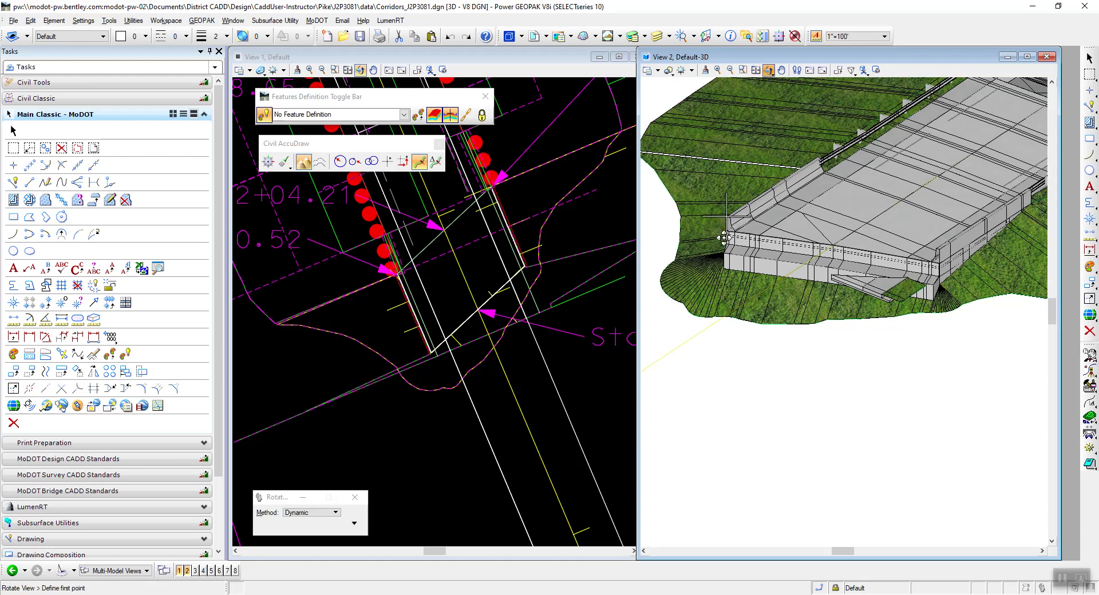
pyautogui.moveTo(711, 258); pyautogui.dragTo(890, 233)
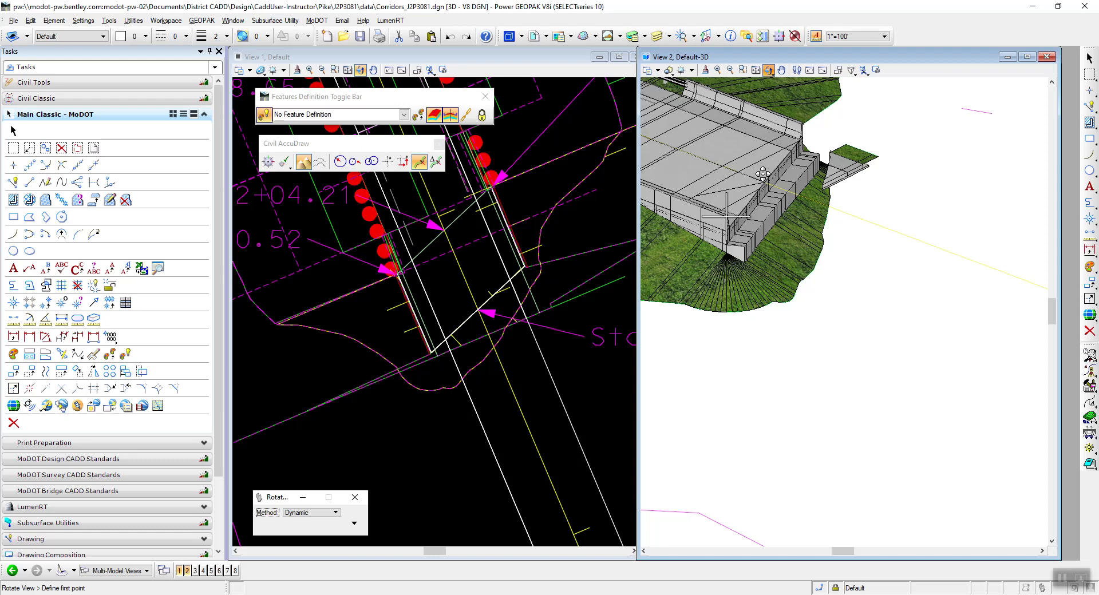
pyautogui.rightClick(858, 312)
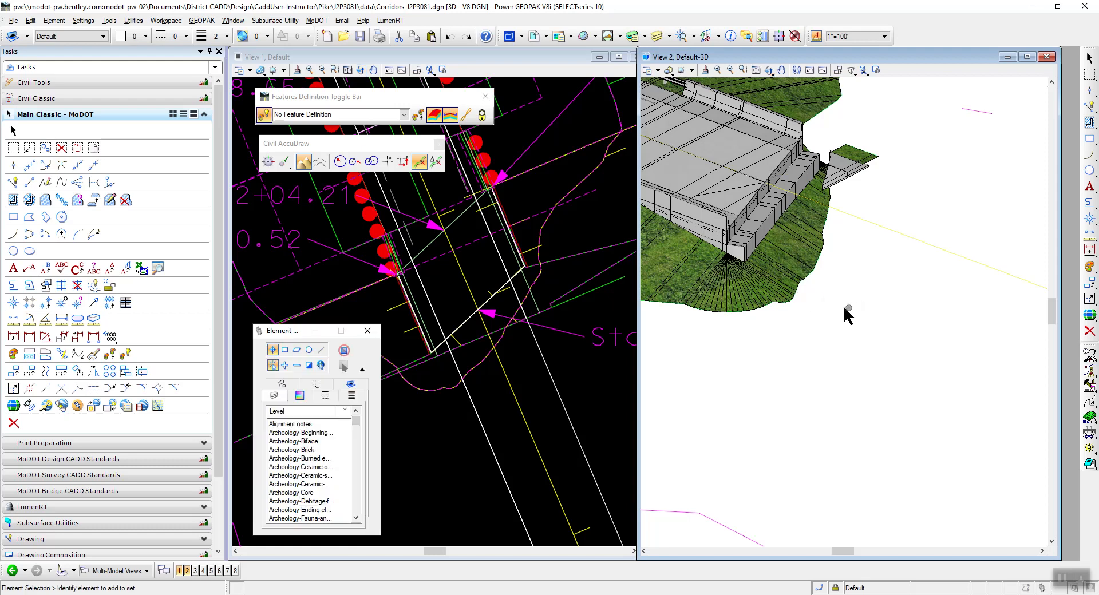
# Switch to the PDF instructions in Acrobat Reader and copy the file name Clipping_Corridors_J2P3081.dgn from step 28.
pyautogui.hotkey('alt', 'Tab')
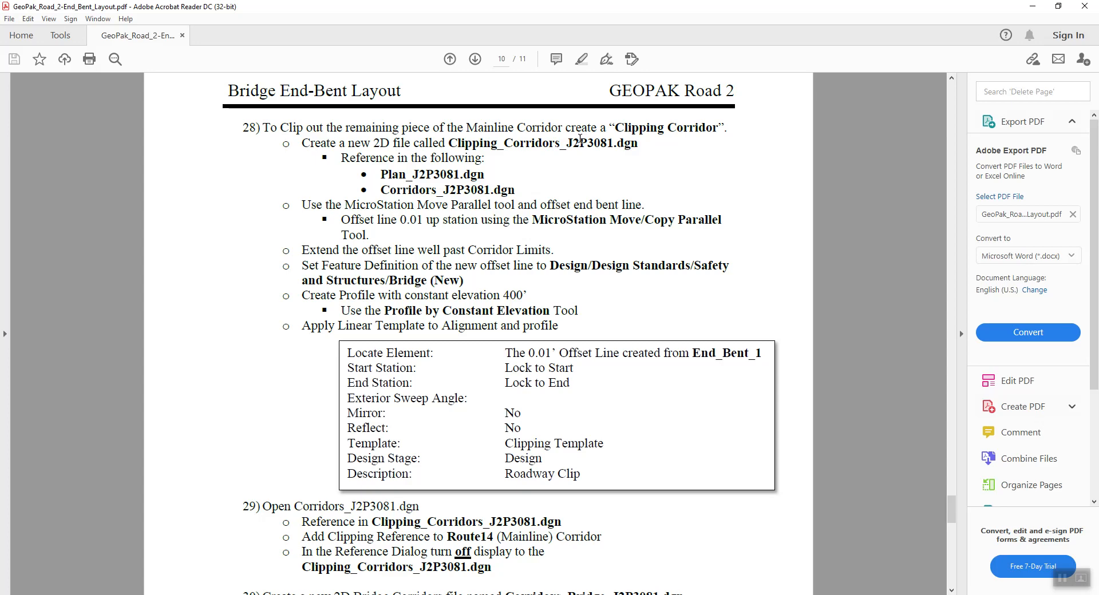
pyautogui.moveTo(615, 127); pyautogui.dragTo(718, 128)
pyautogui.rightClick(697, 131)
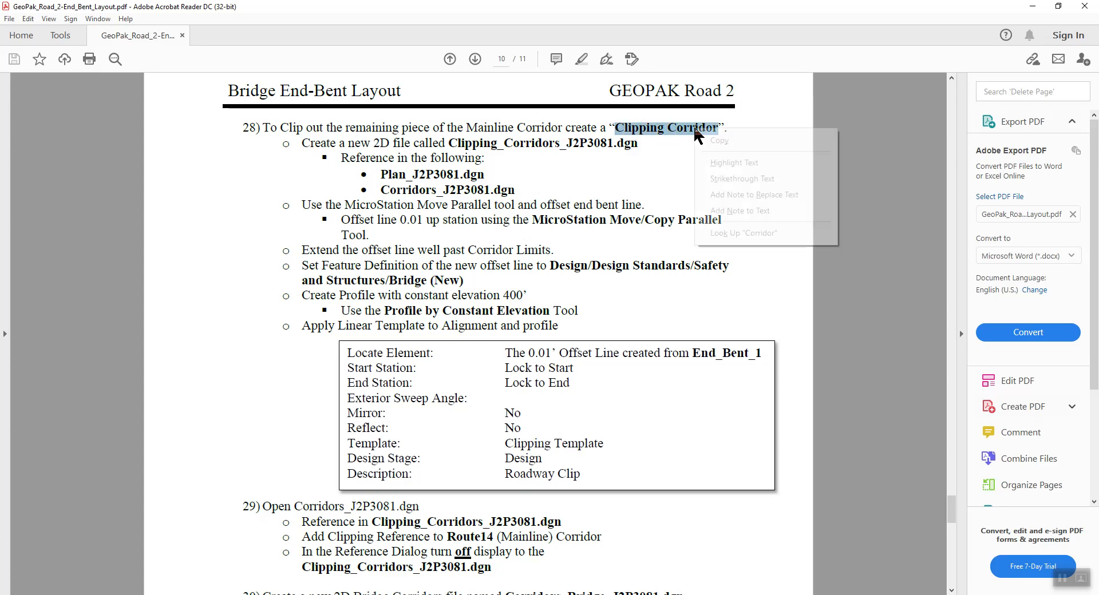
pyautogui.click(717, 141)
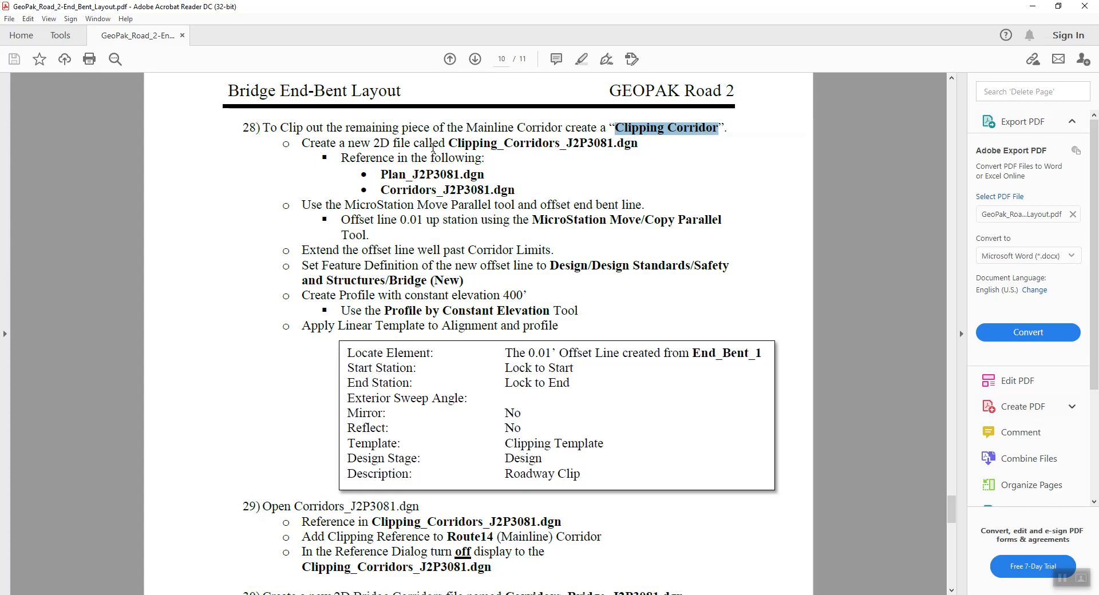
pyautogui.moveTo(448, 143); pyautogui.dragTo(638, 143)
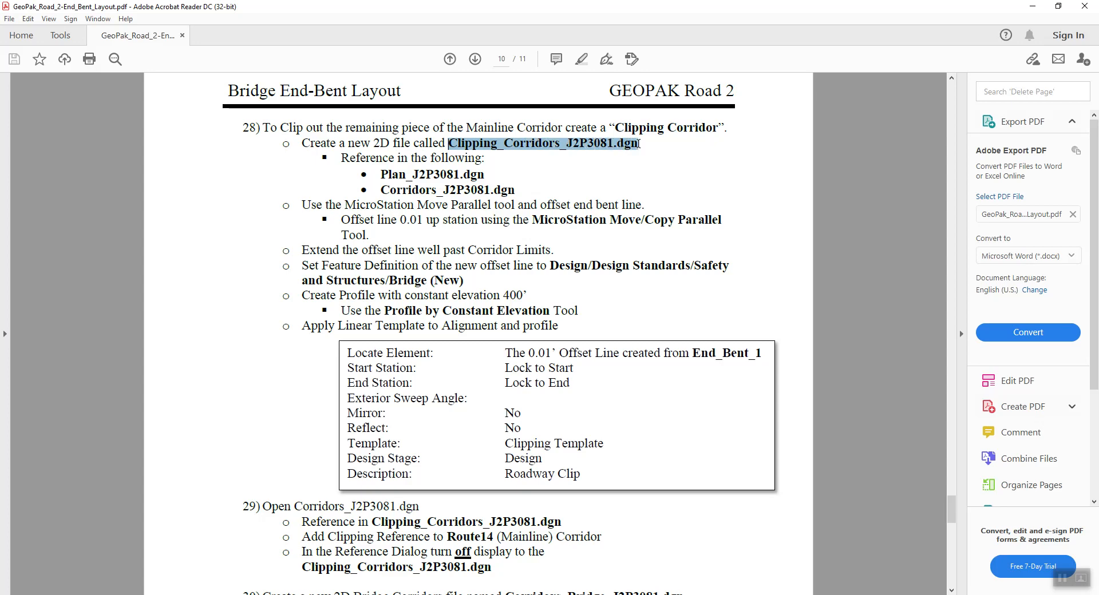
pyautogui.rightClick(571, 146)
pyautogui.click(595, 159)
# Switch back to Power GEOPAK and start a new document without a creation wizard.
pyautogui.hotkey('alt', 'Tab')
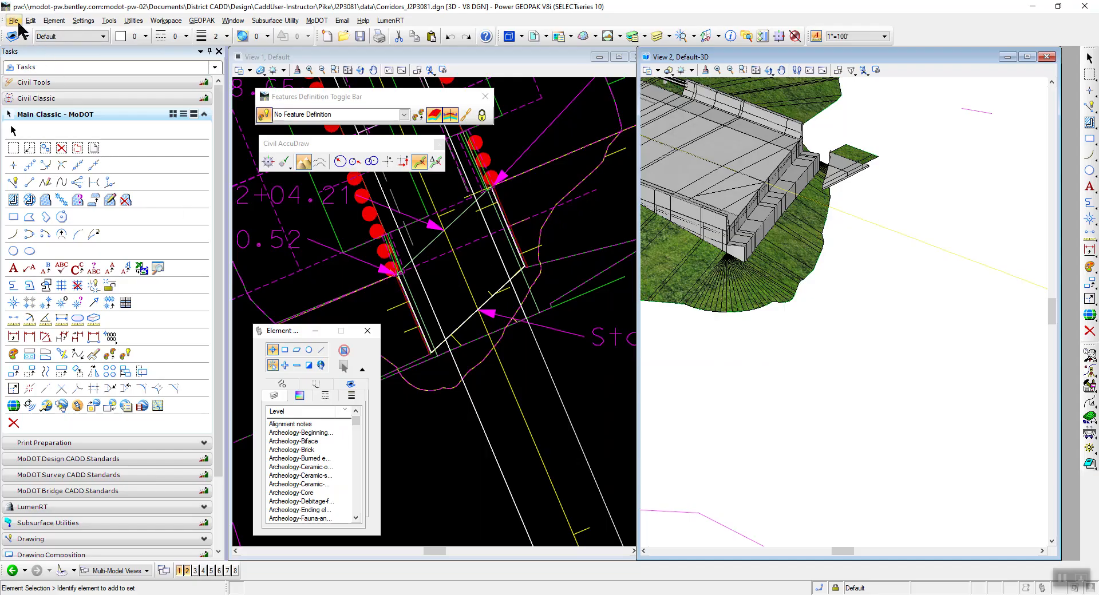
pyautogui.click(15, 22)
pyautogui.press('Escape')
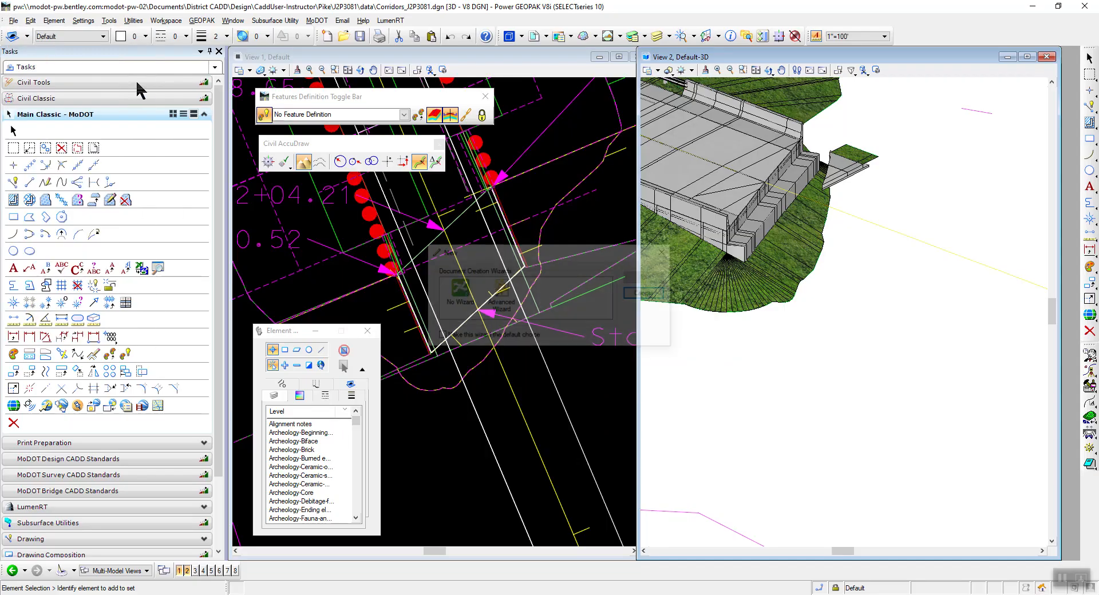
pyautogui.click(452, 288)
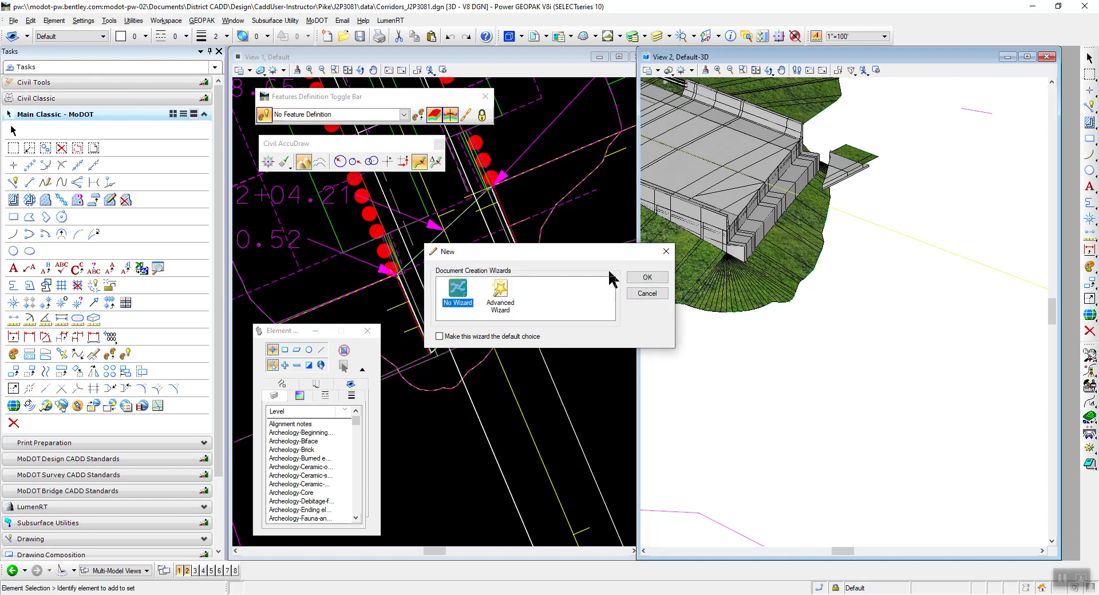
pyautogui.click(646, 277)
# Create the 2D document with the pasted name Clipping_Corridors_J2P3081.dgn and check in Corridors_J2P3081.dgn.
pyautogui.moveTo(464, 364); pyautogui.dragTo(633, 363)
pyautogui.moveTo(555, 275); pyautogui.dragTo(452, 273)
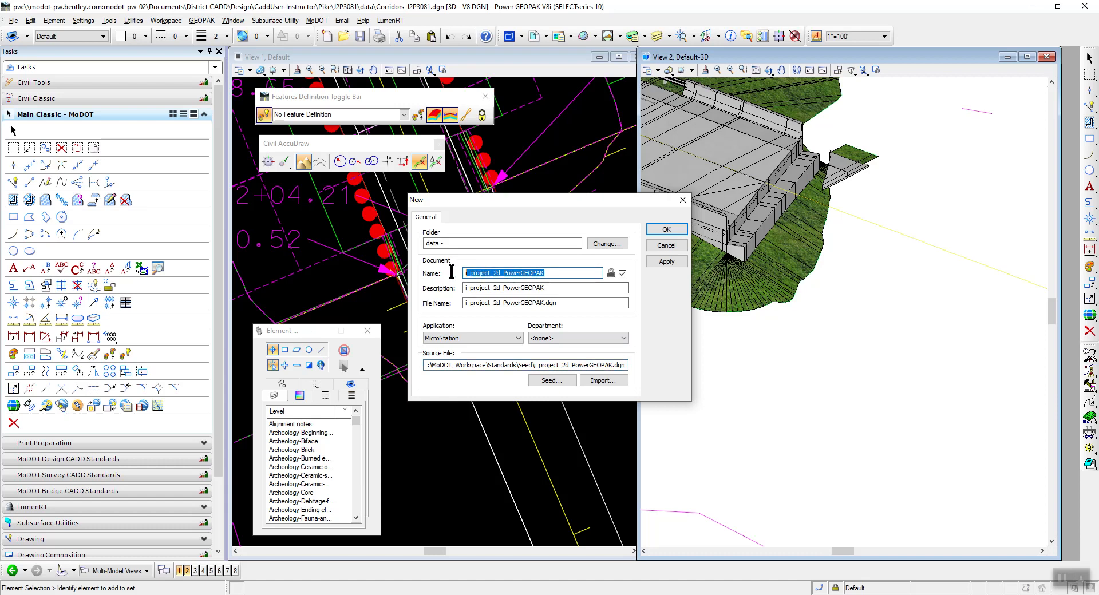
pyautogui.rightClick(485, 275)
pyautogui.click(503, 322)
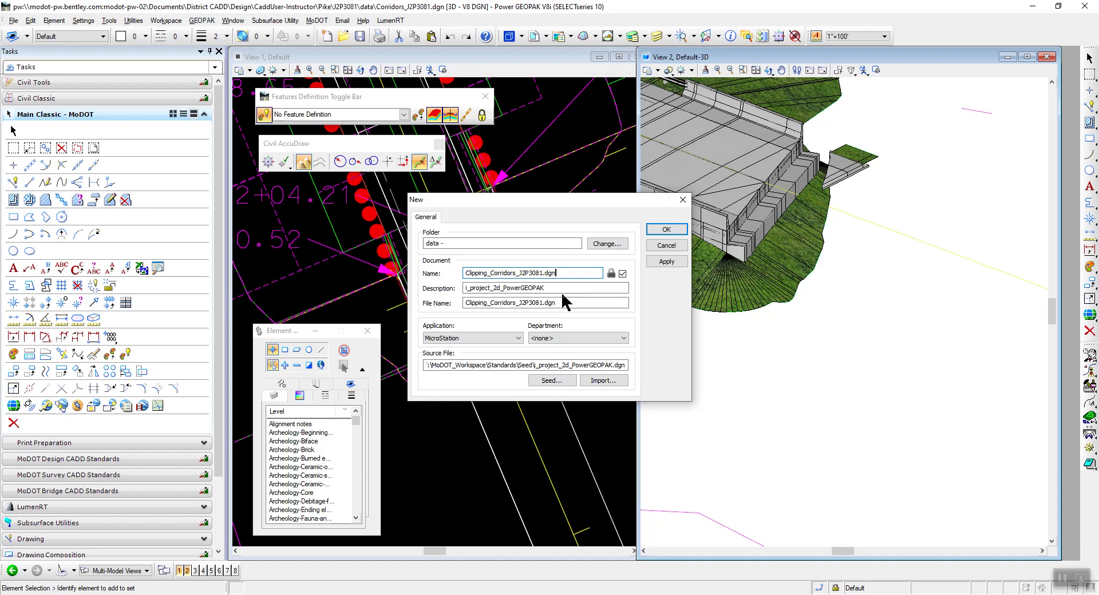
pyautogui.click(664, 231)
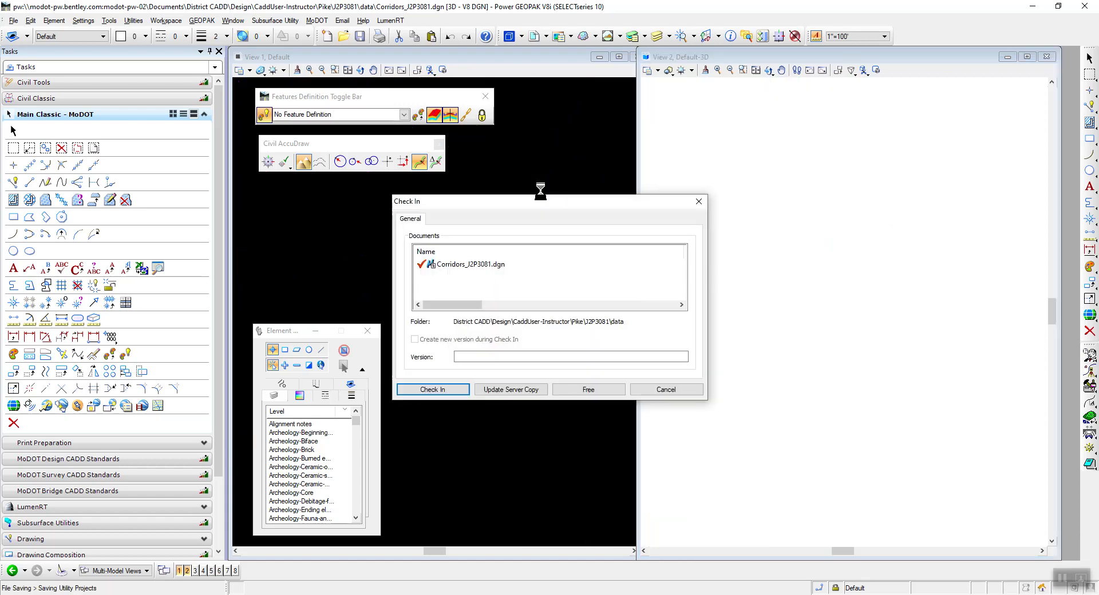
pyautogui.click(423, 388)
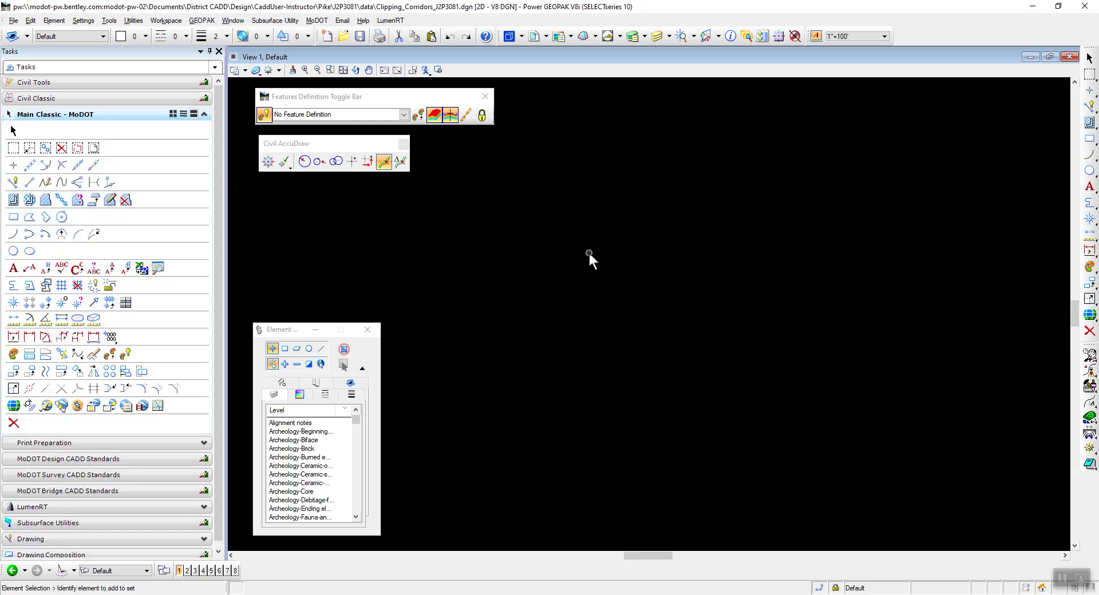
# Attach J2P3081_Plan.dgn and Corridors_J2P3081.dgn as references, accepting the Coincident - World orientation.
pyautogui.hotkey('alt', 'Tab')
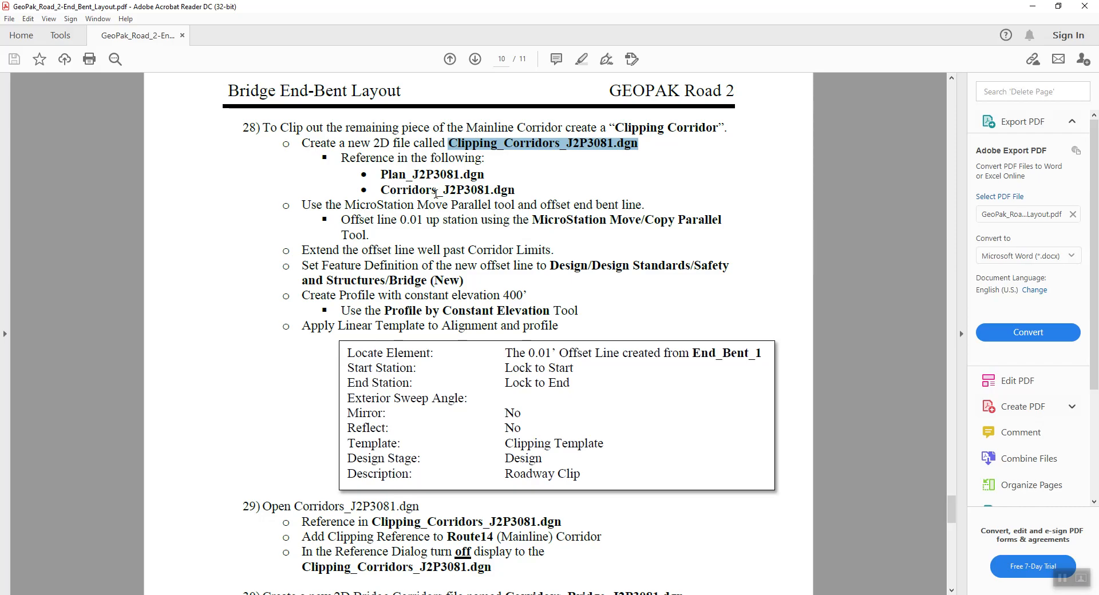
pyautogui.hotkey('alt', 'Tab')
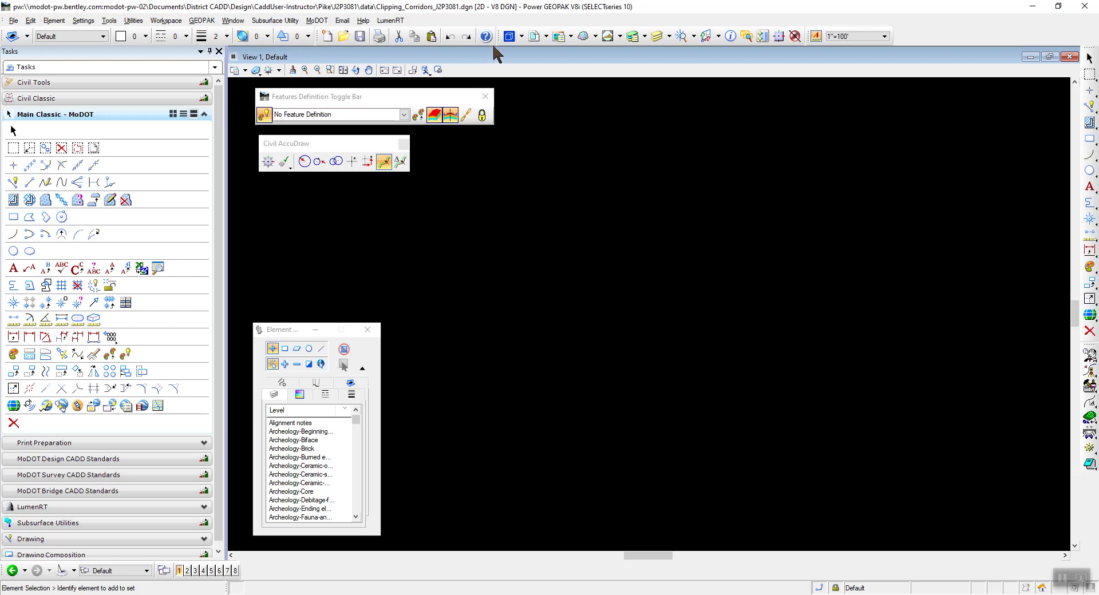
pyautogui.click(534, 37)
pyautogui.click(259, 166)
pyautogui.click(269, 179)
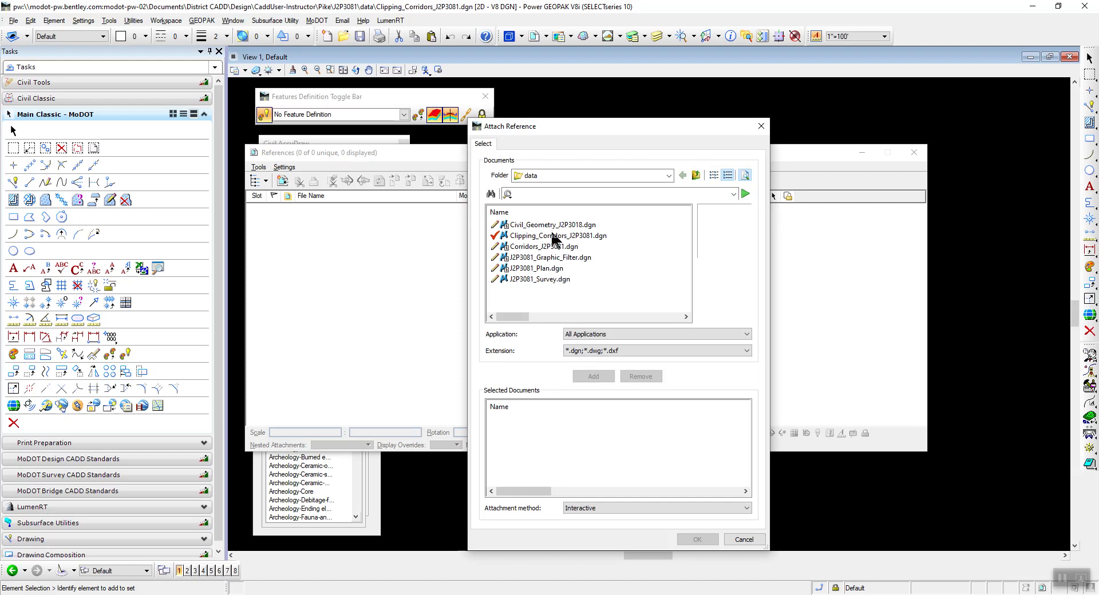
pyautogui.click(551, 268)
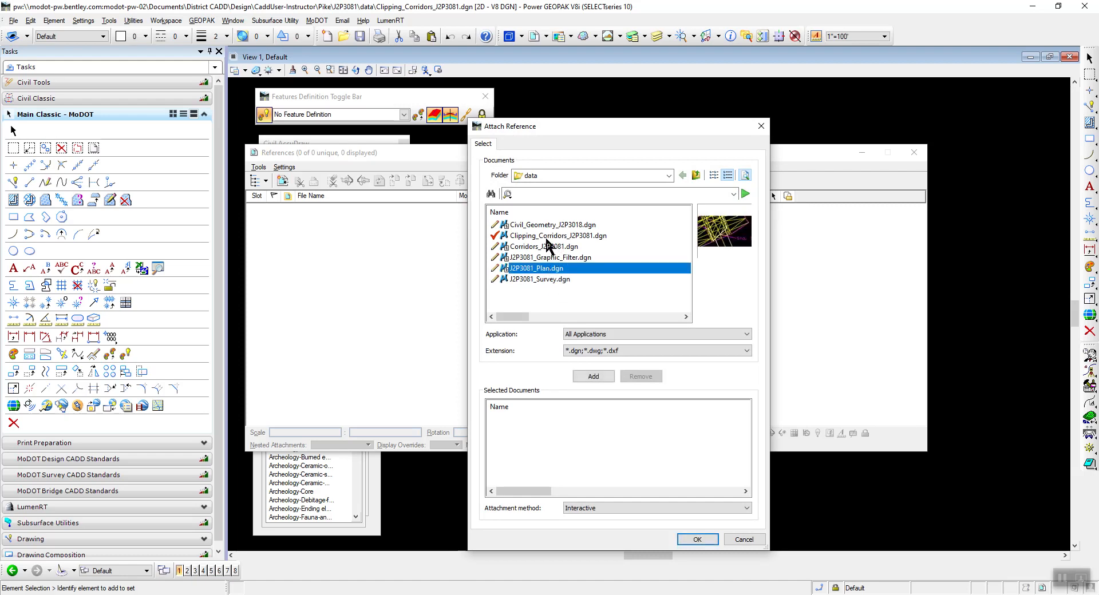
pyautogui.keyDown('ctrl'); pyautogui.click(544, 247); pyautogui.keyUp('ctrl')
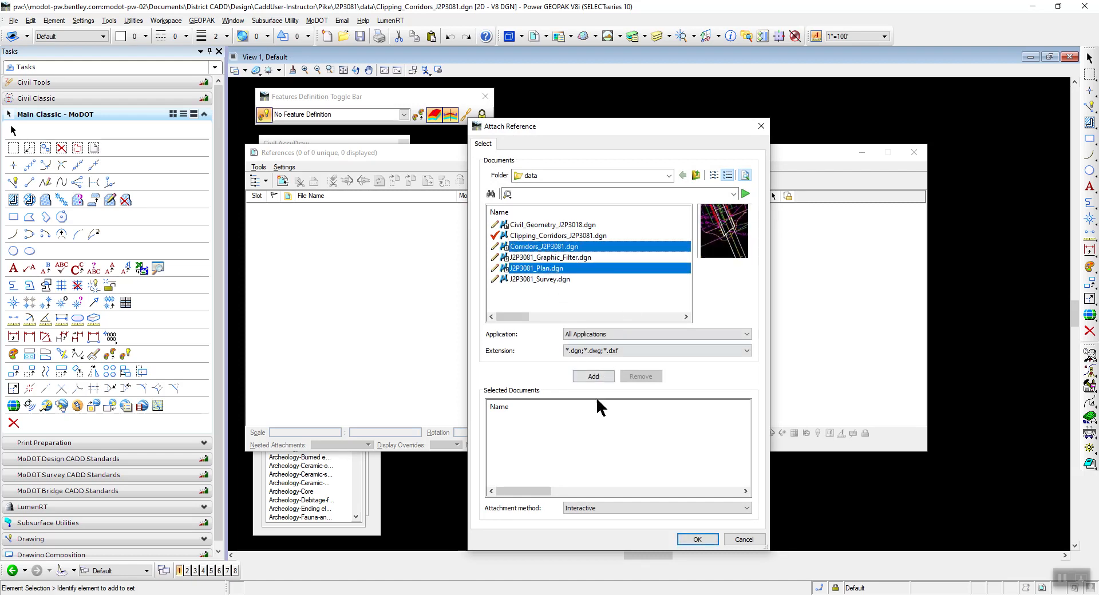
pyautogui.click(594, 376)
pyautogui.click(704, 541)
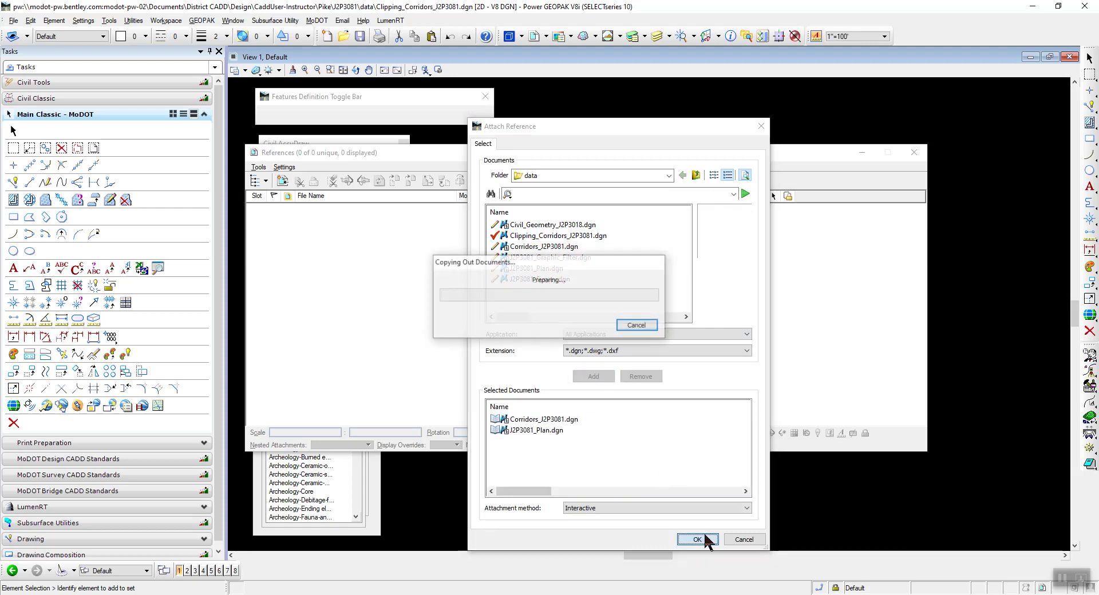
pyautogui.click(897, 441)
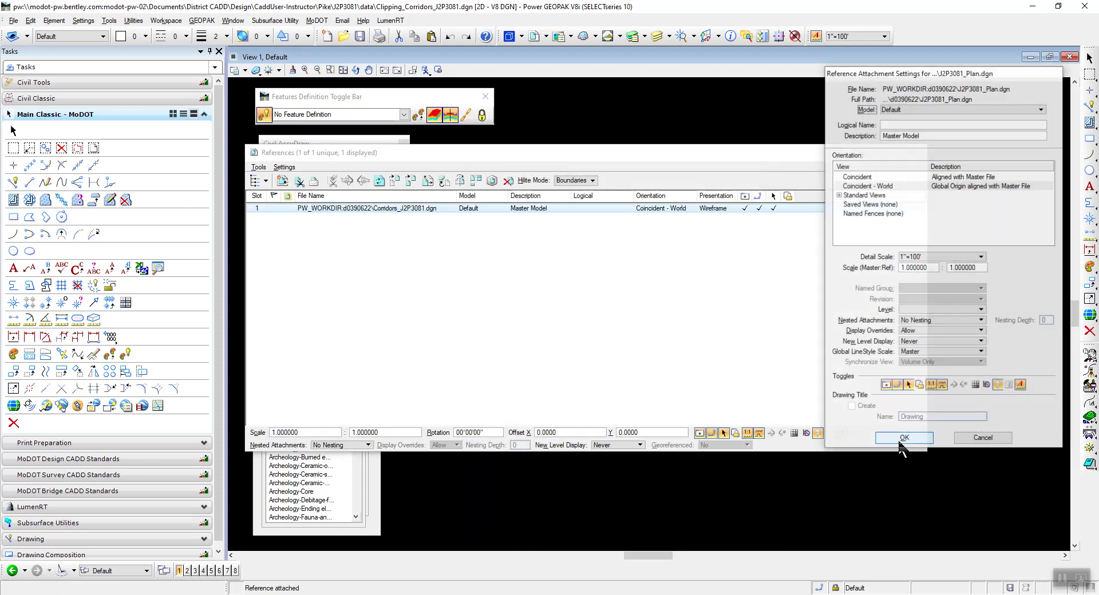
pyautogui.click(896, 441)
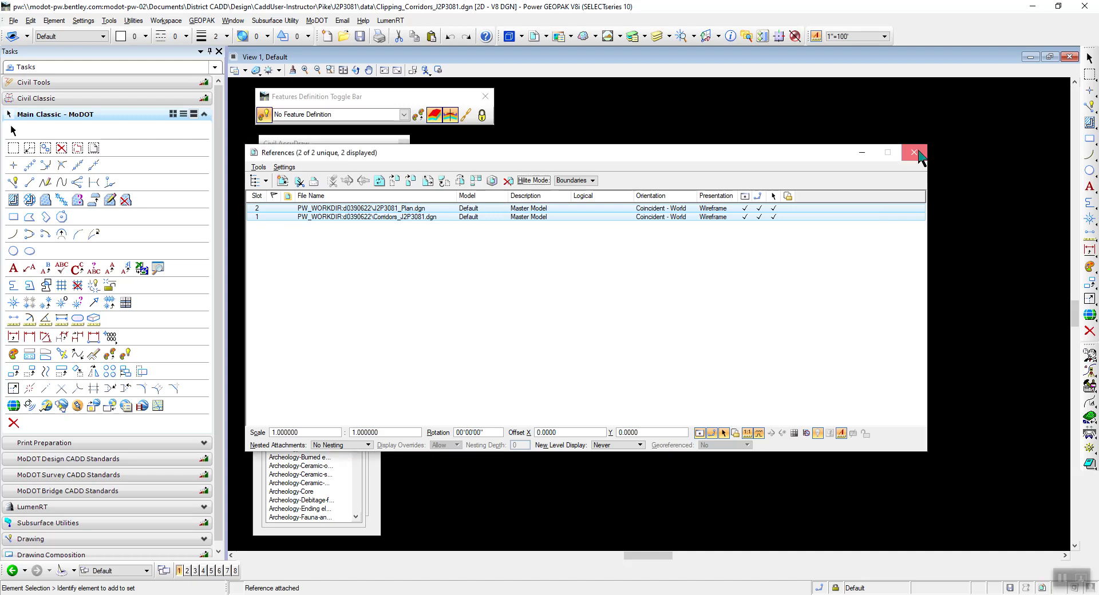
pyautogui.click(914, 152)
# Fit the view to all attached references and set the annotation scale to 1"=20'.
pyautogui.click(331, 71)
pyautogui.click(343, 70)
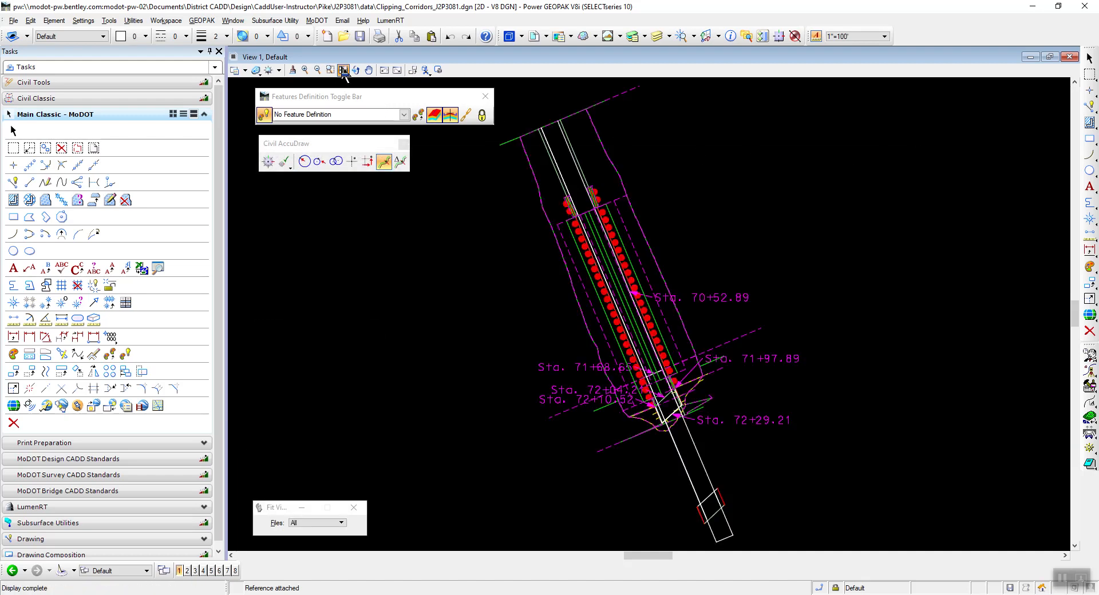
pyautogui.scroll(2, 664, 403)
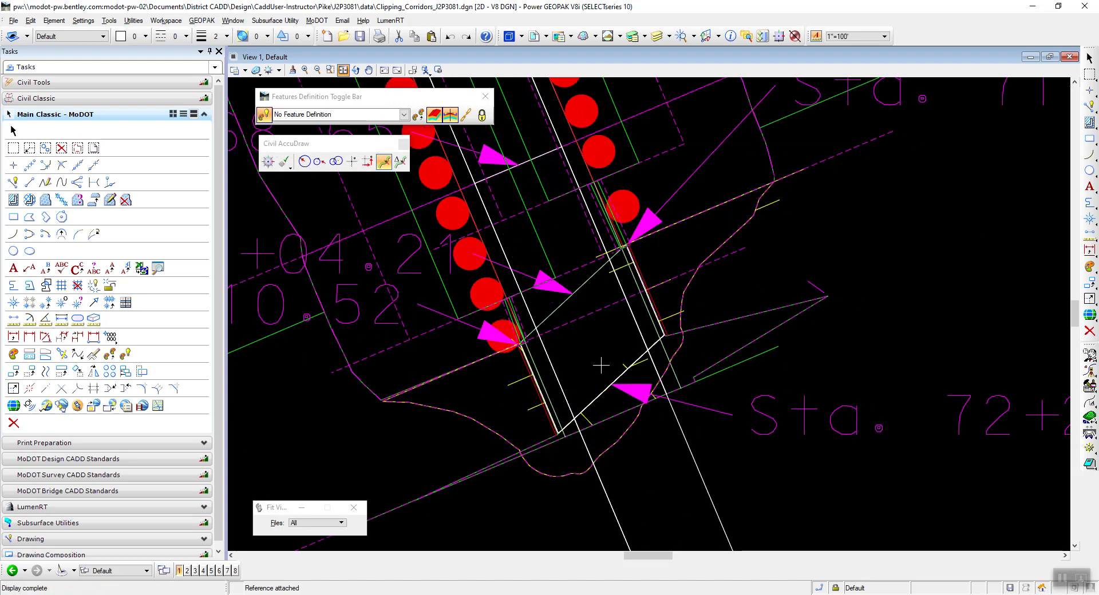
pyautogui.scroll(2, 621, 404)
pyautogui.scroll(-3, 487, 306)
pyautogui.scroll(3, 483, 309)
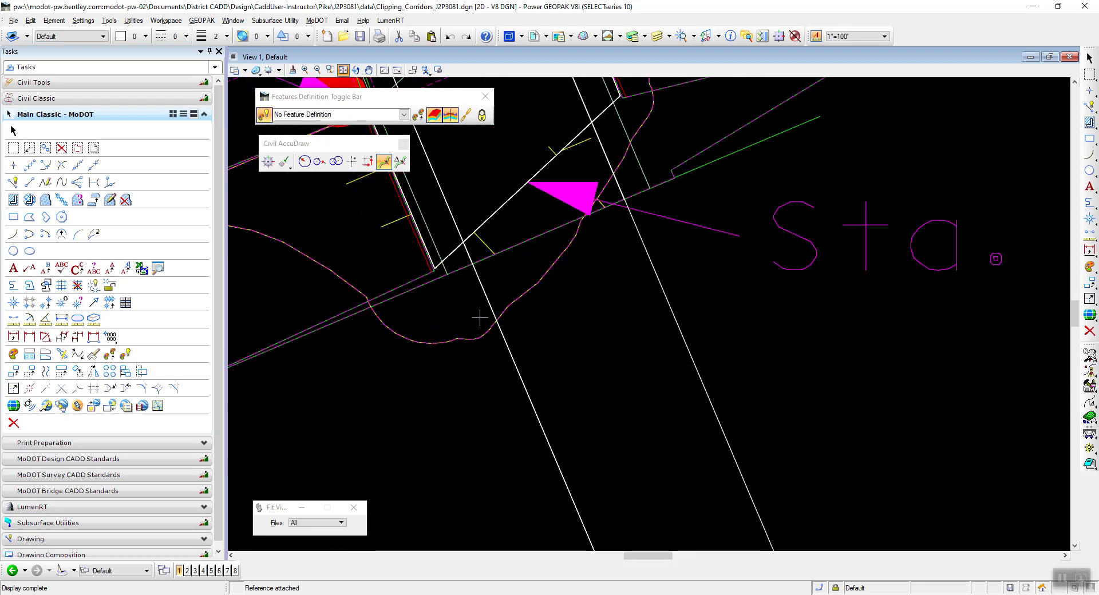
pyautogui.scroll(-2, 524, 328)
pyautogui.scroll(1, 524, 328)
pyautogui.scroll(-1, 515, 311)
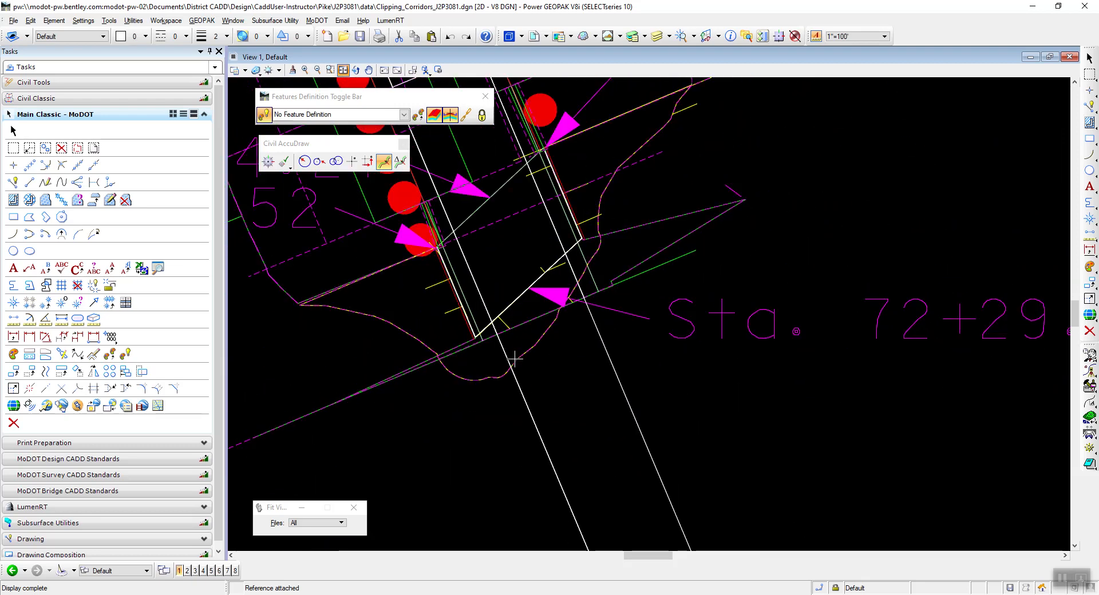
pyautogui.scroll(2, 506, 256)
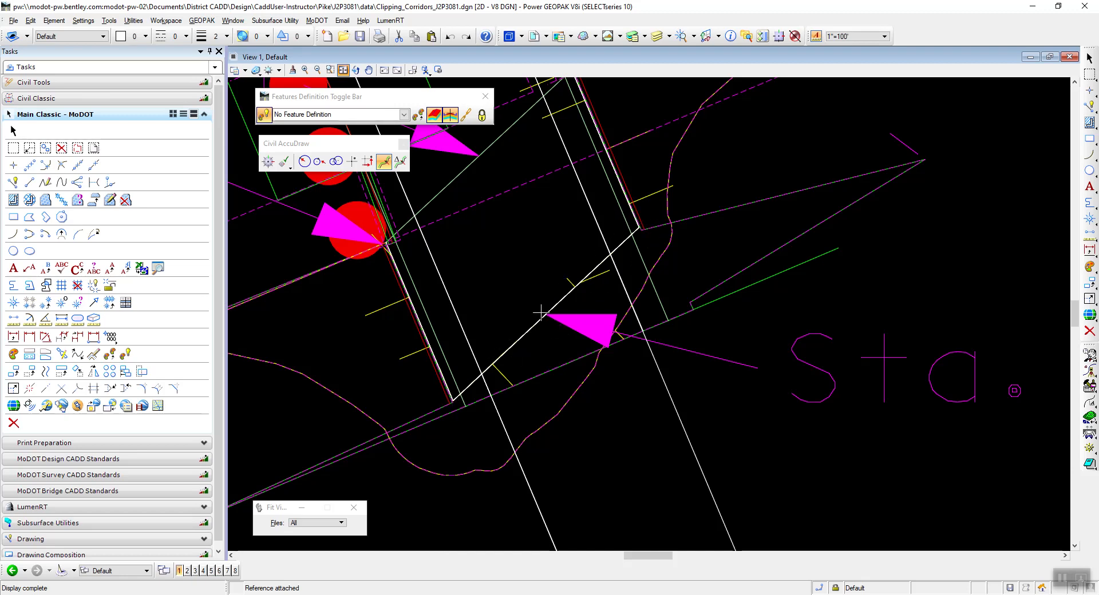
pyautogui.click(856, 37)
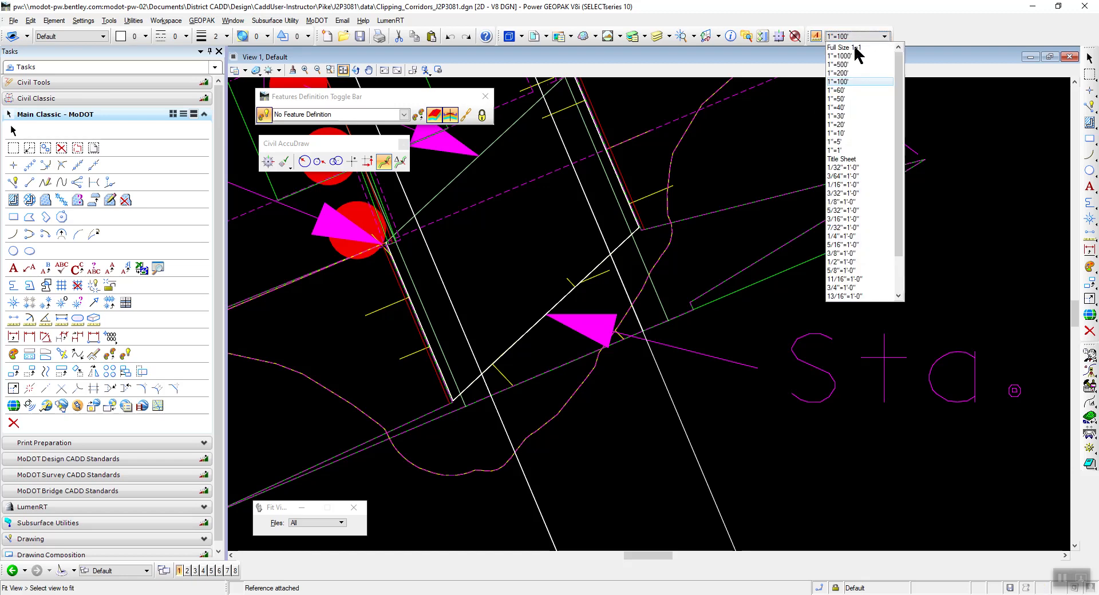
pyautogui.click(841, 124)
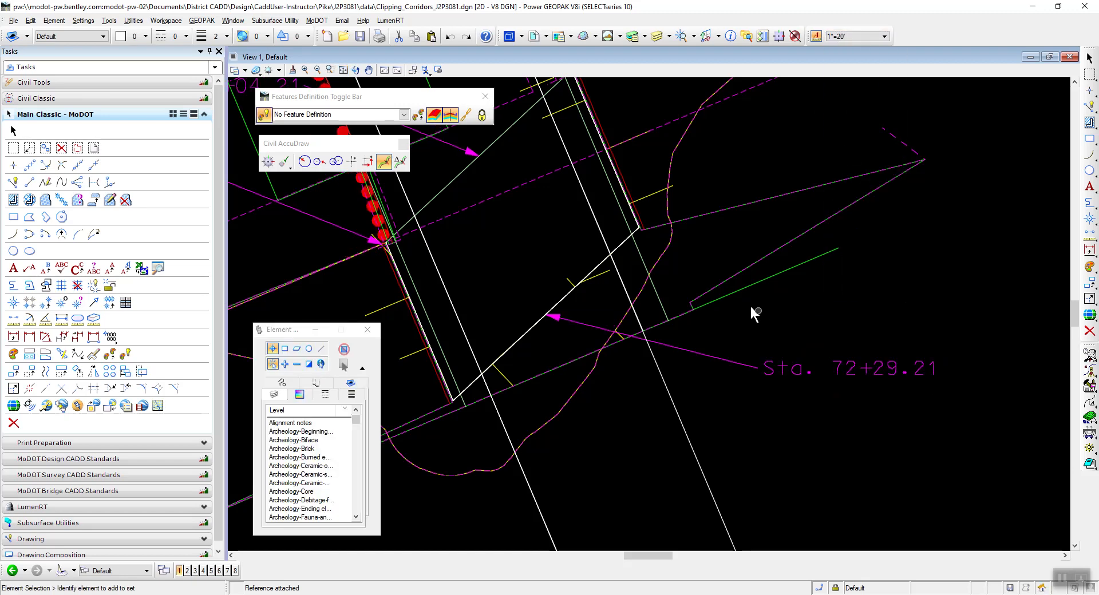
# Copy the end bent line at Sta. 72+29.21 parallel at a distance of 0.0100, up station on its lower-right side, using Miter mode and Make Copy.
pyautogui.scroll(3, 572, 321)
pyautogui.scroll(-3, 606, 323)
pyautogui.scroll(1, 593, 336)
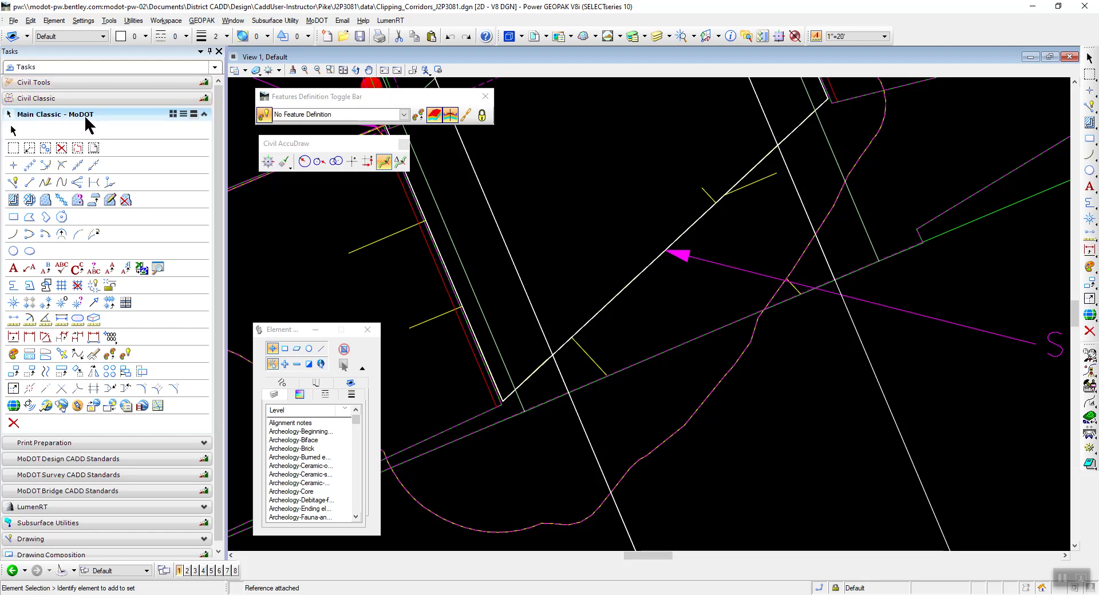
pyautogui.click(45, 373)
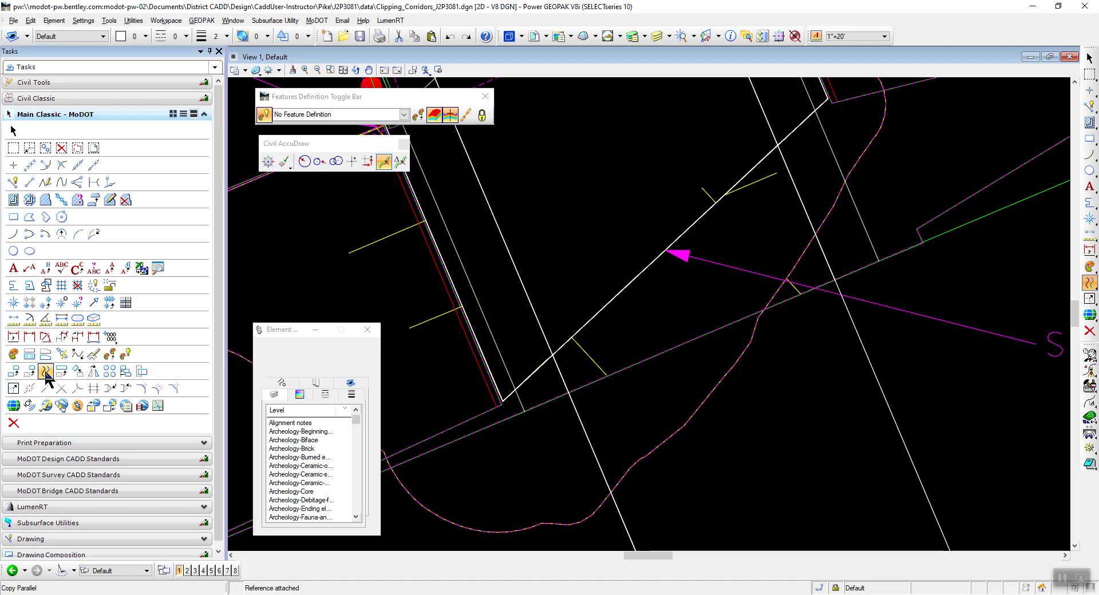
pyautogui.moveTo(293, 460); pyautogui.dragTo(278, 206)
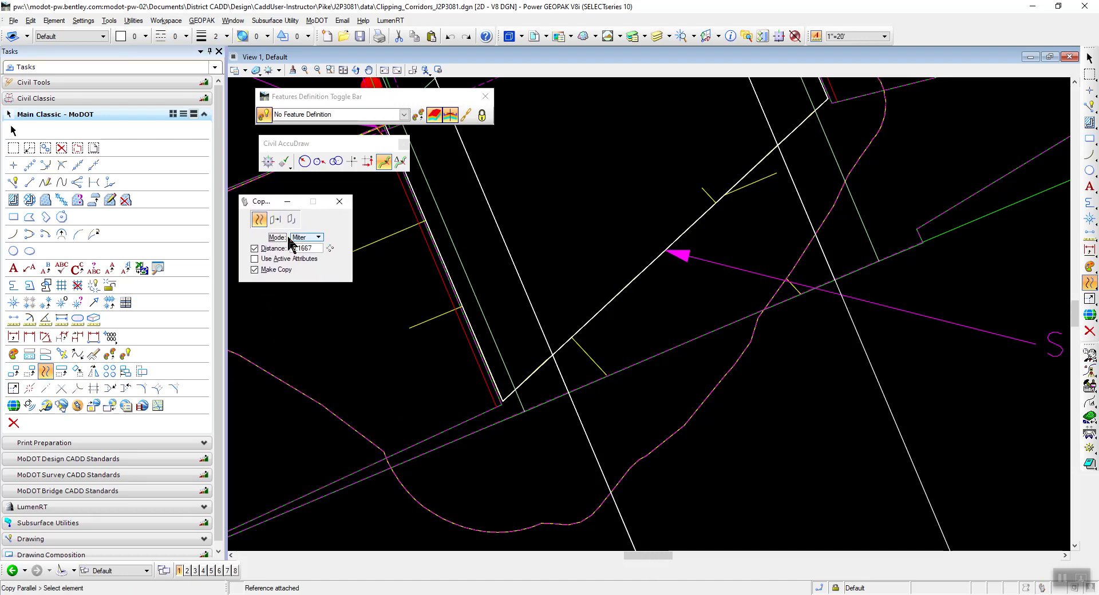
pyautogui.doubleClick(318, 248)
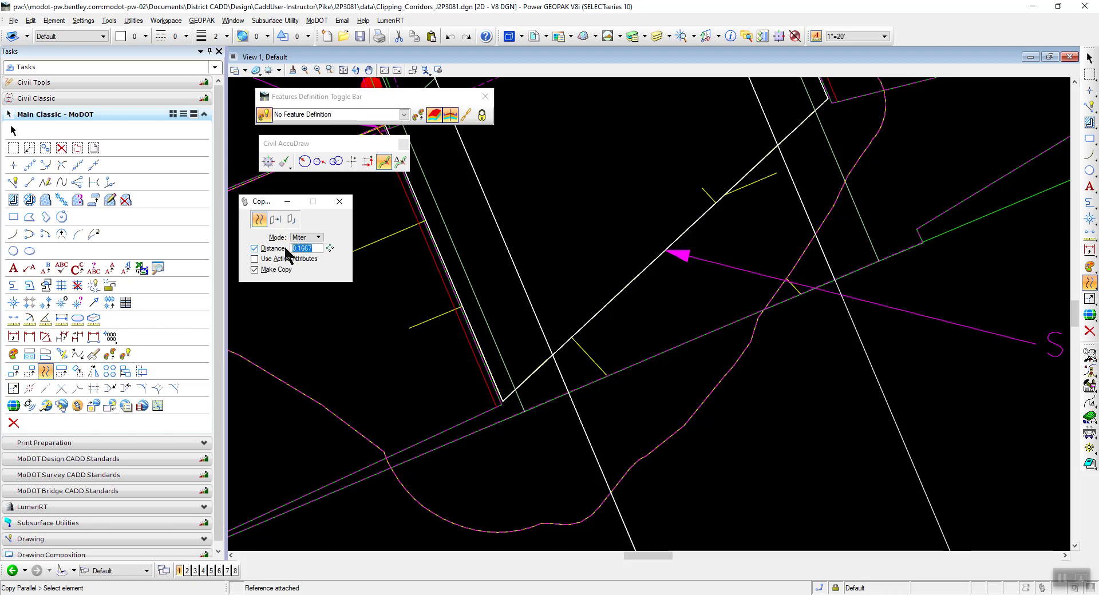
pyautogui.press('Tab')
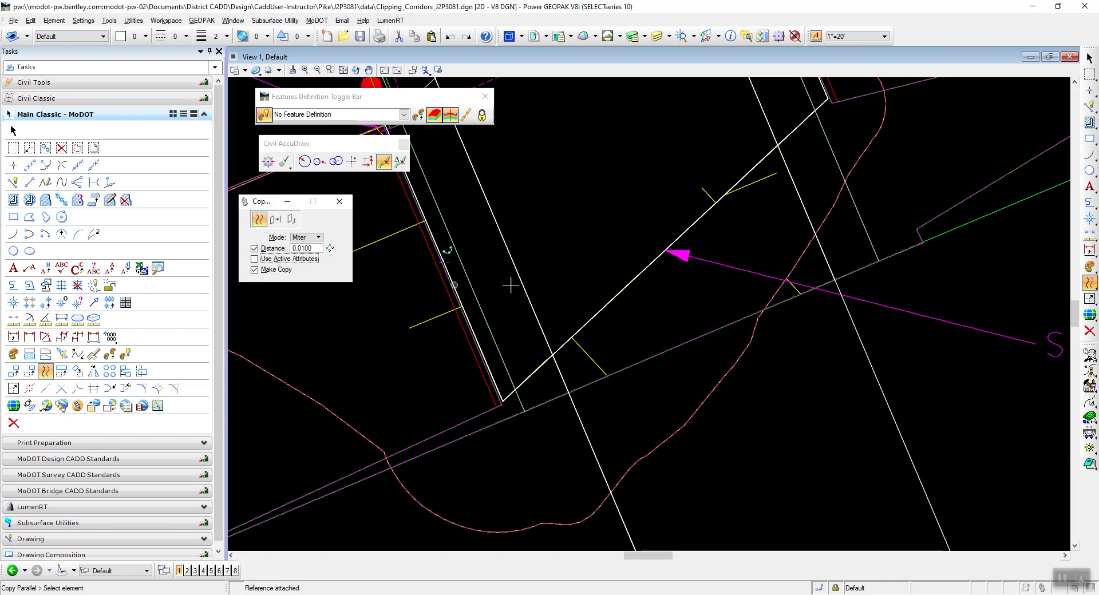
pyautogui.scroll(3, 504, 394)
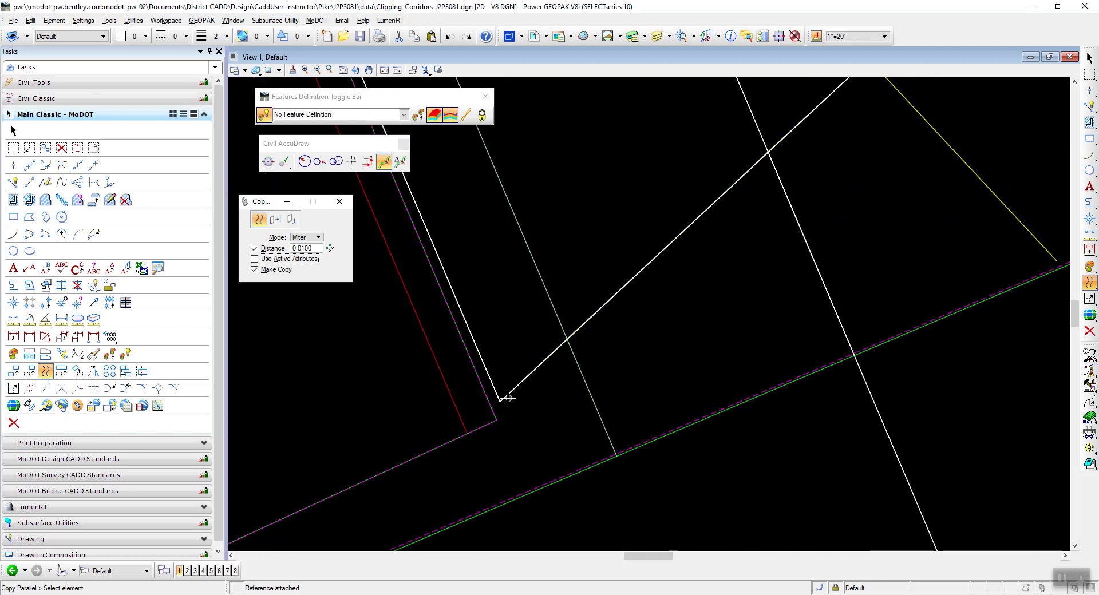
pyautogui.scroll(1, 504, 395)
pyautogui.scroll(1, 481, 420)
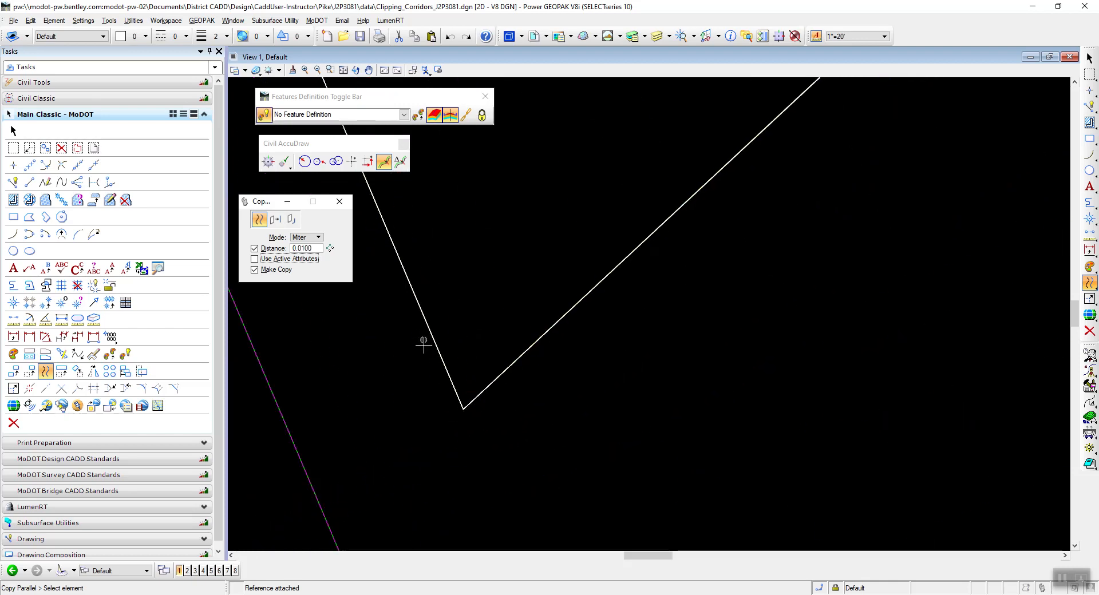
pyautogui.click(505, 373)
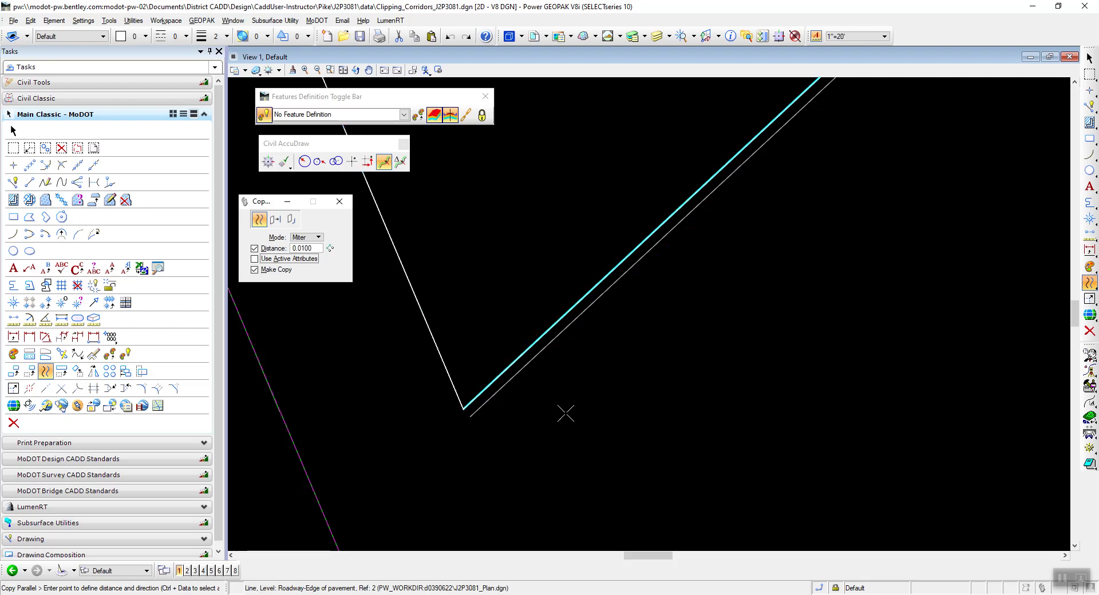
pyautogui.click(549, 395)
pyautogui.rightClick(656, 373)
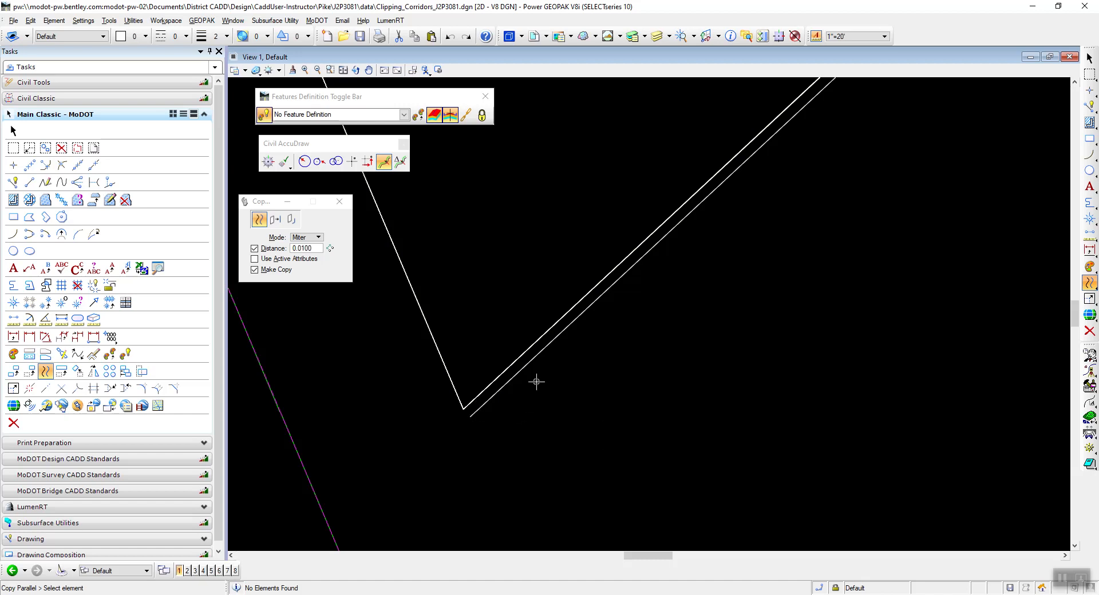
# Switch to the End Bent Layout PDF, check the instructions for offsetting and extending the line, and return to Power GEOPAK.
pyautogui.hotkey('alt', 'Tab')
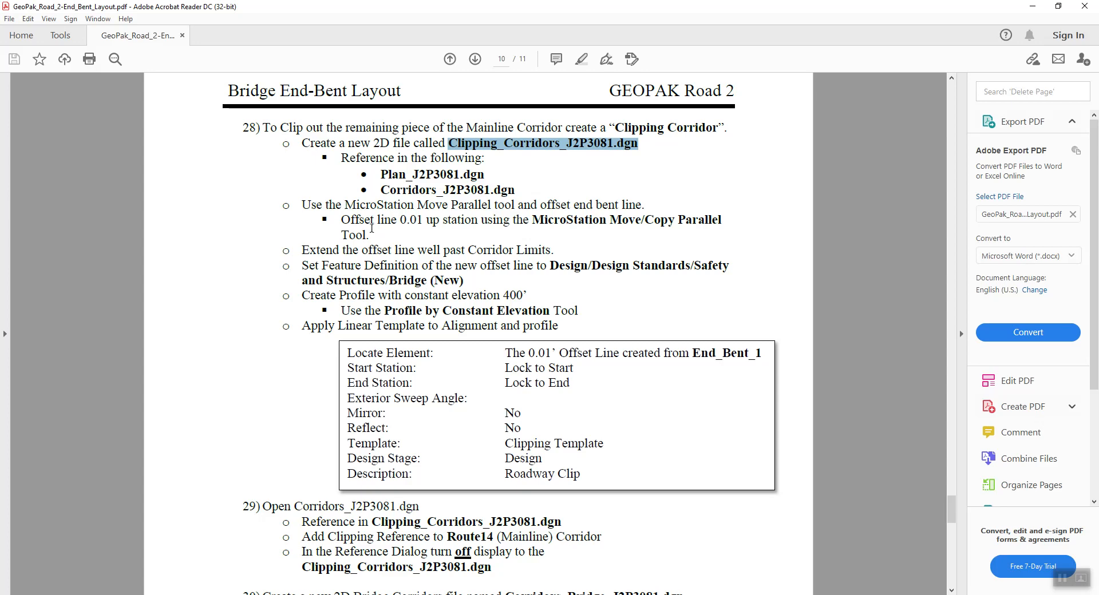
pyautogui.moveTo(341, 220); pyautogui.dragTo(438, 222)
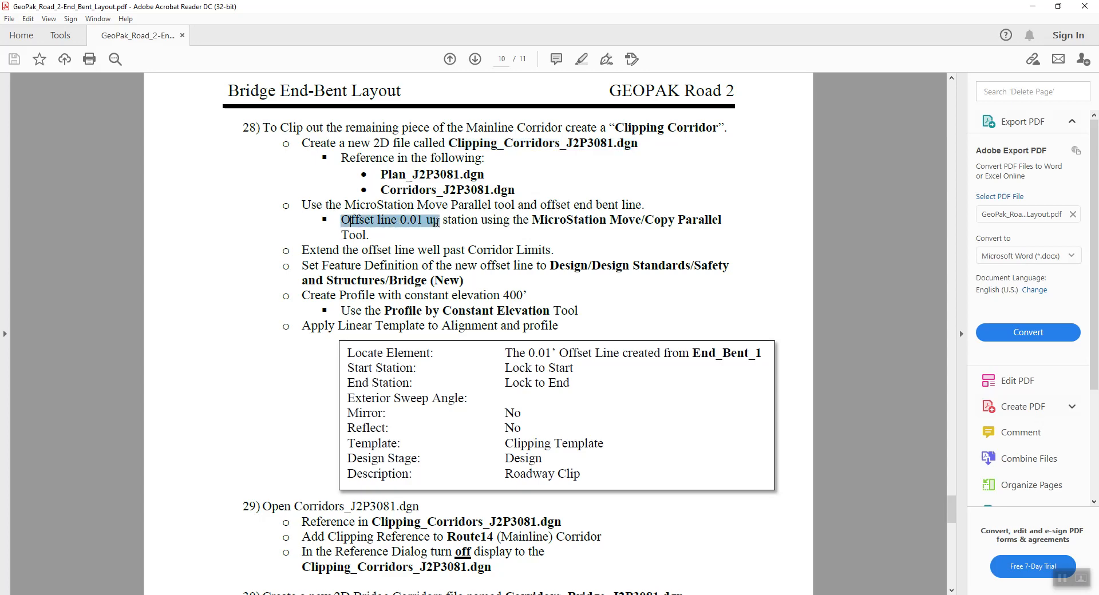
pyautogui.moveTo(302, 250); pyautogui.dragTo(547, 252)
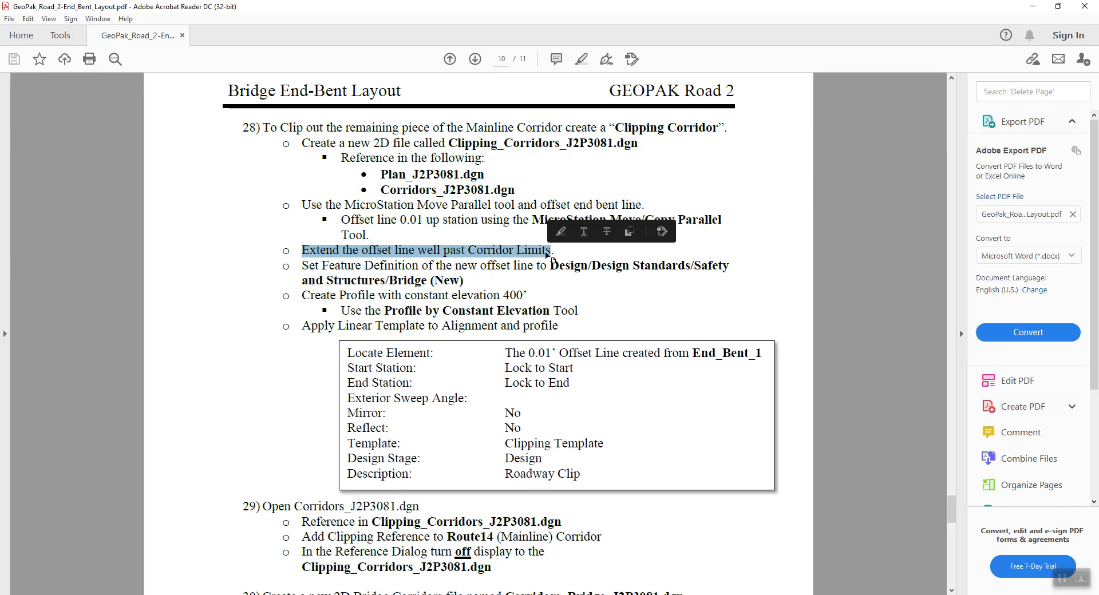
pyautogui.hotkey('alt', 'Tab')
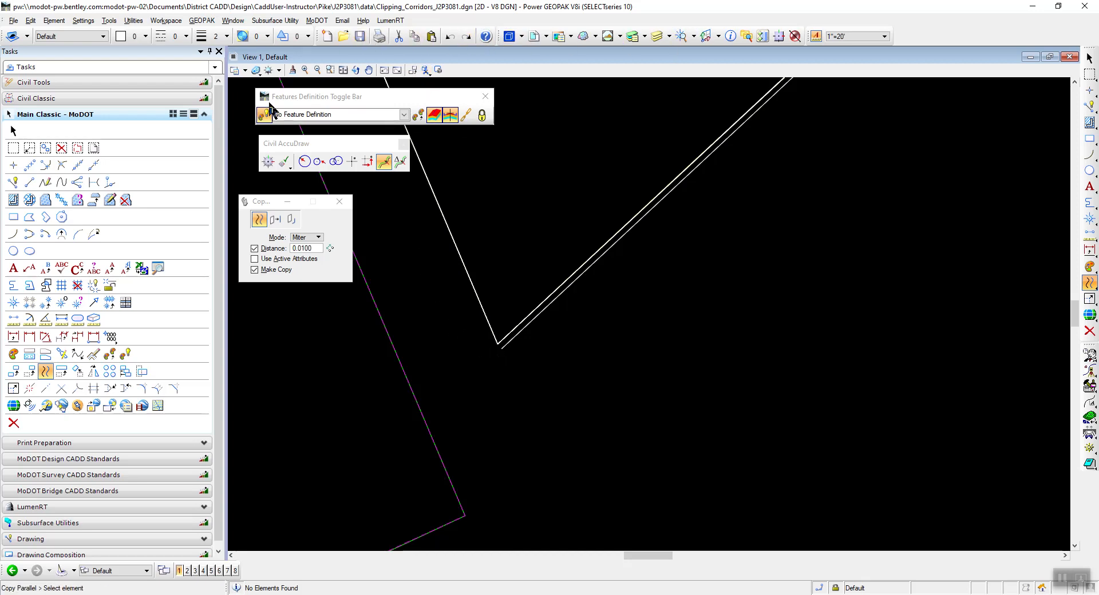
# Extend the lower-left end of the offset line well past the corridor limits.
pyautogui.click(45, 389)
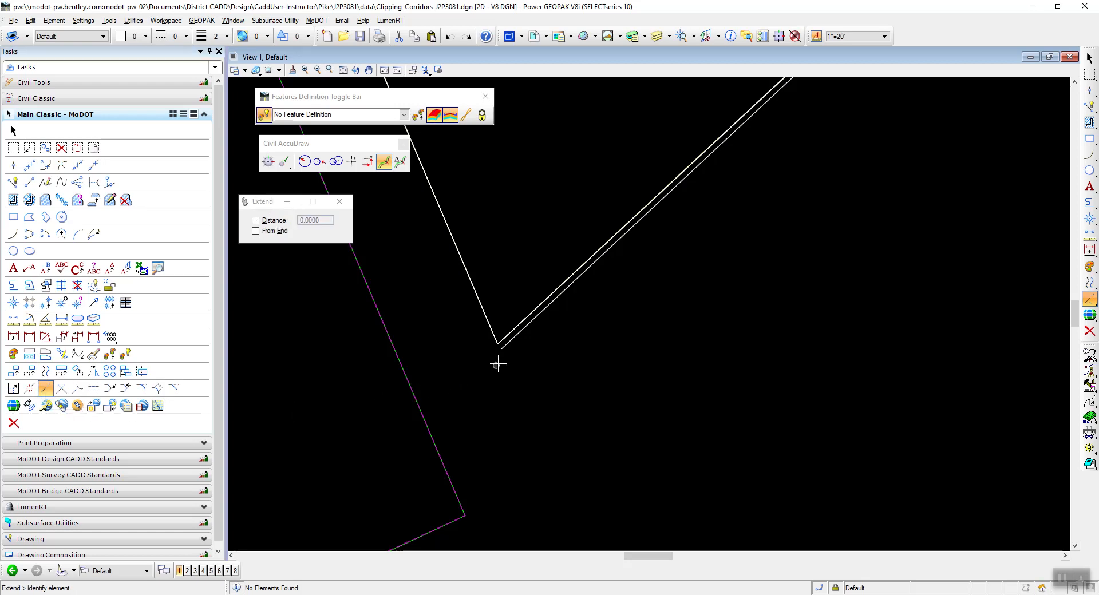
pyautogui.click(503, 345)
pyautogui.scroll(-3, 572, 361)
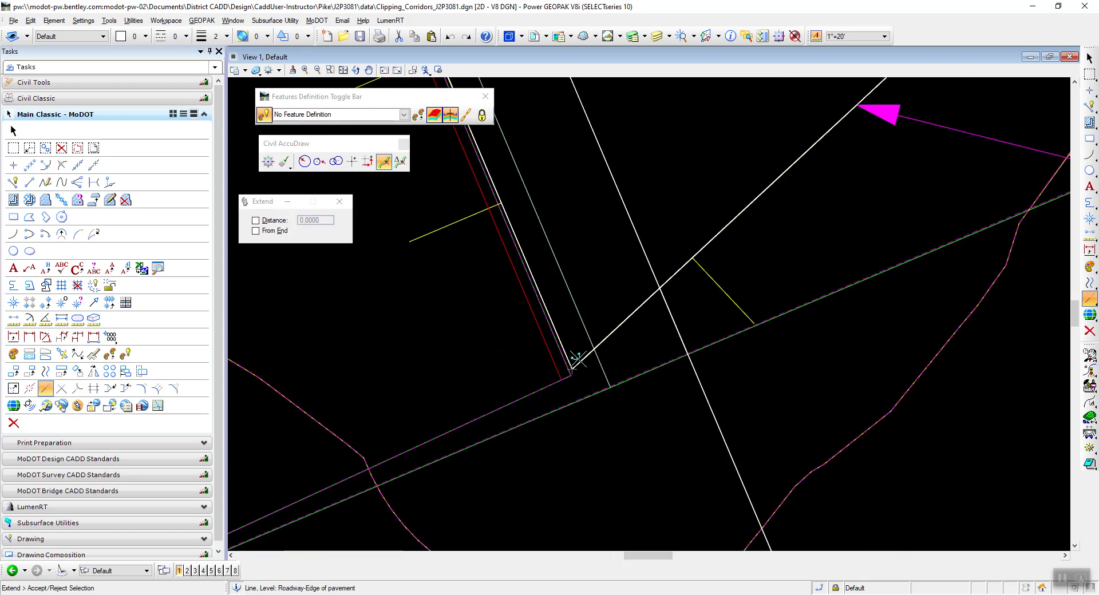
pyautogui.scroll(-3, 574, 356)
pyautogui.click(510, 410)
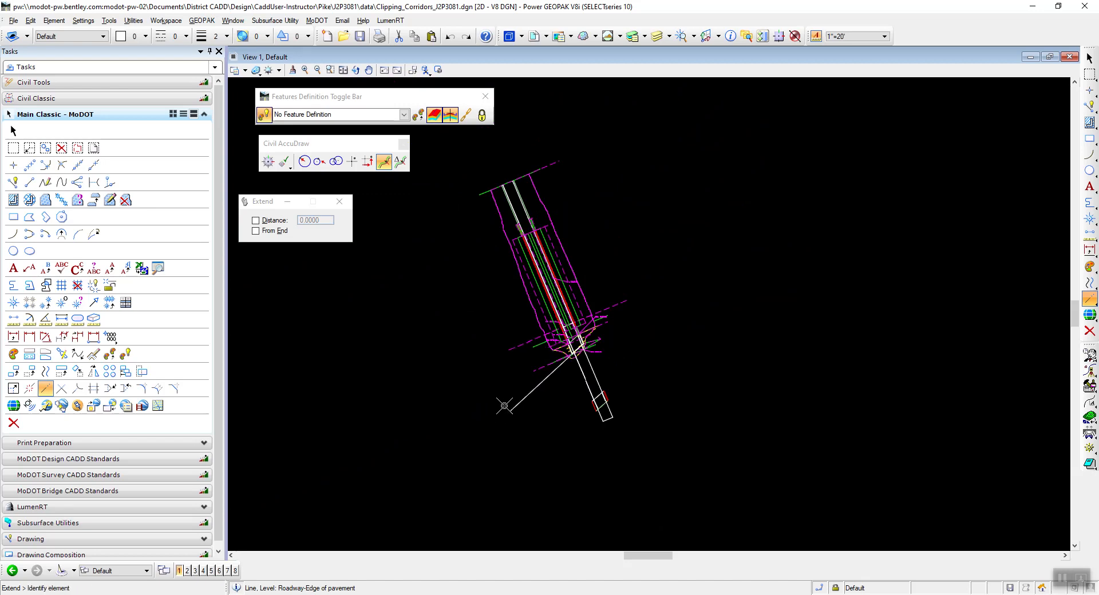
# Extend the upper-right end of the offset line well past the corridor limits on the opposite side.
pyautogui.scroll(5, 599, 349)
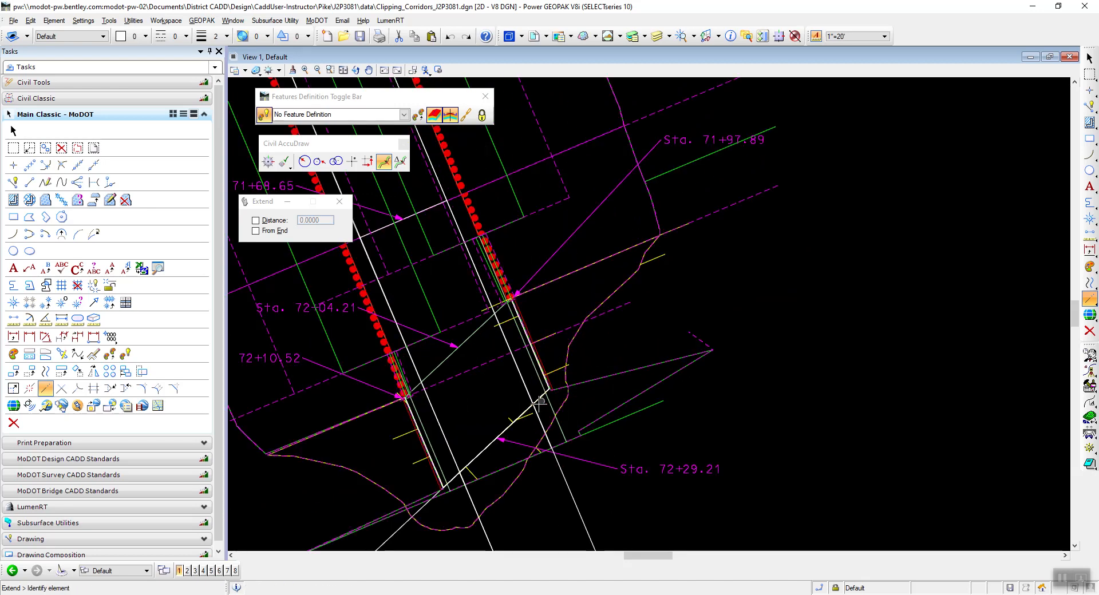
pyautogui.scroll(5, 598, 320)
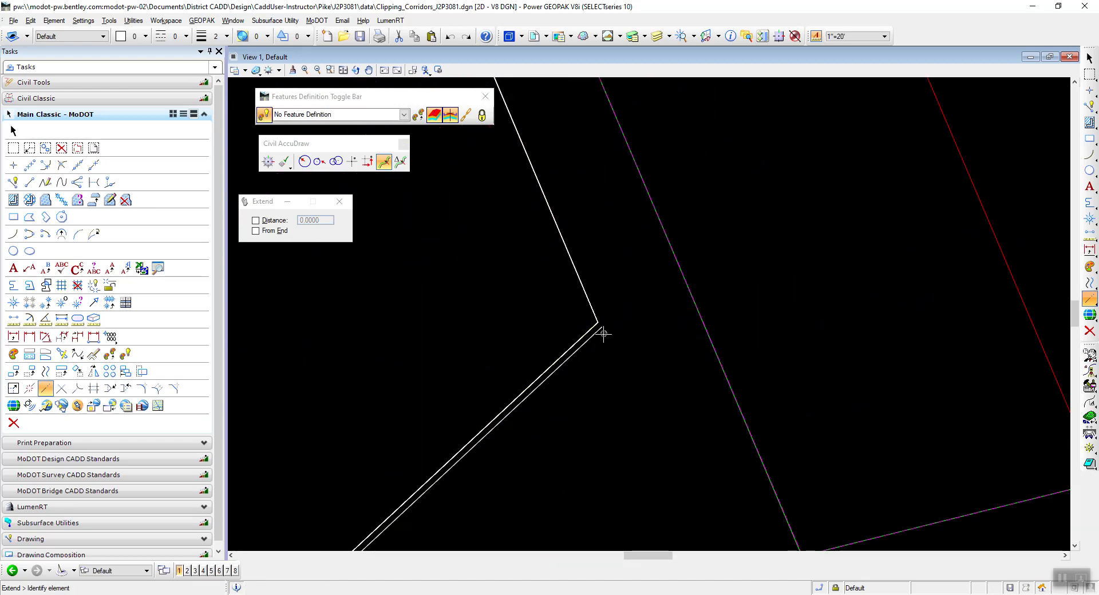
pyautogui.scroll(-6, 598, 331)
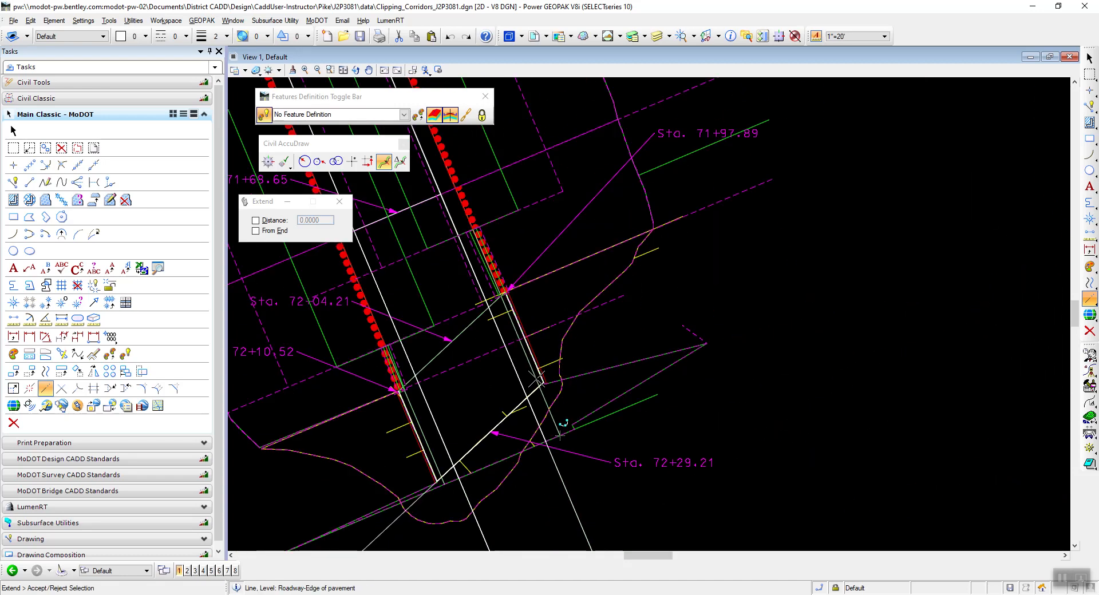
pyautogui.click(583, 338)
pyautogui.click(654, 278)
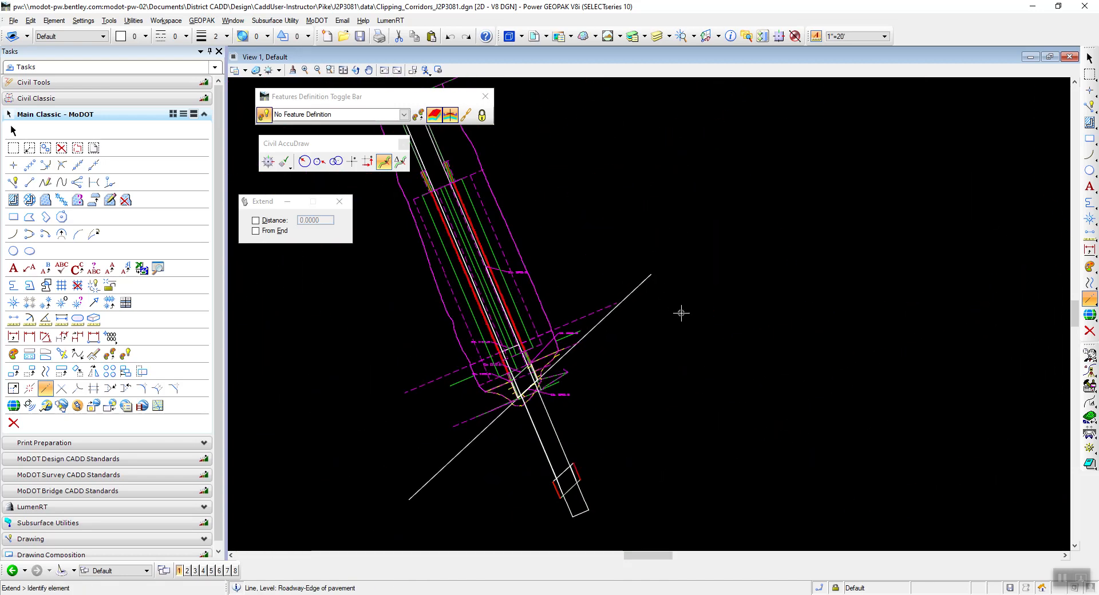
pyautogui.scroll(3, 507, 443)
pyautogui.scroll(-2, 513, 372)
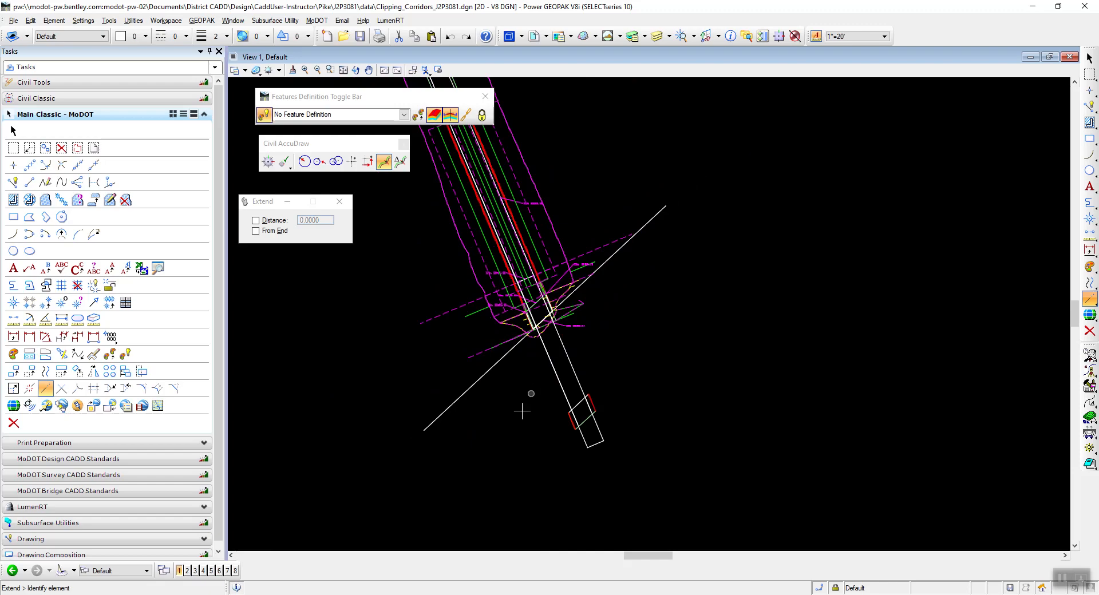
# Switch to the PDF, read the feature definition and constant elevation profile instructions for the new offset line, and return to Power GEOPAK.
pyautogui.hotkey('alt', 'Tab')
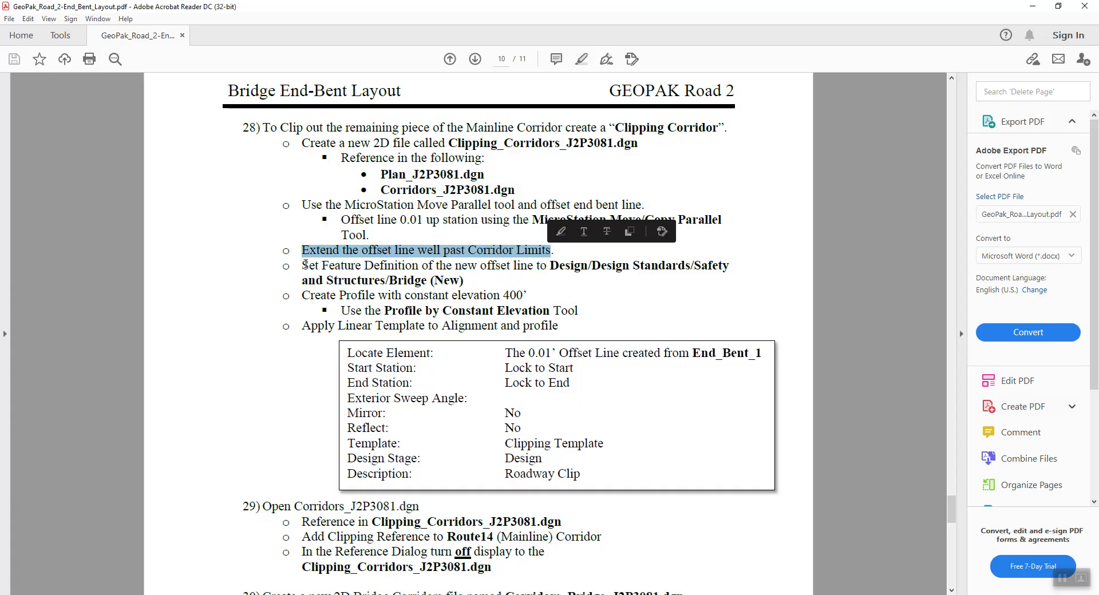
pyautogui.moveTo(305, 265); pyautogui.dragTo(485, 271)
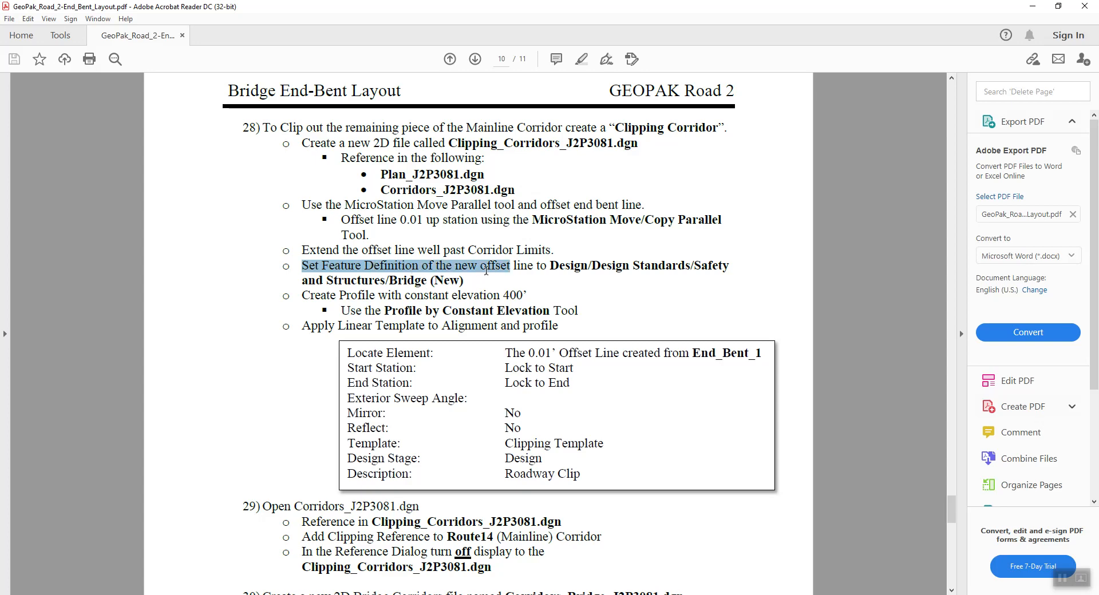
pyautogui.moveTo(498, 270); pyautogui.dragTo(562, 269)
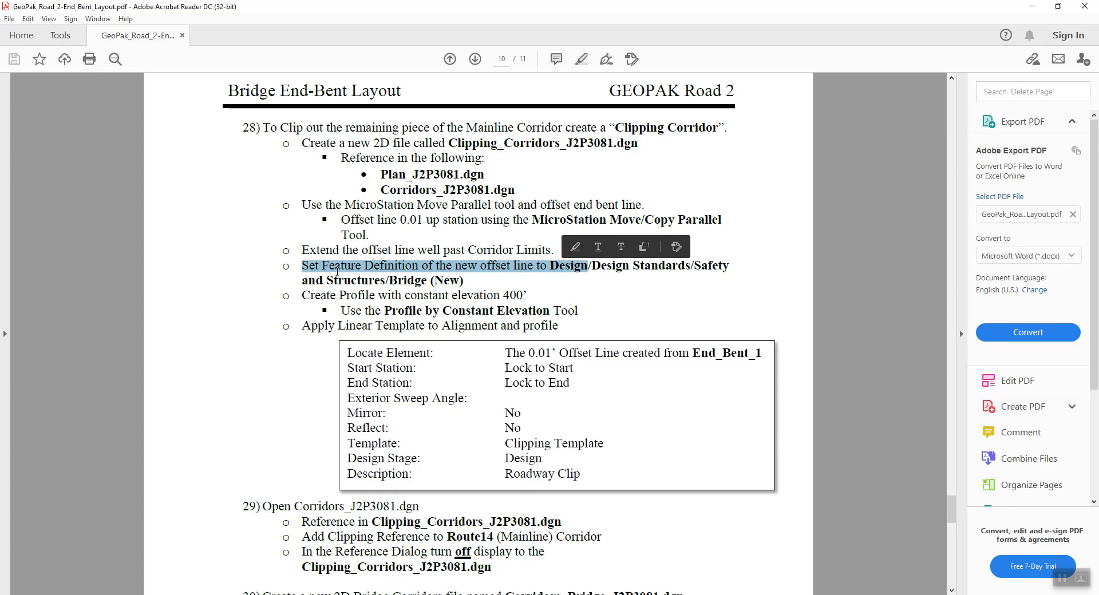
pyautogui.moveTo(690, 264); pyautogui.dragTo(468, 282)
pyautogui.click(393, 282)
pyautogui.click(585, 295)
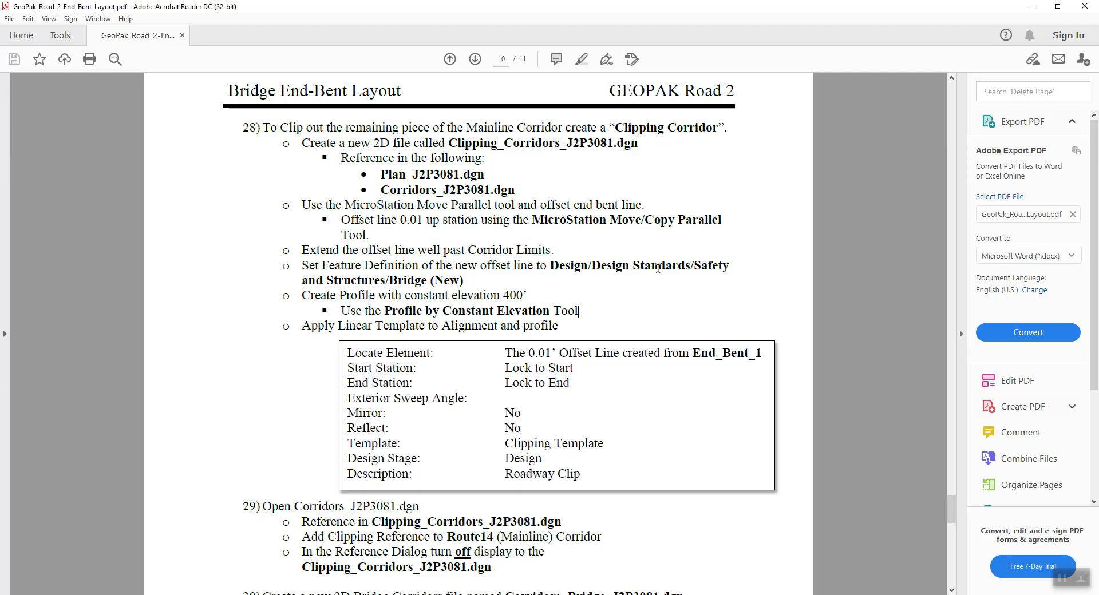
pyautogui.hotkey('alt', 'Tab')
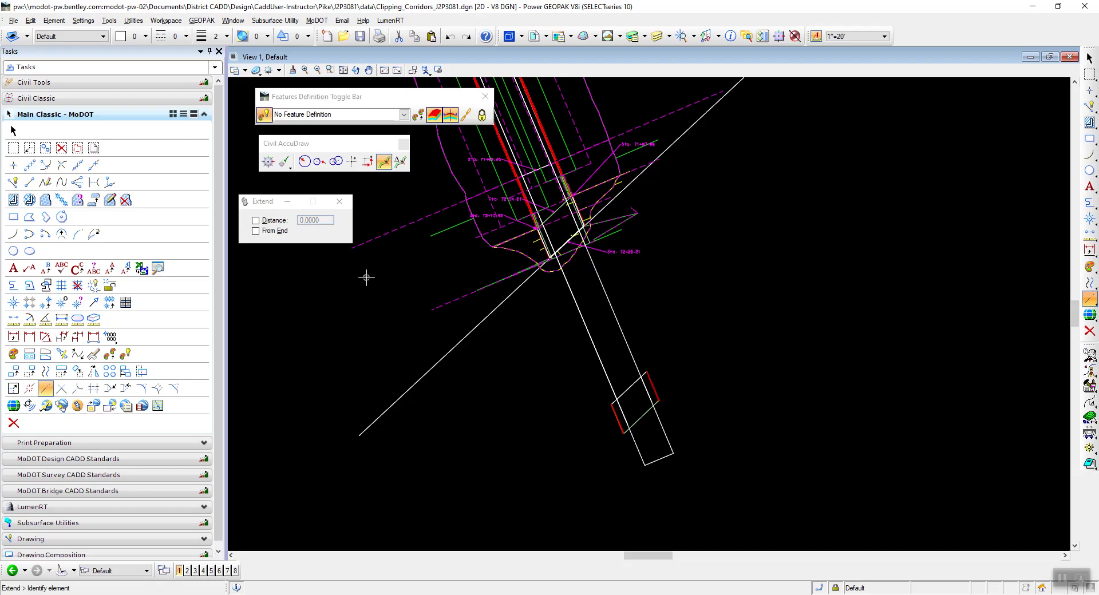
# Leave the Extend command and make Design/Design Standards/Safety and Structures/Bridge (New) the active feature definition.
pyautogui.press('Escape')
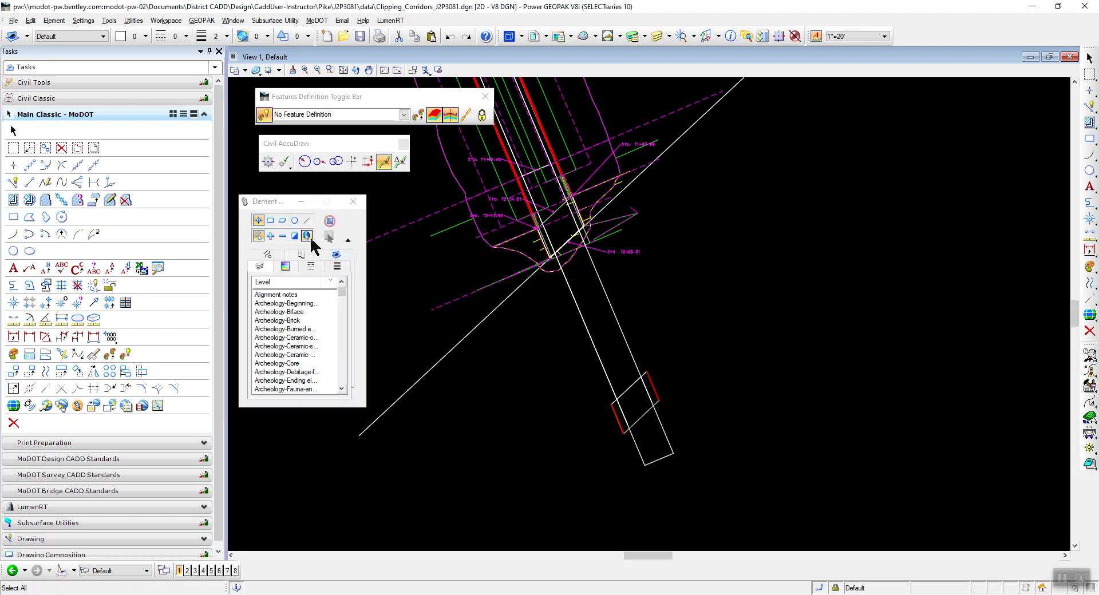
pyautogui.click(402, 116)
pyautogui.moveTo(338, 96); pyautogui.dragTo(340, 98)
pyautogui.click(406, 116)
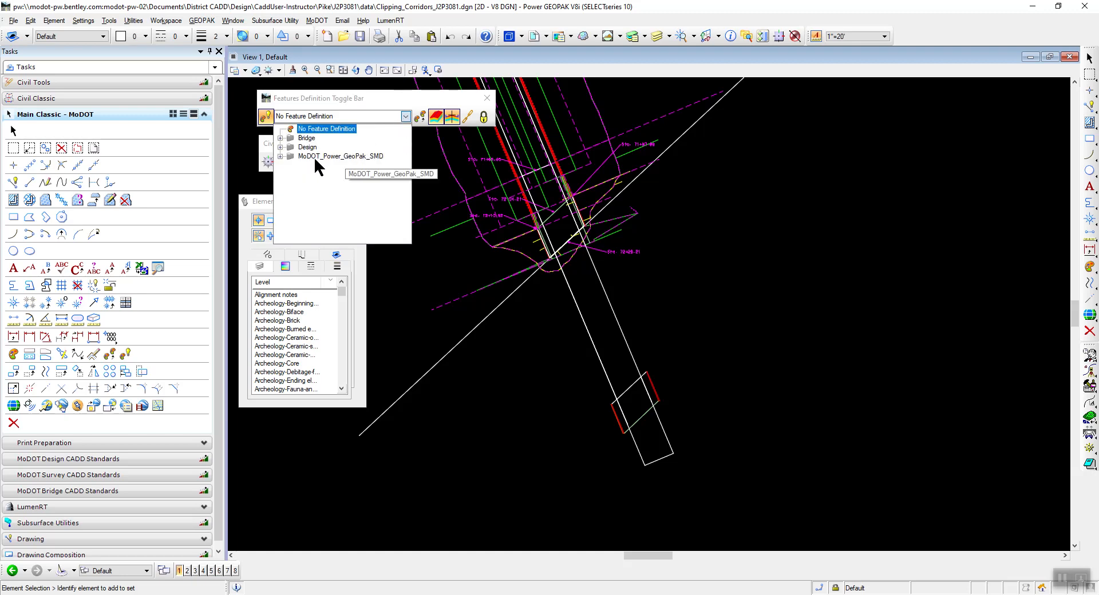
pyautogui.click(280, 147)
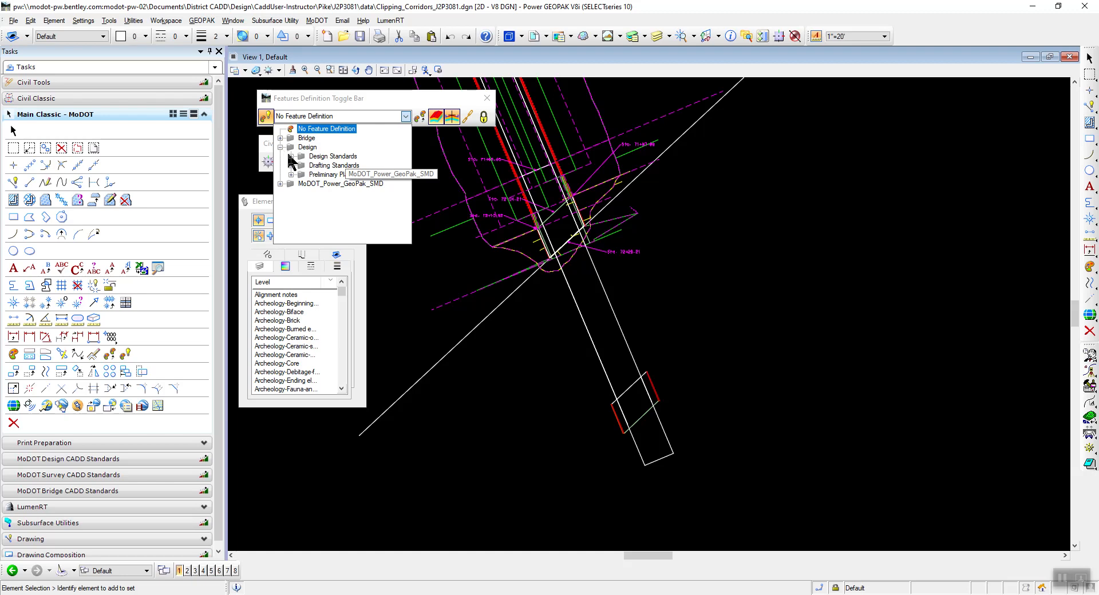
pyautogui.click(291, 156)
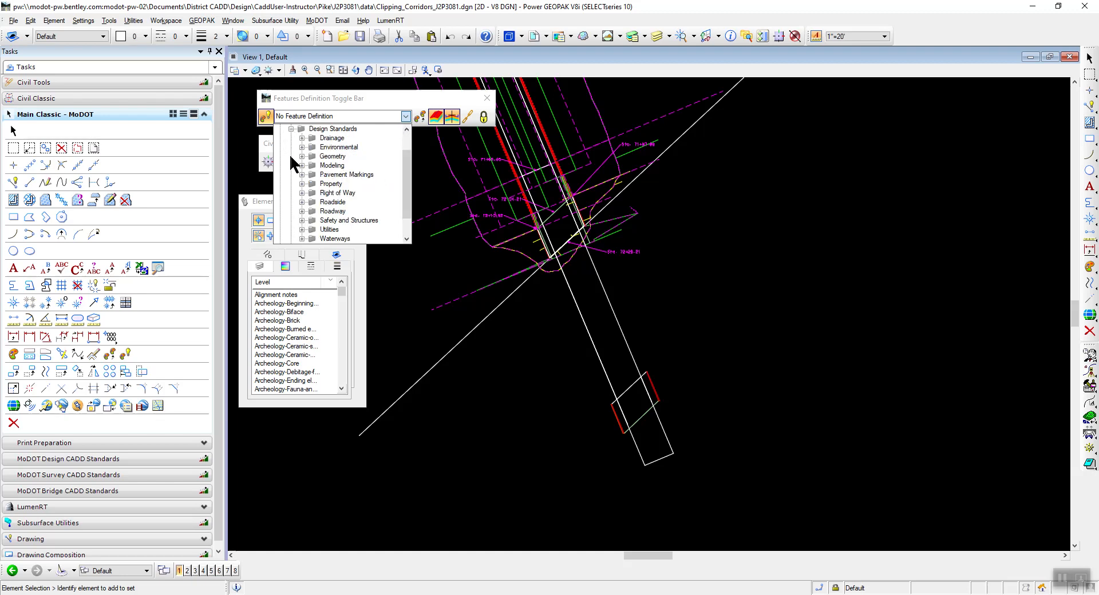
pyautogui.click(301, 221)
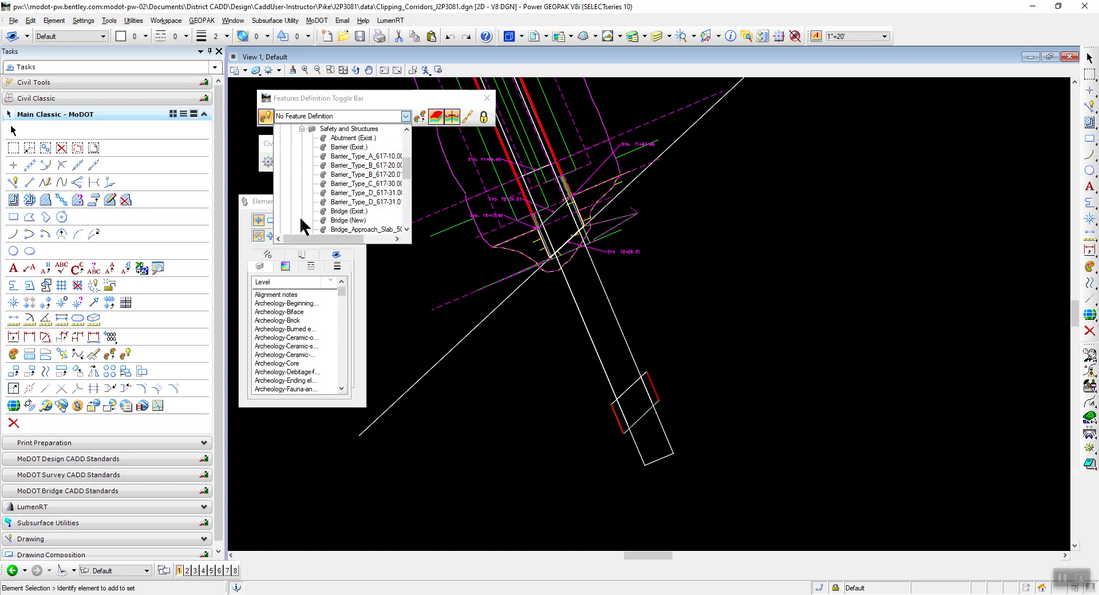
pyautogui.click(347, 221)
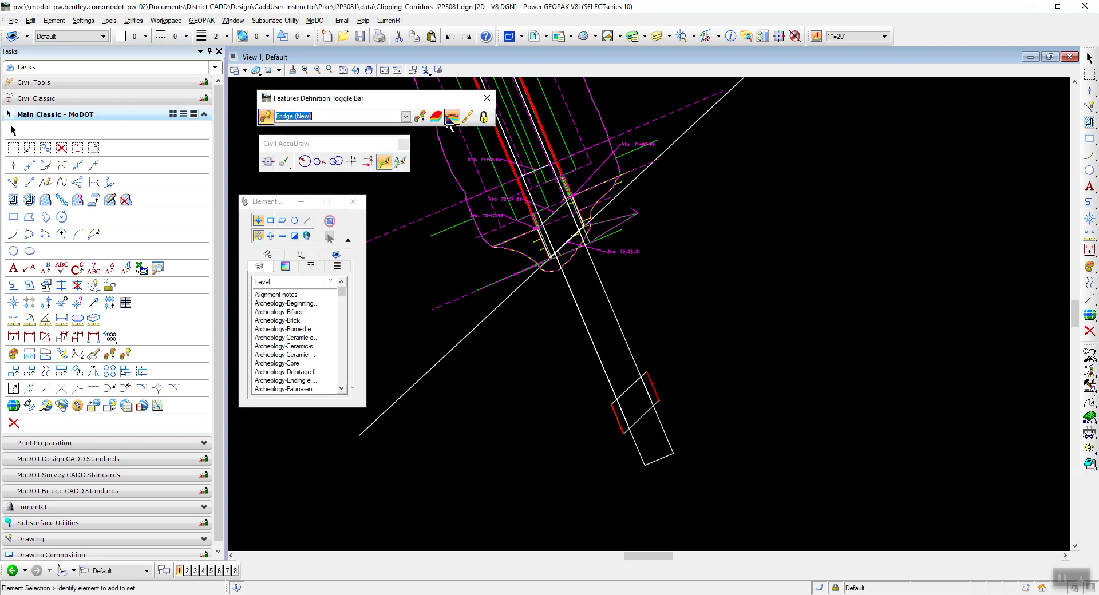
pyautogui.moveTo(309, 102); pyautogui.dragTo(312, 103)
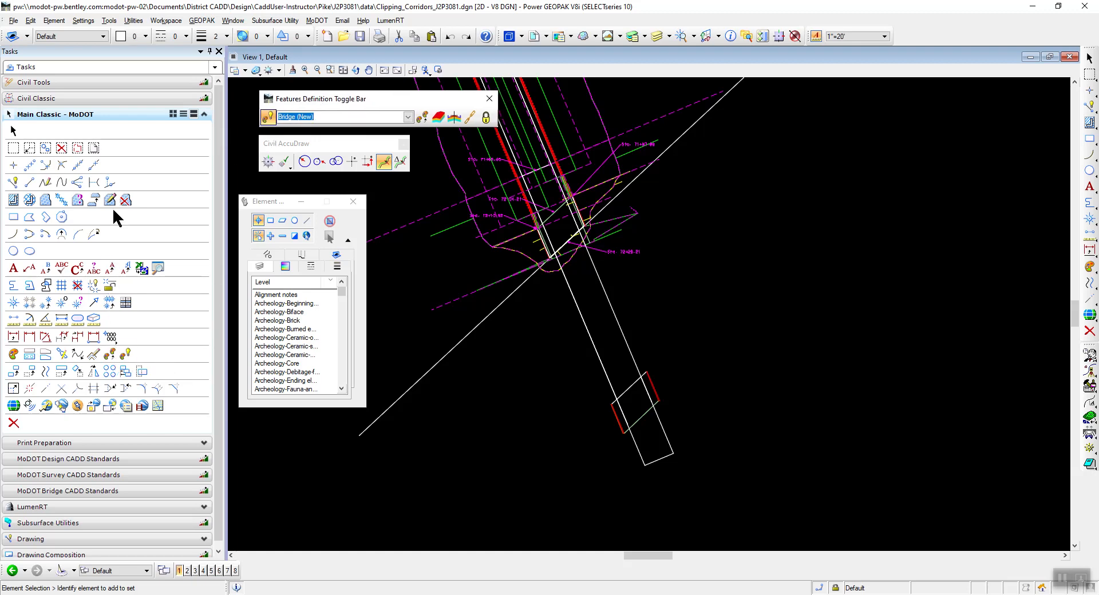
# Assign the active Bridge (New) feature definition to the extended offset line with Set Feature Definition.
pyautogui.click(64, 82)
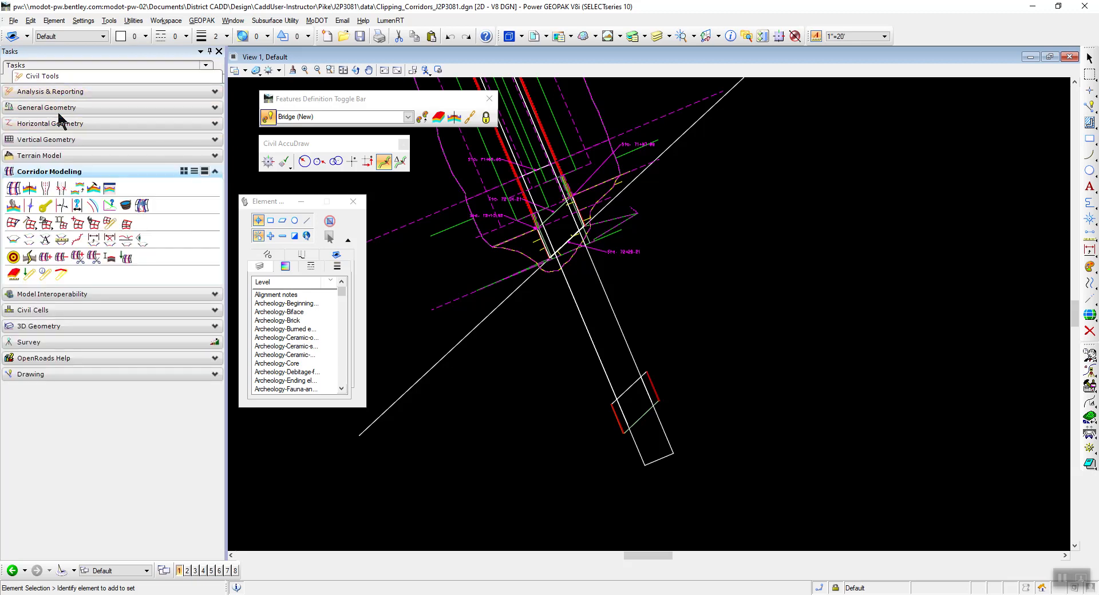
pyautogui.click(59, 109)
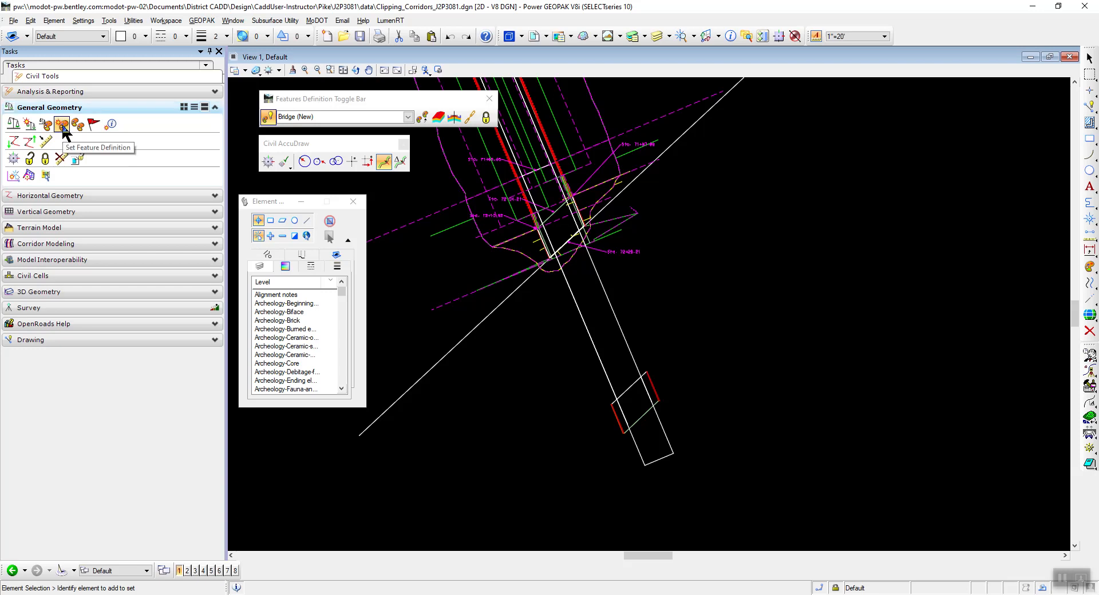
pyautogui.click(62, 127)
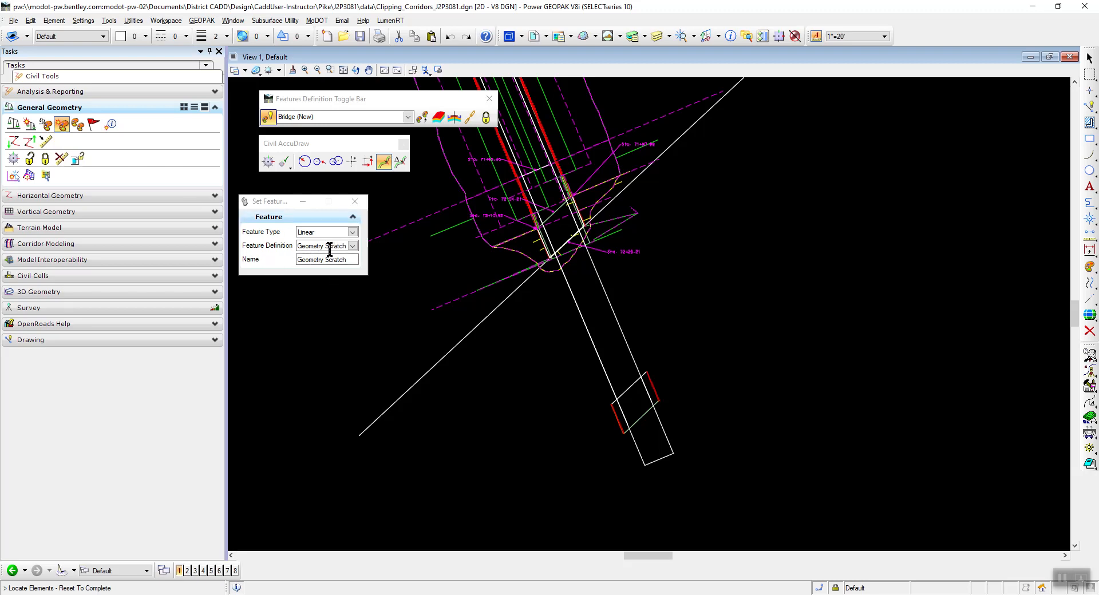
pyautogui.moveTo(265, 201); pyautogui.dragTo(281, 190)
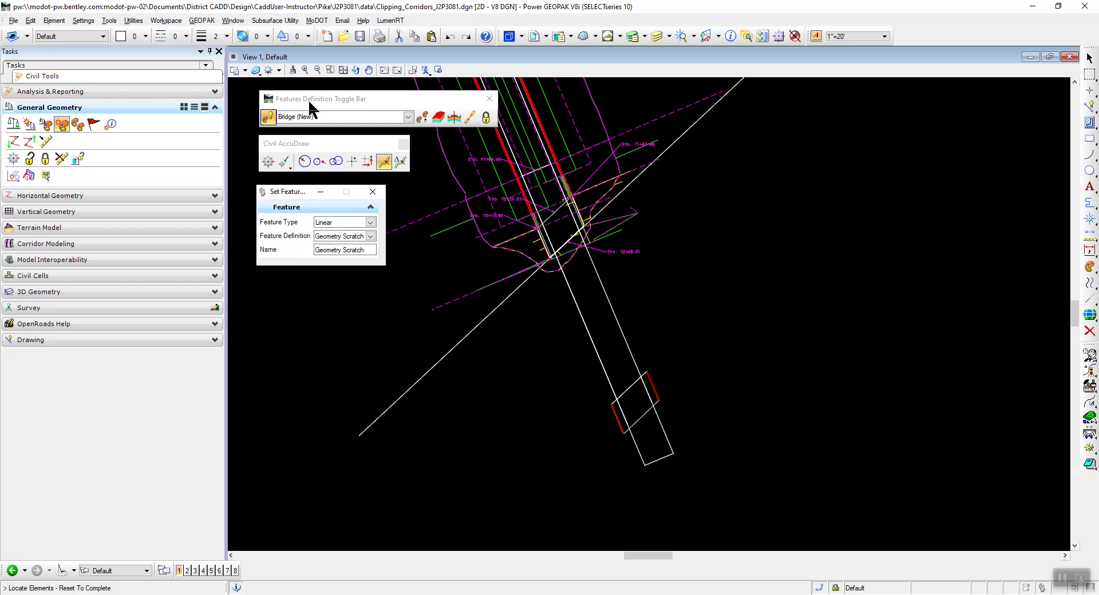
pyautogui.click(270, 118)
pyautogui.click(270, 118)
pyautogui.moveTo(298, 195); pyautogui.dragTo(294, 194)
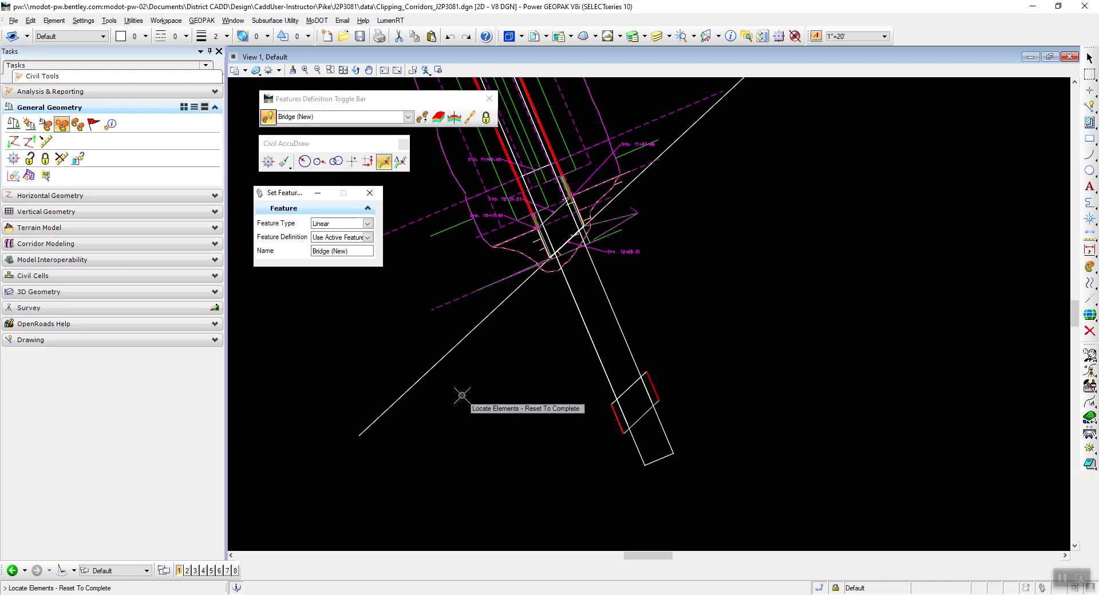
pyautogui.click(472, 331)
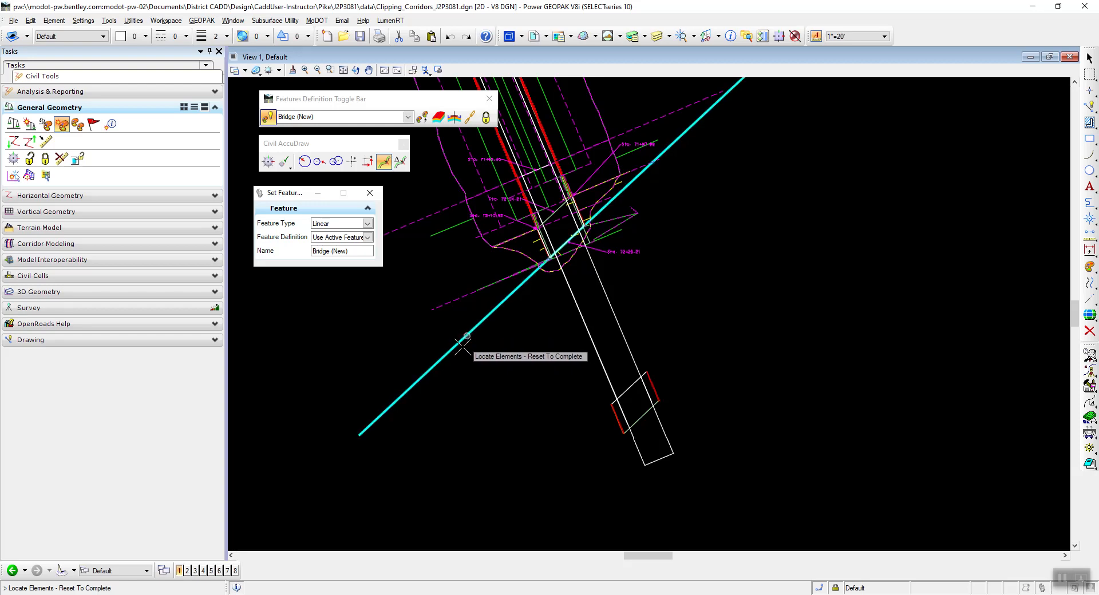
pyautogui.rightClick(472, 386)
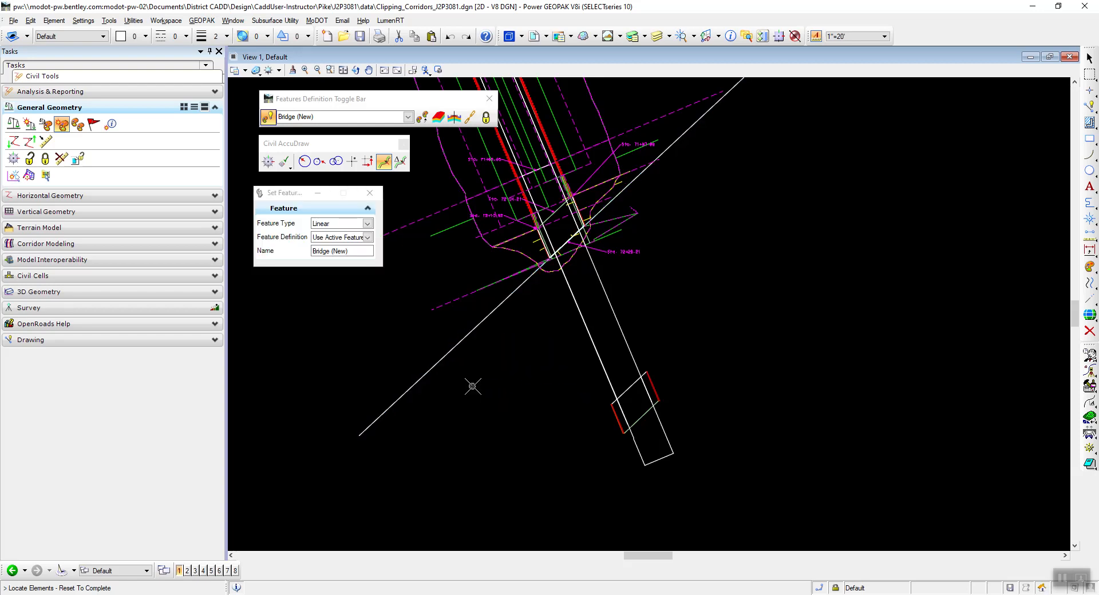
# Check the feature name and feature definition assigned to the extended offset line, and deselect it.
pyautogui.click(458, 342)
pyautogui.click(470, 338)
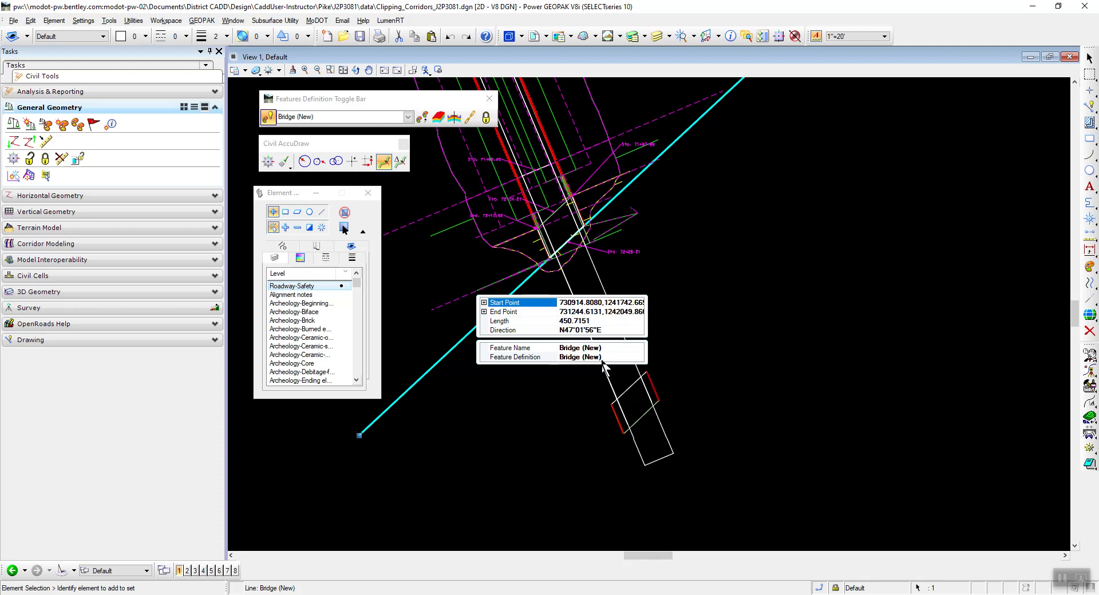
pyautogui.click(486, 439)
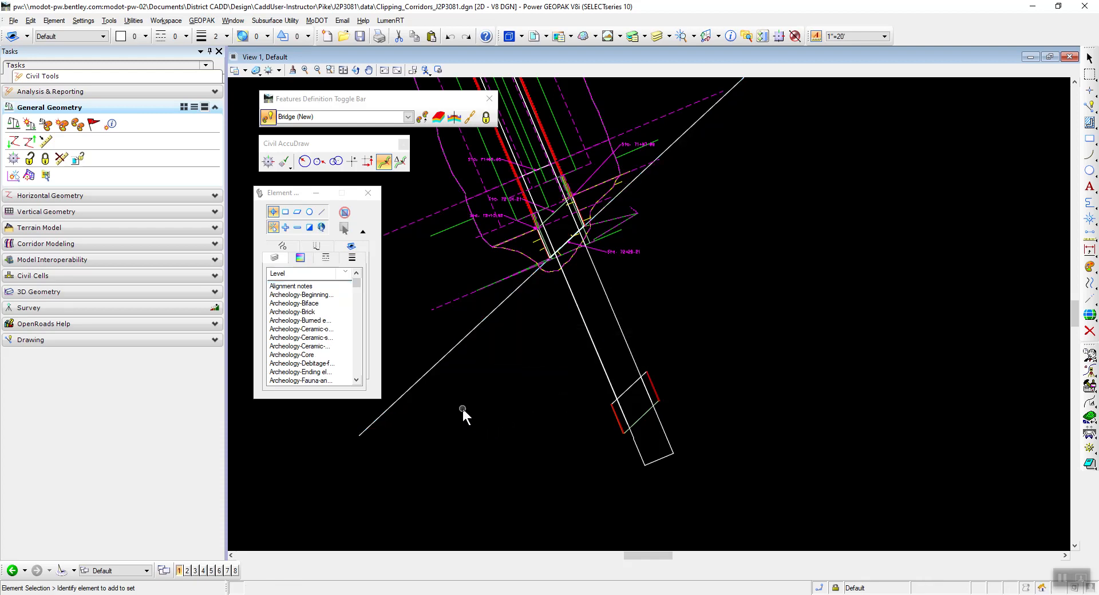
# Switch to the PDF, read which tool creates the constant elevation profile, and return to Power GEOPAK.
pyautogui.hotkey('alt', 'Tab')
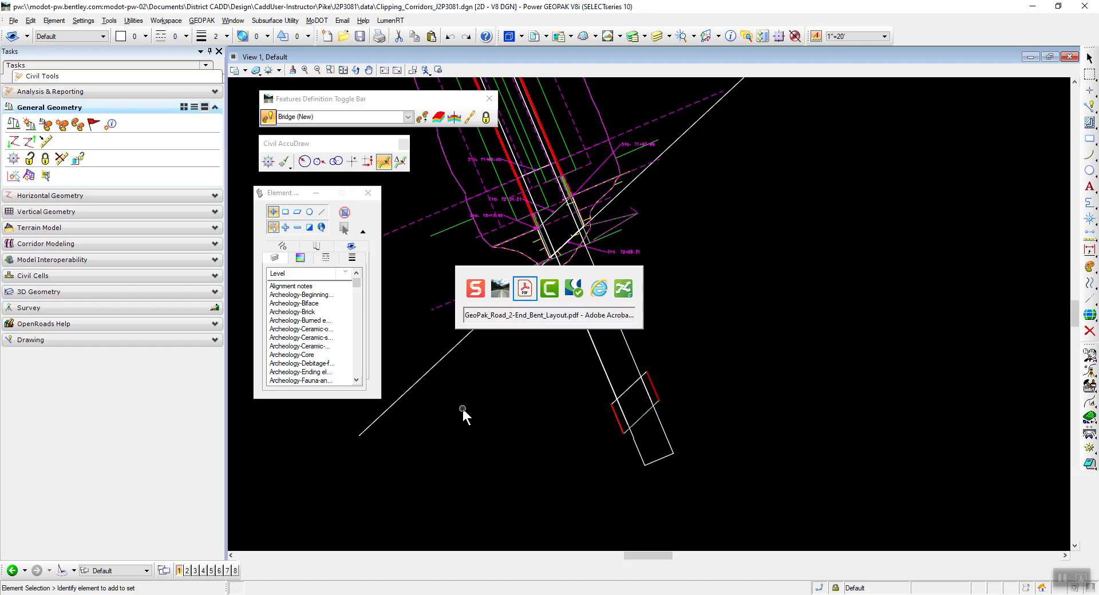
pyautogui.scroll(-1, 438, 284)
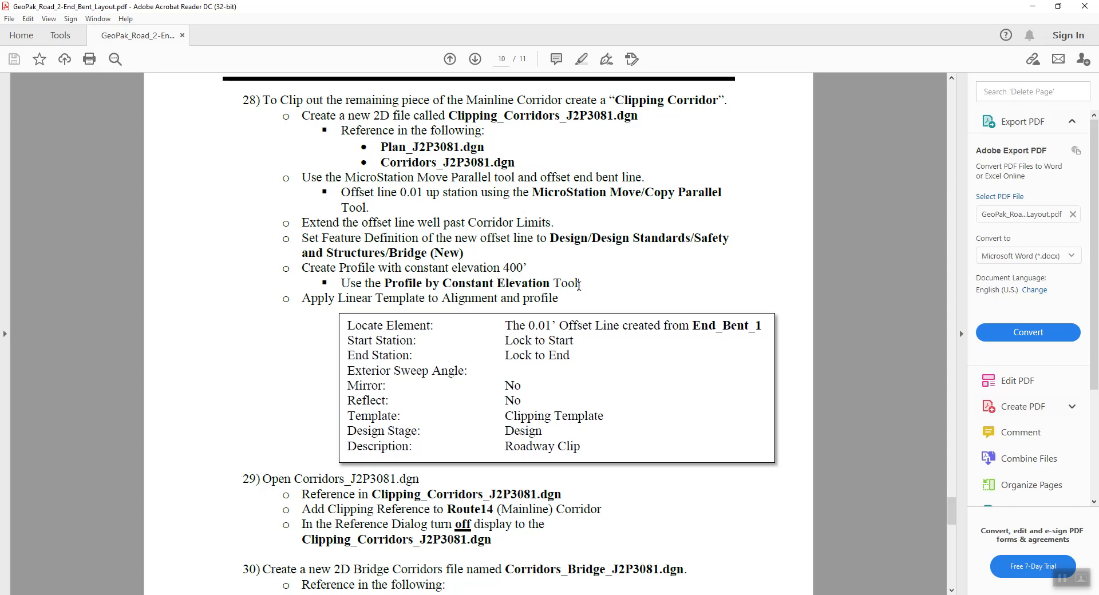
pyautogui.doubleClick(497, 283)
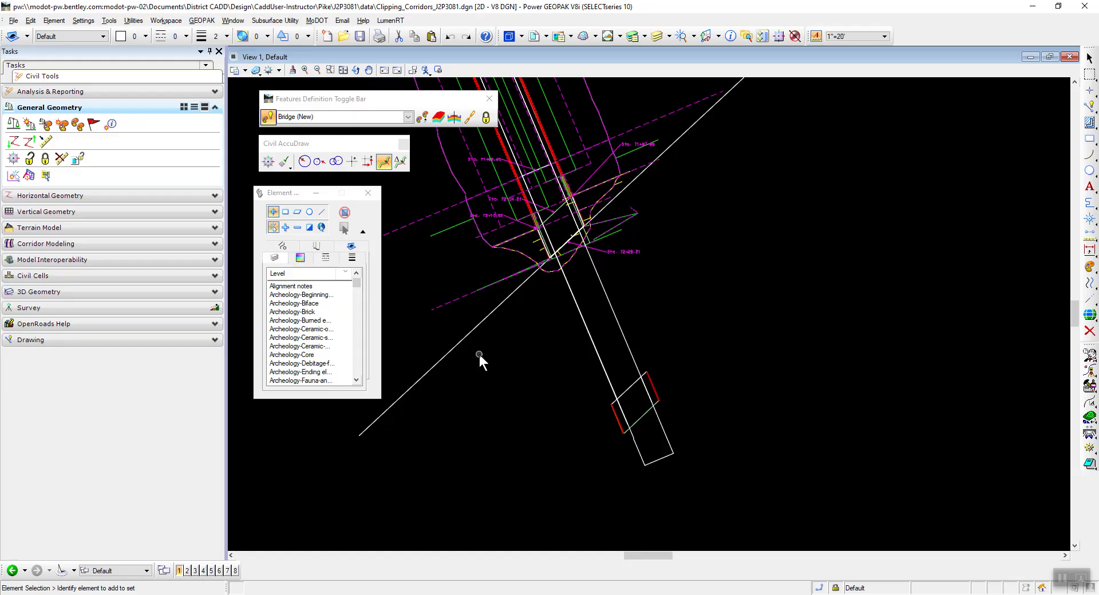
# Open the profile model of the extended offset line in View 8 and reposition that view window.
pyautogui.click(476, 327)
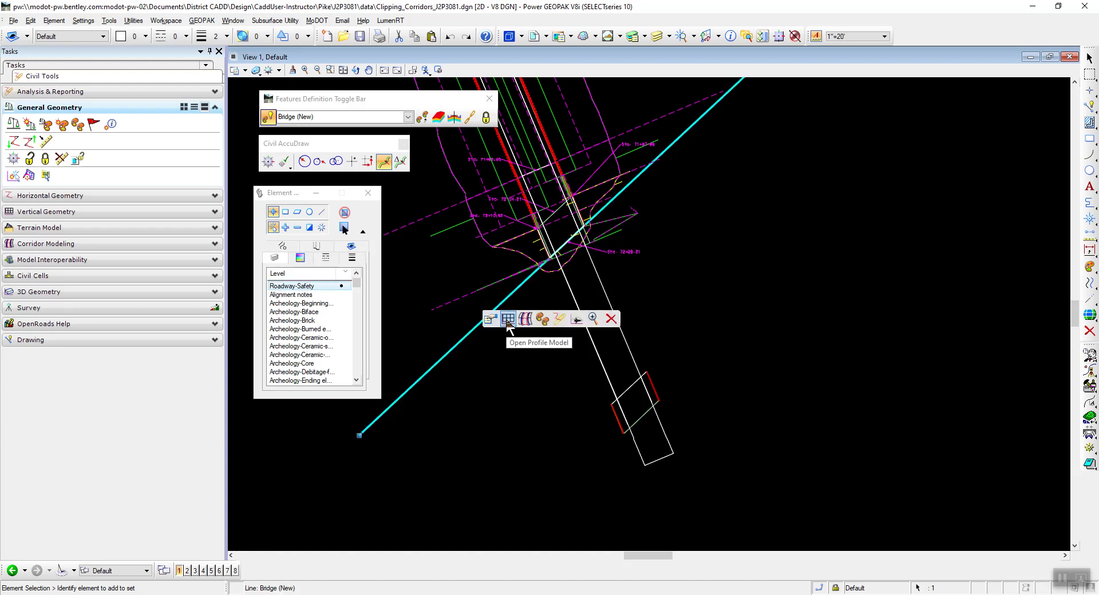
pyautogui.click(507, 321)
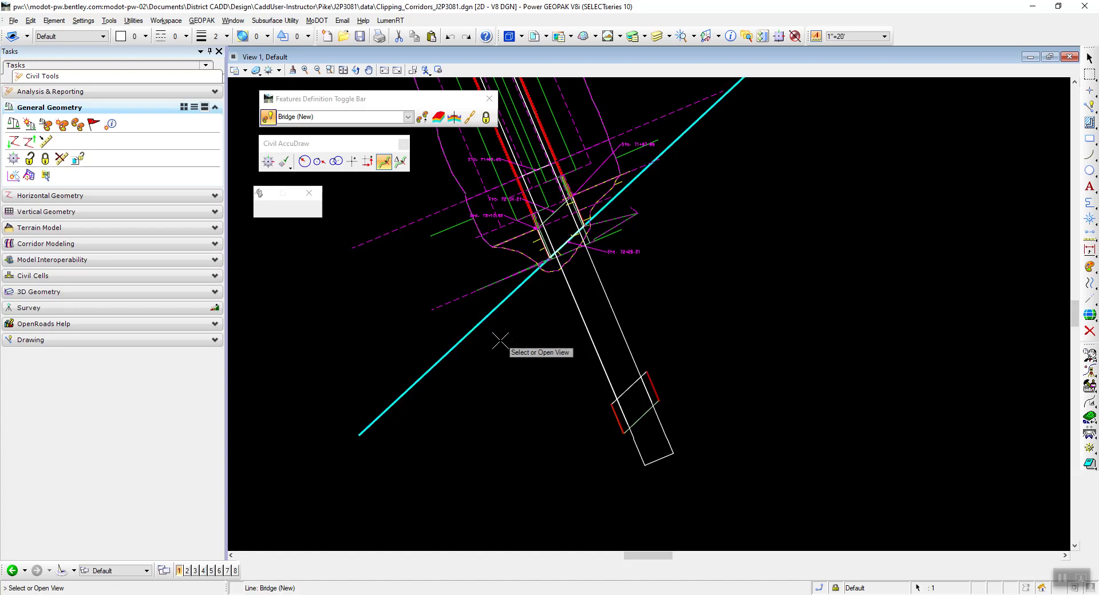
pyautogui.click(235, 570)
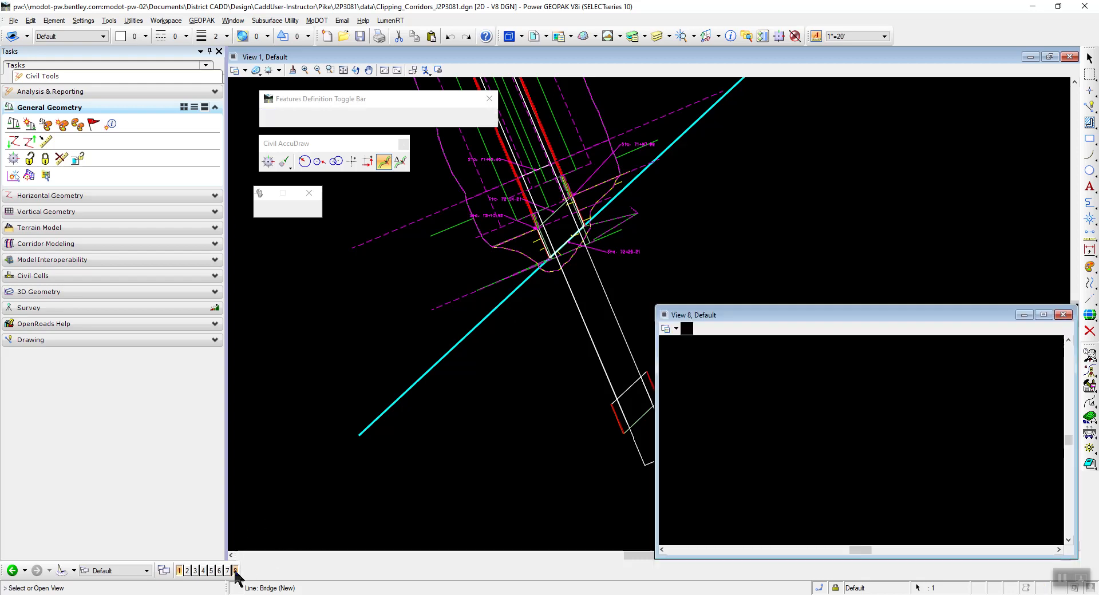
pyautogui.click(785, 391)
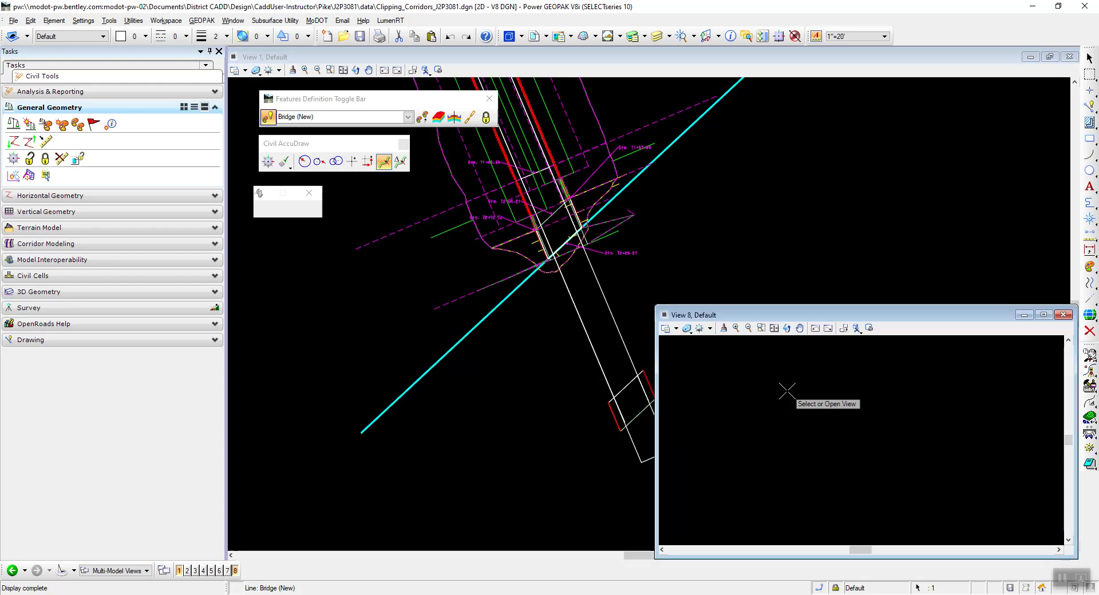
pyautogui.moveTo(793, 313); pyautogui.dragTo(750, 256)
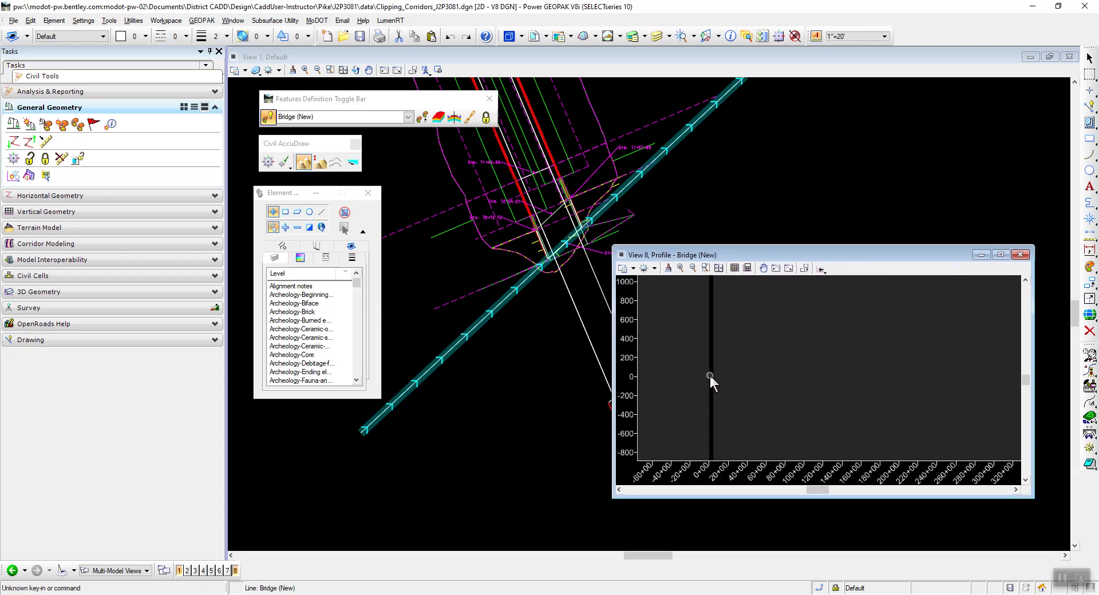
# Look up the required profile elevation in the PDF, and inspect the offset line's profile view around elevation 400.
pyautogui.hotkey('alt', 'Tab')
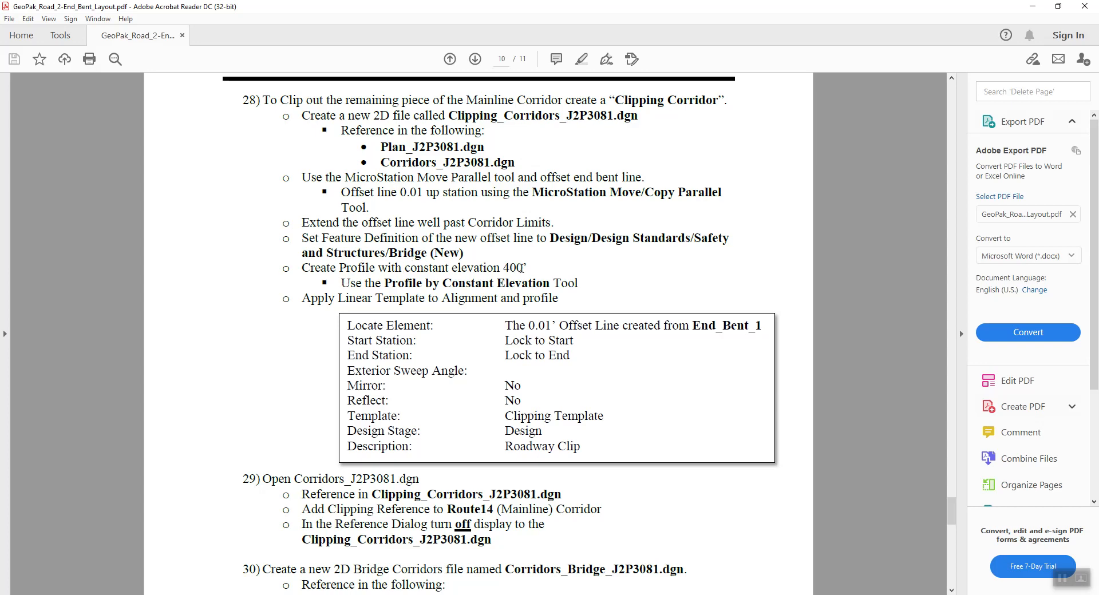
pyautogui.doubleClick(518, 270)
pyautogui.hotkey('alt', 'Tab')
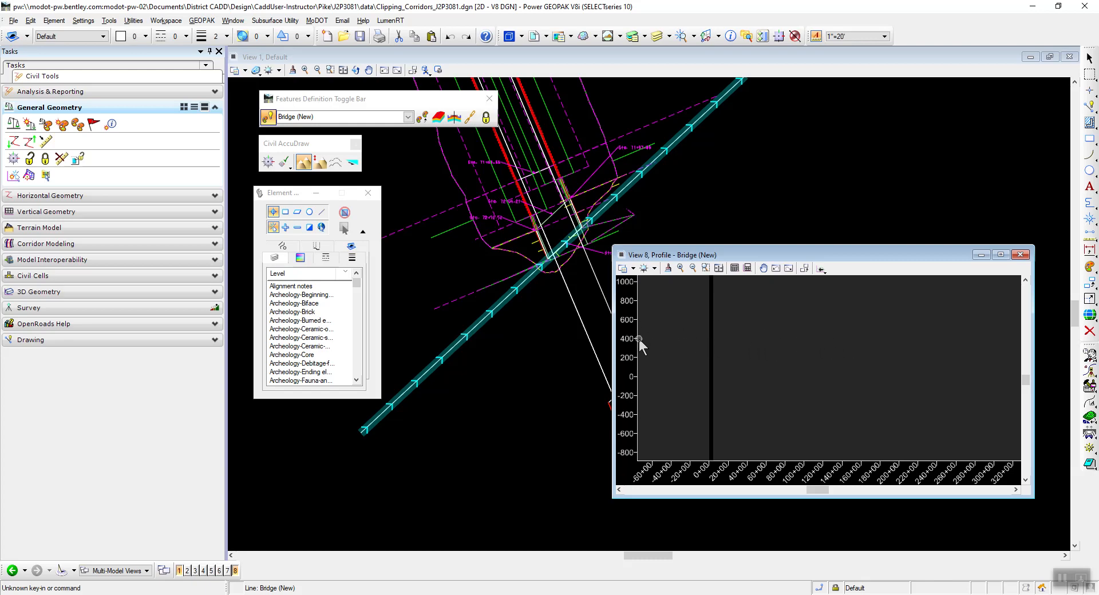
pyautogui.scroll(5, 639, 338)
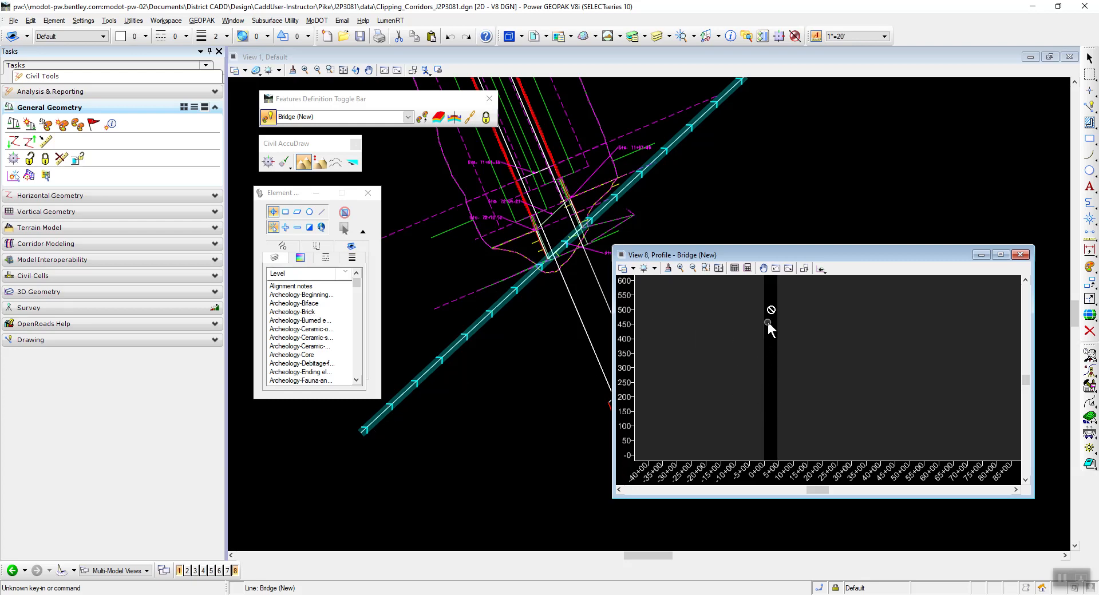
pyautogui.scroll(3, 774, 379)
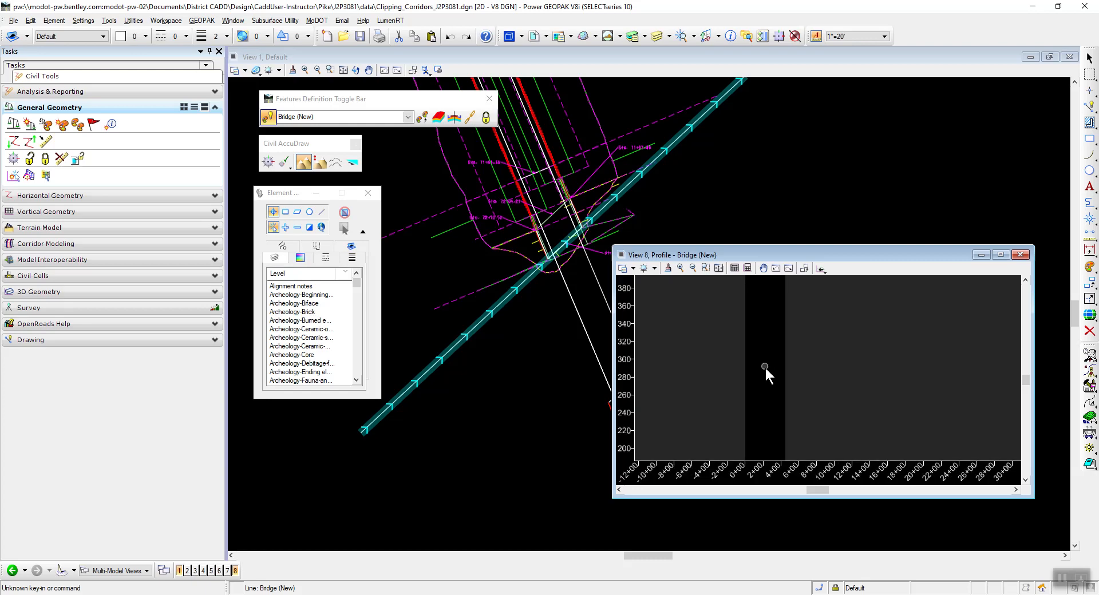
pyautogui.scroll(2, 756, 301)
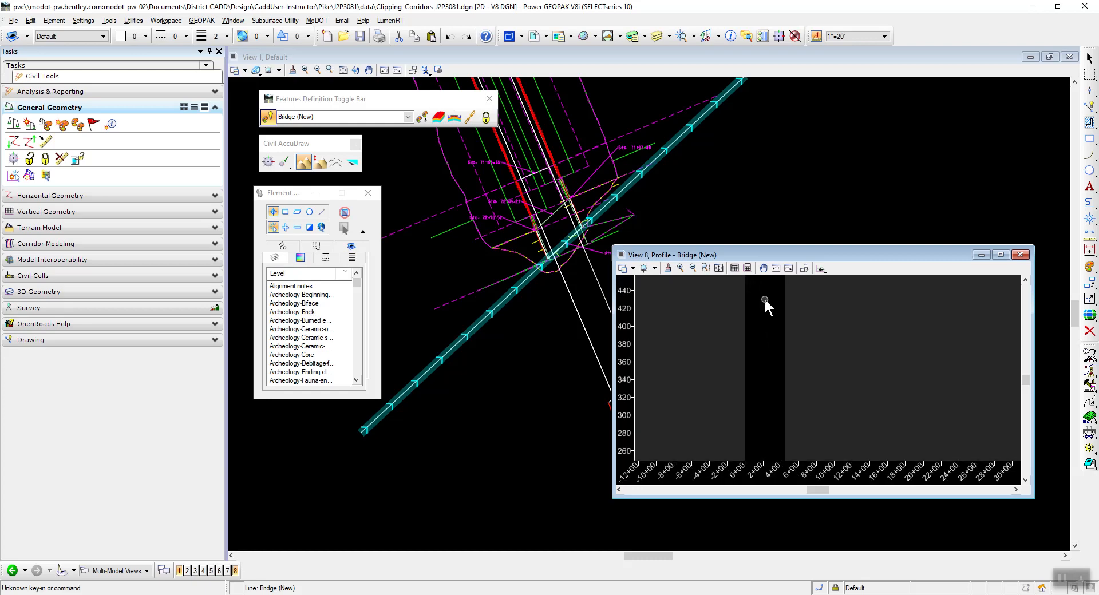
pyautogui.scroll(2, 765, 300)
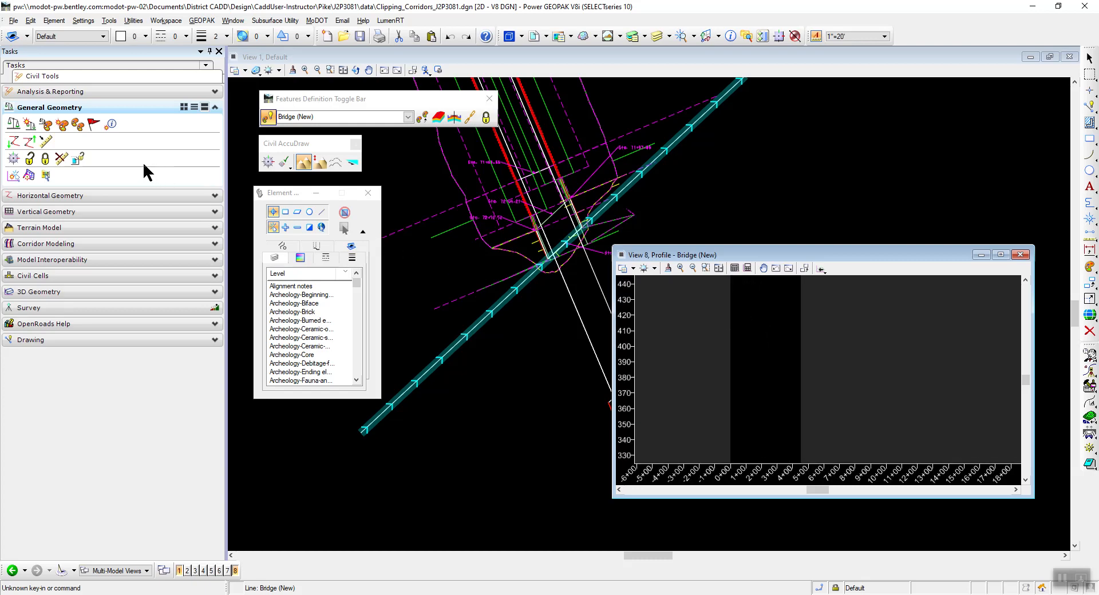
# Try to create a constant elevation profile at 400 named Propsed on the offset line, and check the whole profile view.
pyautogui.click(101, 210)
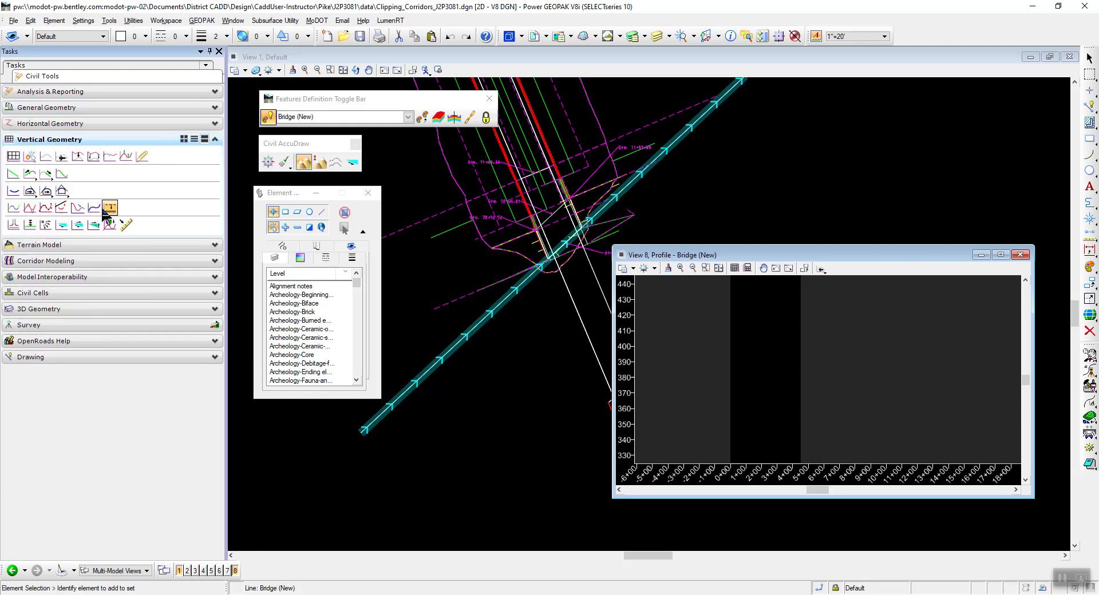
pyautogui.click(30, 225)
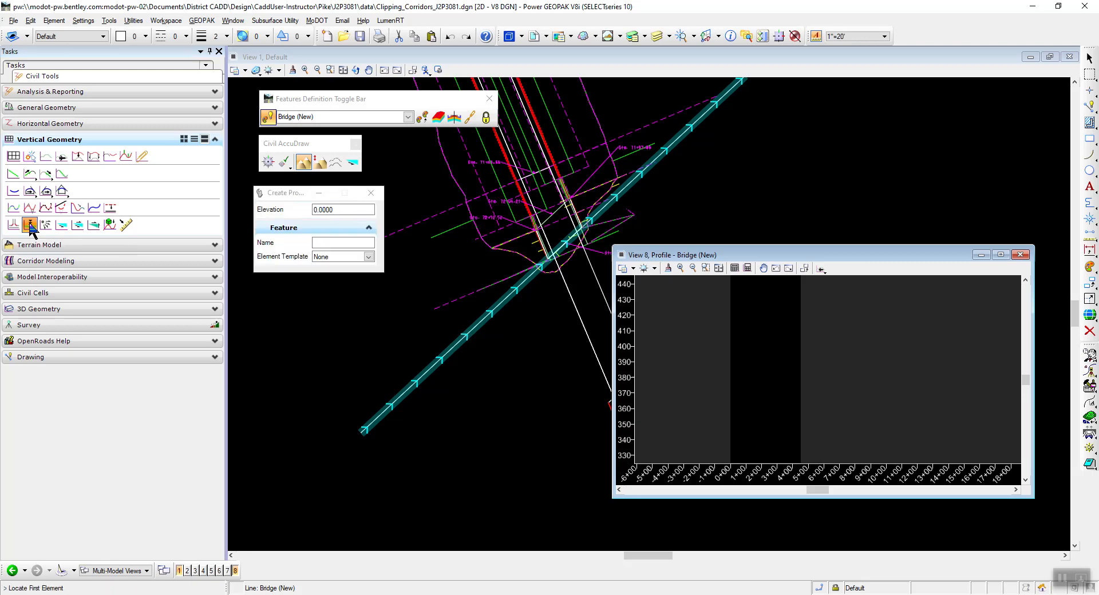
pyautogui.moveTo(287, 193); pyautogui.dragTo(289, 207)
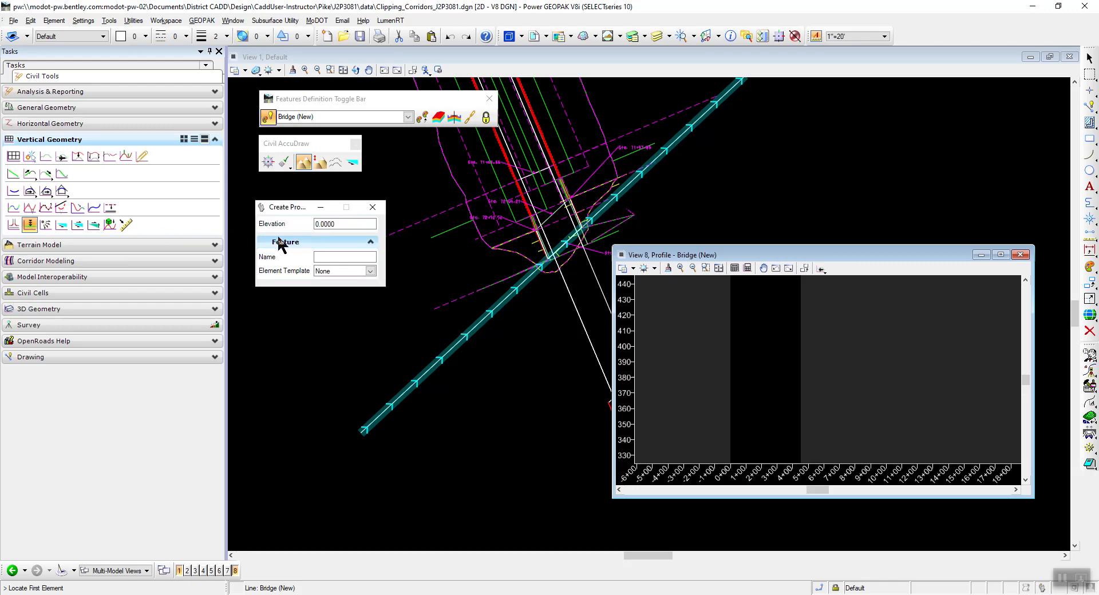
pyautogui.moveTo(343, 225); pyautogui.dragTo(305, 225)
pyautogui.write('400')
pyautogui.press('Tab')
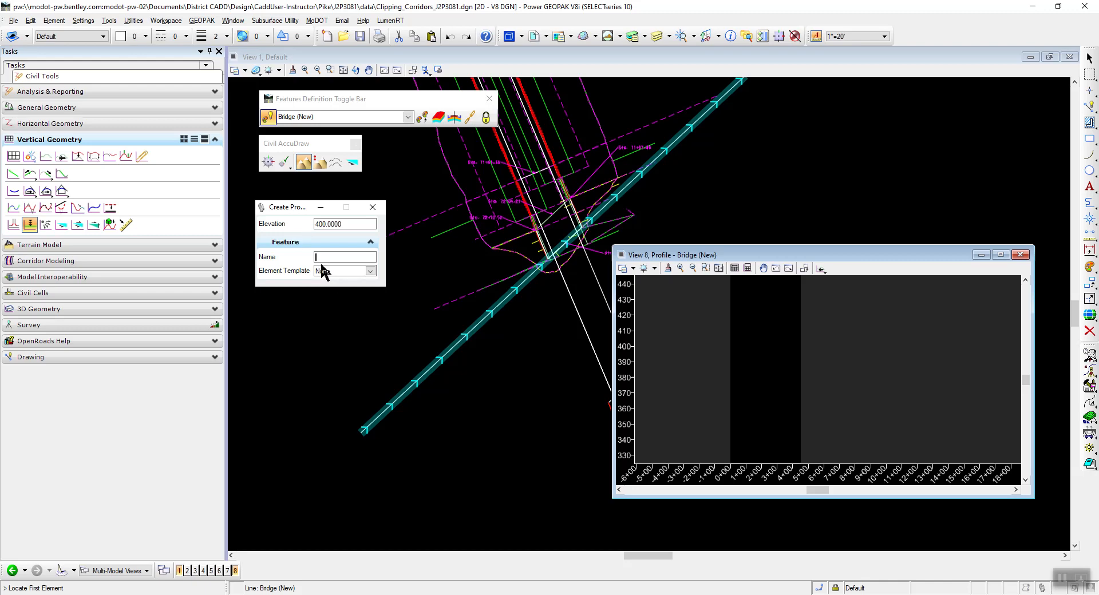
pyautogui.write('Propsed')
pyautogui.press('Tab')
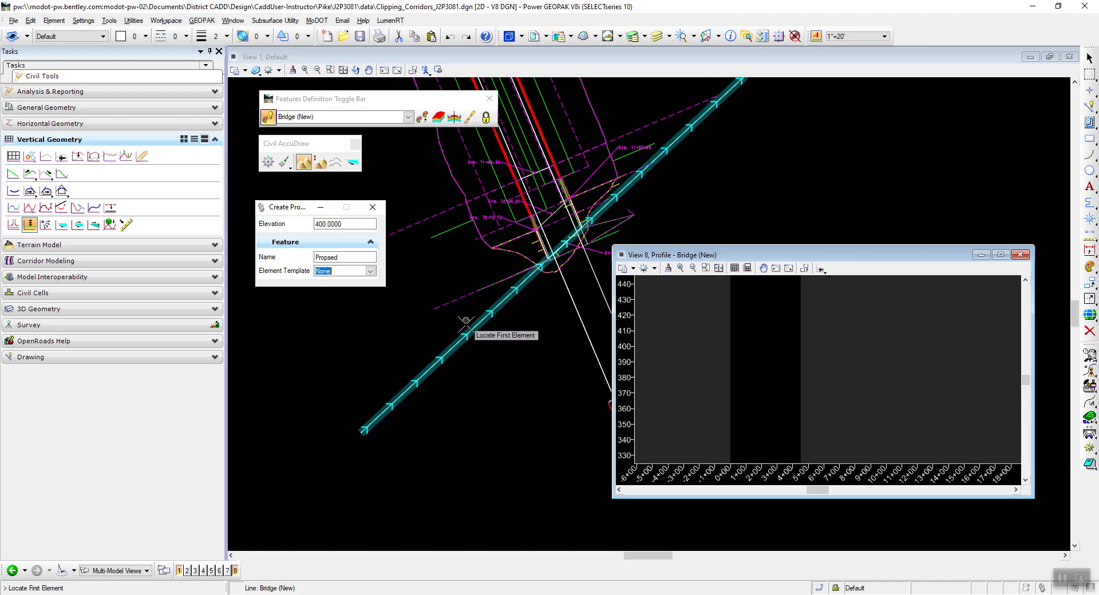
pyautogui.moveTo(449, 349)
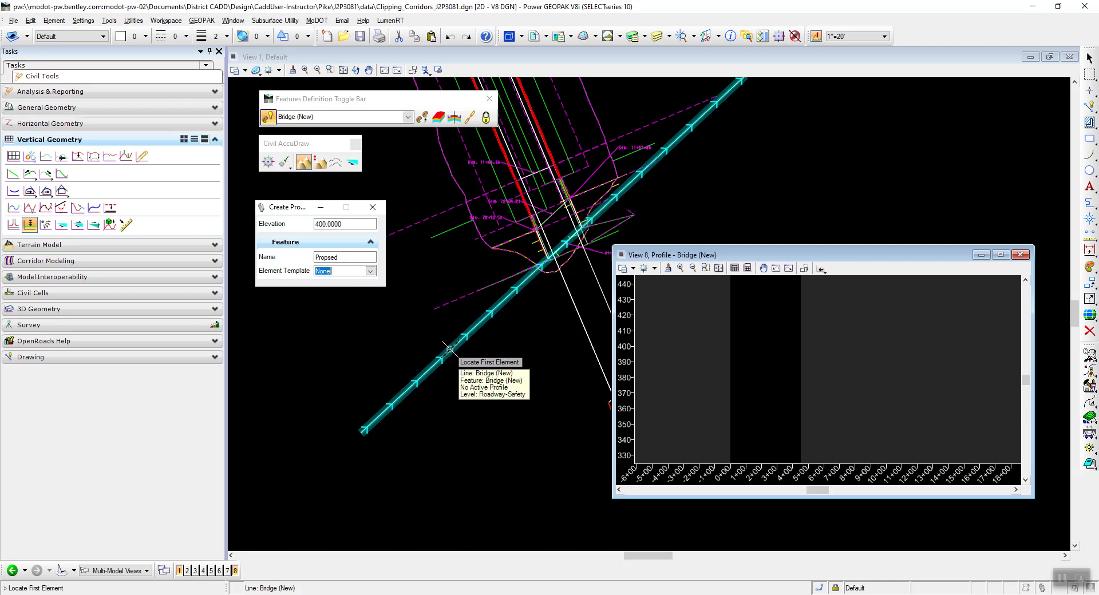
pyautogui.click(449, 349)
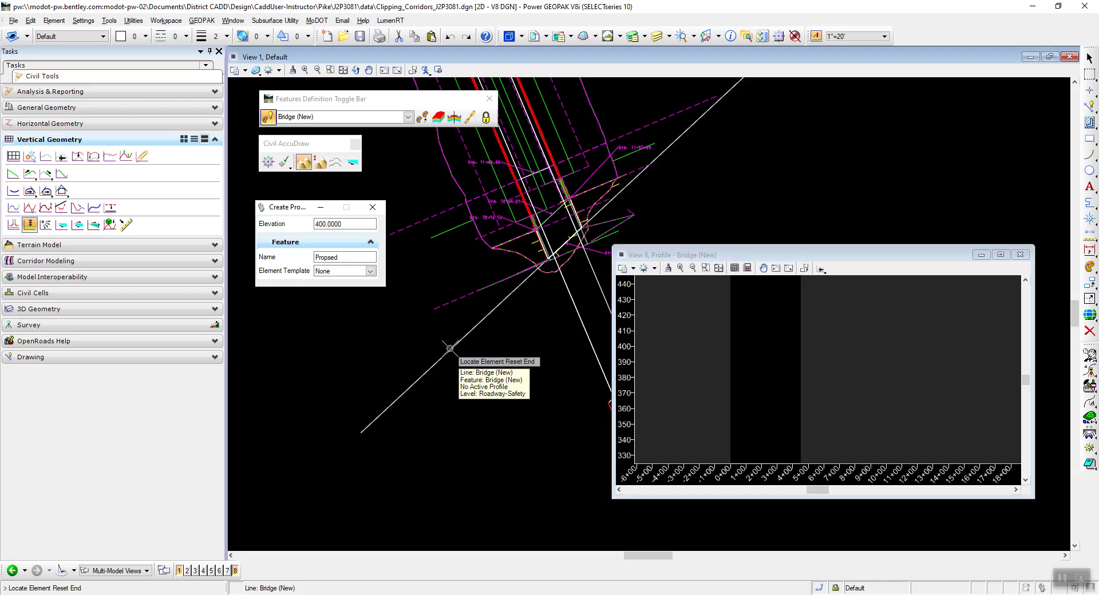
pyautogui.rightClick(410, 339)
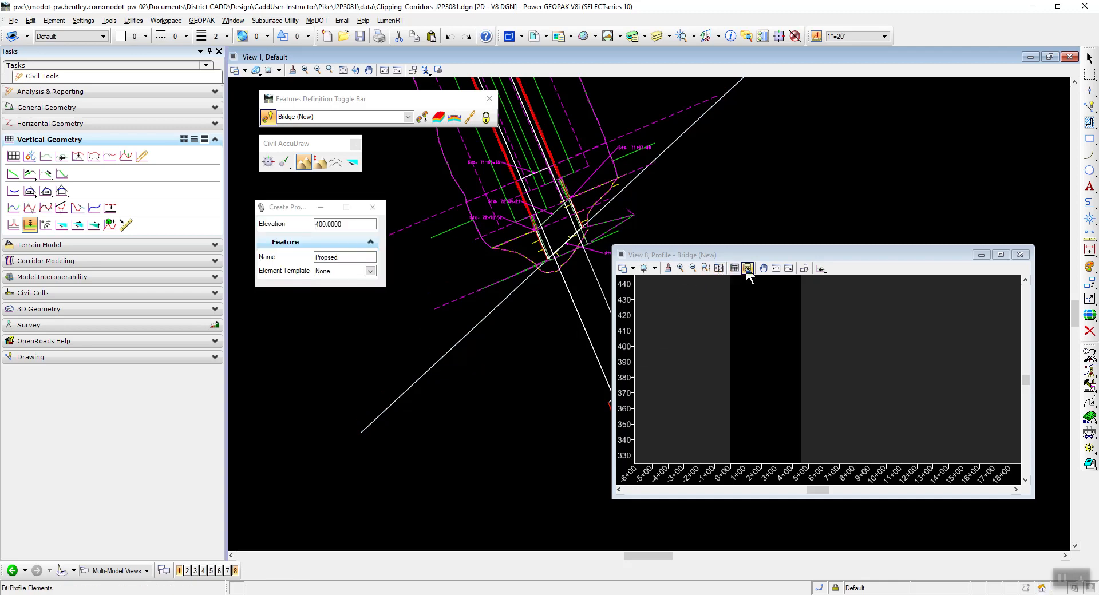
pyautogui.click(718, 268)
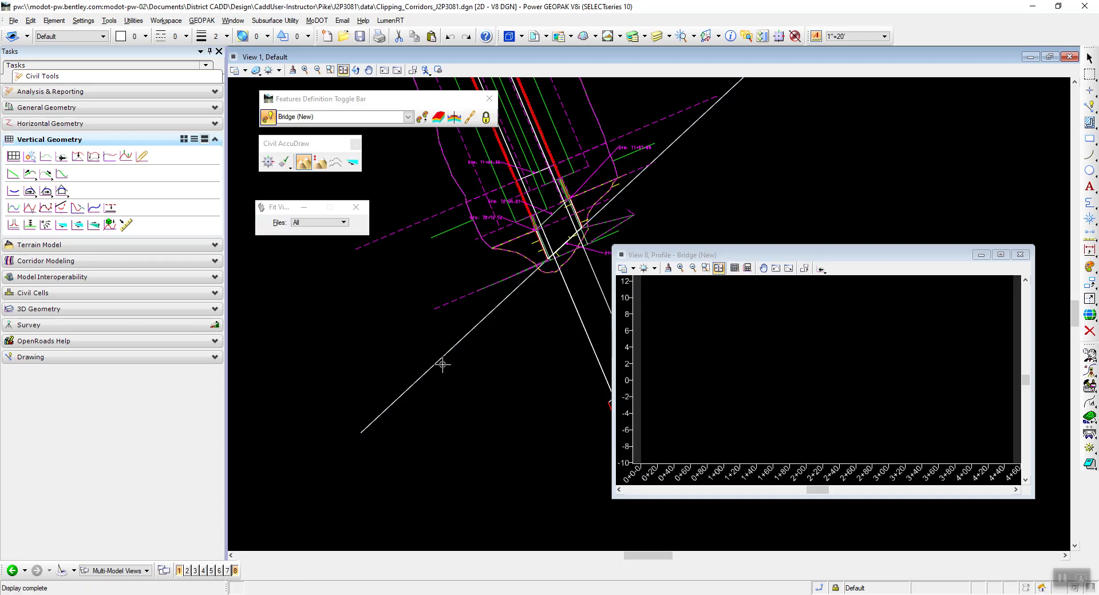
# Create a constant elevation profile at 400 named Proposed on the offset line, and fit the profile view to it.
pyautogui.click(32, 227)
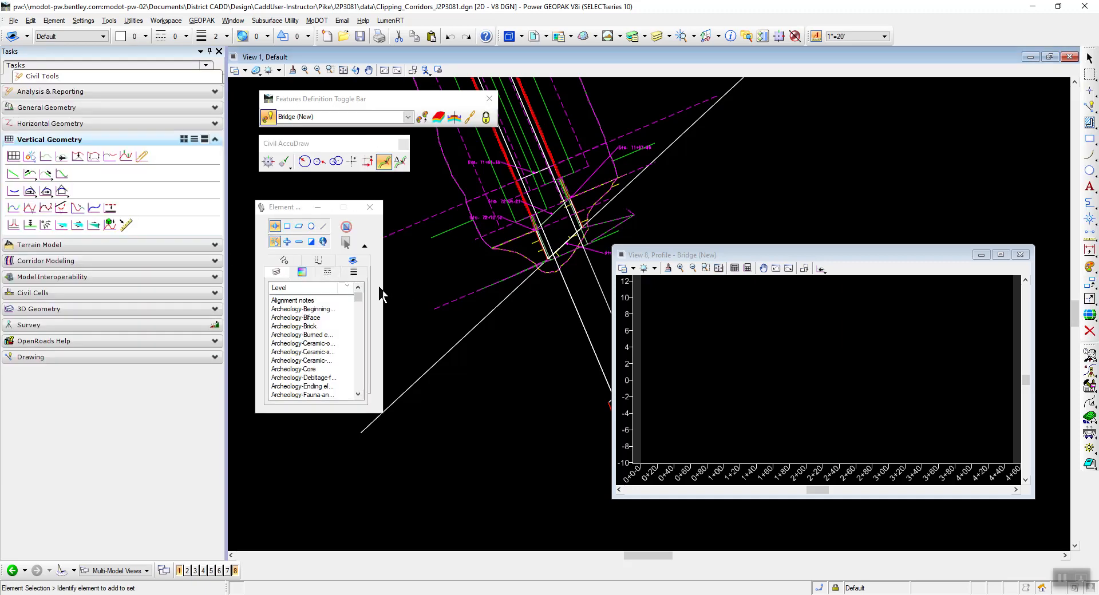
pyautogui.click(30, 225)
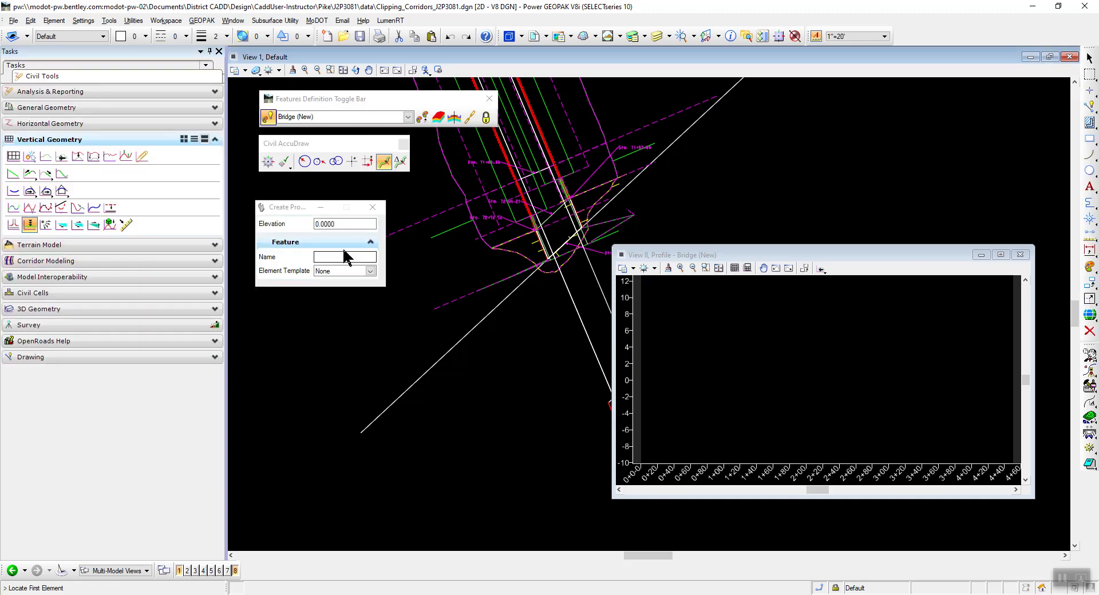
pyautogui.moveTo(339, 224); pyautogui.dragTo(280, 224)
pyautogui.write('400')
pyautogui.press('Tab')
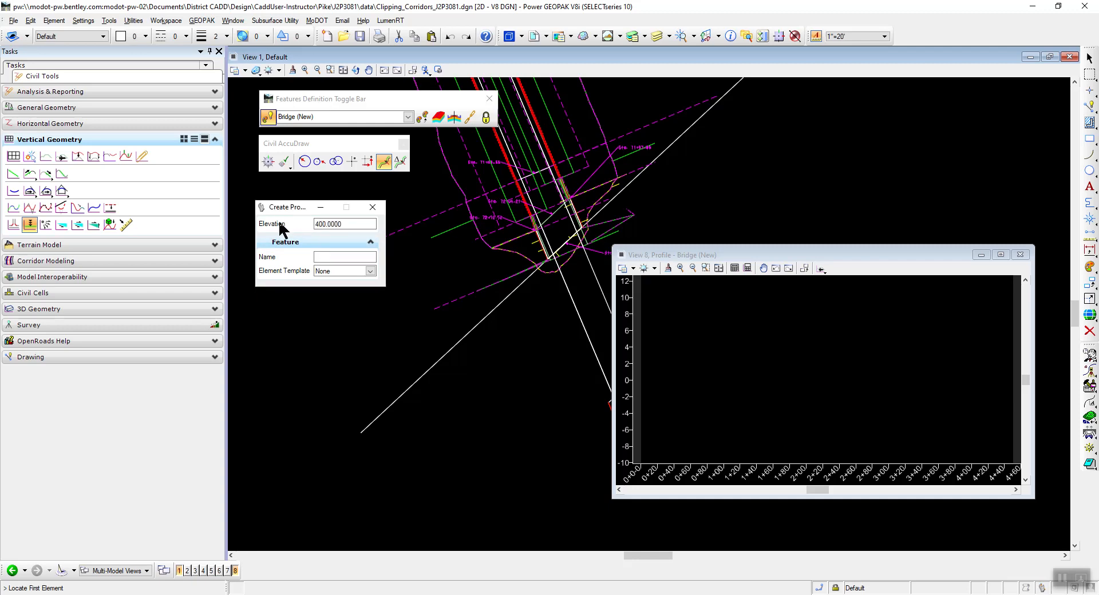
pyautogui.write('Proposed')
pyautogui.press('Tab')
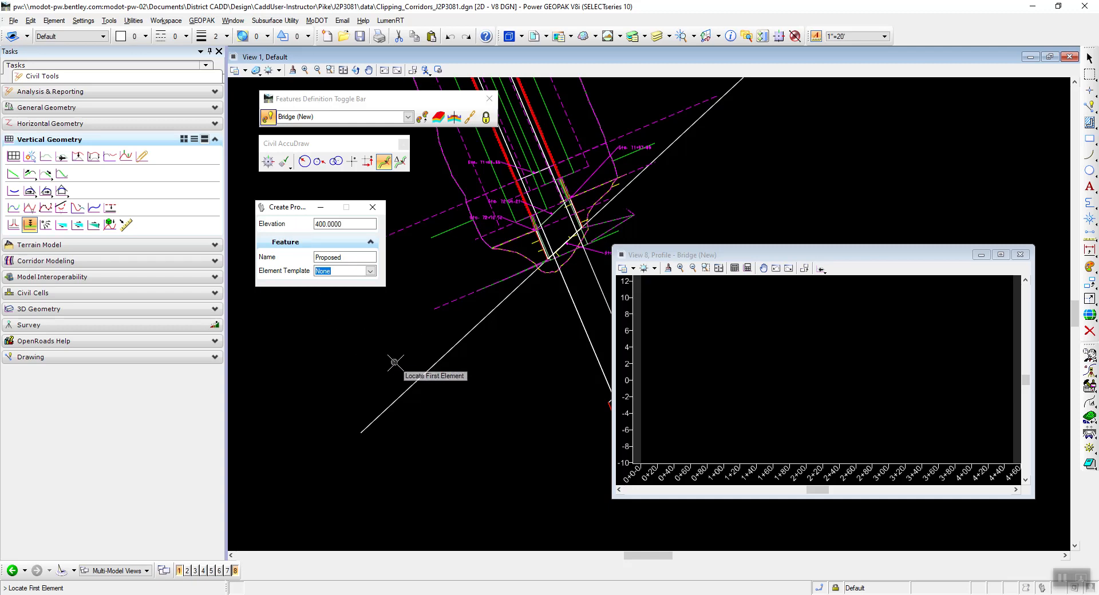
pyautogui.click(408, 390)
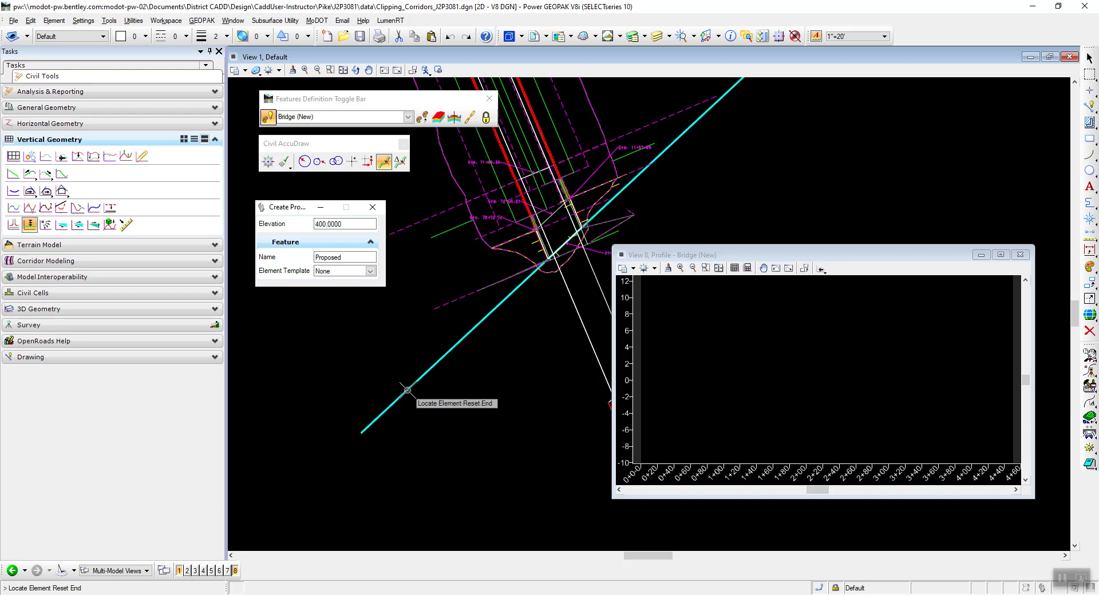
pyautogui.rightClick(476, 414)
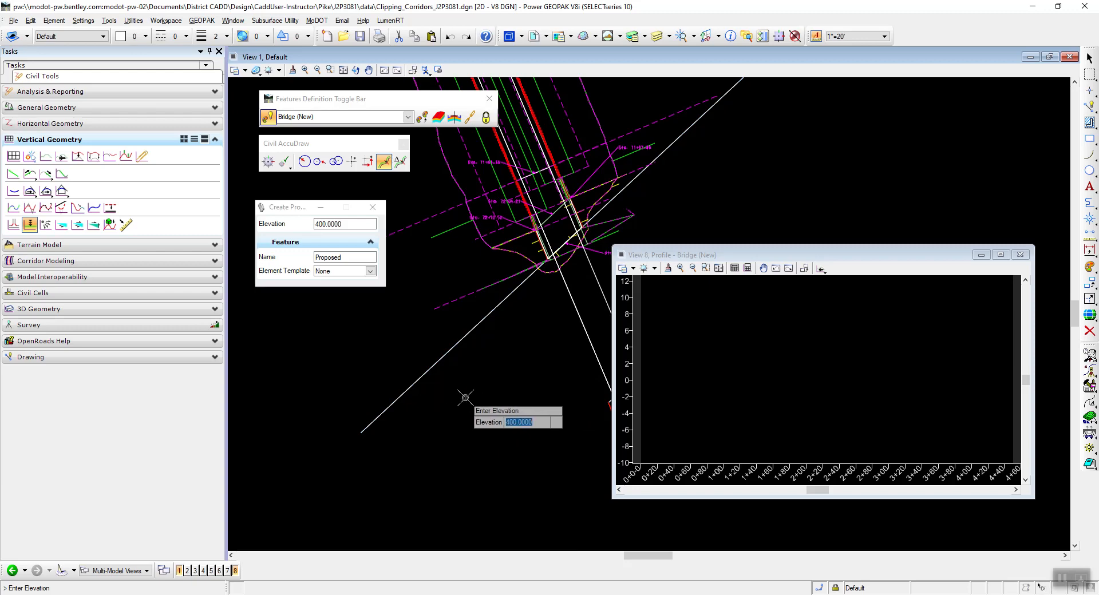
pyautogui.click(468, 396)
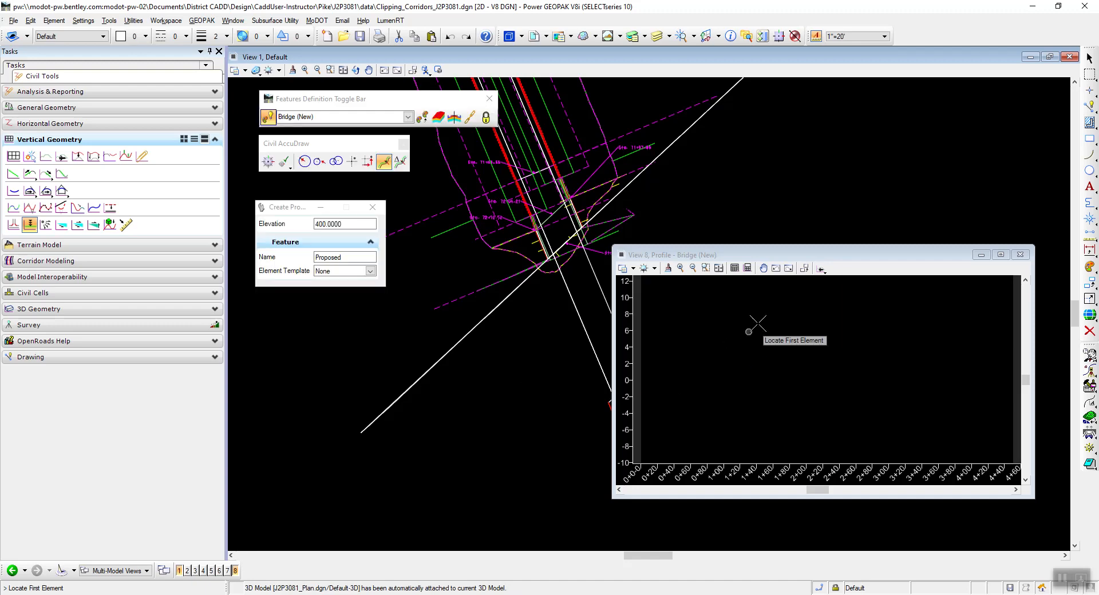
pyautogui.click(719, 269)
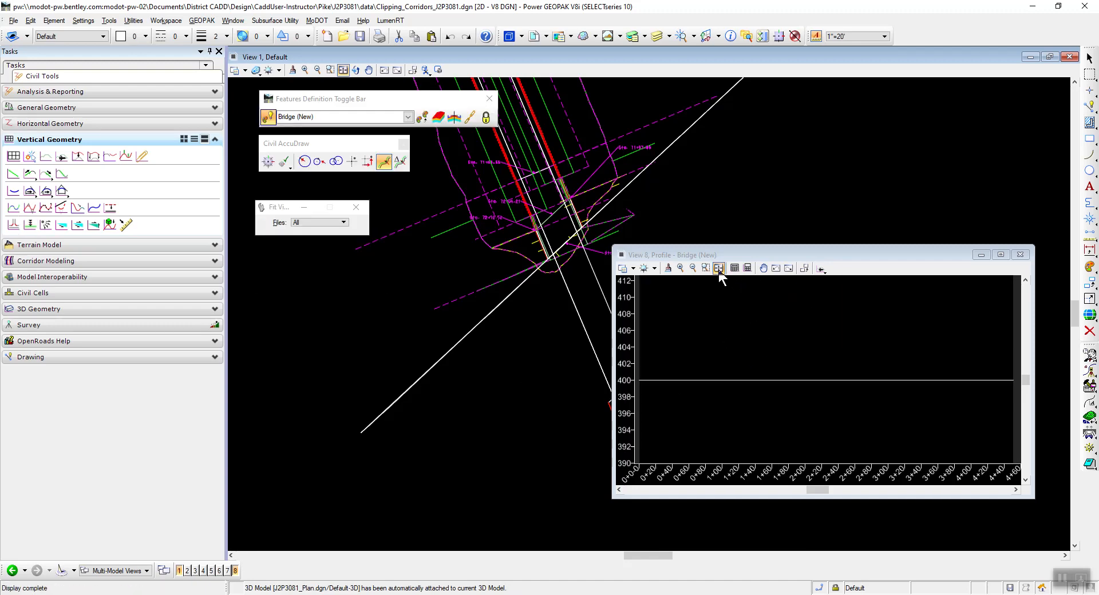
# Examine the elevation 400 line in the profile view and the offset line in plan to check the active profile.
pyautogui.scroll(2, 673, 381)
pyautogui.rightClick(672, 380)
pyautogui.click(681, 378)
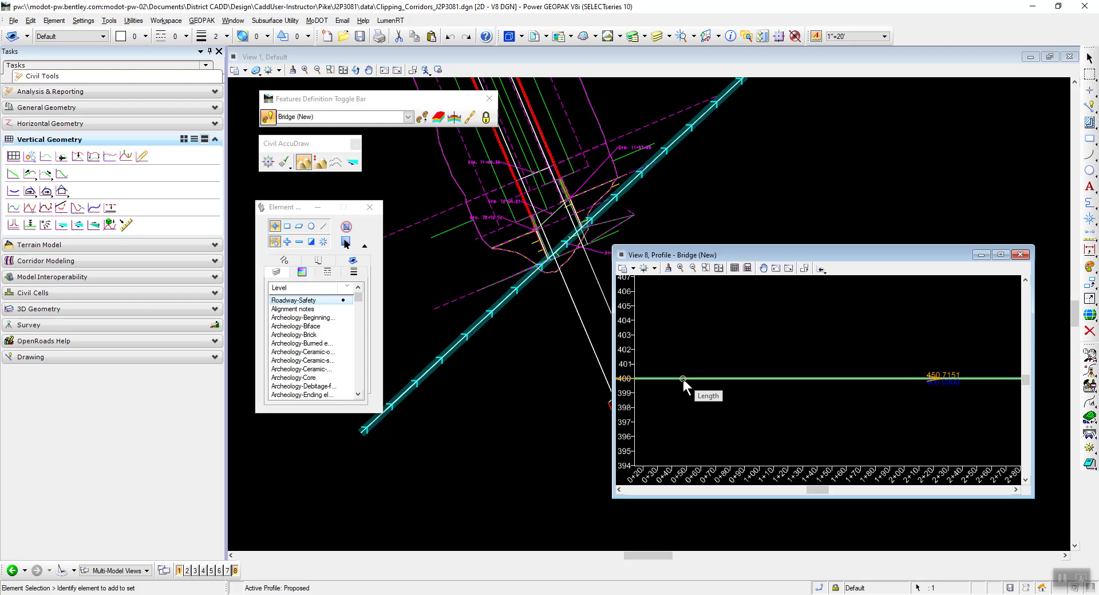
pyautogui.click(682, 379)
pyautogui.click(663, 416)
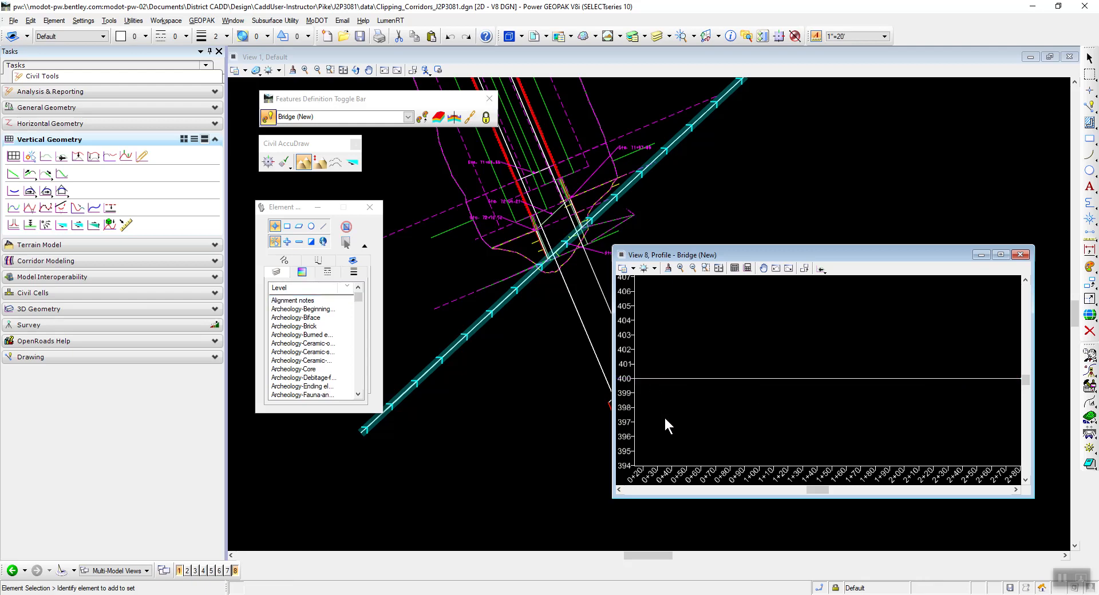
pyautogui.click(675, 379)
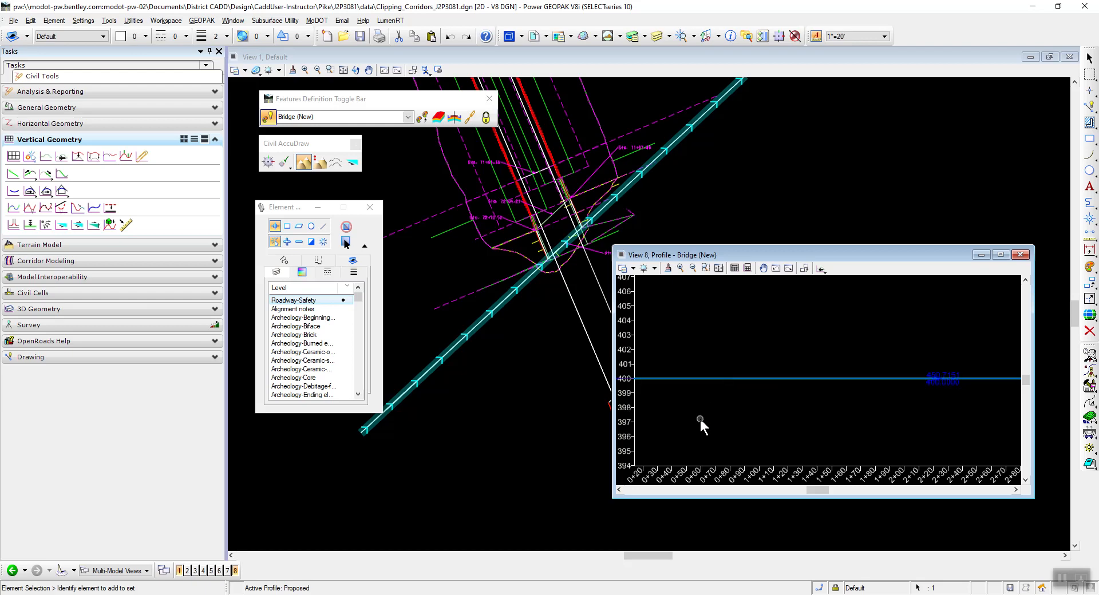
pyautogui.click(699, 419)
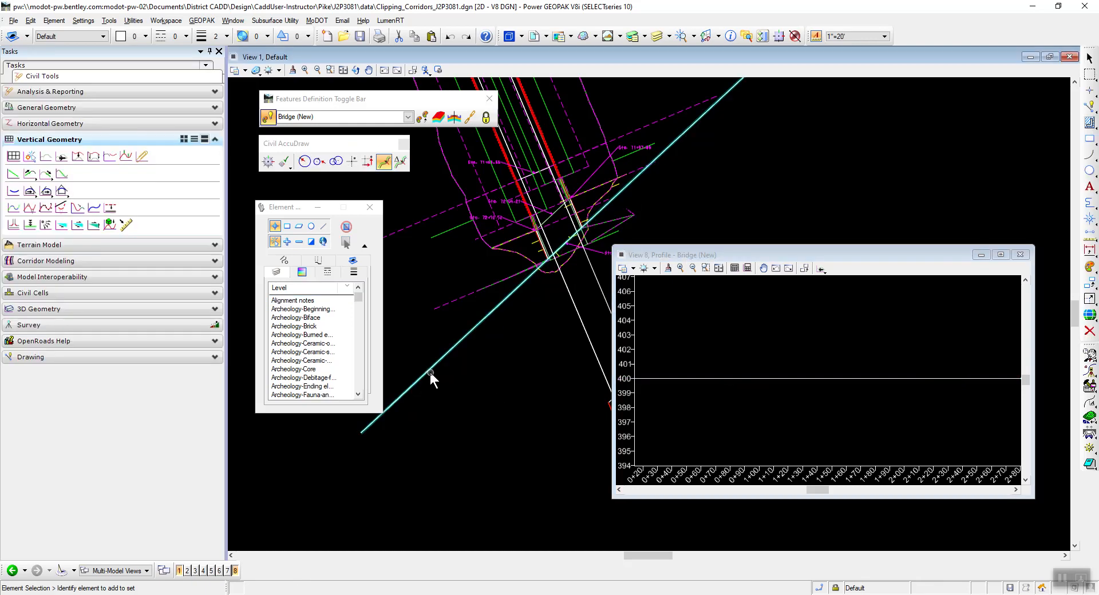
pyautogui.moveTo(427, 370)
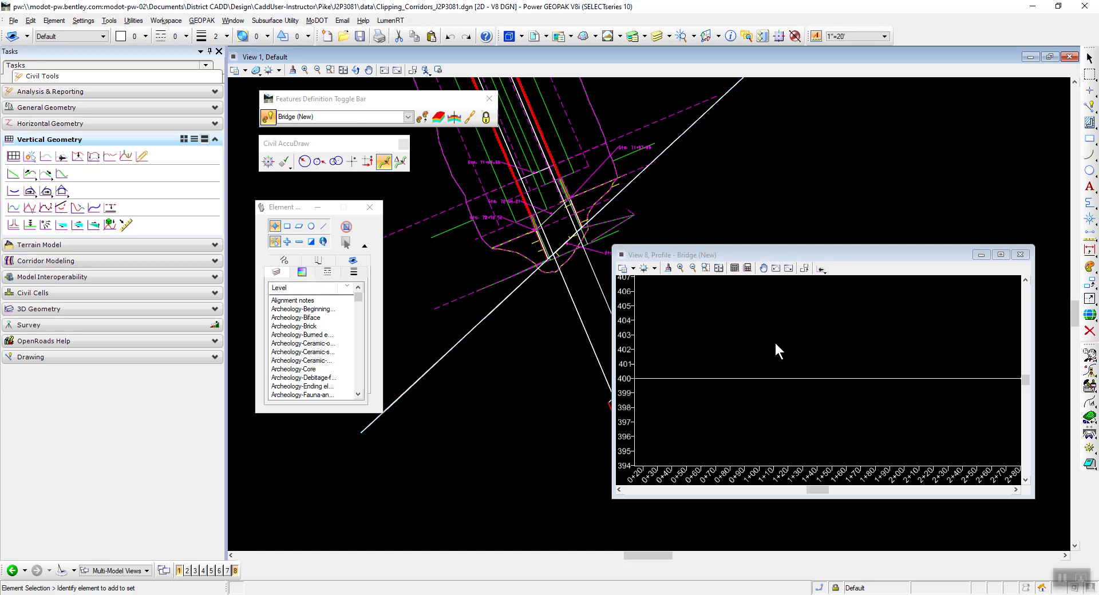
# Check the active-profile option of the elevation 400 line, and close the View 8 profile window.
pyautogui.scroll(-2, 775, 340)
pyautogui.moveTo(773, 253); pyautogui.dragTo(773, 241)
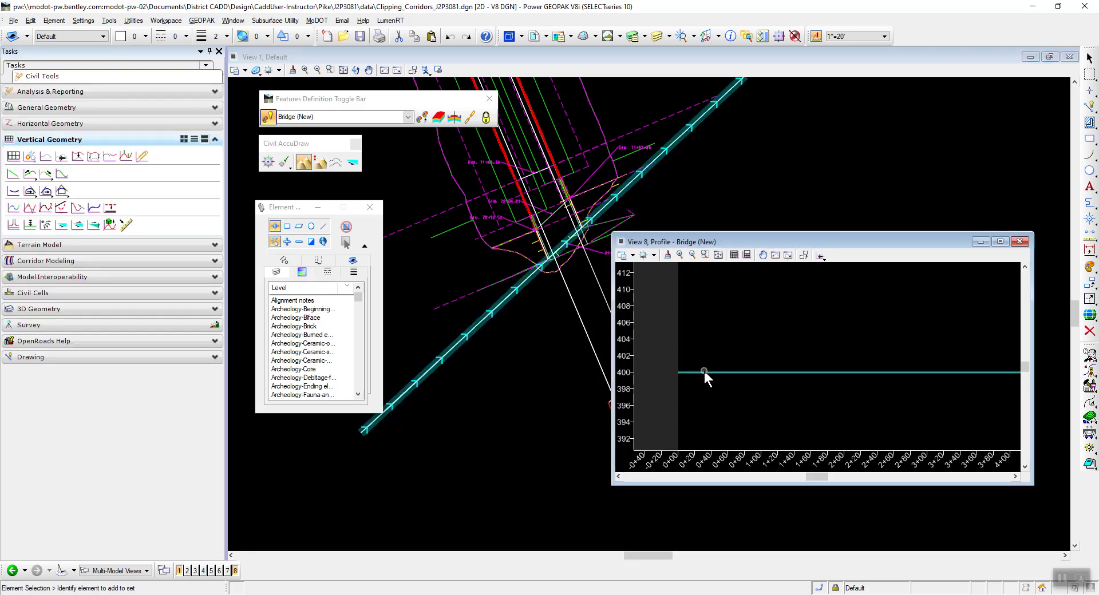
pyautogui.click(705, 372)
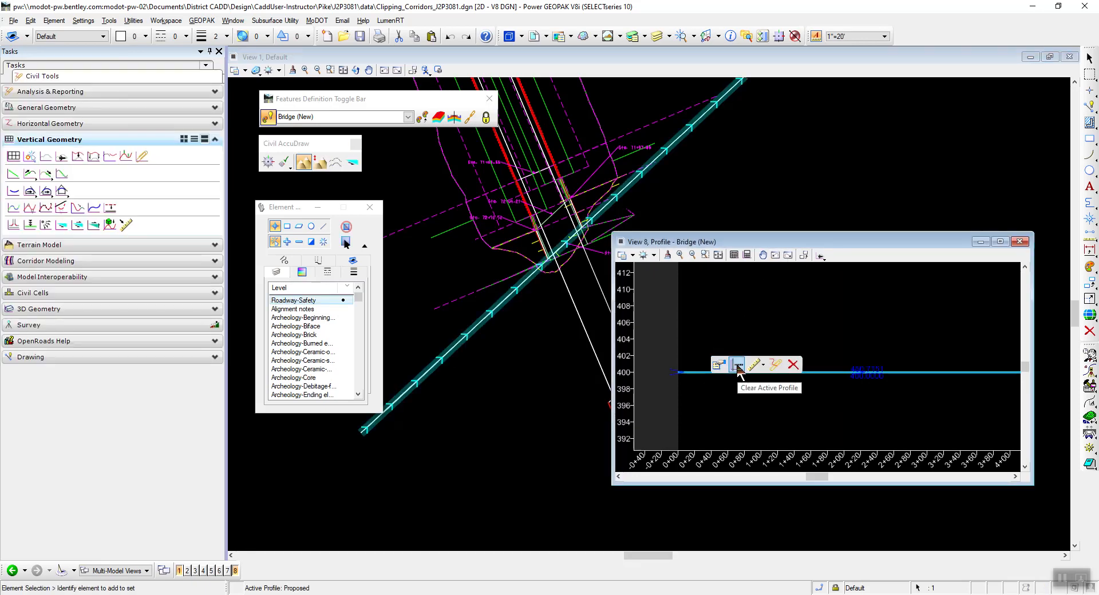
pyautogui.click(756, 372)
pyautogui.moveTo(729, 373)
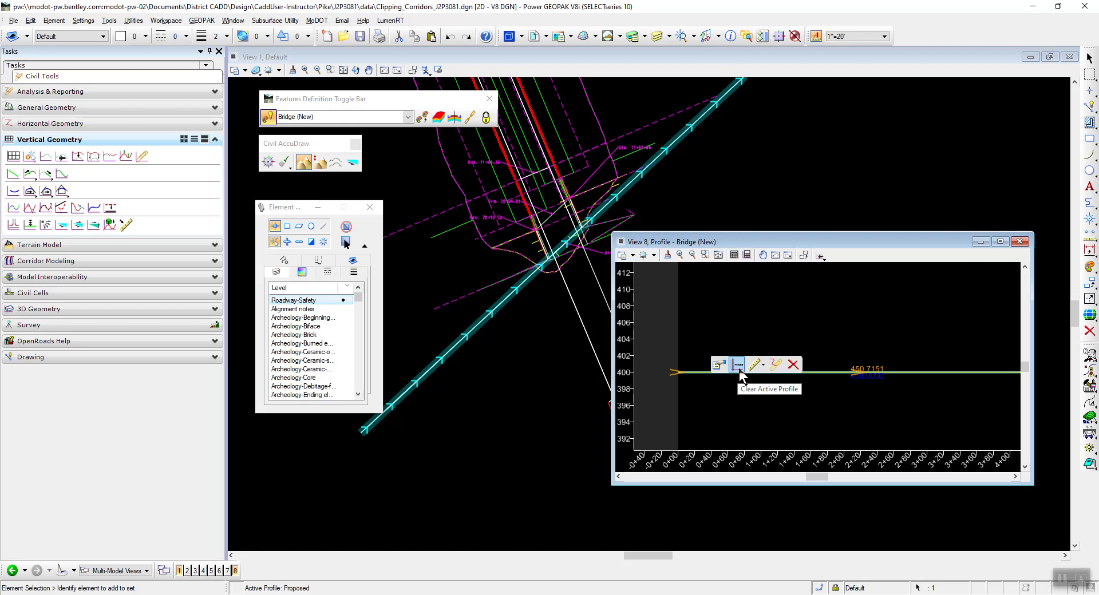
pyautogui.click(739, 368)
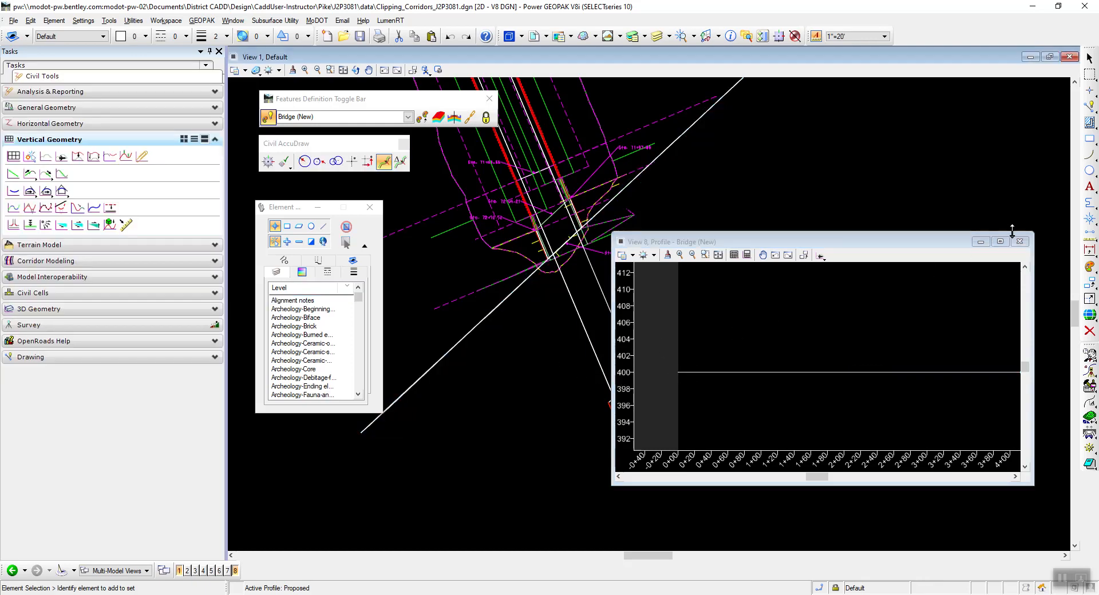
pyautogui.click(1020, 242)
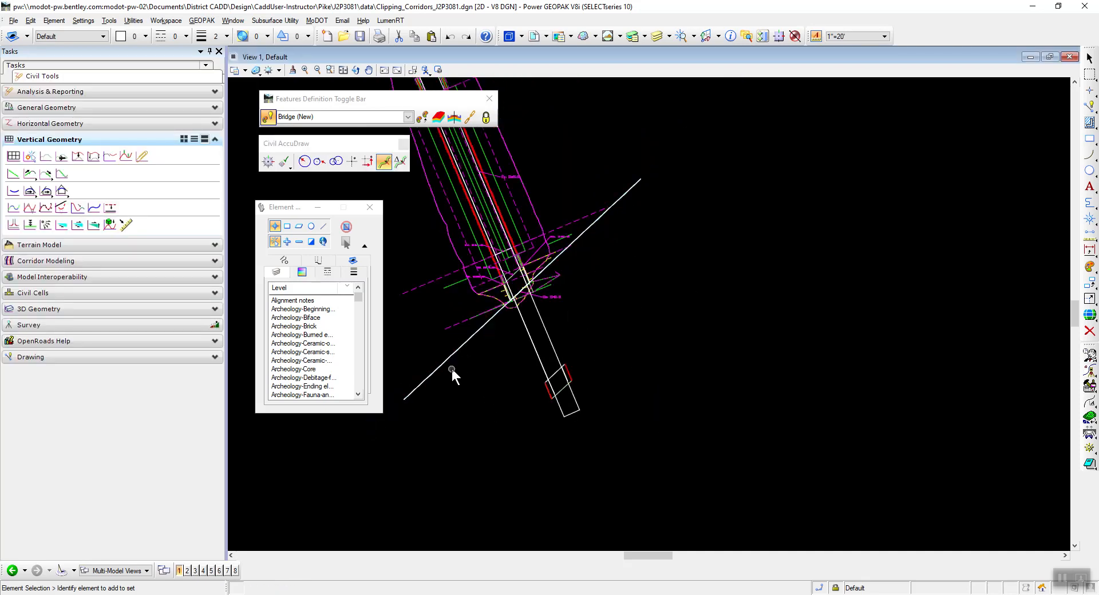
# Switch to the PDF, read the linear template settings for the clipping corridor, and return to Power GEOPAK.
pyautogui.hotkey('alt', 'Tab')
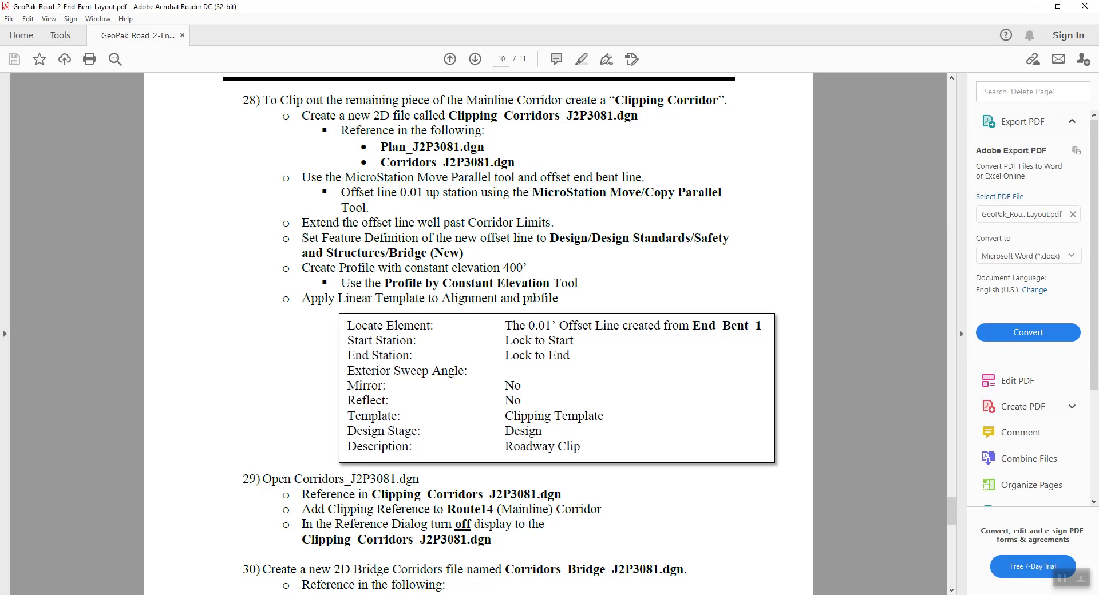
pyautogui.scroll(-1, 561, 328)
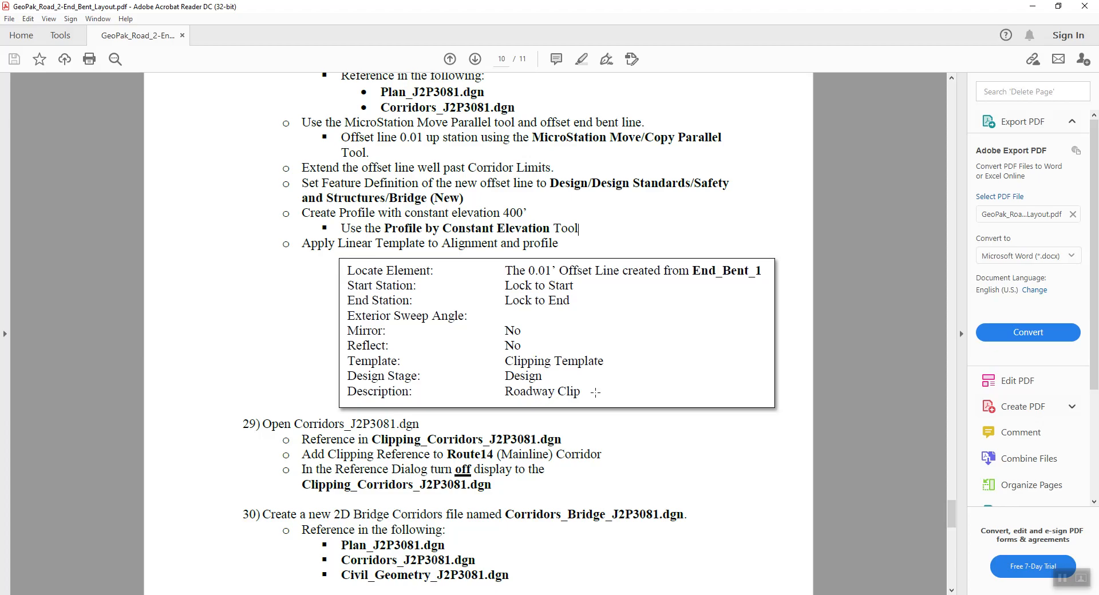
pyautogui.hotkey('alt', 'Tab')
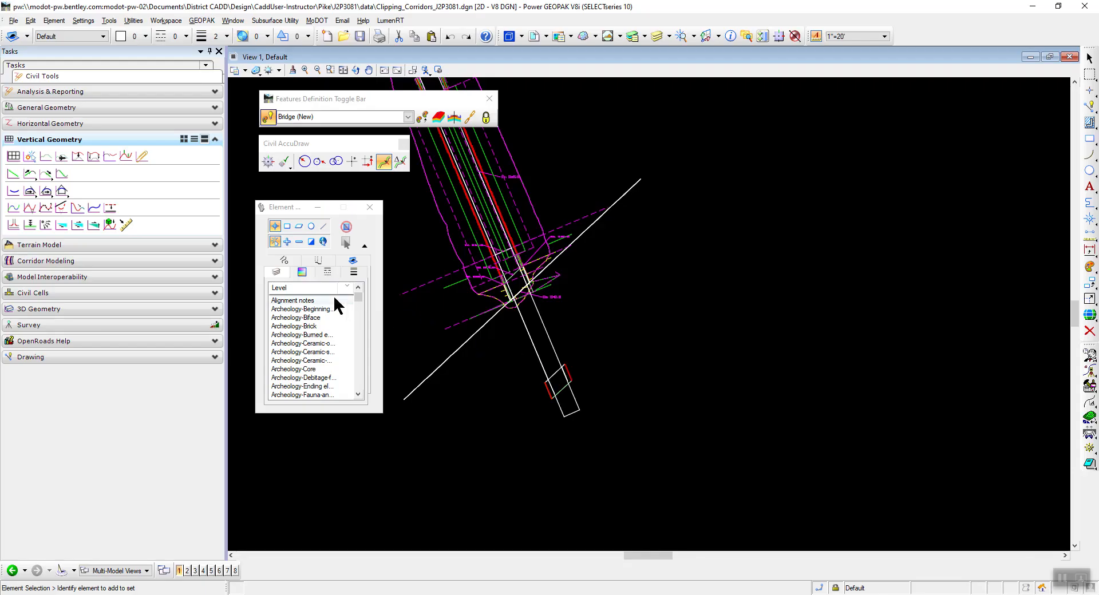
# Open the Create Template editor and widen the template library list so the full folder and template names are readable.
pyautogui.moveTo(295, 208); pyautogui.dragTo(851, 168)
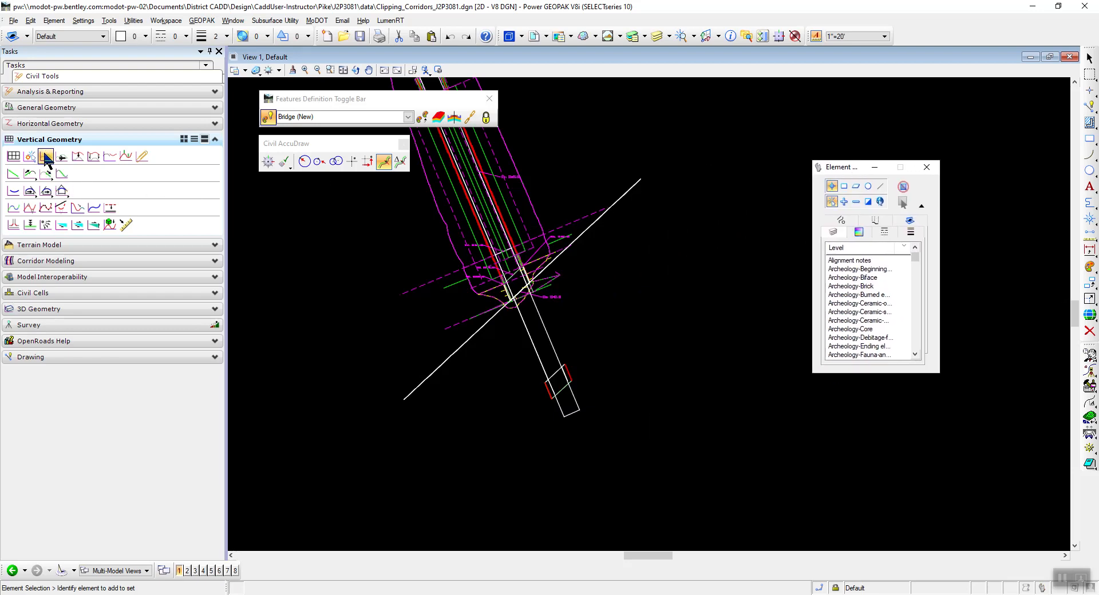
pyautogui.click(66, 261)
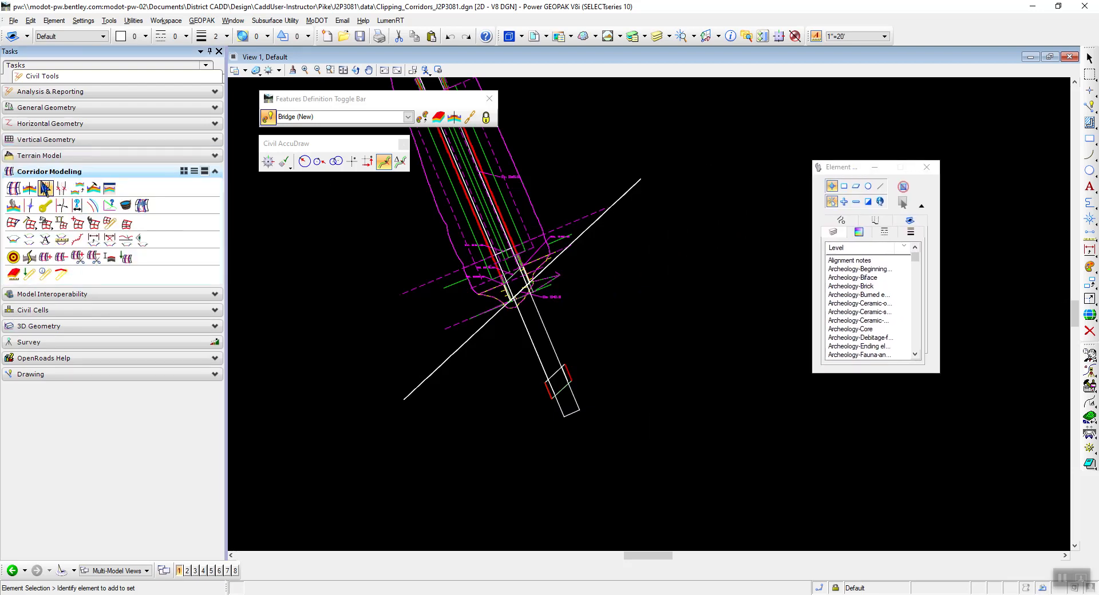
pyautogui.click(93, 189)
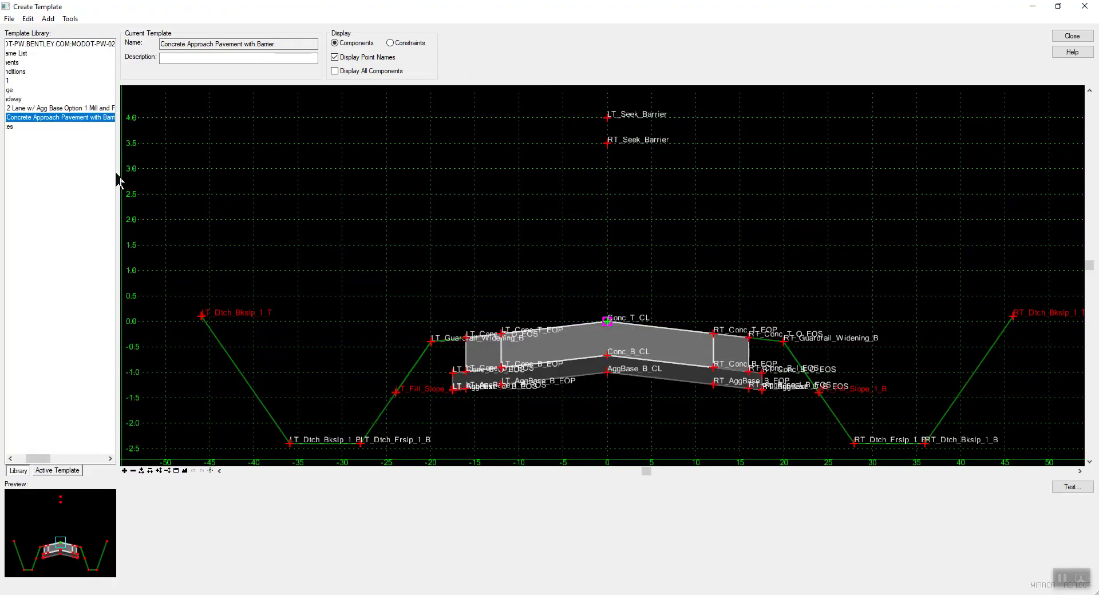
pyautogui.moveTo(118, 172); pyautogui.dragTo(267, 172)
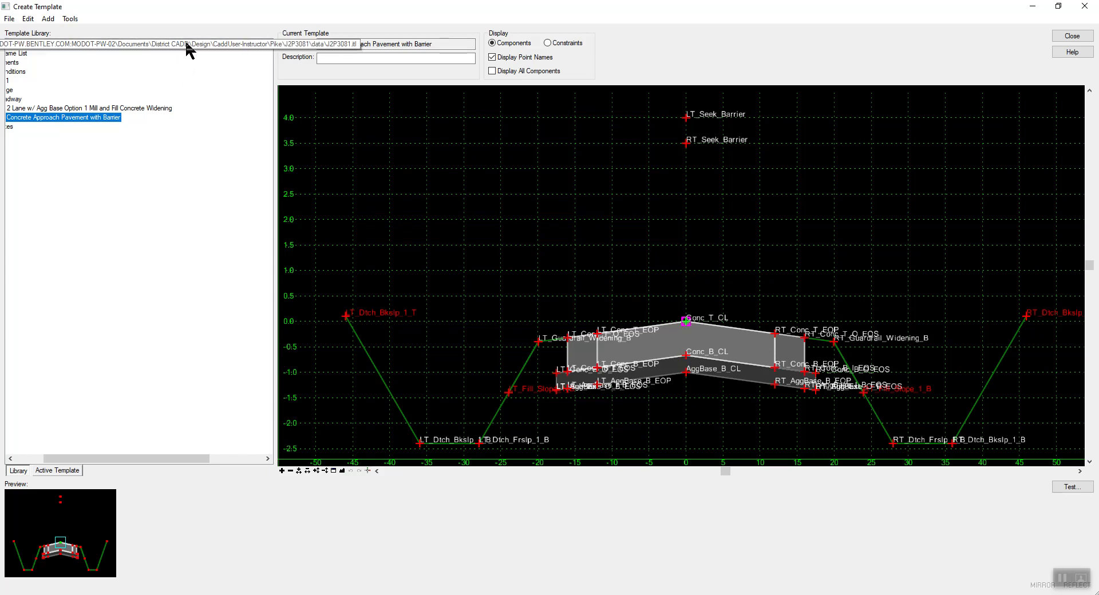
pyautogui.moveTo(111, 459); pyautogui.dragTo(41, 440)
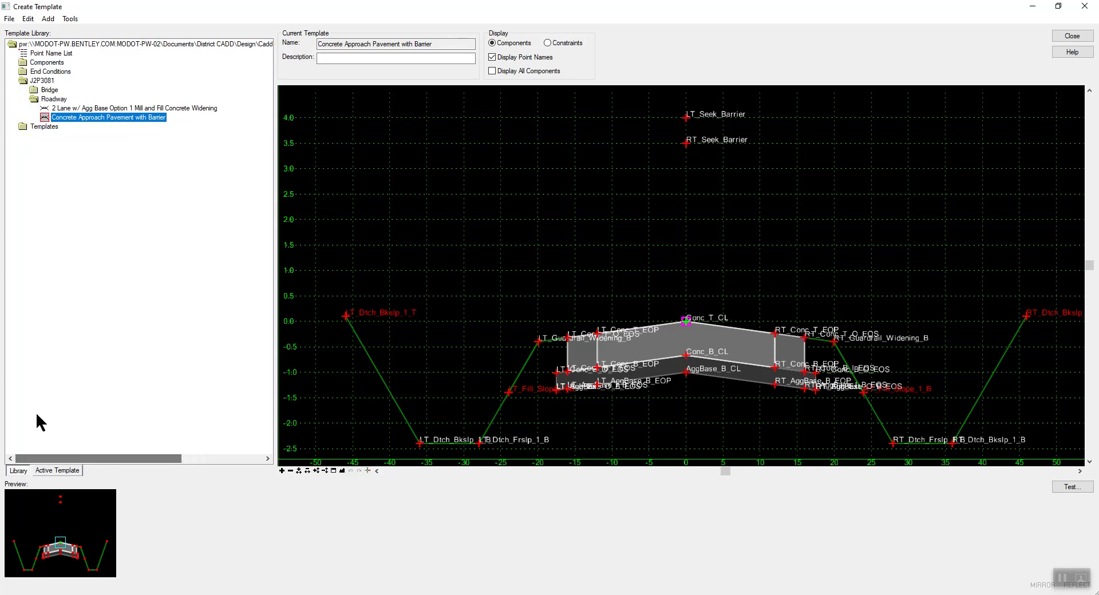
# Open Clipping Template from the J2P3081 Bridge folder to review its shape, and close the template editor.
pyautogui.click(36, 97)
pyautogui.doubleClick(37, 99)
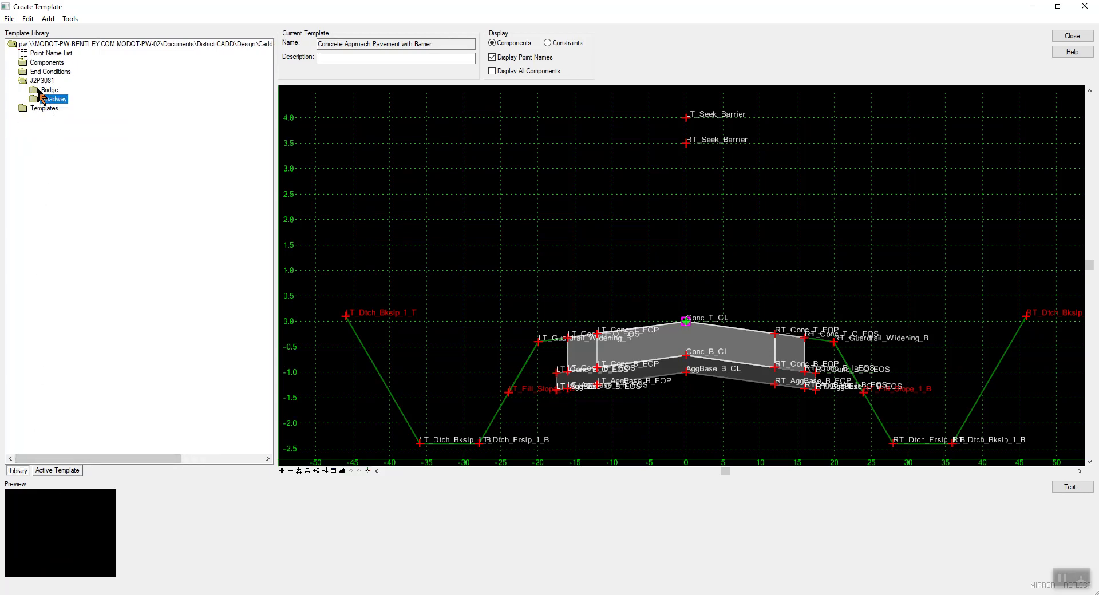
pyautogui.doubleClick(38, 90)
pyautogui.click(78, 118)
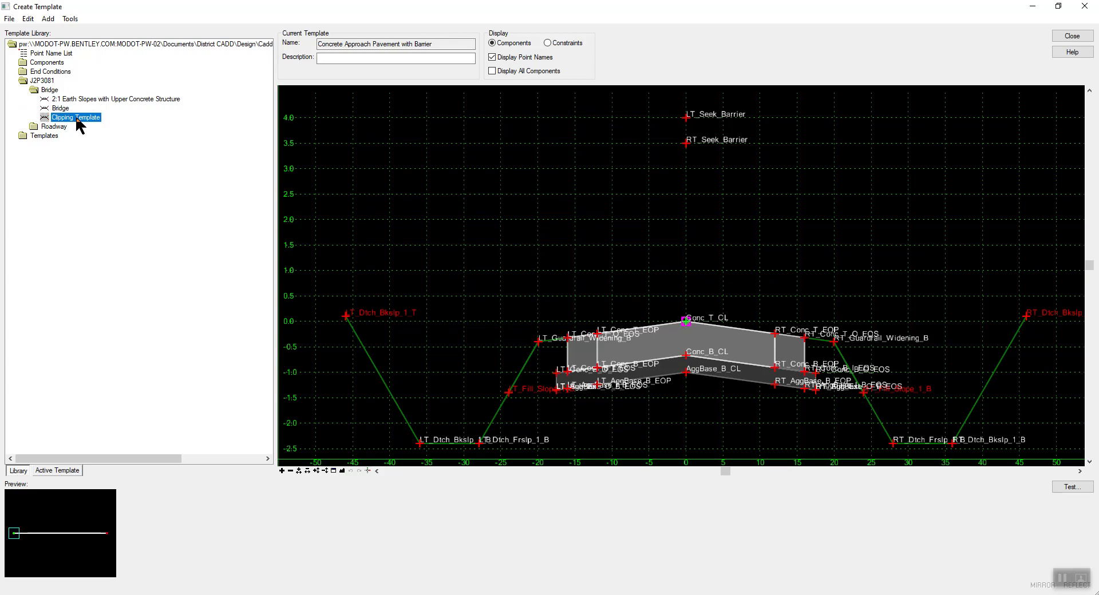
pyautogui.doubleClick(77, 117)
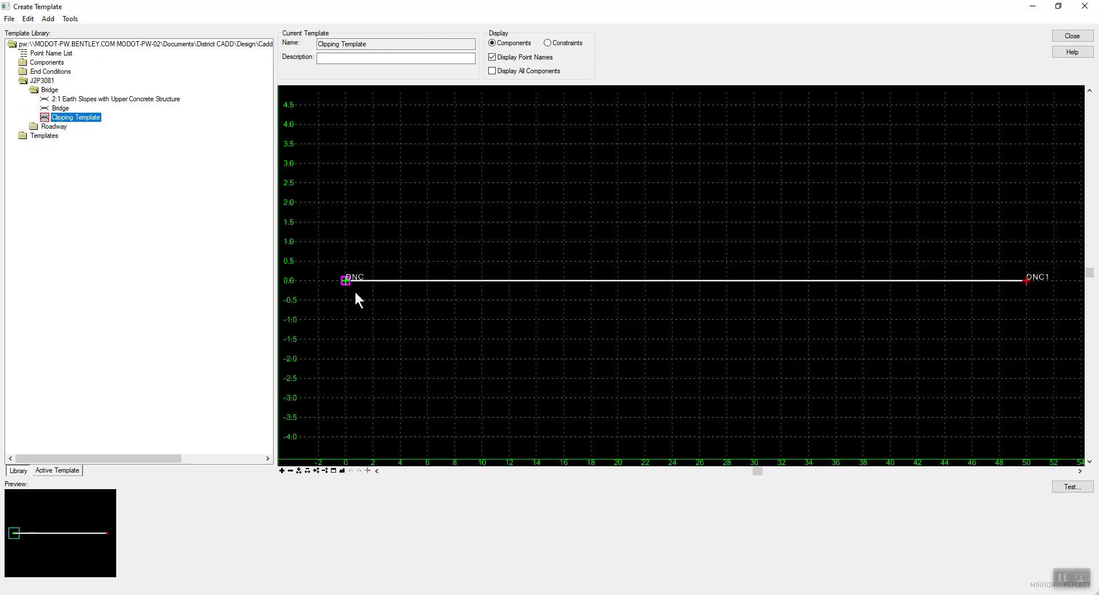
pyautogui.moveTo(344, 281)
pyautogui.click(1075, 36)
pyautogui.click(440, 460)
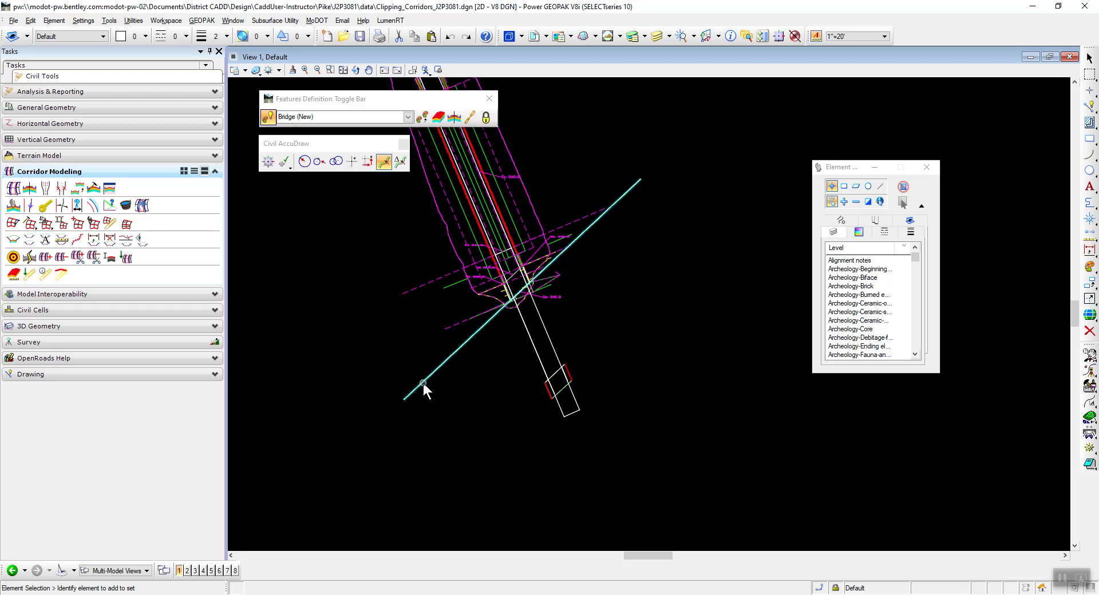
# Start Apply Linear Template on the Bridge (New) offset line, locked to its start and end, with the exterior corner sweep angle unlocked.
pyautogui.moveTo(424, 383)
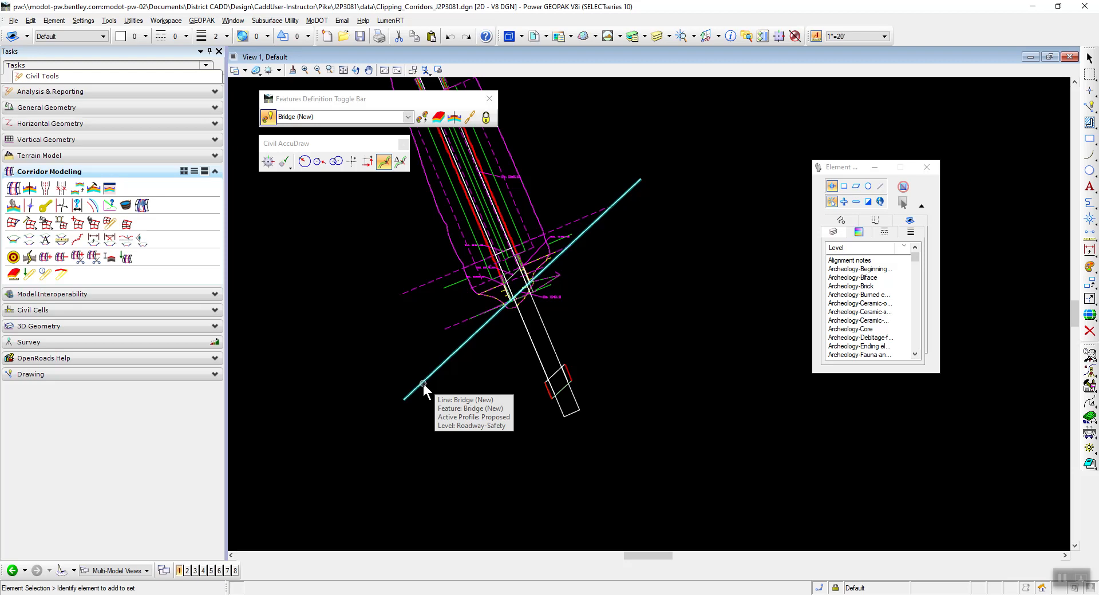
pyautogui.click(423, 384)
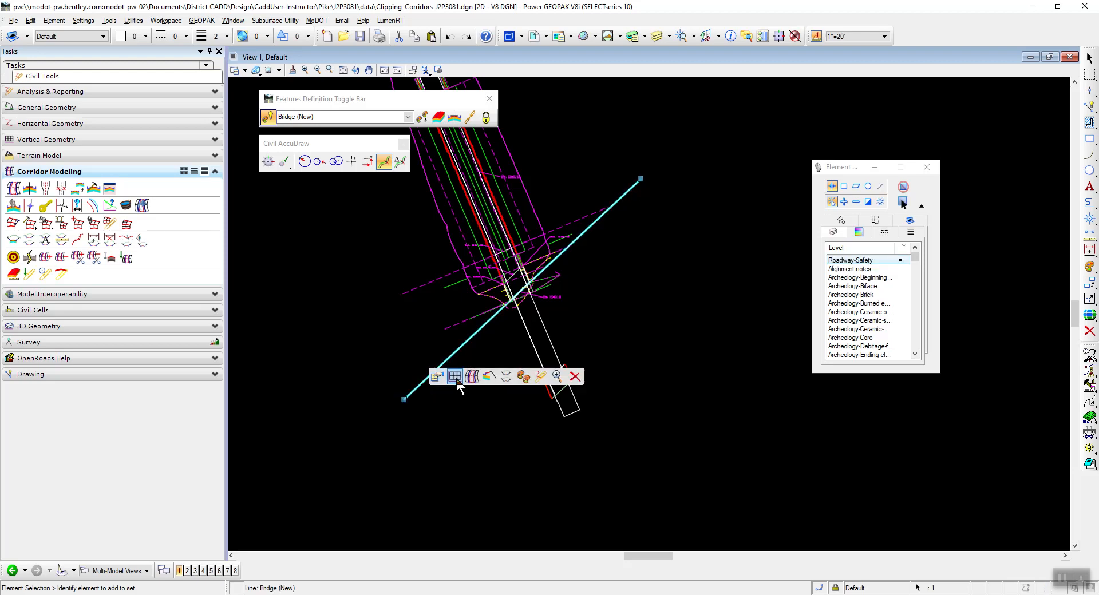
pyautogui.click(489, 378)
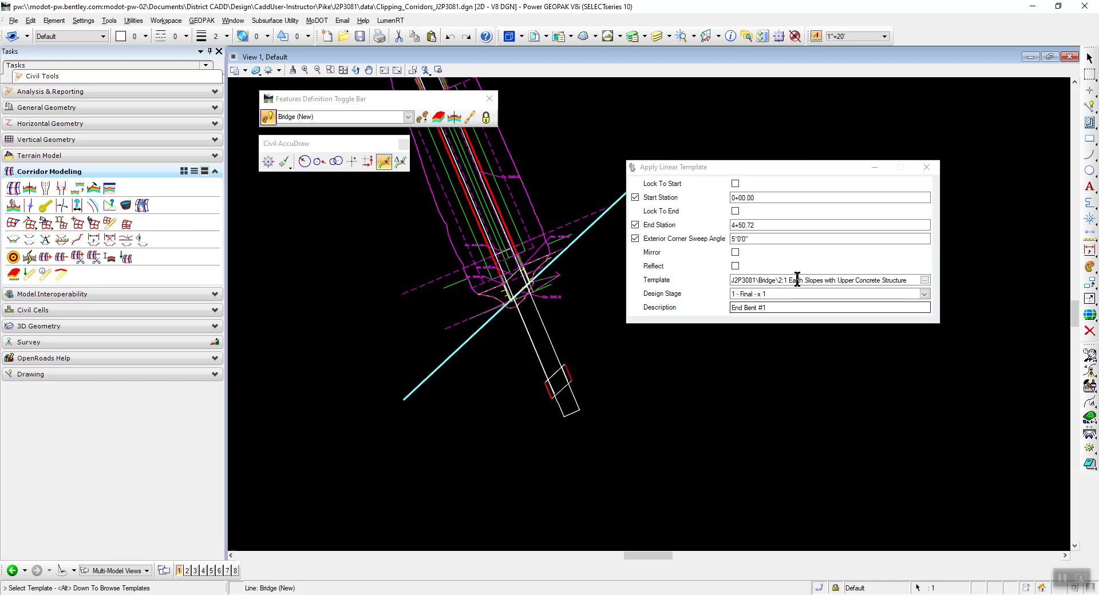
pyautogui.click(736, 184)
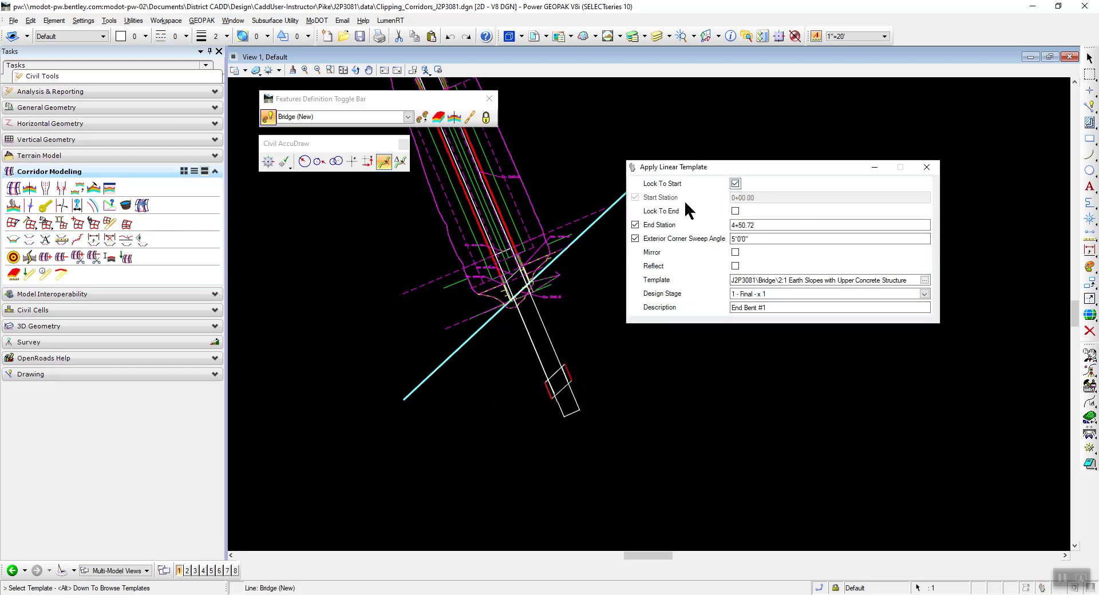
pyautogui.click(735, 211)
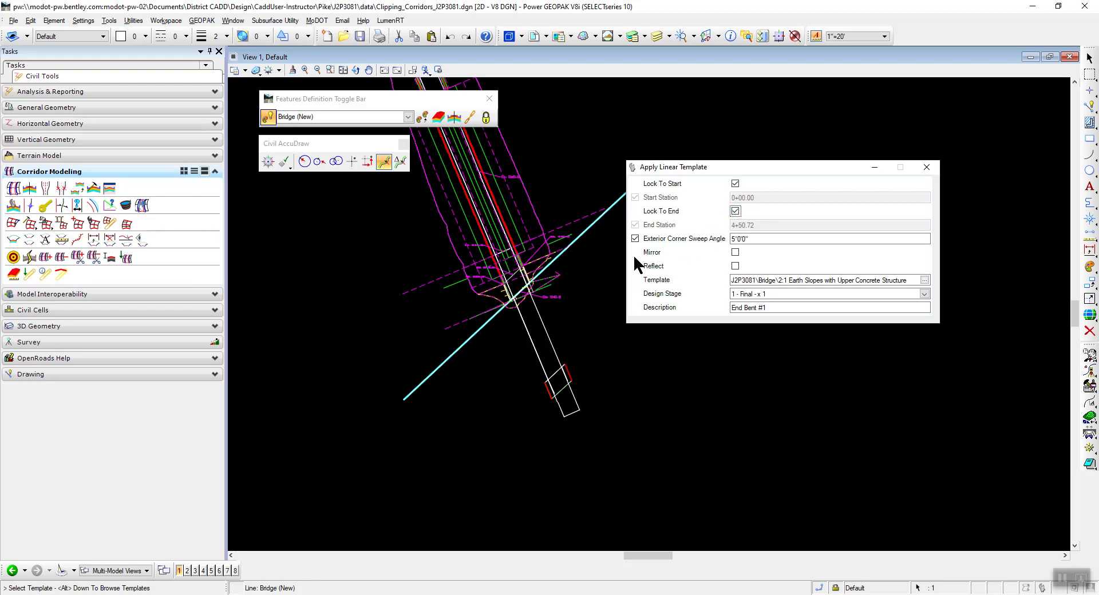
pyautogui.click(634, 238)
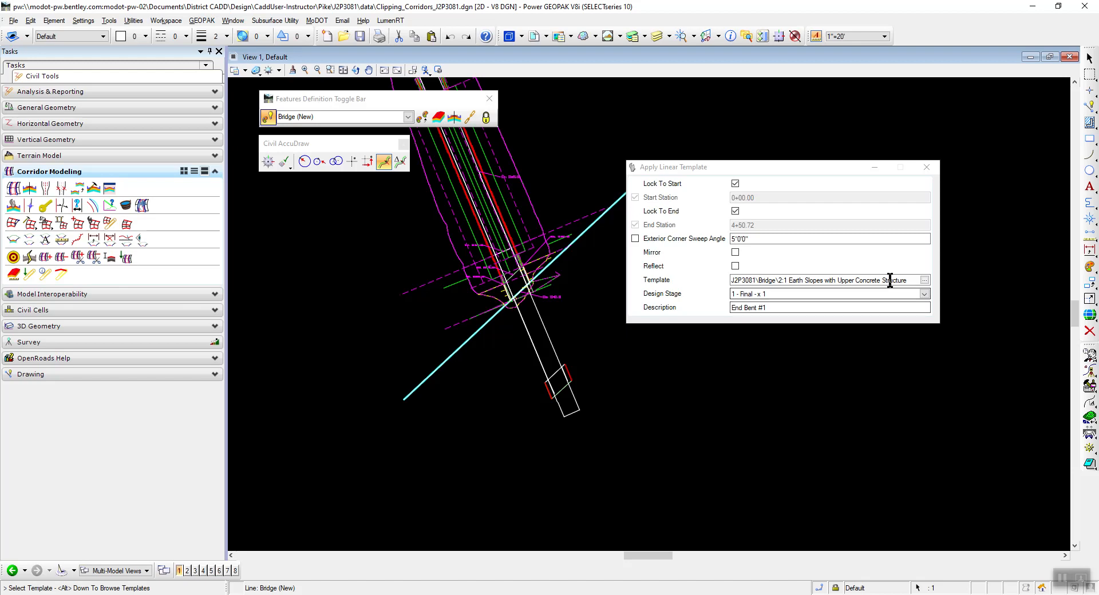
# Set the linear template to Clipping Template from the J2P3081 Bridge folder, with design stage 1 - Final - x 1.
pyautogui.click(924, 281)
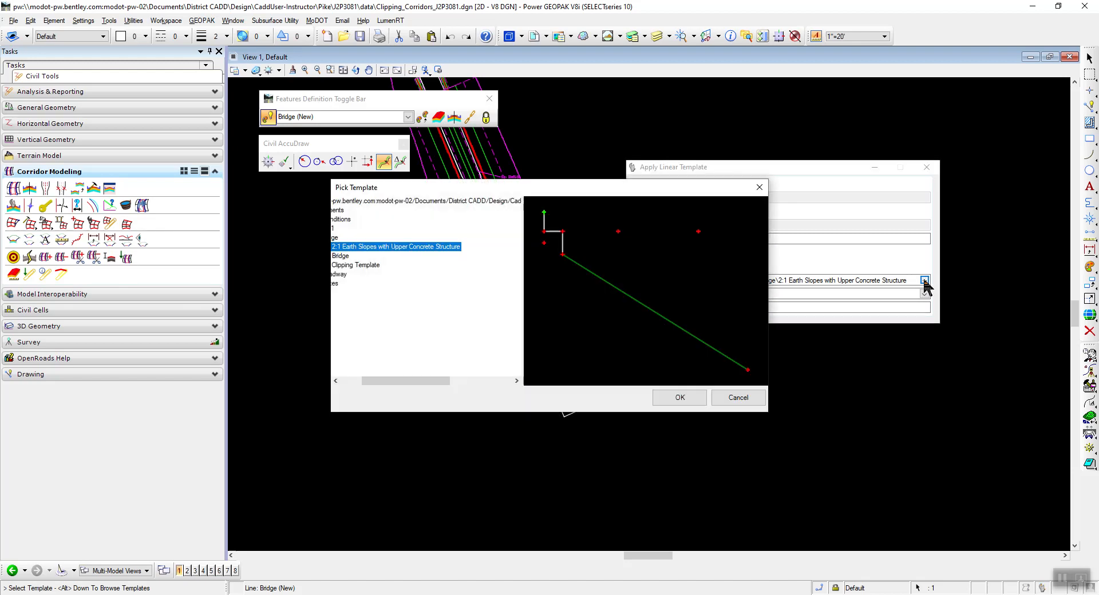
pyautogui.moveTo(386, 381); pyautogui.dragTo(366, 381)
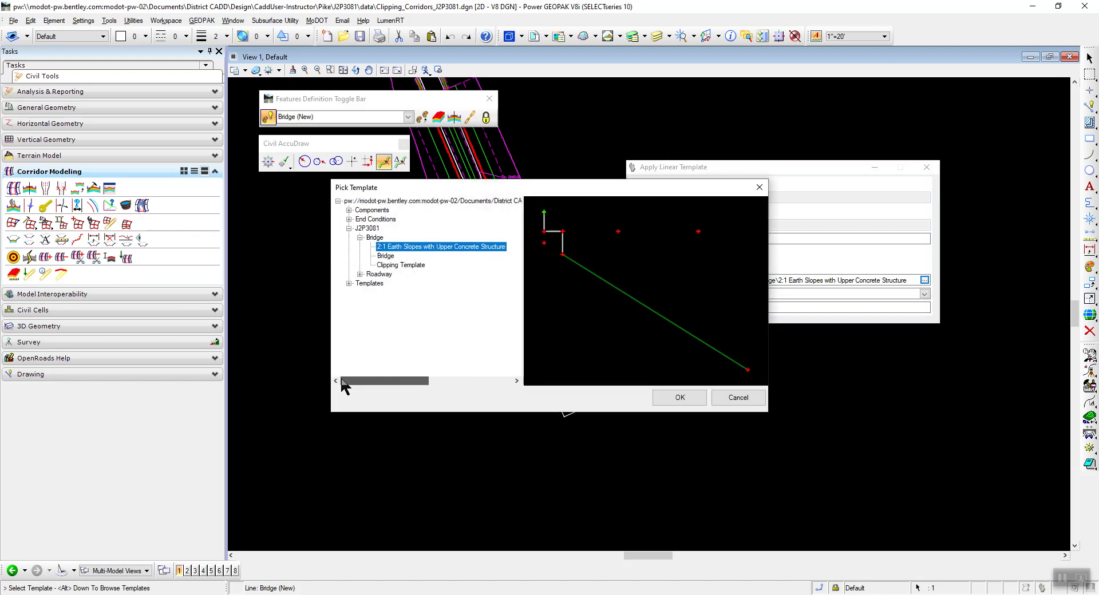
pyautogui.click(387, 266)
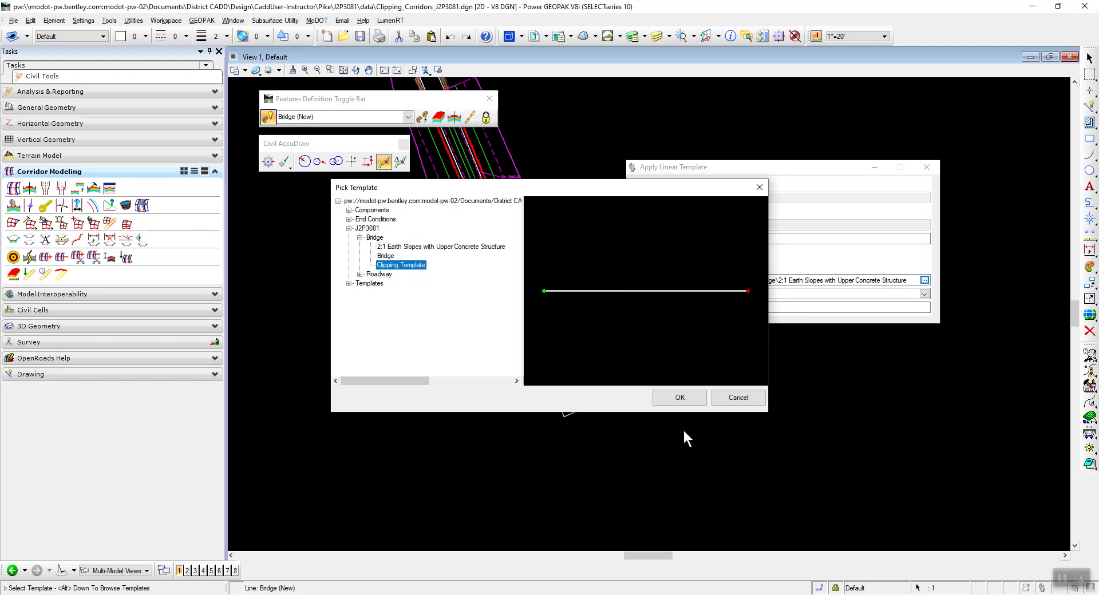
pyautogui.click(680, 399)
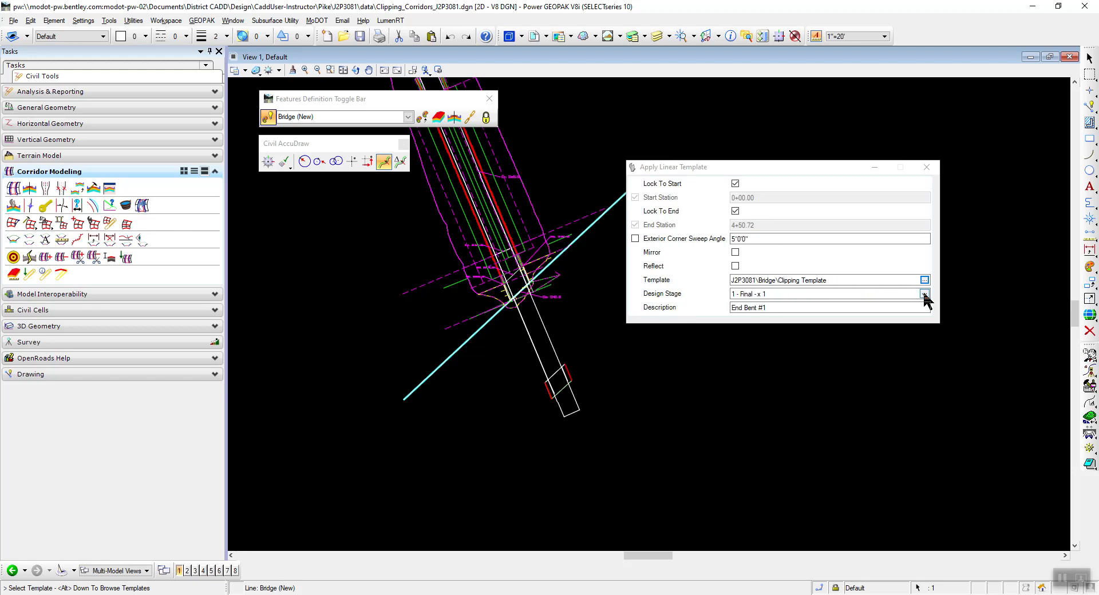
pyautogui.click(923, 293)
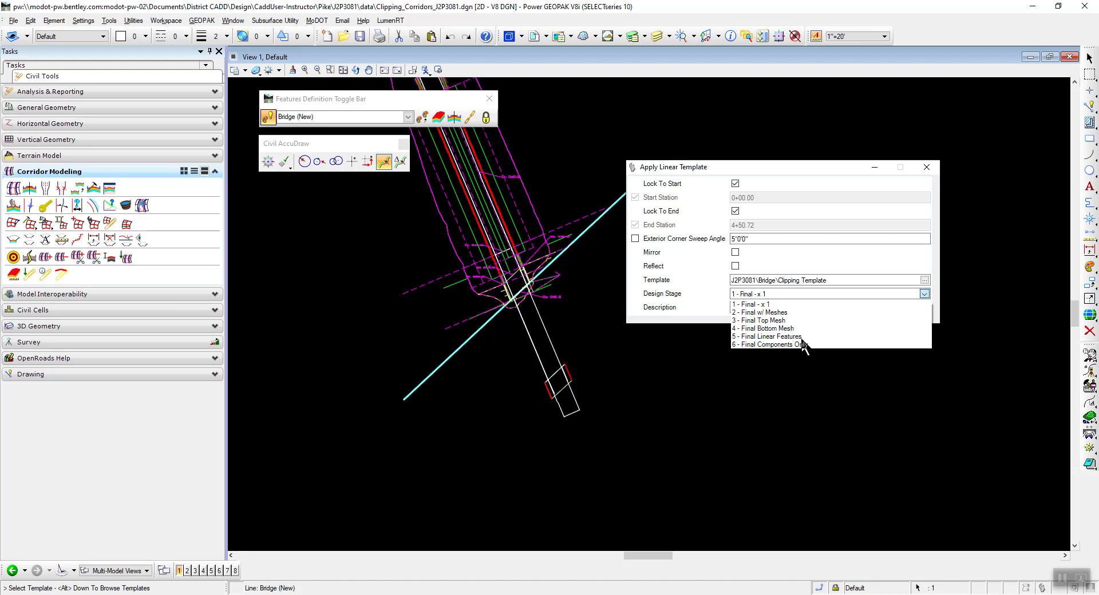
pyautogui.click(750, 303)
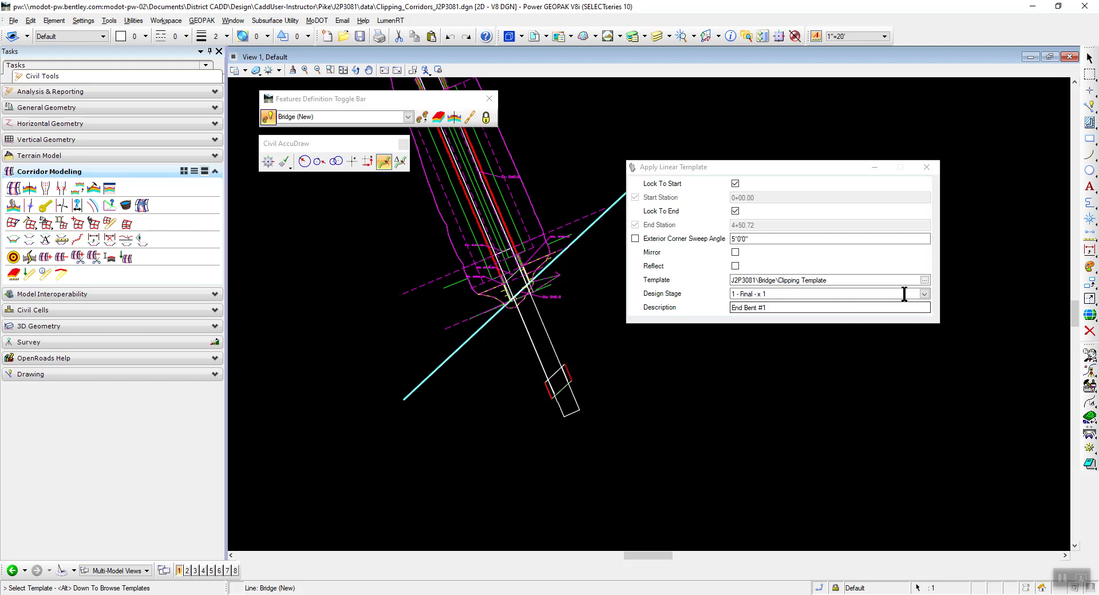
pyautogui.click(924, 294)
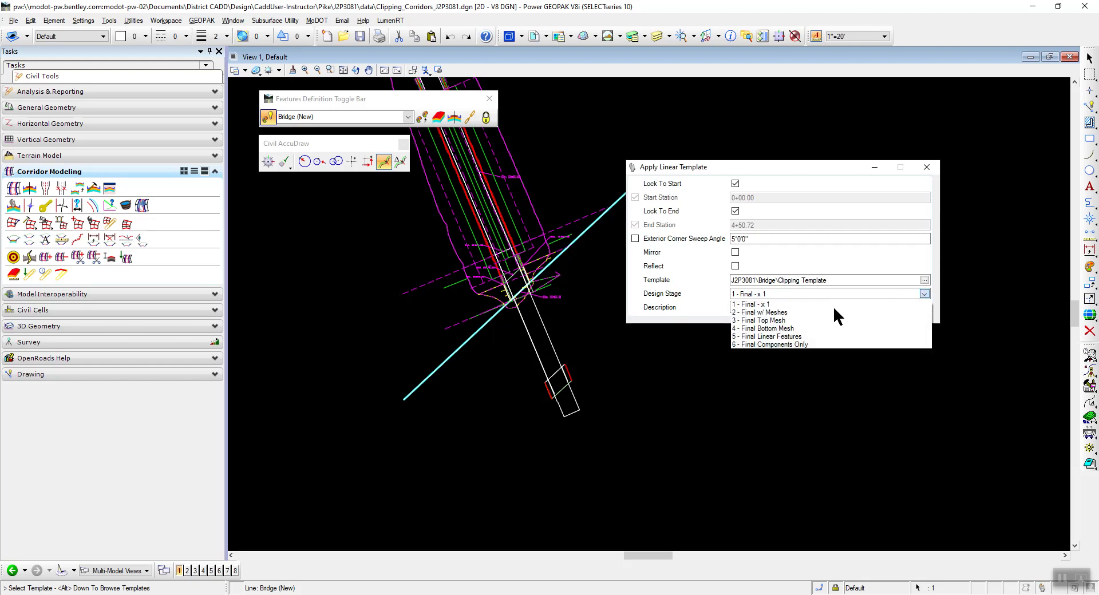
pyautogui.click(770, 304)
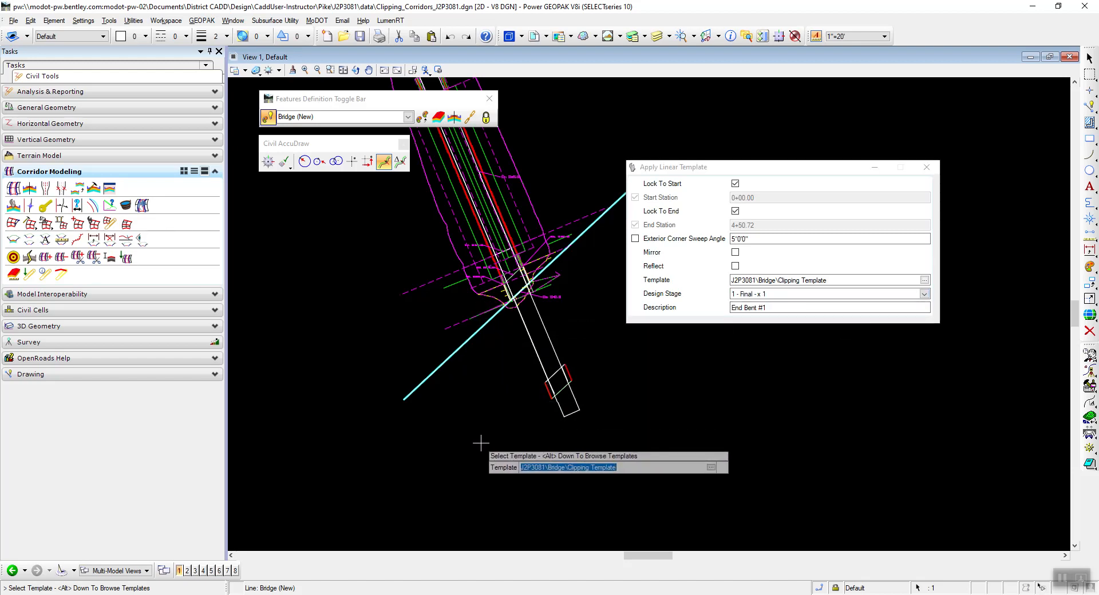
# Place the linear template along the full offset line on the side toward the bridge, without mirroring, accepting the description End Bent #1.
pyautogui.click(480, 443)
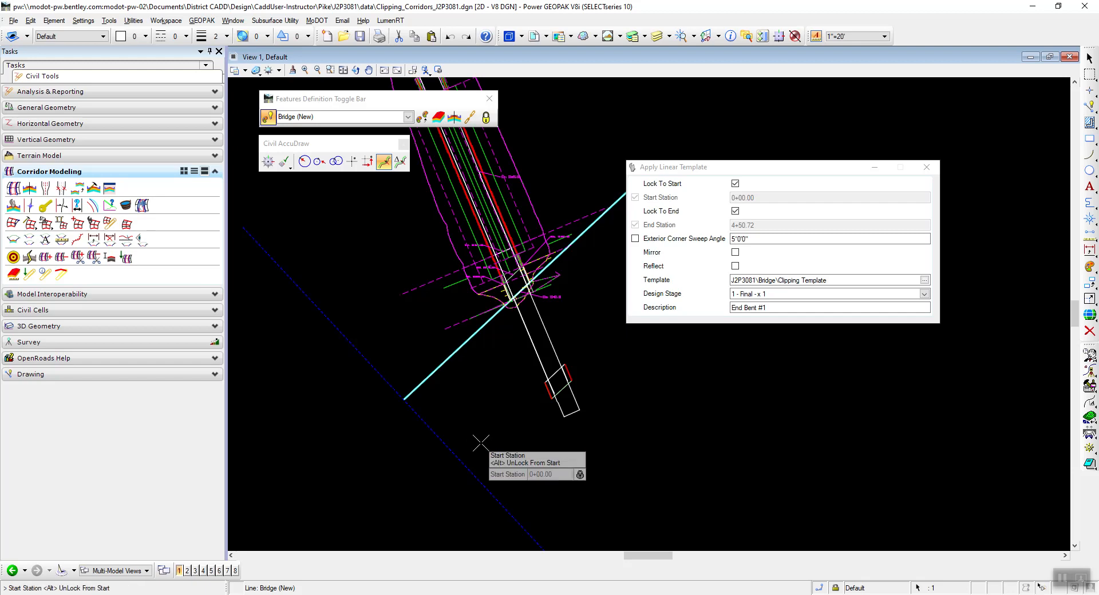
pyautogui.click(480, 443)
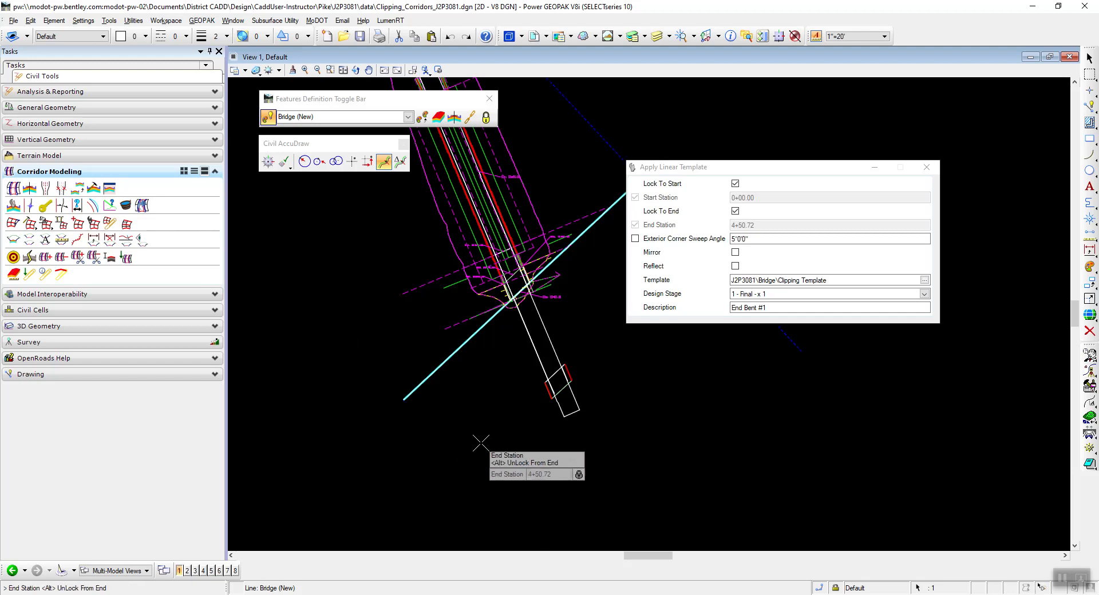
pyautogui.click(480, 443)
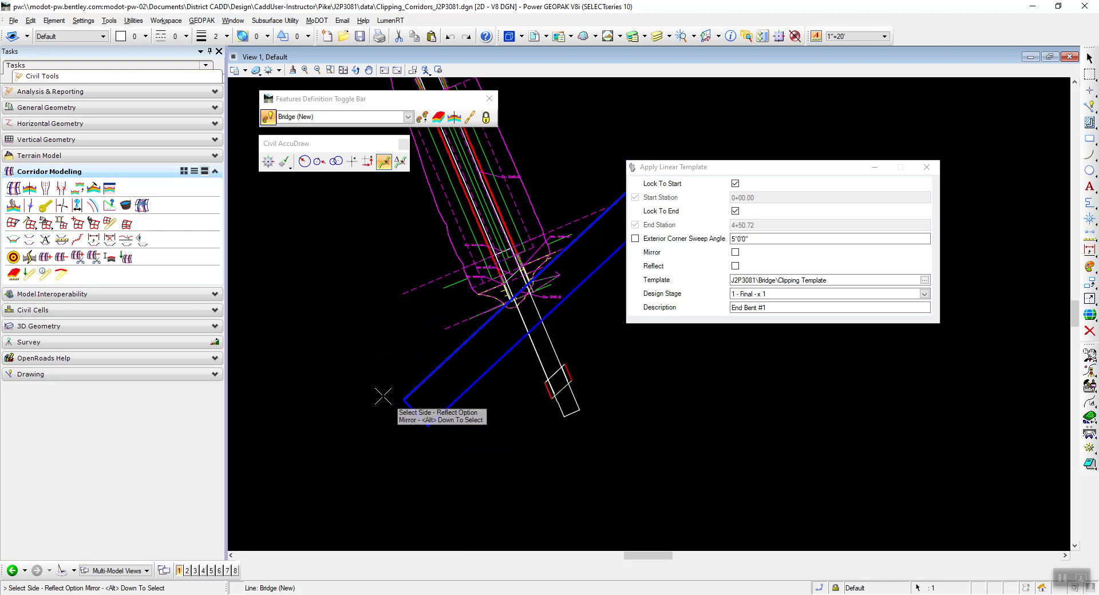
pyautogui.click(499, 481)
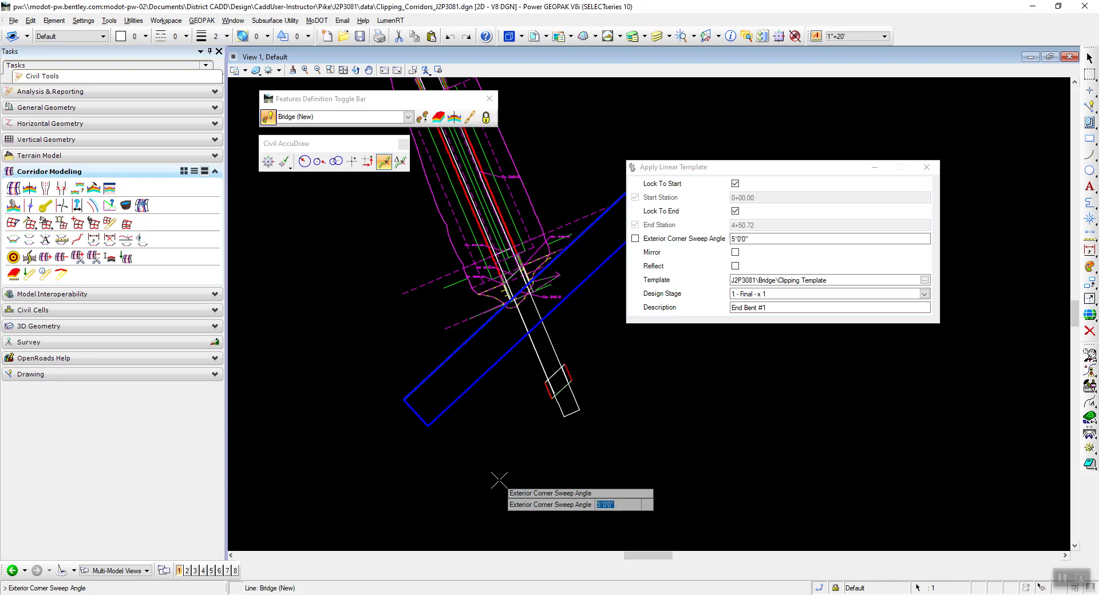
pyautogui.click(498, 480)
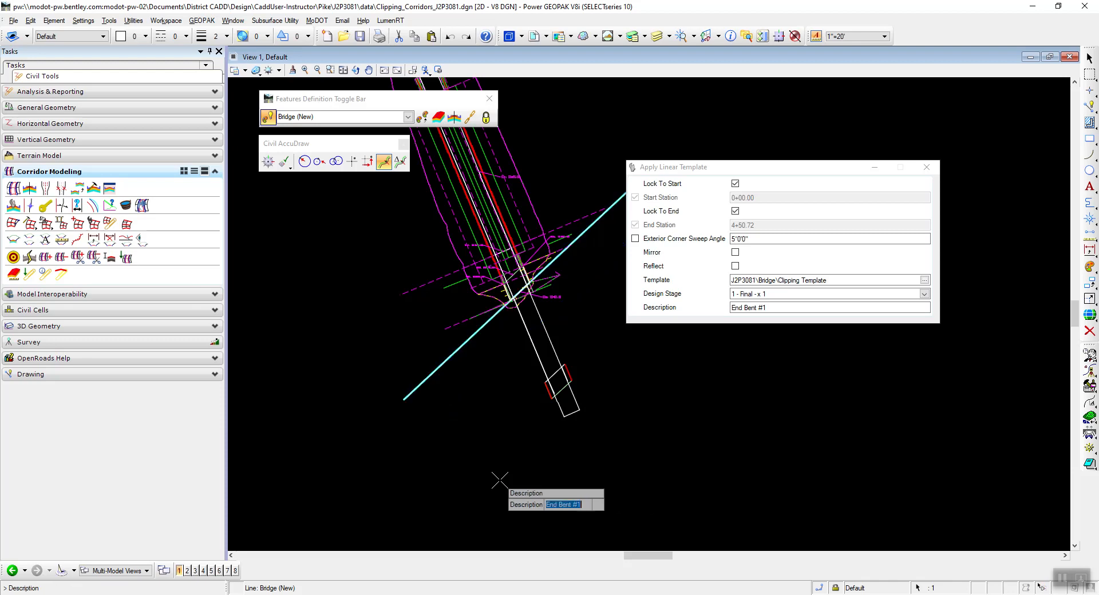
pyautogui.press('Return')
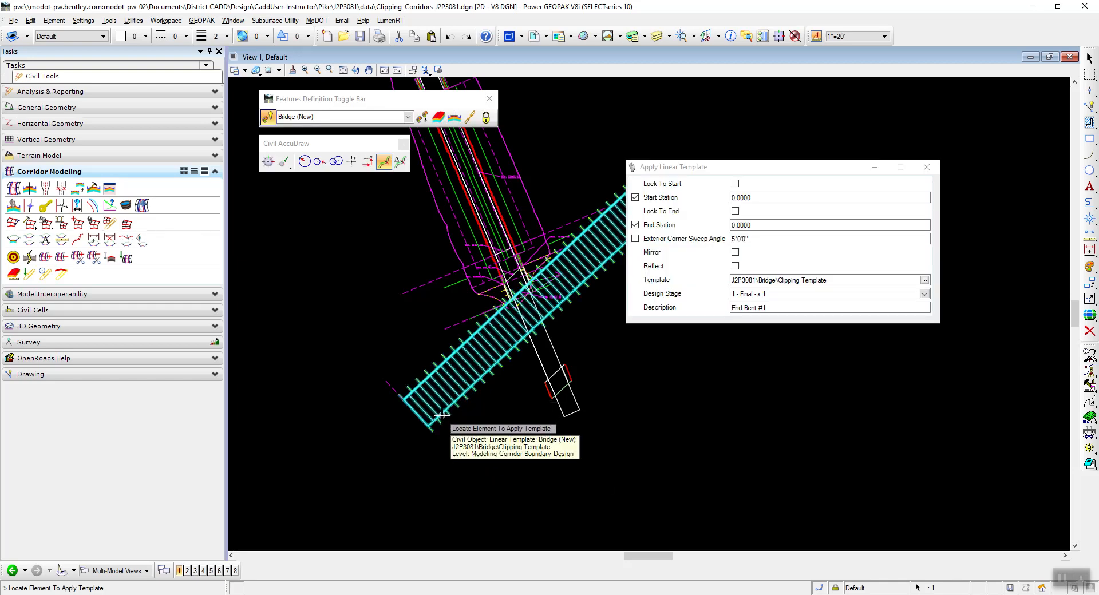
pyautogui.press('F1')
pyautogui.moveTo(304, 24); pyautogui.dragTo(255, 144)
pyautogui.click(350, 142)
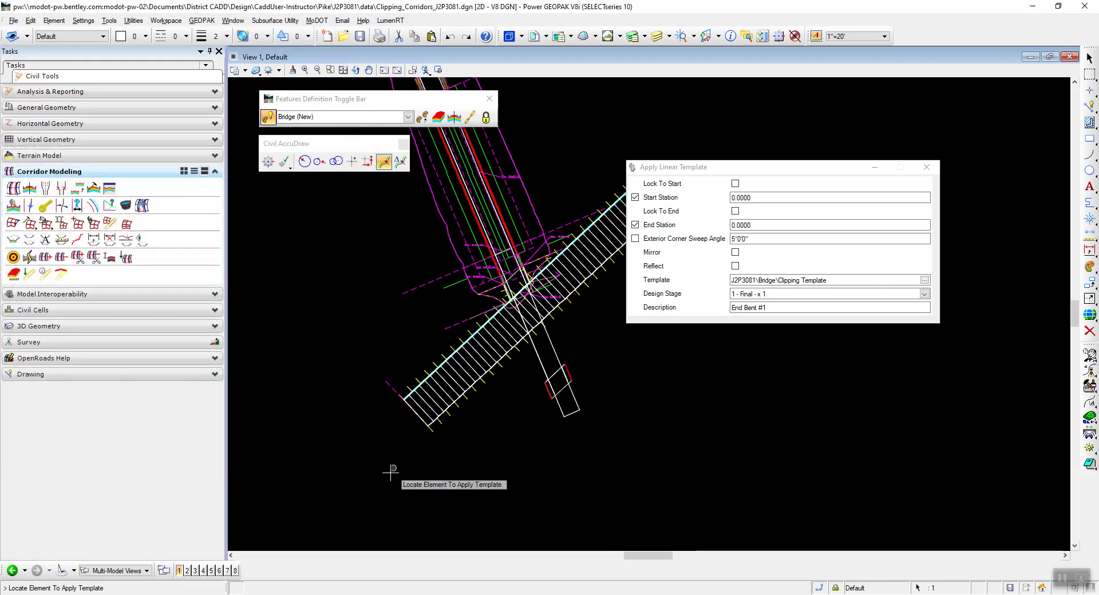
# Exit the Apply Linear Template command and open the placed clipping template's properties to check its name and design stage.
pyautogui.scroll(3, 399, 434)
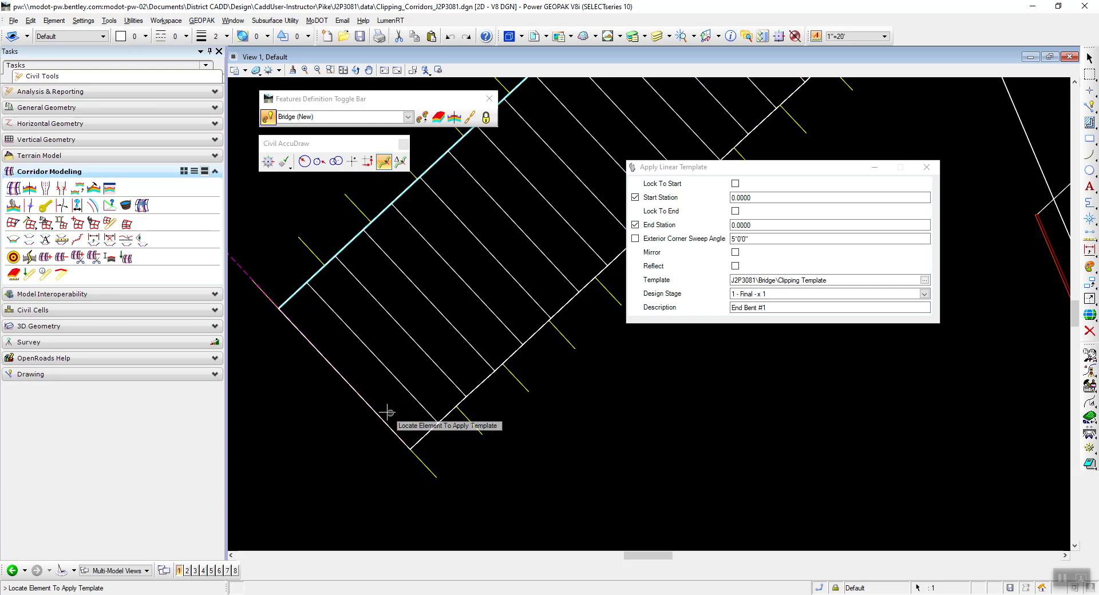
pyautogui.press('Escape')
pyautogui.click(432, 479)
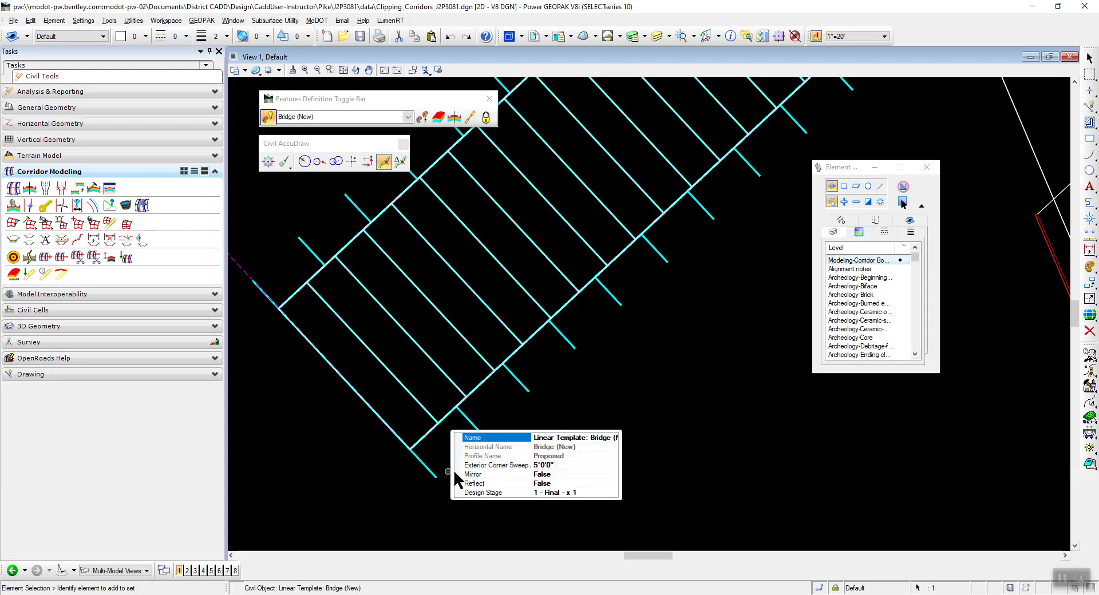
pyautogui.click(552, 493)
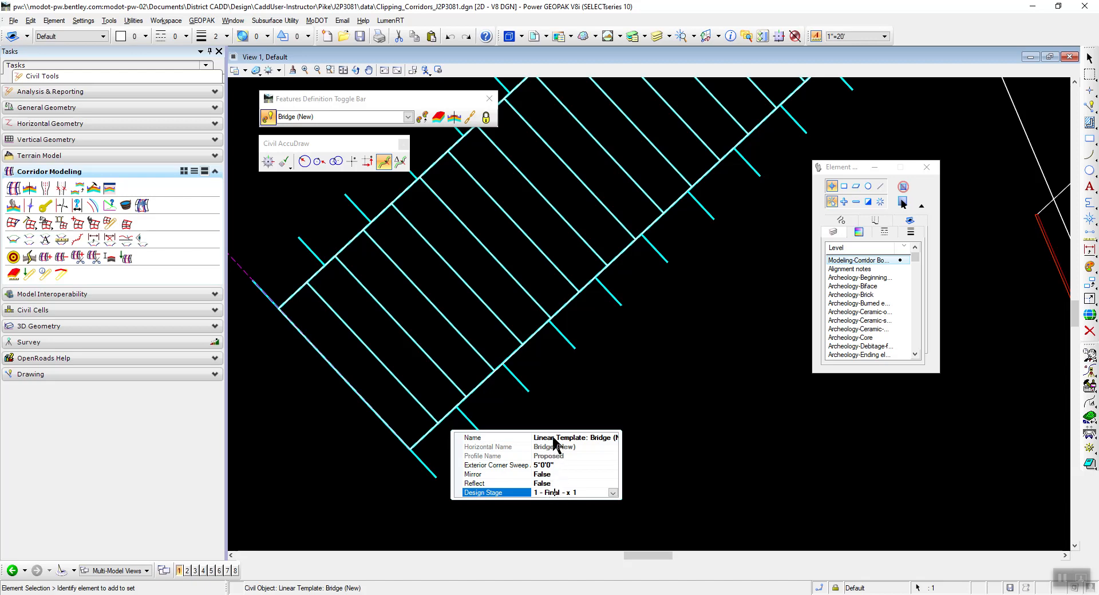
pyautogui.click(554, 438)
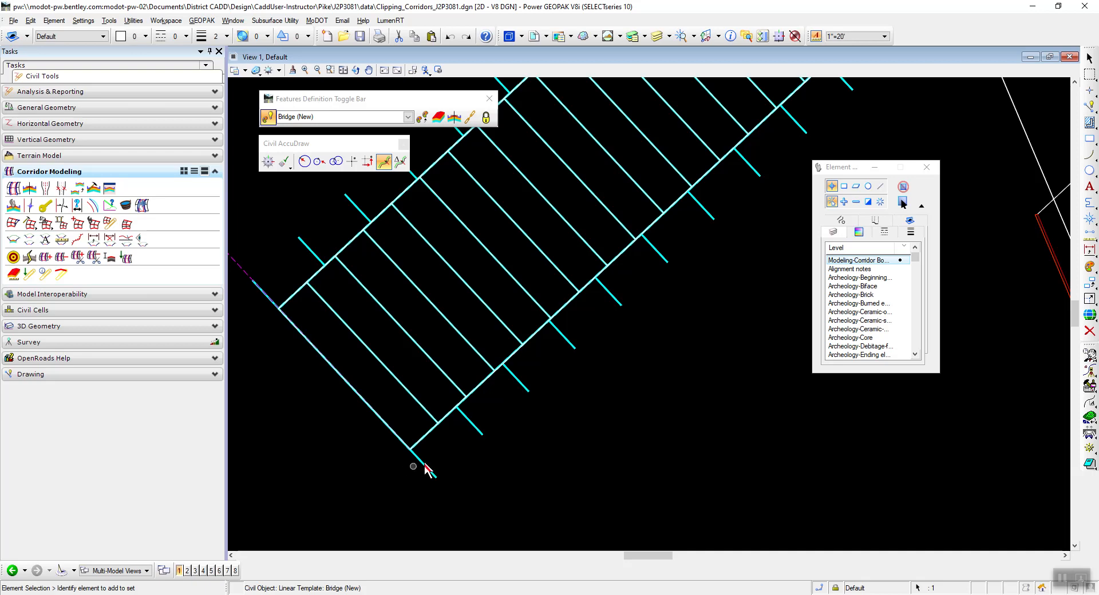
# Rename the placed linear template to Linear Template: Roadway Clip in its properties, and deselect it.
pyautogui.moveTo(434, 460)
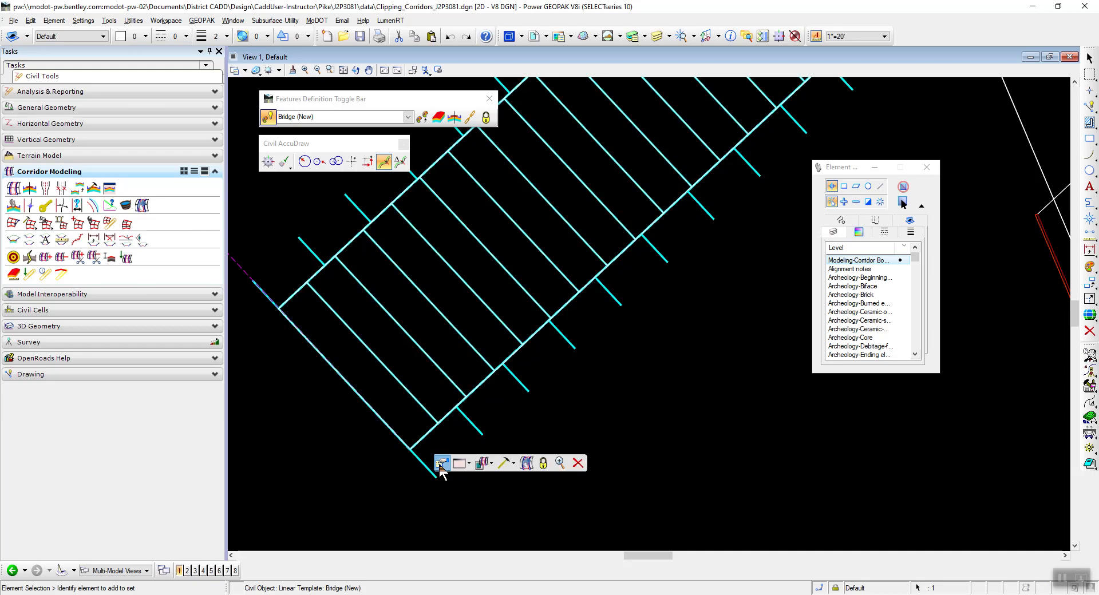
pyautogui.moveTo(529, 432); pyautogui.dragTo(610, 431)
pyautogui.click(572, 431)
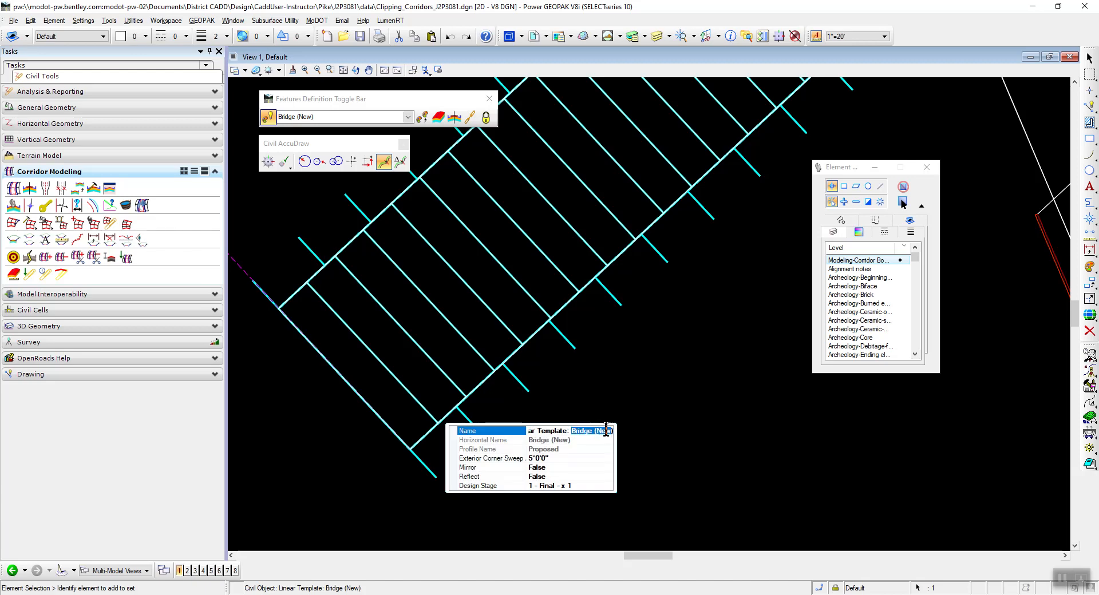
pyautogui.write('Clip')
pyautogui.moveTo(589, 429); pyautogui.dragTo(498, 430)
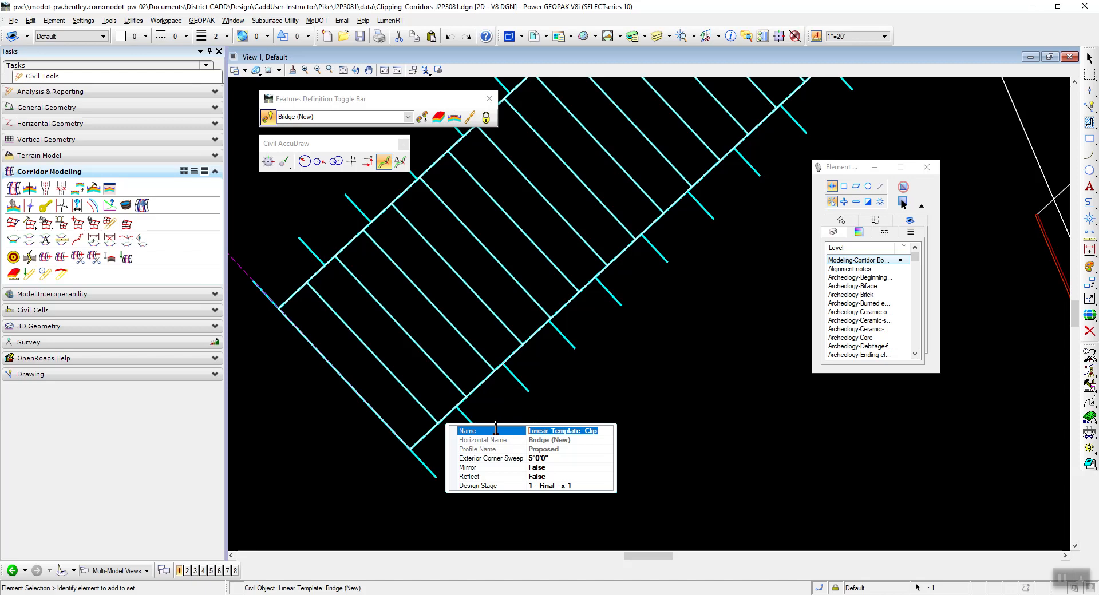
pyautogui.click(592, 432)
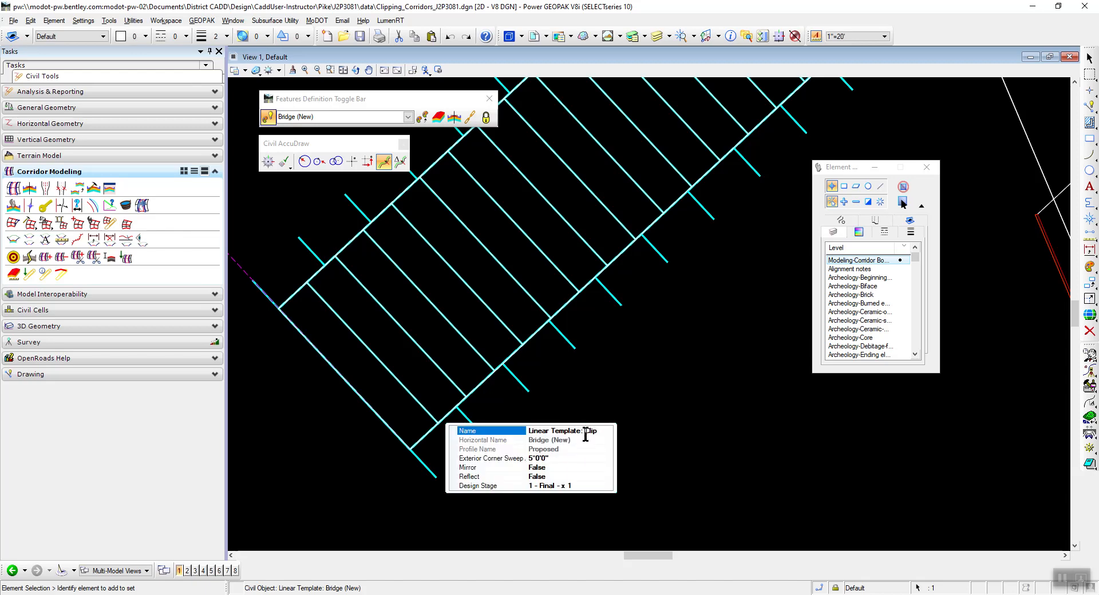
pyautogui.click(584, 430)
pyautogui.write('Roadway')
pyautogui.click(649, 391)
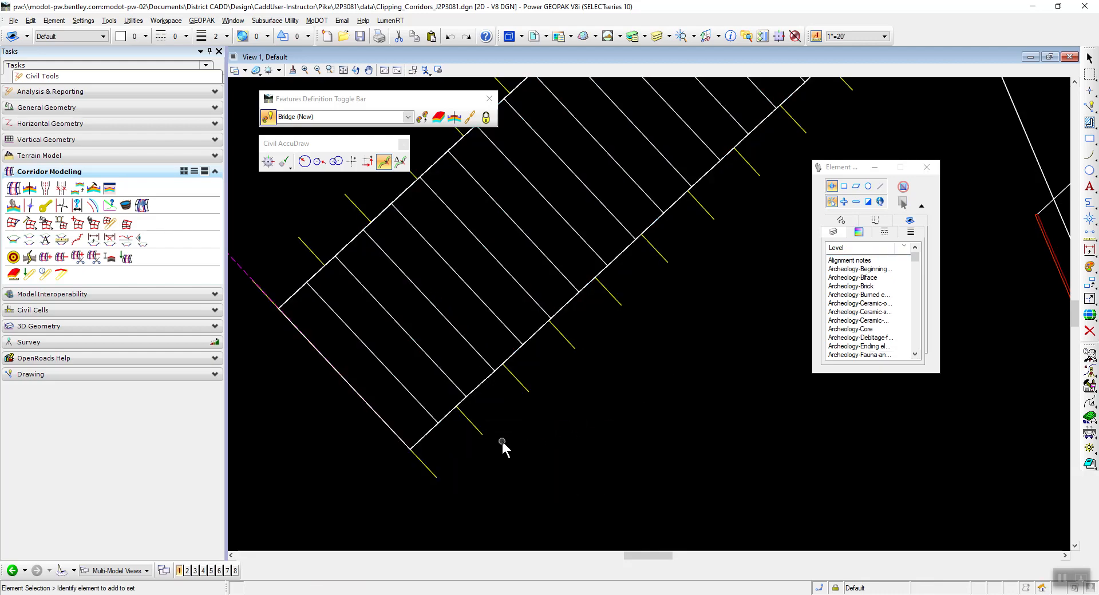
# Switch to the PDF, read the step on adding the clipping reference in Corridors_J2P3081.dgn, and return to Power GEOPAK.
pyautogui.scroll(-4, 498, 438)
pyautogui.scroll(2, 556, 352)
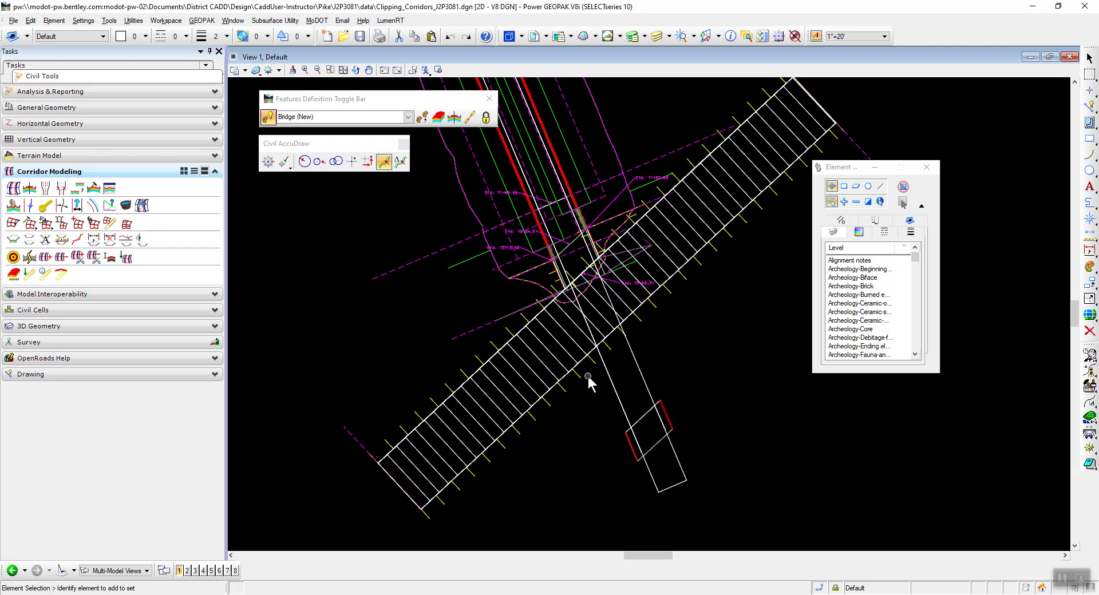
pyautogui.hotkey('alt', 'Tab')
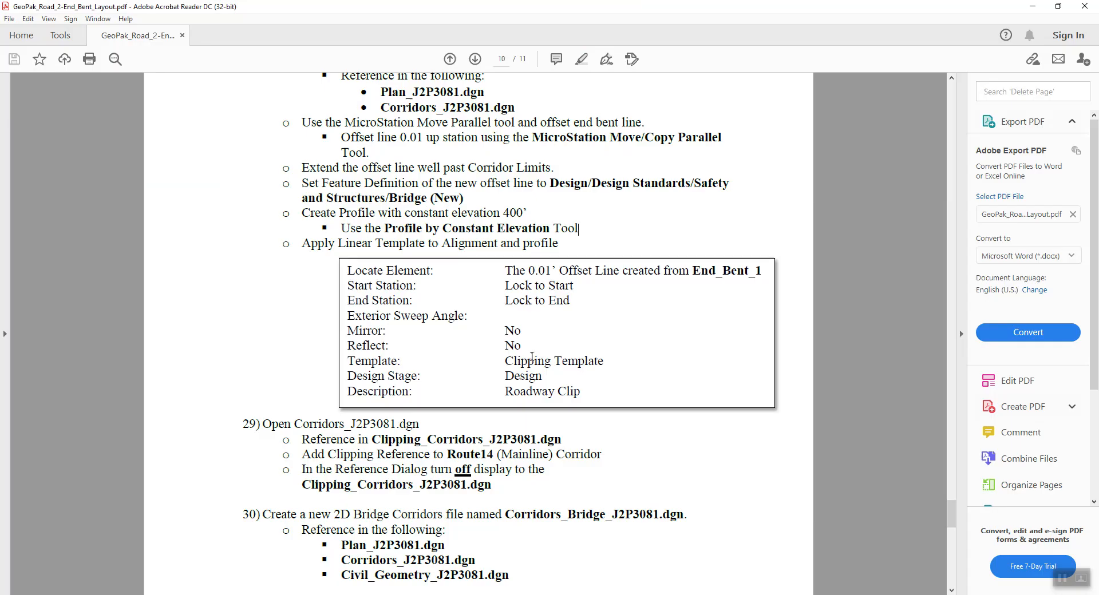
pyautogui.scroll(-3, 386, 316)
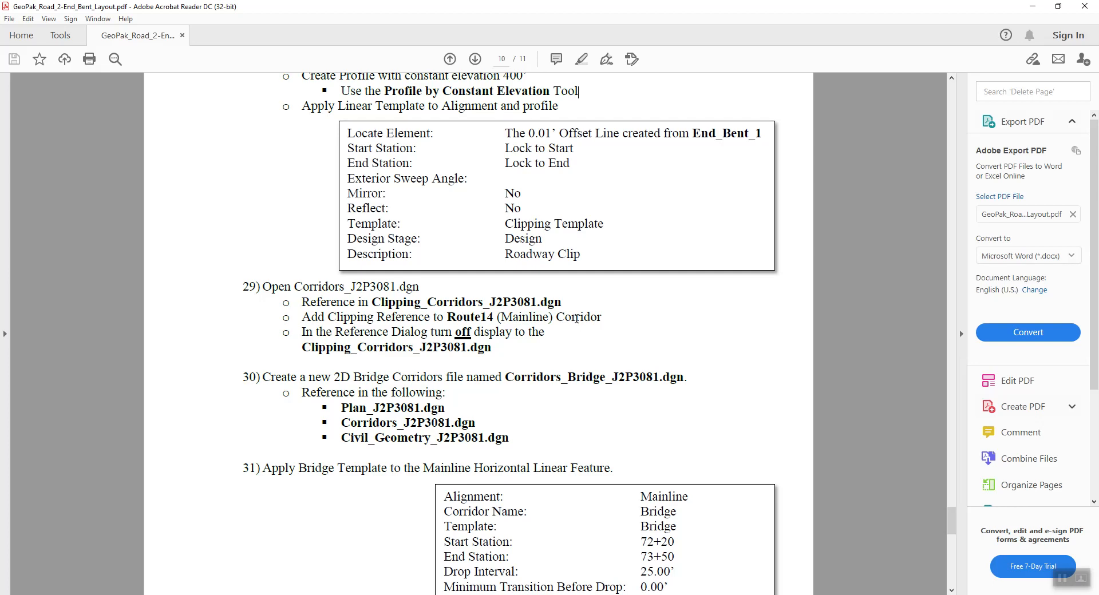
pyautogui.scroll(-1, 576, 318)
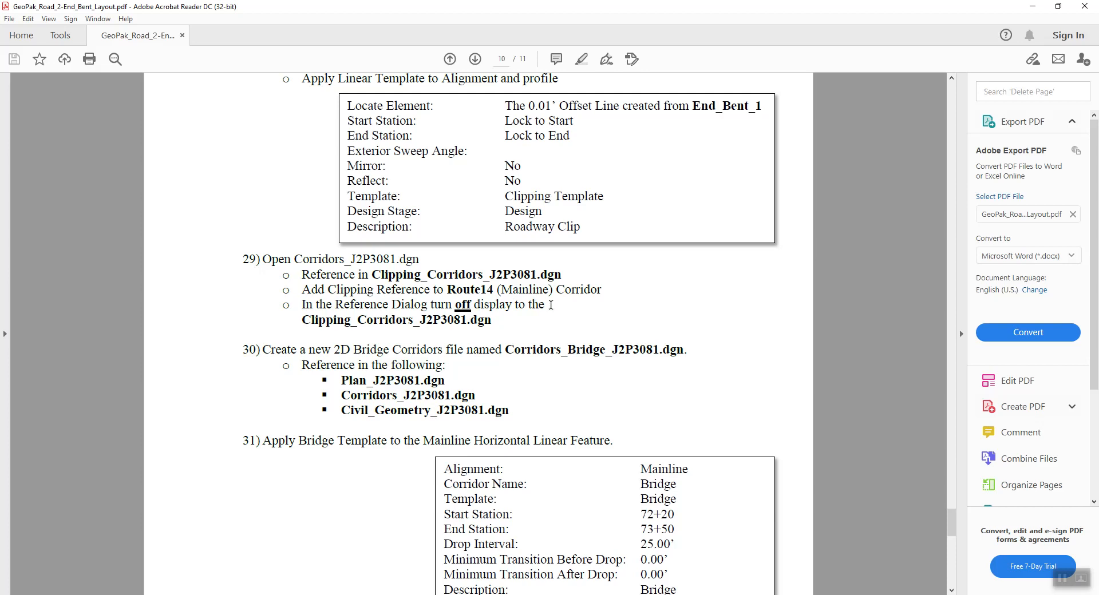
pyautogui.hotkey('alt', 'Tab')
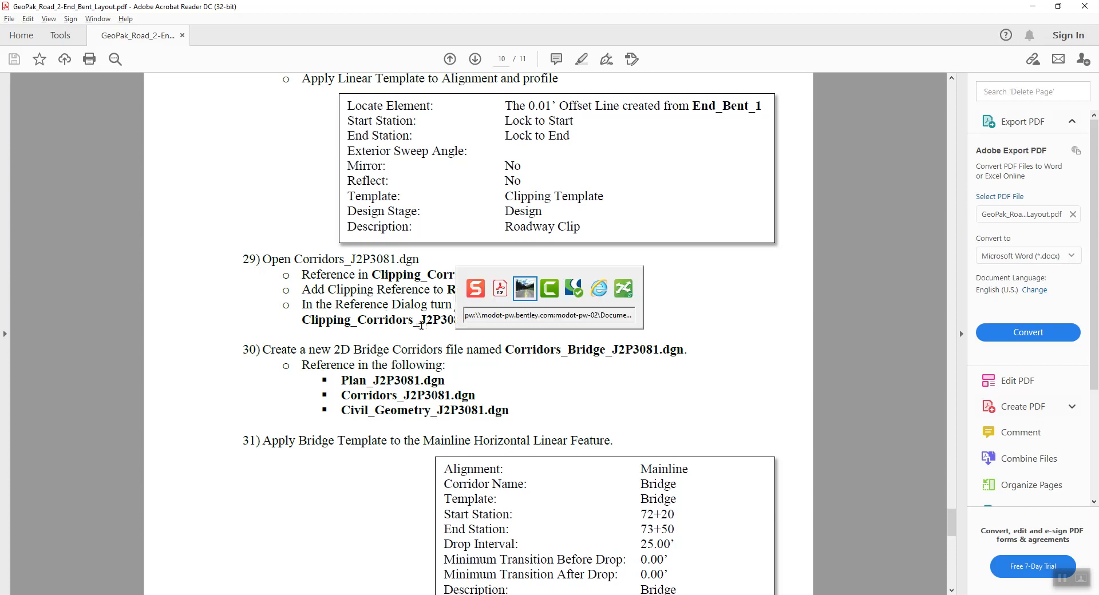
# Open Corridors_J2P3081.dgn from the data folder and check in Clipping_Corridors_J2P3081.dgn.
pyautogui.click(13, 22)
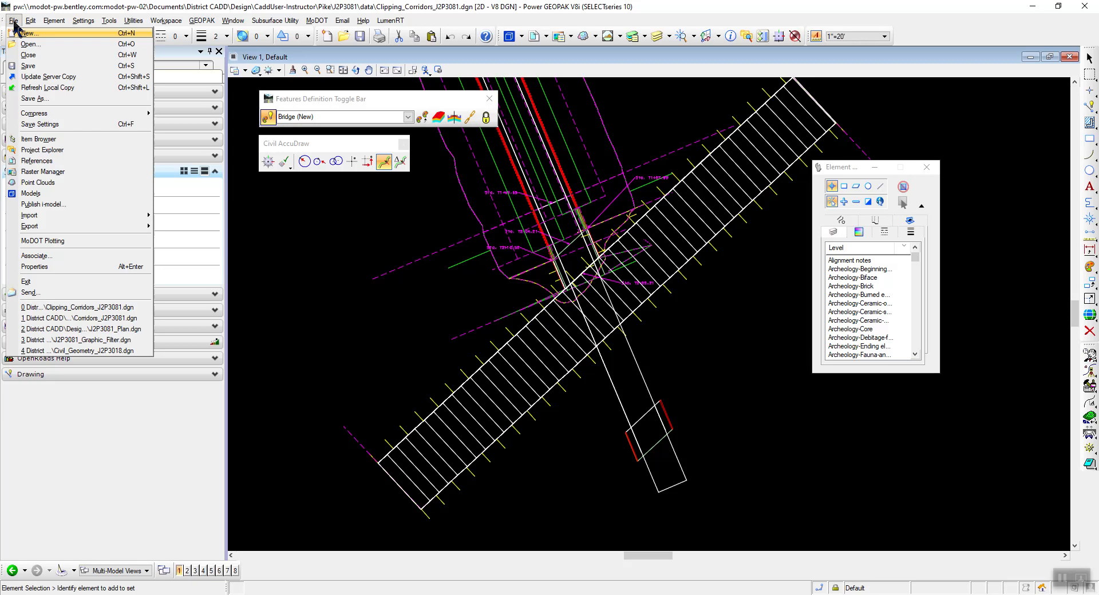
pyautogui.click(26, 43)
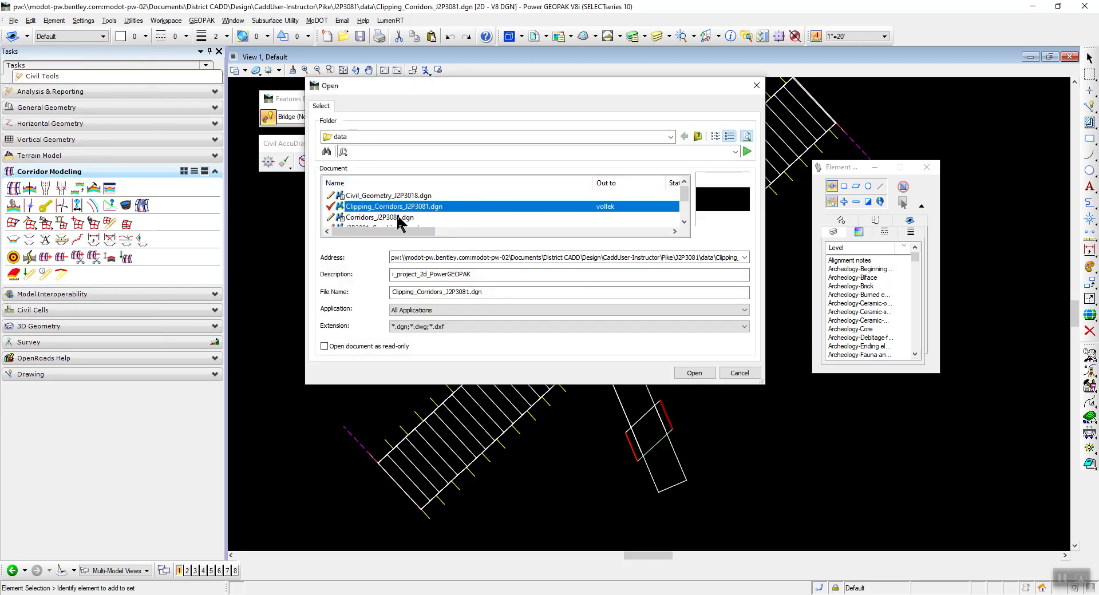
pyautogui.click(400, 218)
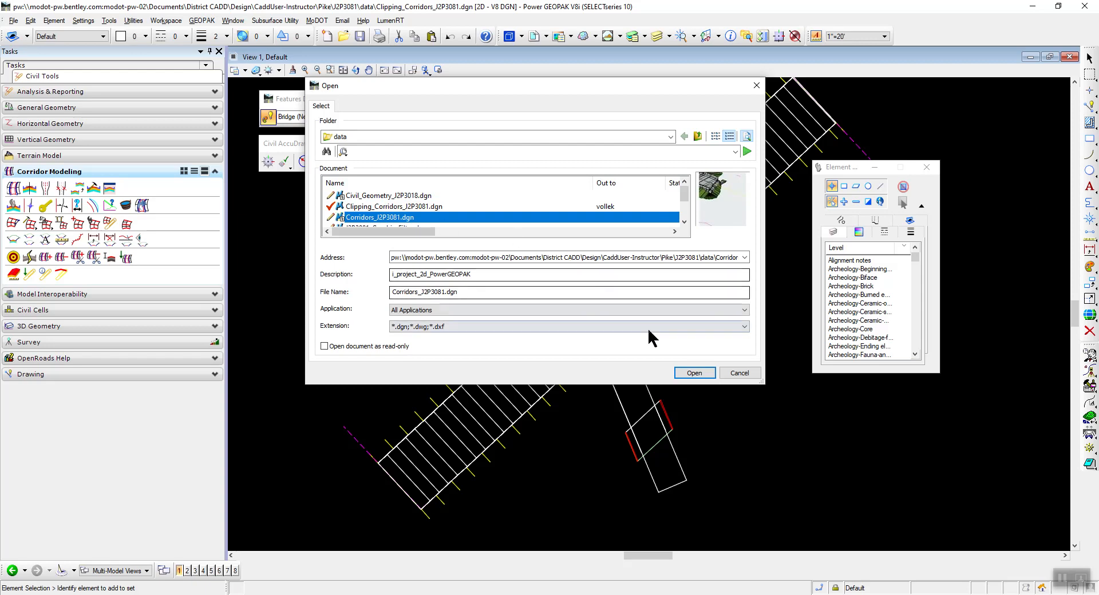
pyautogui.click(694, 373)
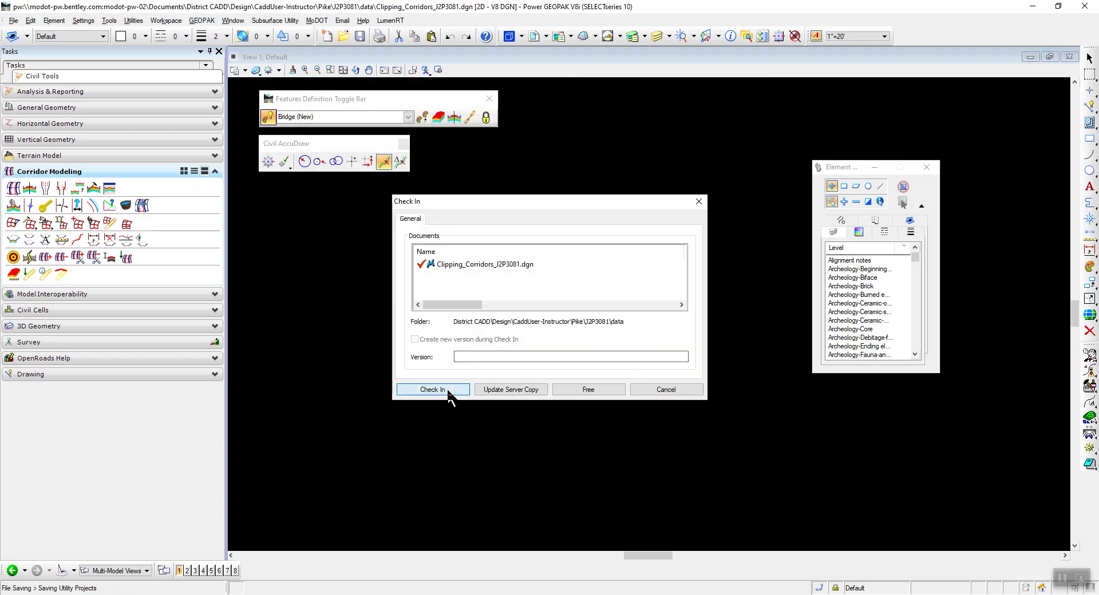
pyautogui.click(448, 391)
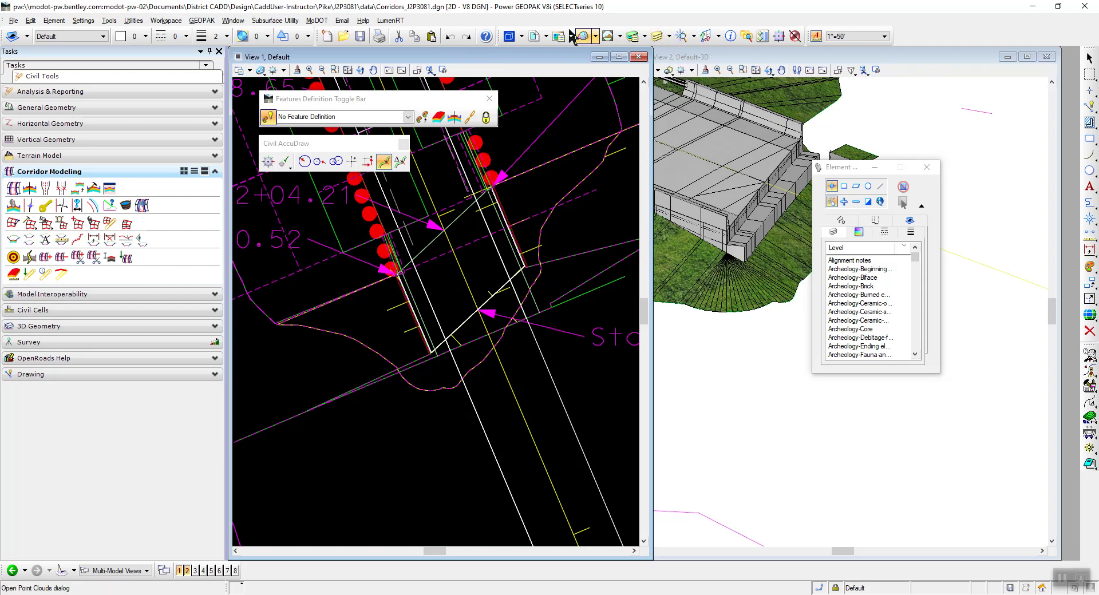
# Attach Clipping_Corridors_J2P3081.dgn as a reference using its Default model, Coincident - World orientation and No Nesting.
pyautogui.click(533, 37)
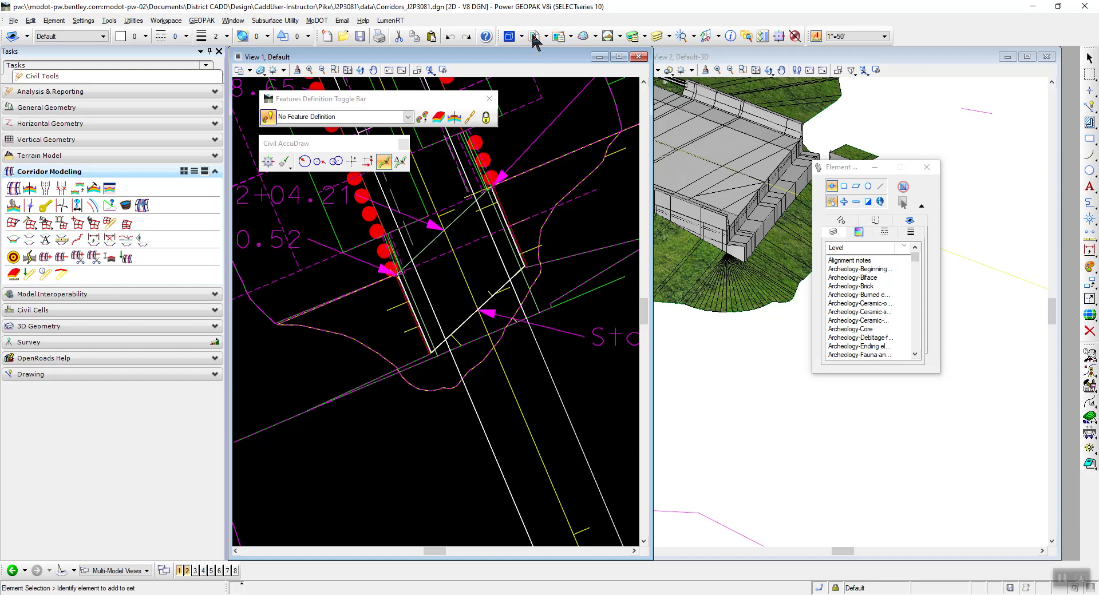
pyautogui.click(259, 167)
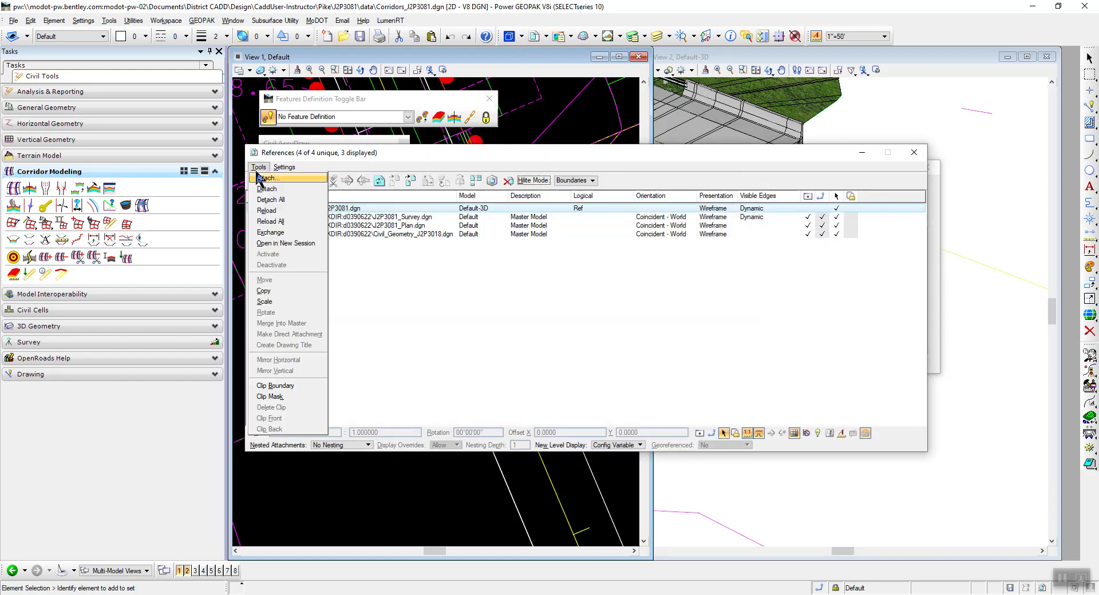
pyautogui.click(261, 178)
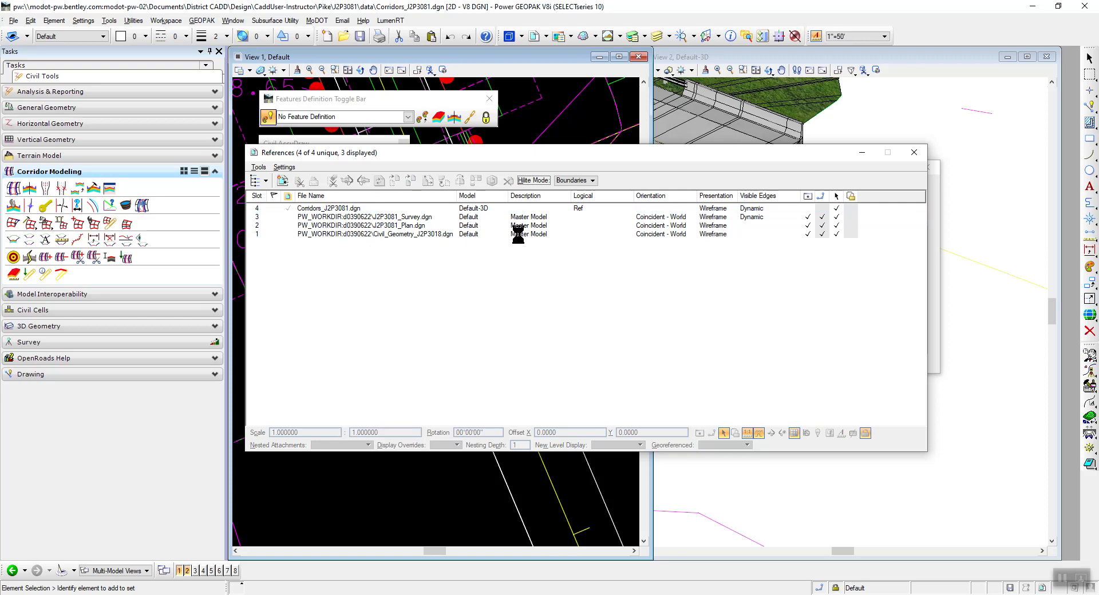
pyautogui.click(533, 236)
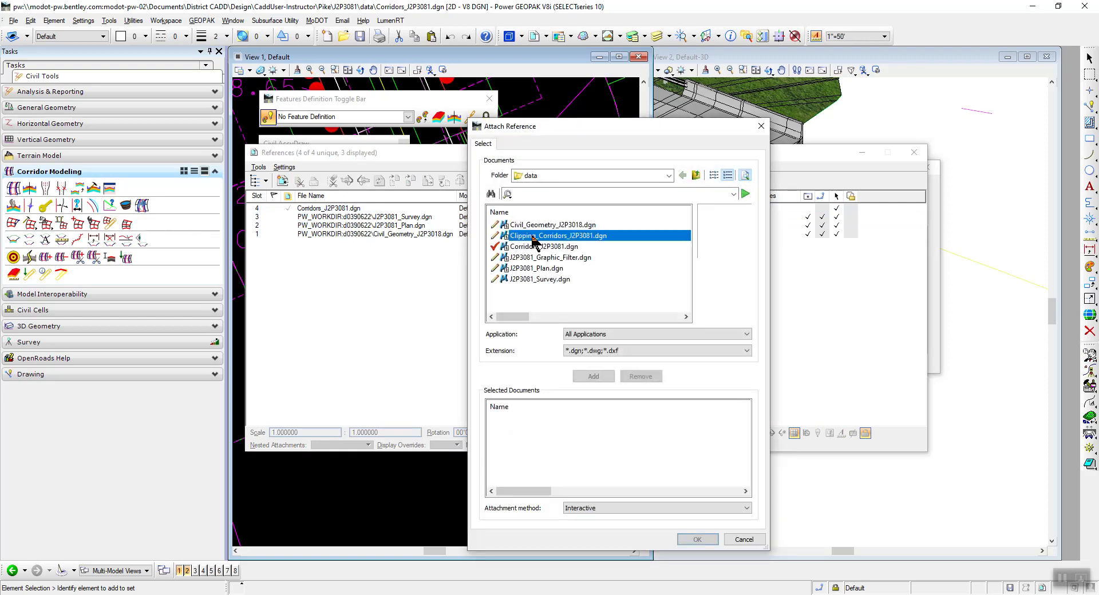
pyautogui.click(695, 539)
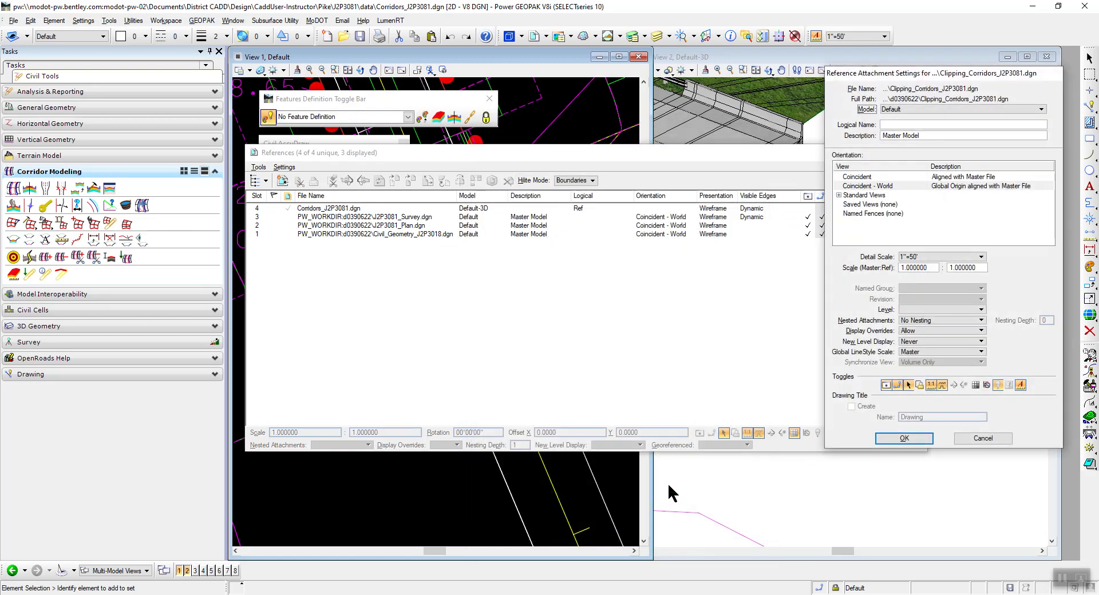
pyautogui.click(887, 437)
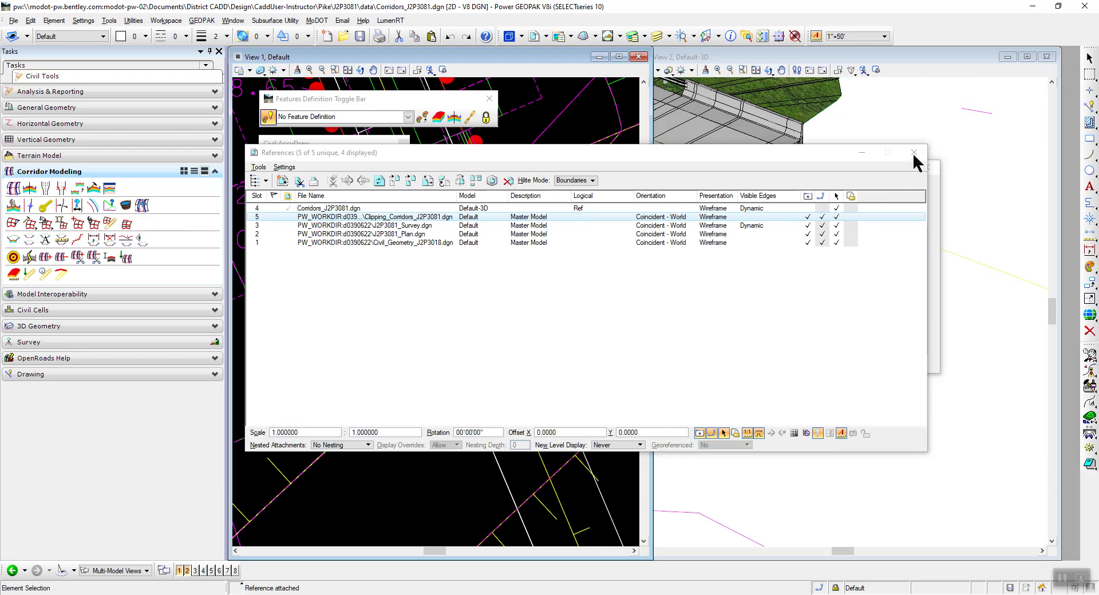
# Inspect the attached clipping template around the bridge end in the plan and 3D views, and close the References dialog.
pyautogui.moveTo(293, 157); pyautogui.dragTo(1007, 401)
pyautogui.scroll(-4, 364, 318)
pyautogui.scroll(2, 401, 315)
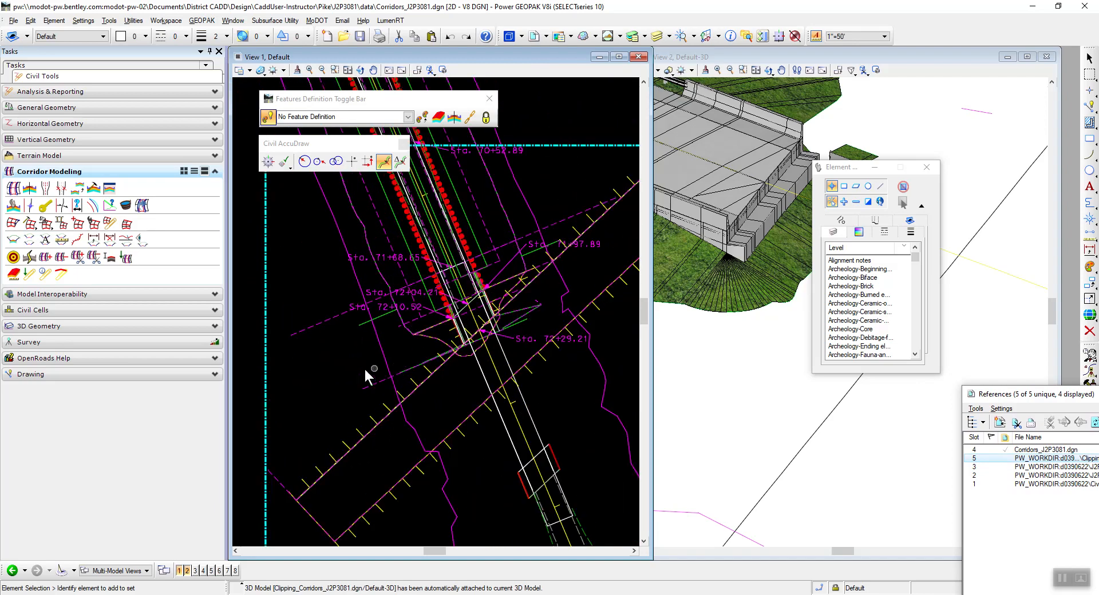
pyautogui.scroll(-3, 365, 372)
pyautogui.moveTo(848, 170); pyautogui.dragTo(778, 396)
pyautogui.scroll(2, 813, 125)
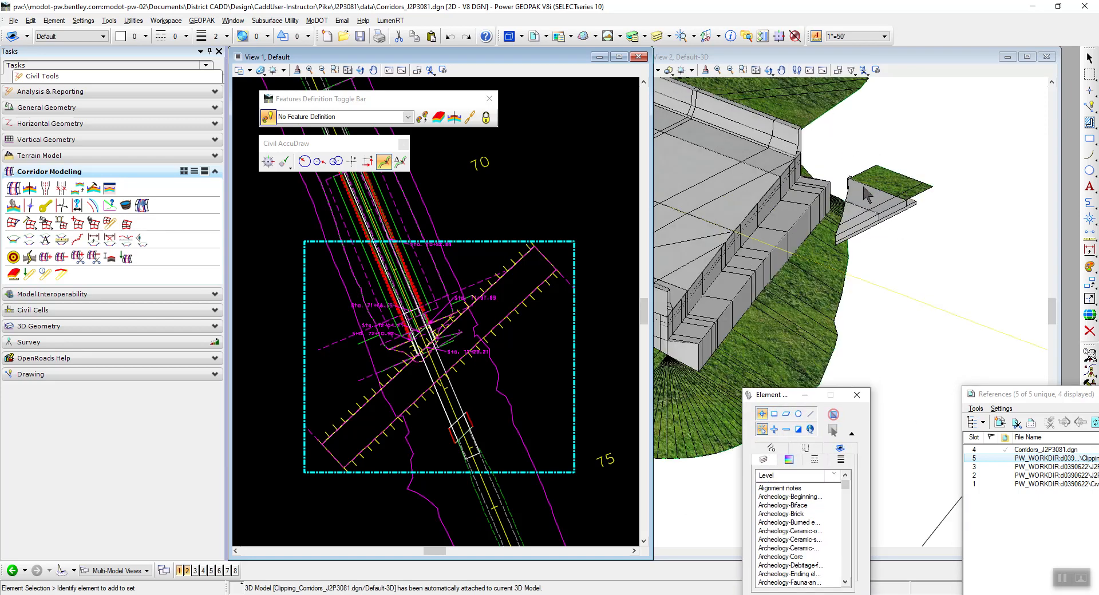
pyautogui.click(453, 221)
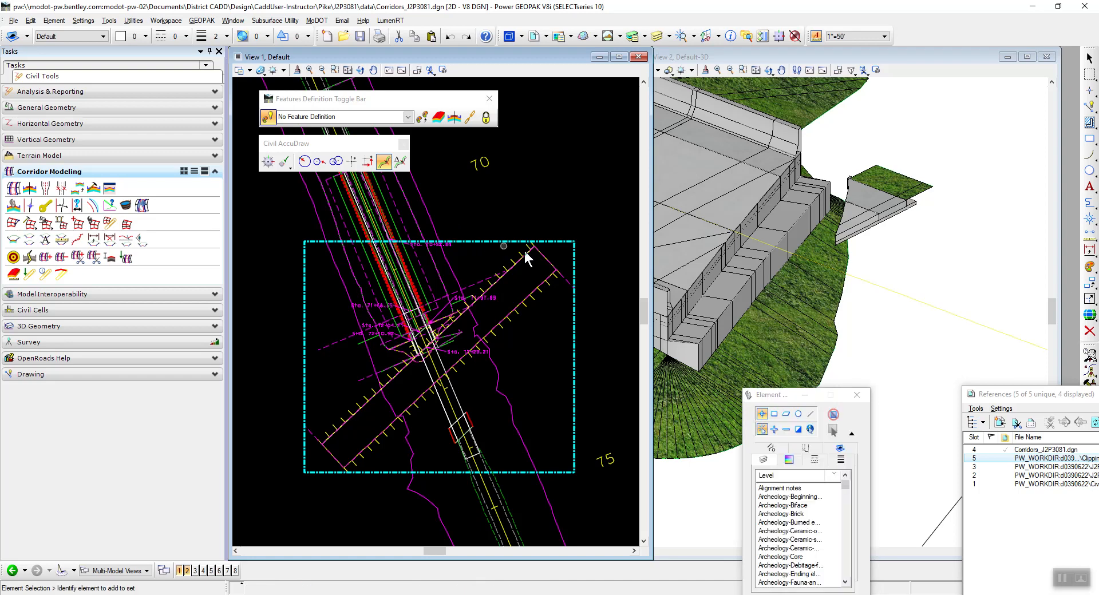
pyautogui.moveTo(1035, 398); pyautogui.dragTo(396, 237)
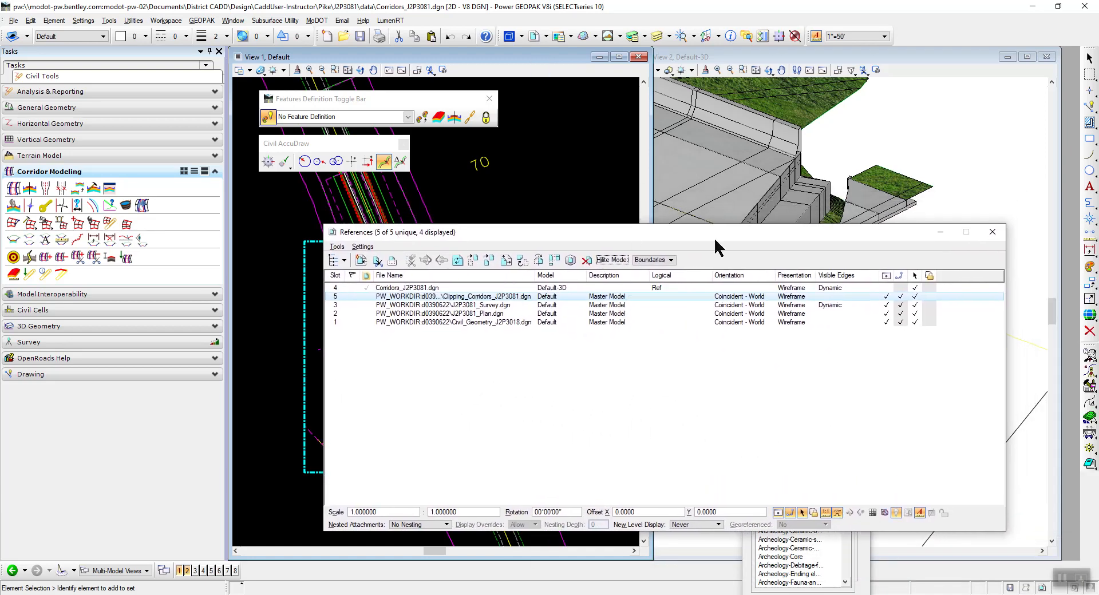
pyautogui.click(991, 234)
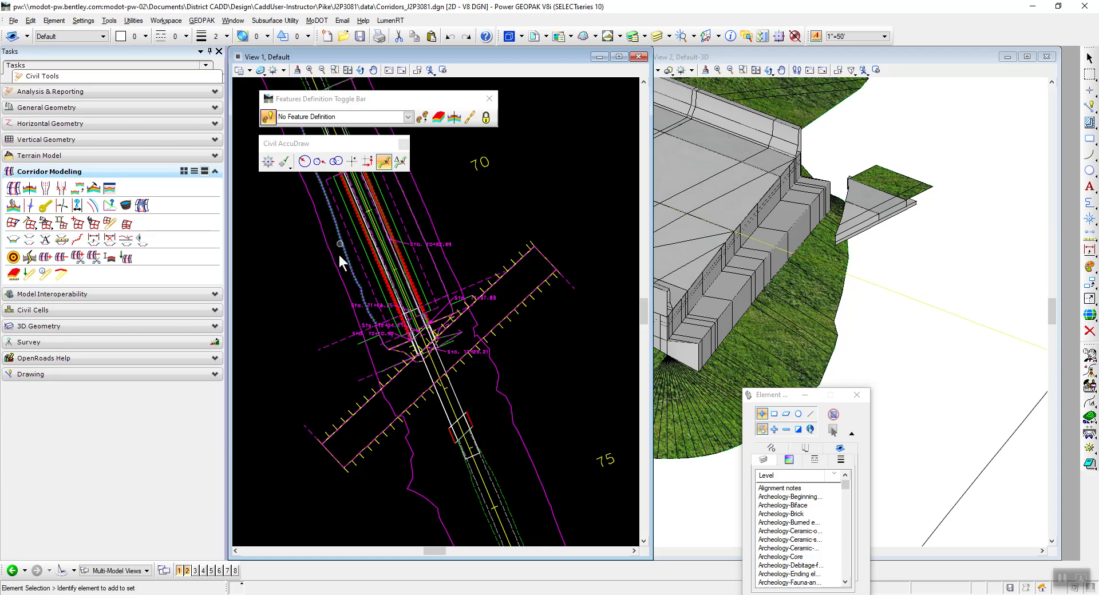
# Add the referenced Roadway Clip linear template as a clipping reference to the Route14 corridor.
pyautogui.click(356, 343)
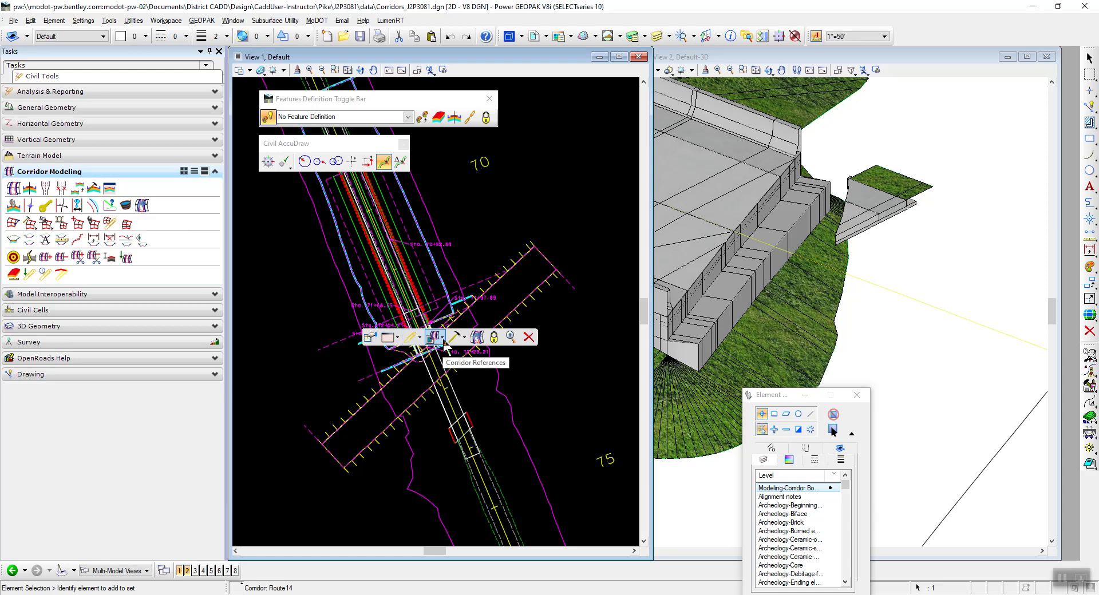
pyautogui.click(442, 340)
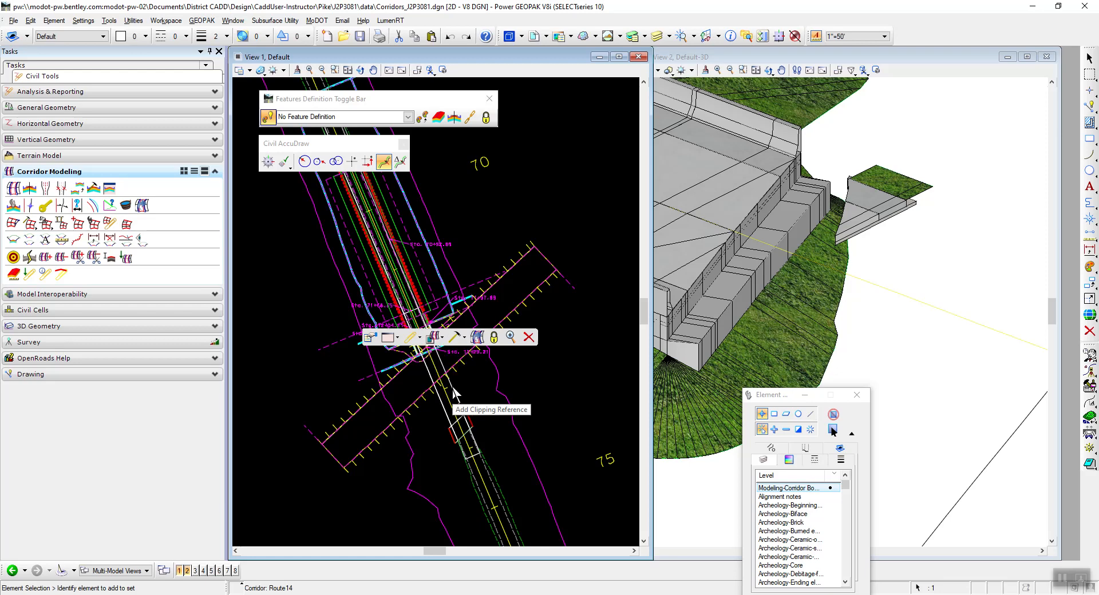
pyautogui.click(452, 387)
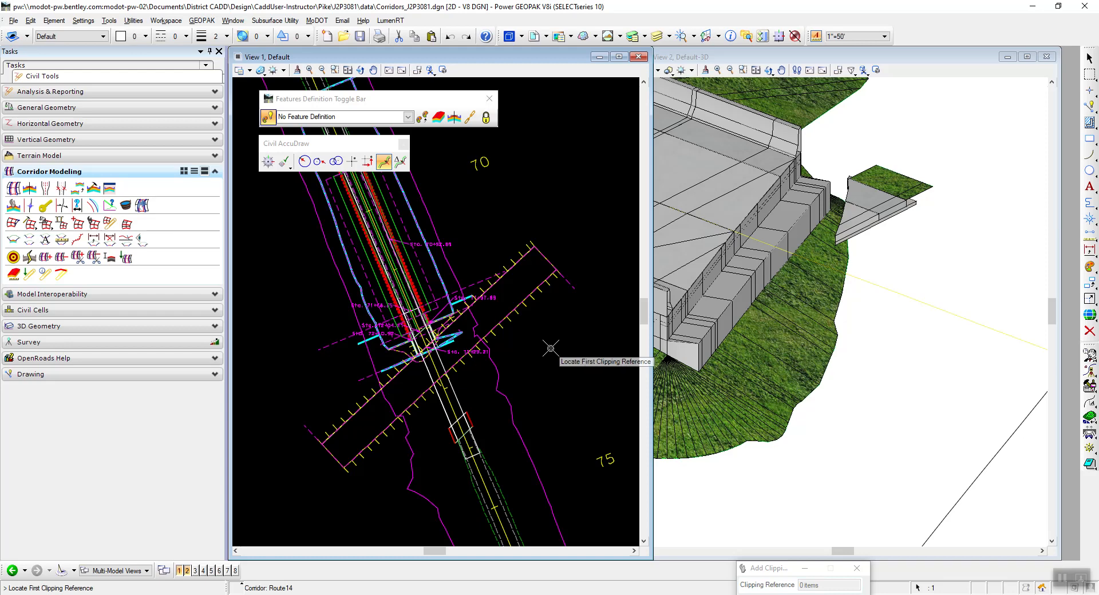
pyautogui.click(536, 310)
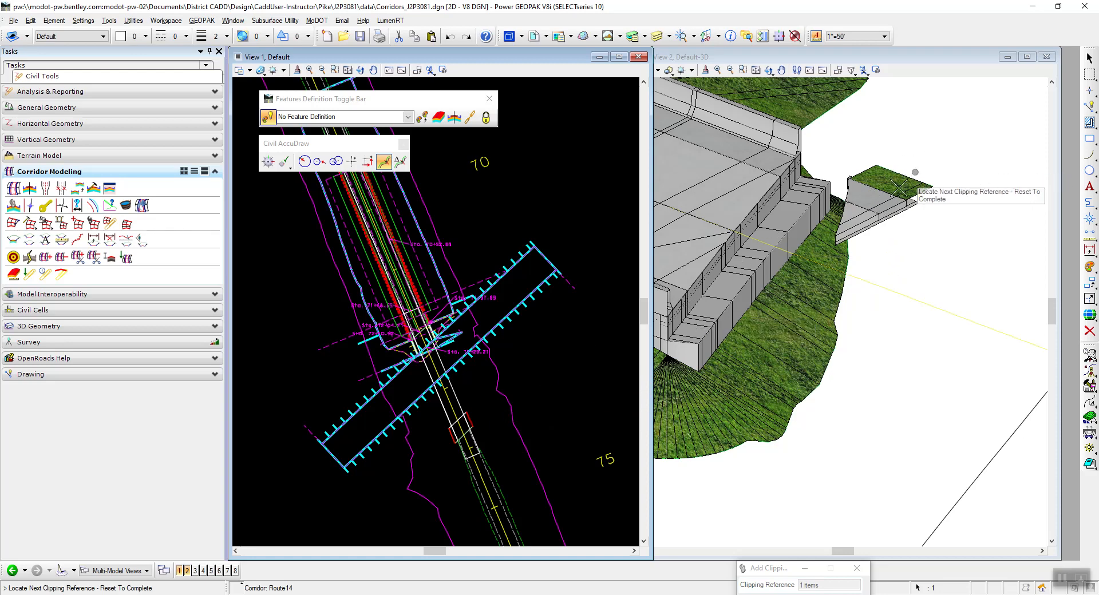
pyautogui.rightClick(518, 374)
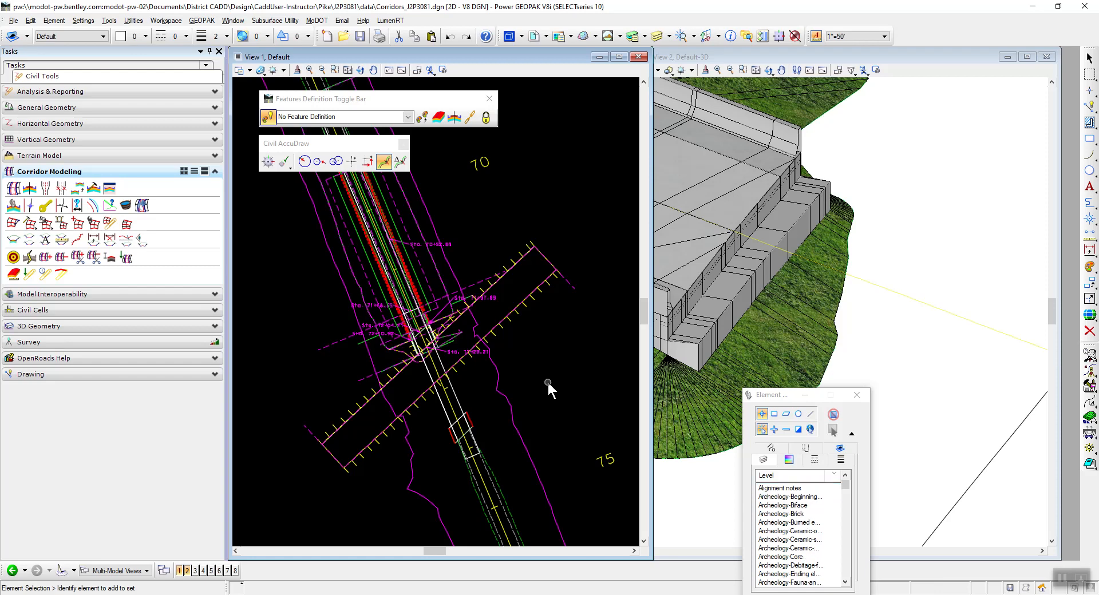
# Turn off the display of the Clipping_Corridors_J2P3081.dgn reference in the 2D Default model.
pyautogui.scroll(-6, 905, 289)
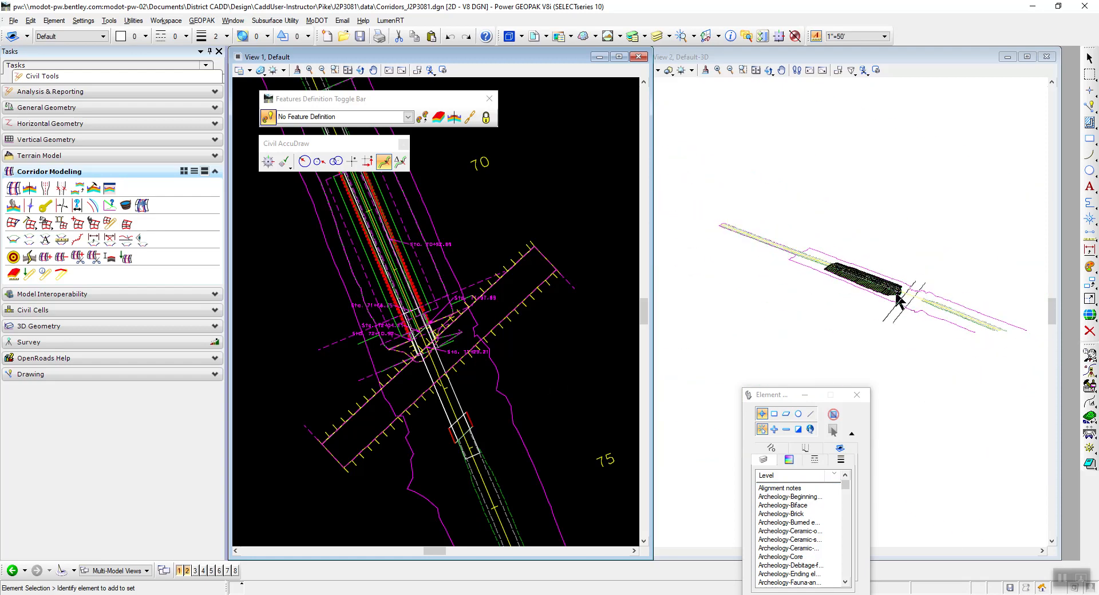
pyautogui.scroll(7, 899, 299)
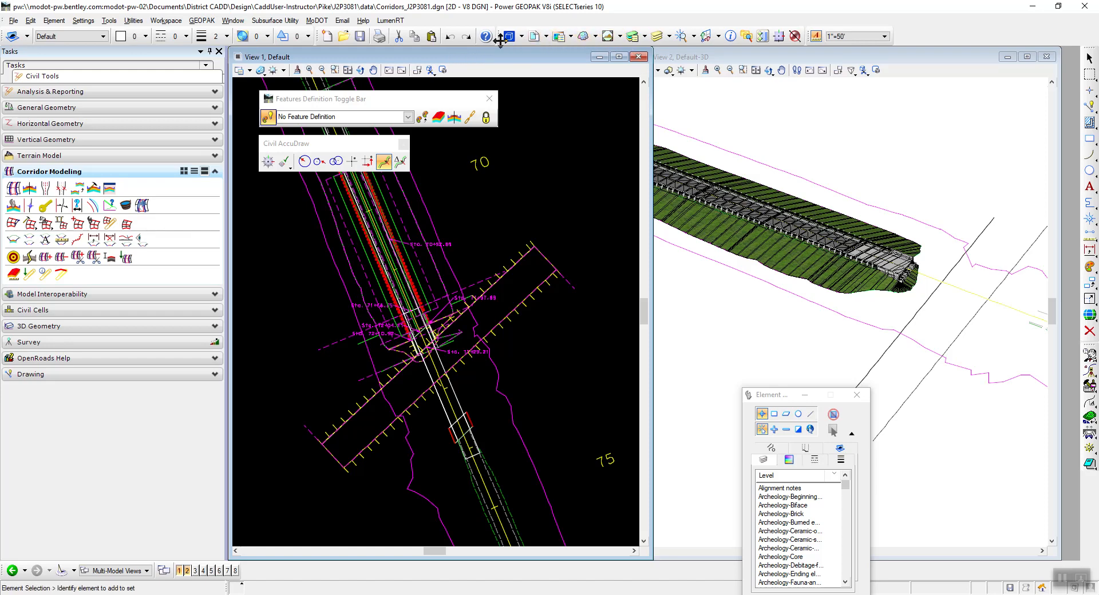
pyautogui.click(534, 37)
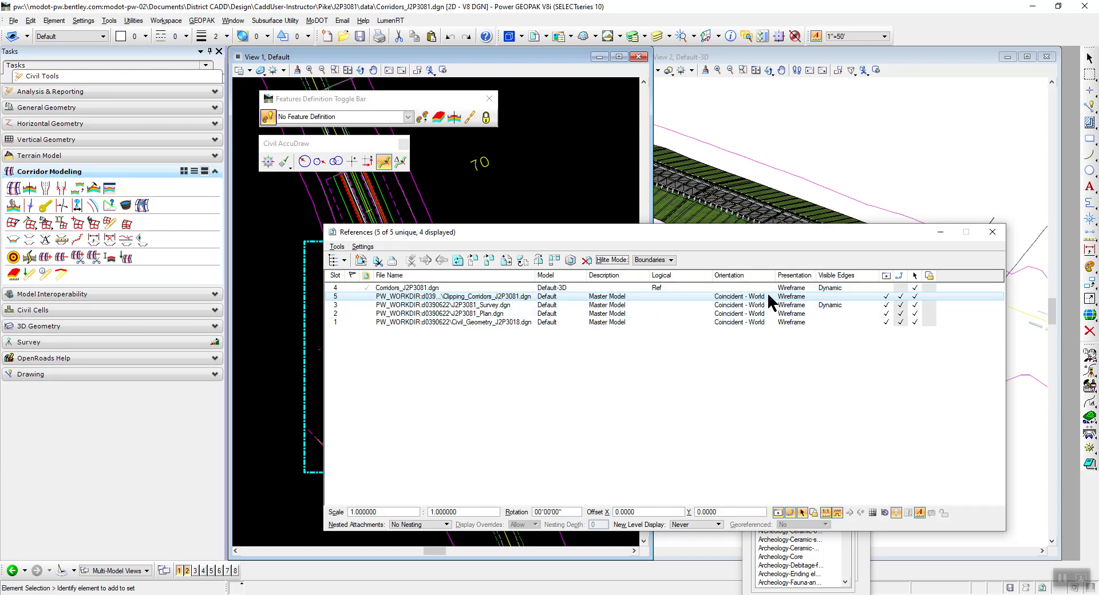
pyautogui.moveTo(631, 232); pyautogui.dragTo(488, 380)
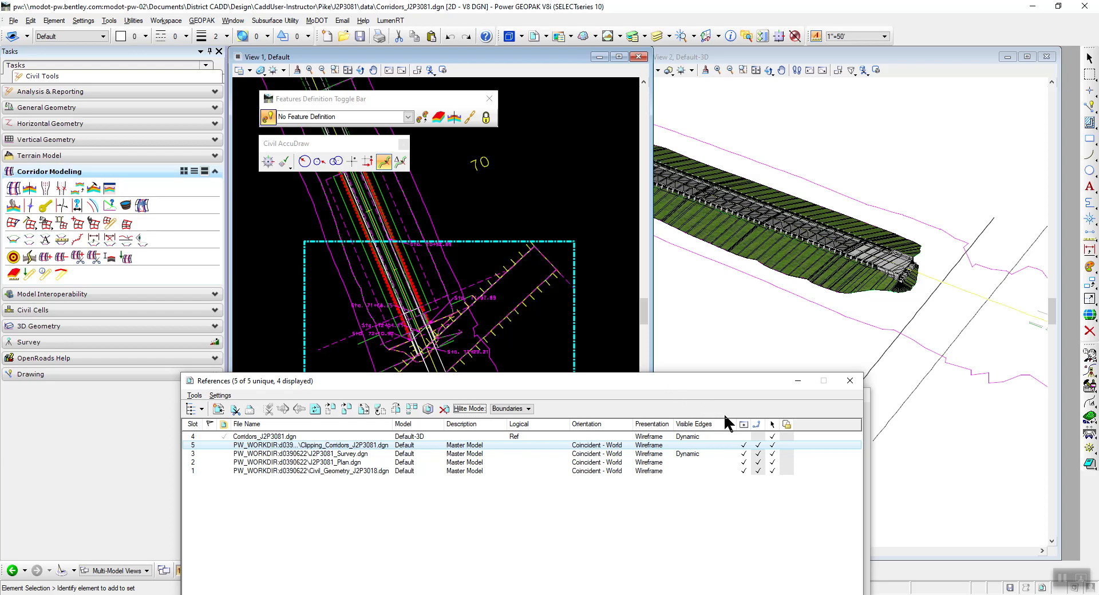
pyautogui.click(744, 445)
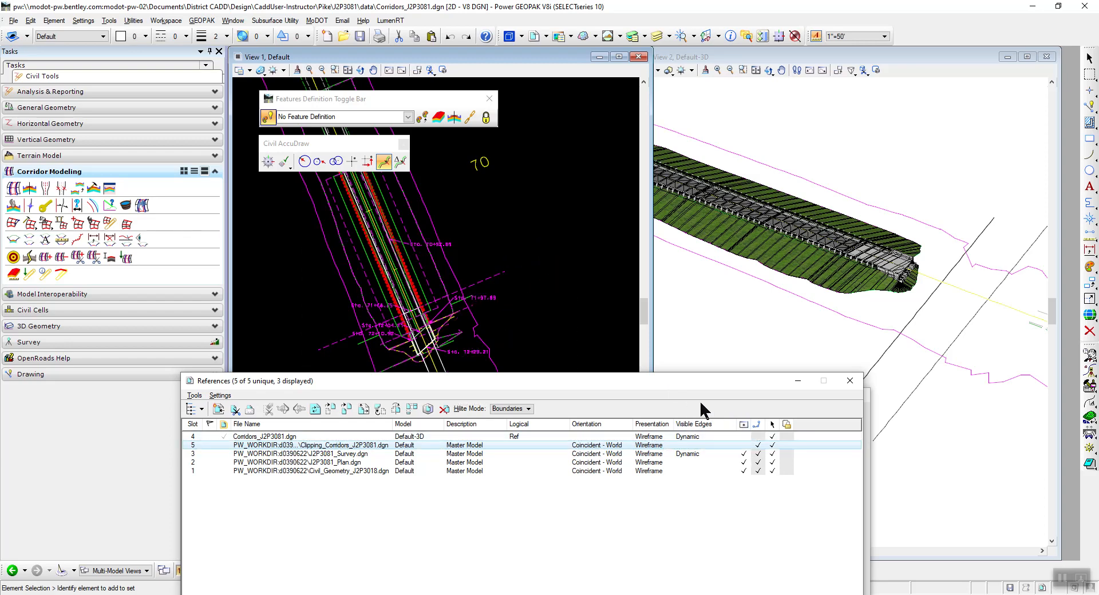
# Turn off the display of the Clipping_Corridors_J2P3081.dgn reference in the Default-3D model and close the References dialog.
pyautogui.click(744, 52)
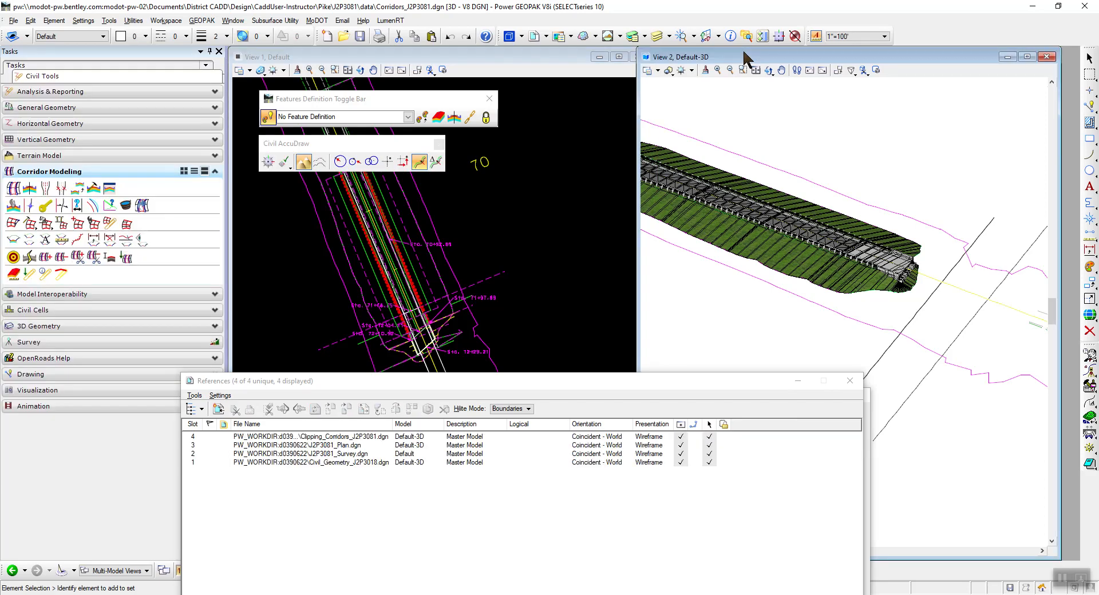
pyautogui.click(320, 438)
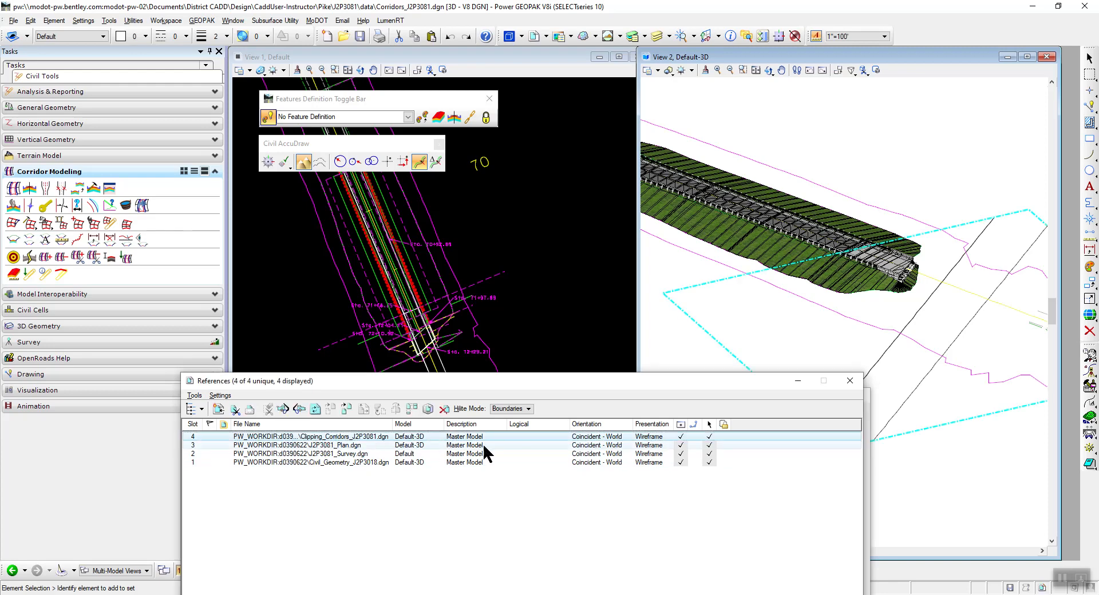
pyautogui.click(680, 437)
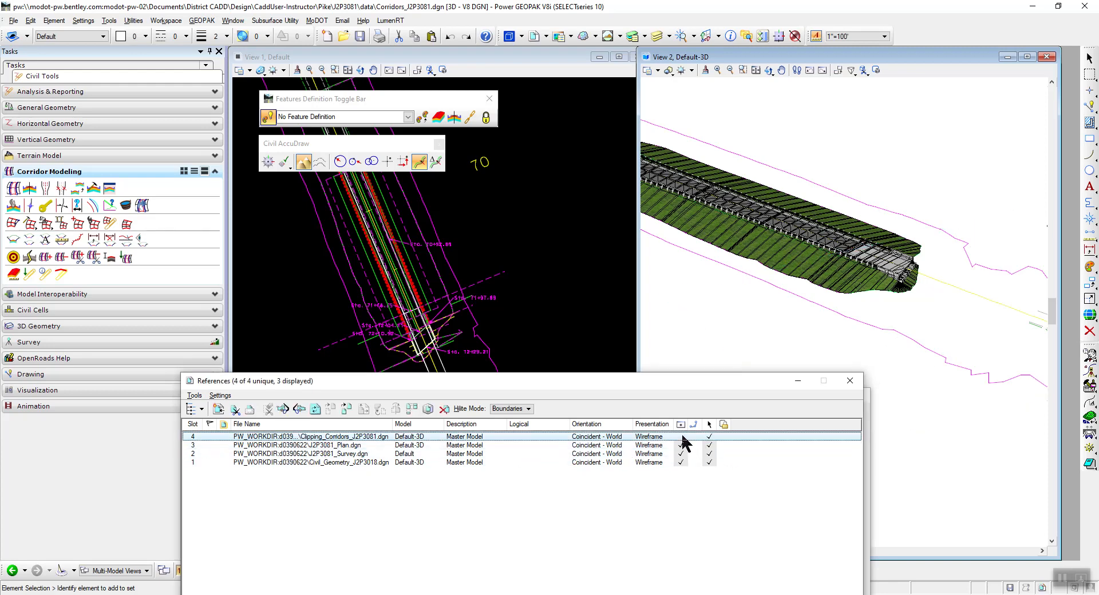
pyautogui.click(849, 380)
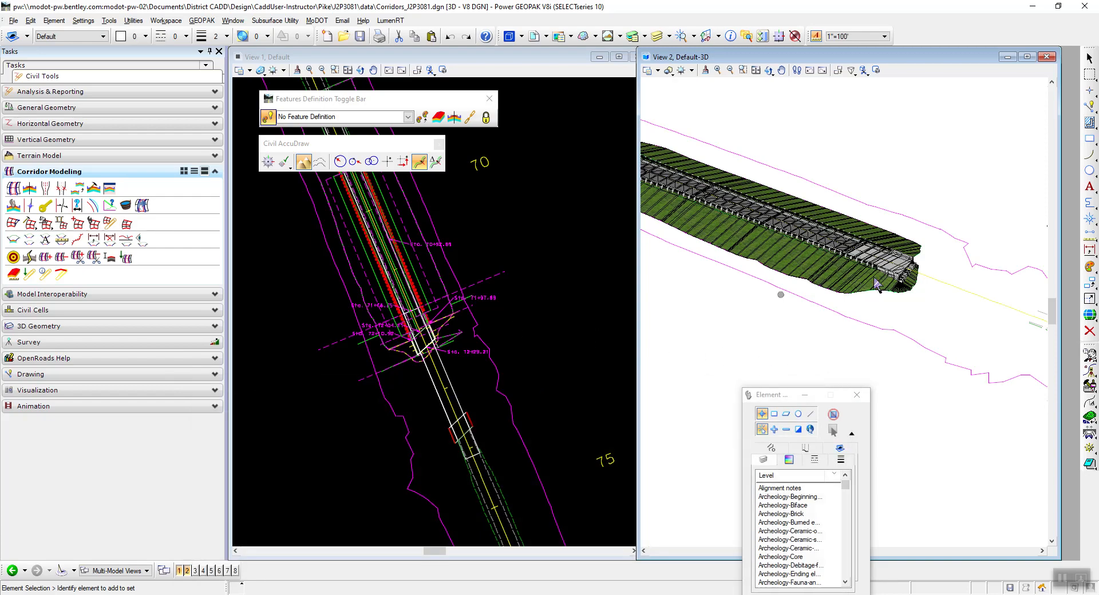
# Examine the clipped end of the Route14 corridor at the bridge in the 3D view, and switch to the instructions PDF.
pyautogui.scroll(9, 903, 270)
pyautogui.scroll(-6, 749, 323)
pyautogui.scroll(4, 797, 305)
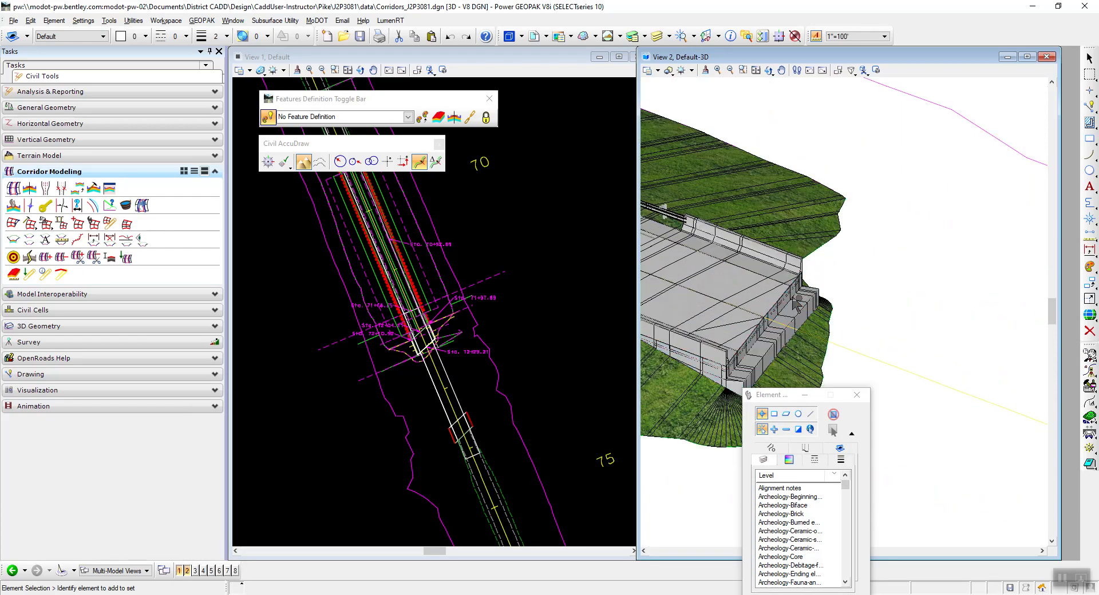
pyautogui.scroll(4, 791, 323)
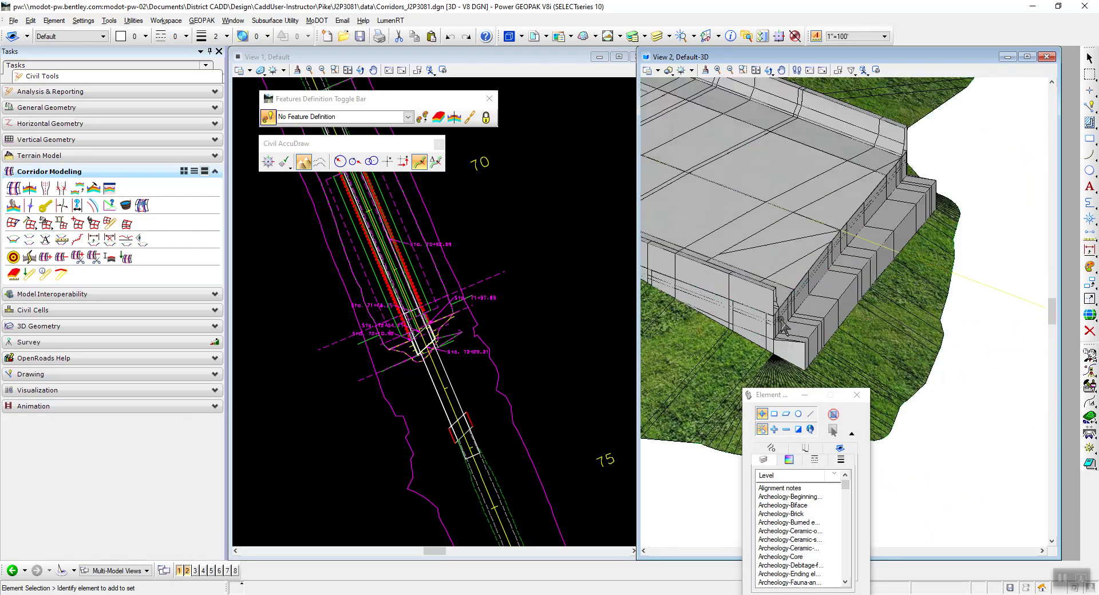
pyautogui.scroll(-4, 777, 318)
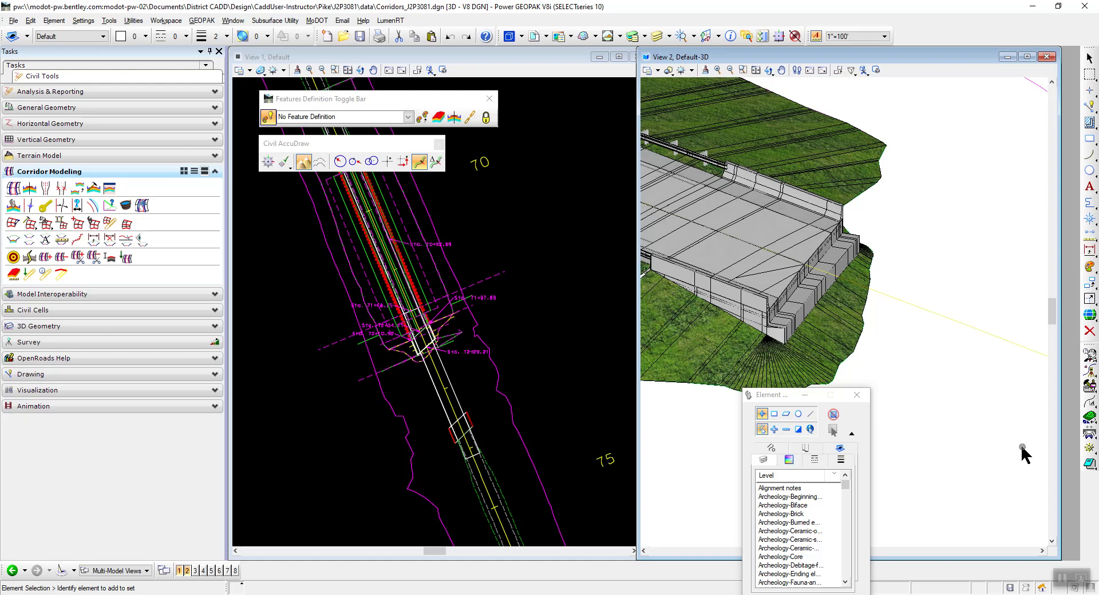
pyautogui.scroll(2, 768, 273)
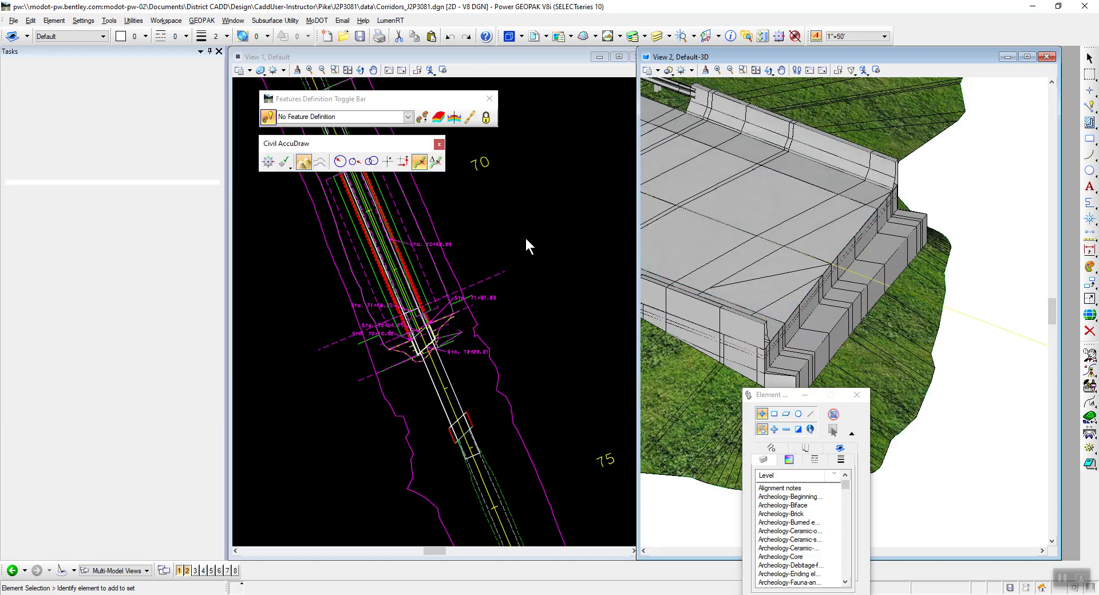
pyautogui.click(483, 223)
pyautogui.hotkey('alt', 'Tab')
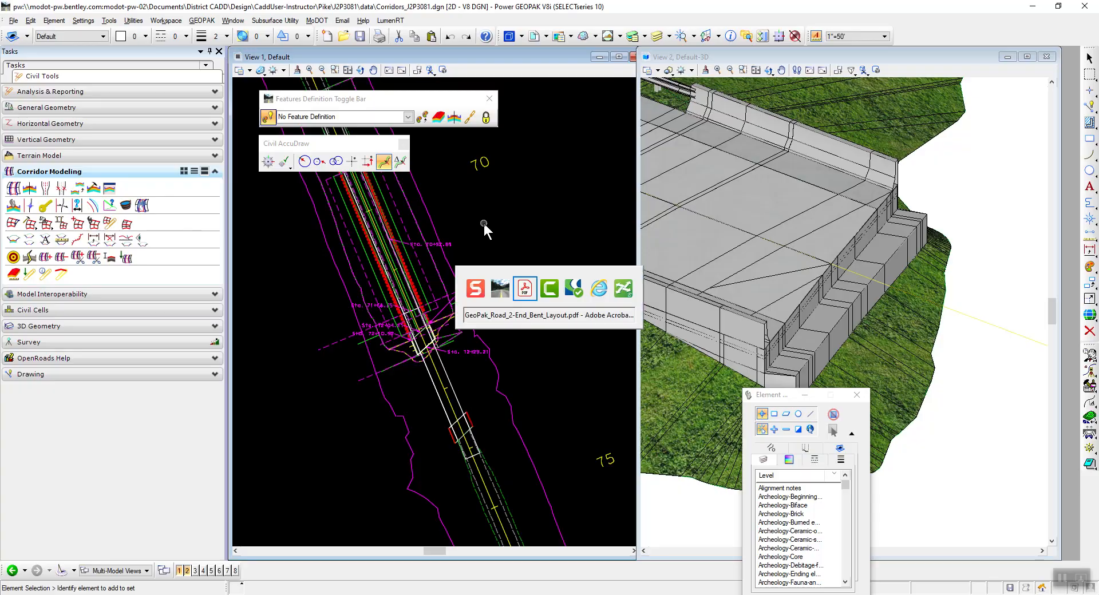
# Copy the file name Corridors_Bridge_J2P3081.dgn from step 30 of the instructions PDF and switch back to Power GEOPAK.
pyautogui.scroll(-1, 565, 304)
pyautogui.scroll(-3, 564, 307)
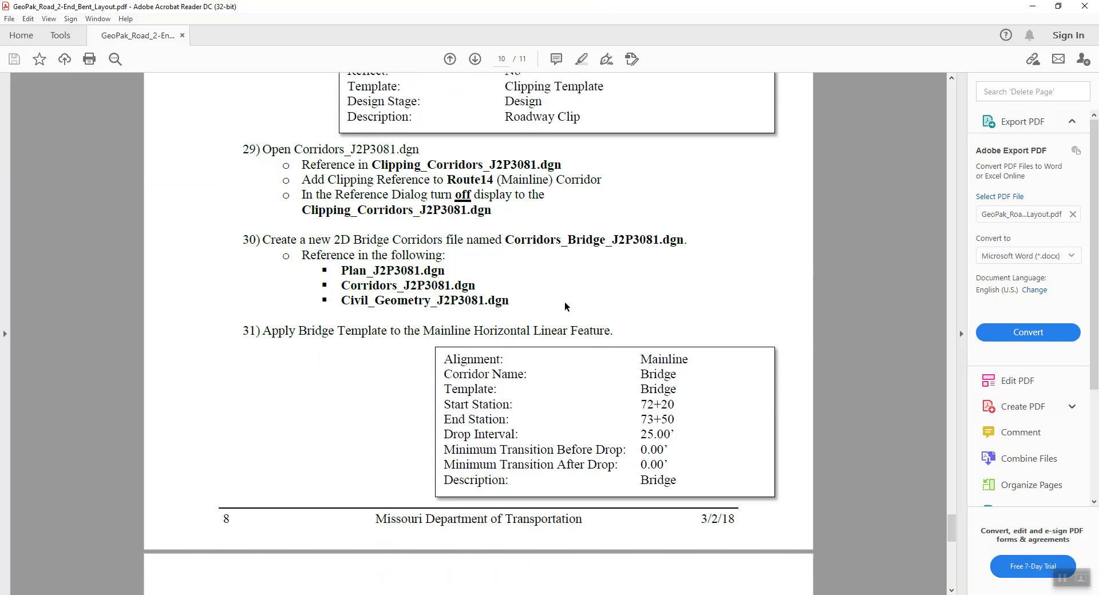
pyautogui.scroll(-1, 534, 302)
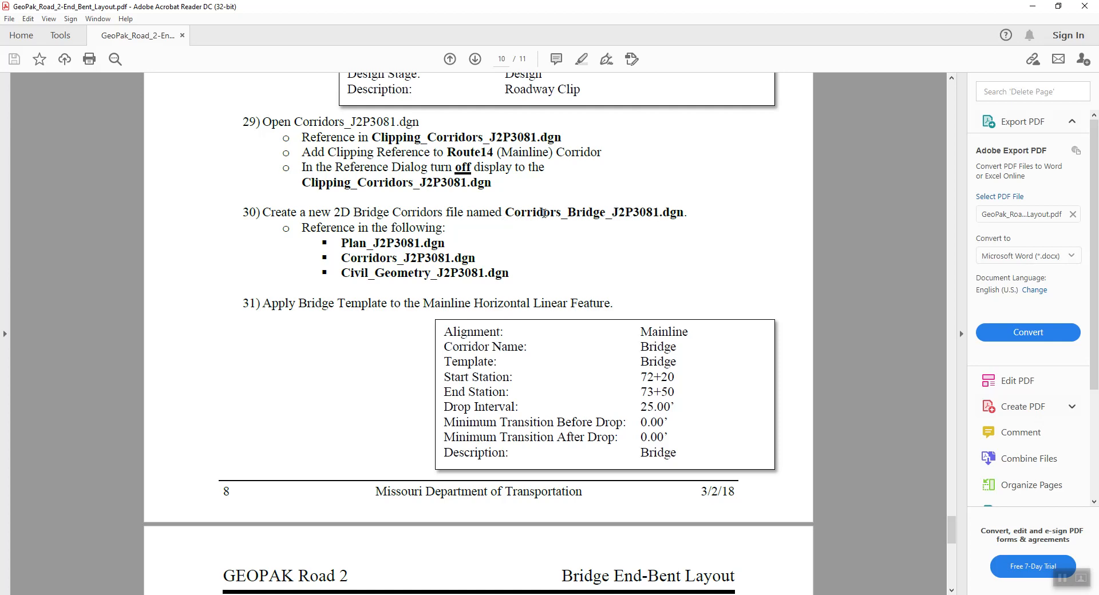
pyautogui.moveTo(508, 212); pyautogui.dragTo(684, 212)
pyautogui.rightClick(650, 213)
pyautogui.click(672, 227)
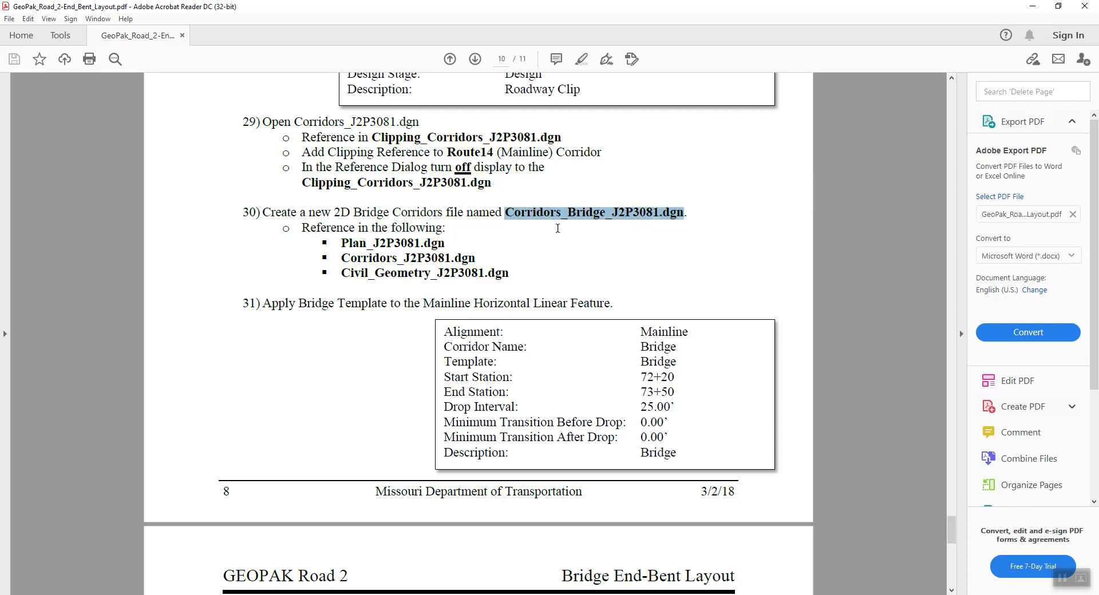
pyautogui.hotkey('alt', 'Tab')
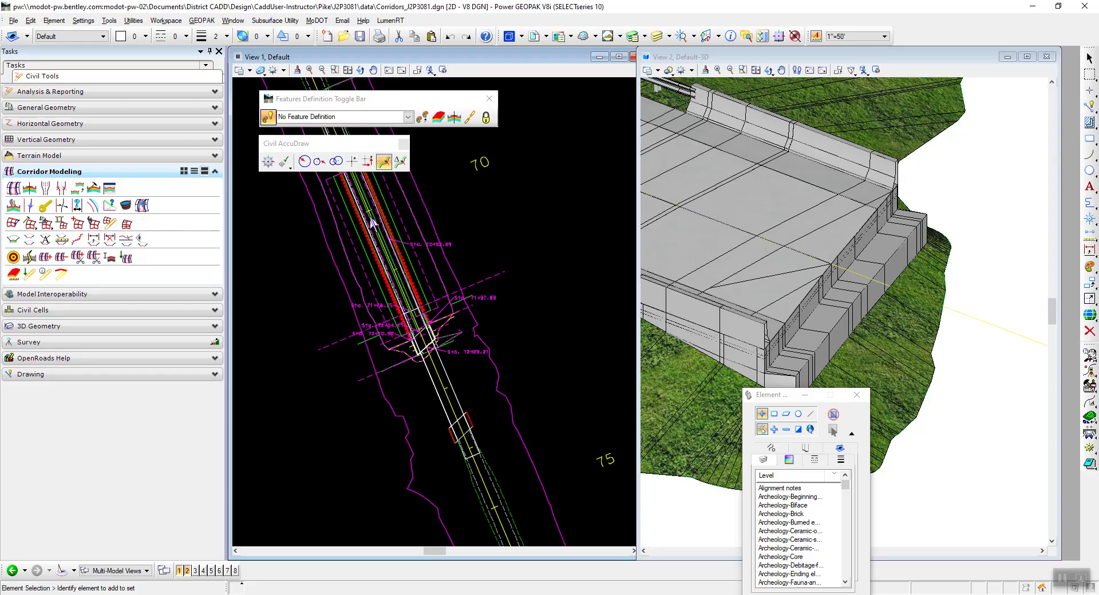
# Create a new design file named Corridors_Bridge_J2P3081.dgn in the data folder from the i_project_2d_PowerGEOPAK.dgn seed.
pyautogui.click(13, 21)
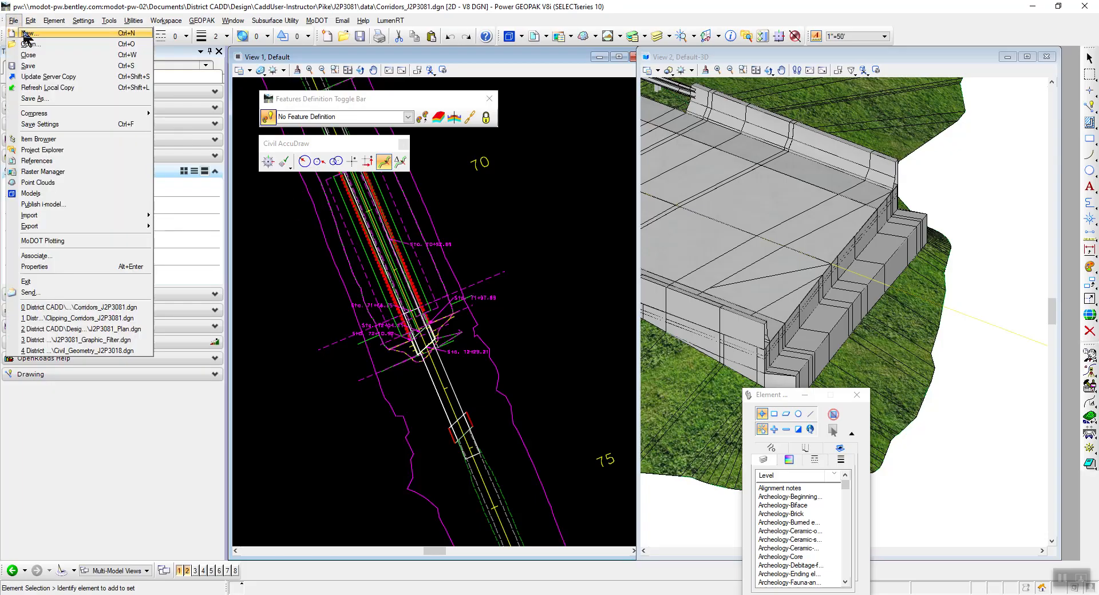
pyautogui.click(23, 31)
pyautogui.click(458, 291)
pyautogui.click(647, 277)
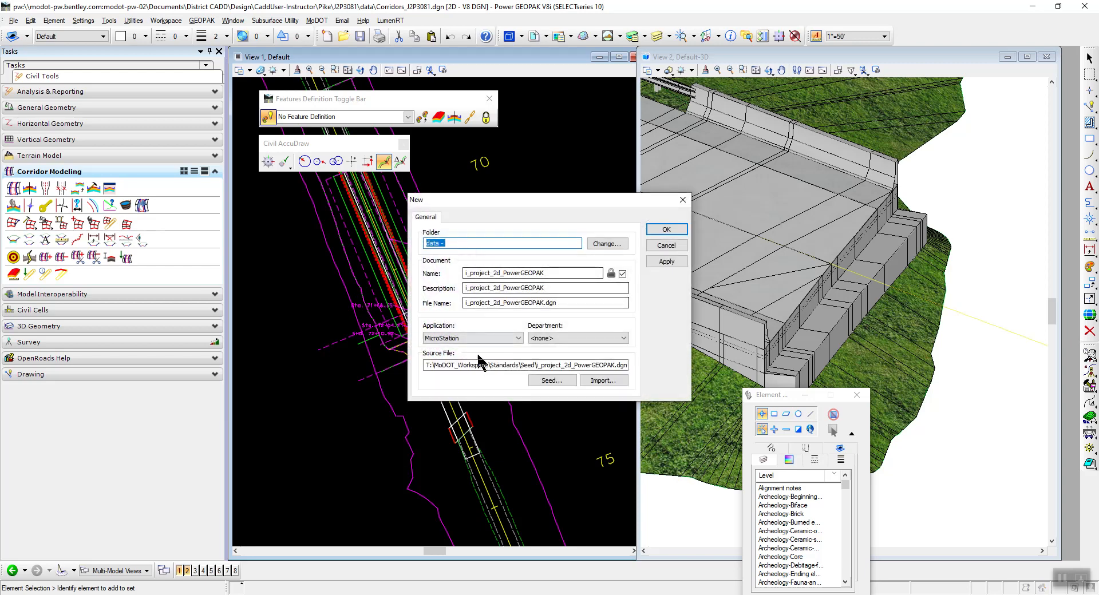
pyautogui.moveTo(559, 273); pyautogui.dragTo(449, 269)
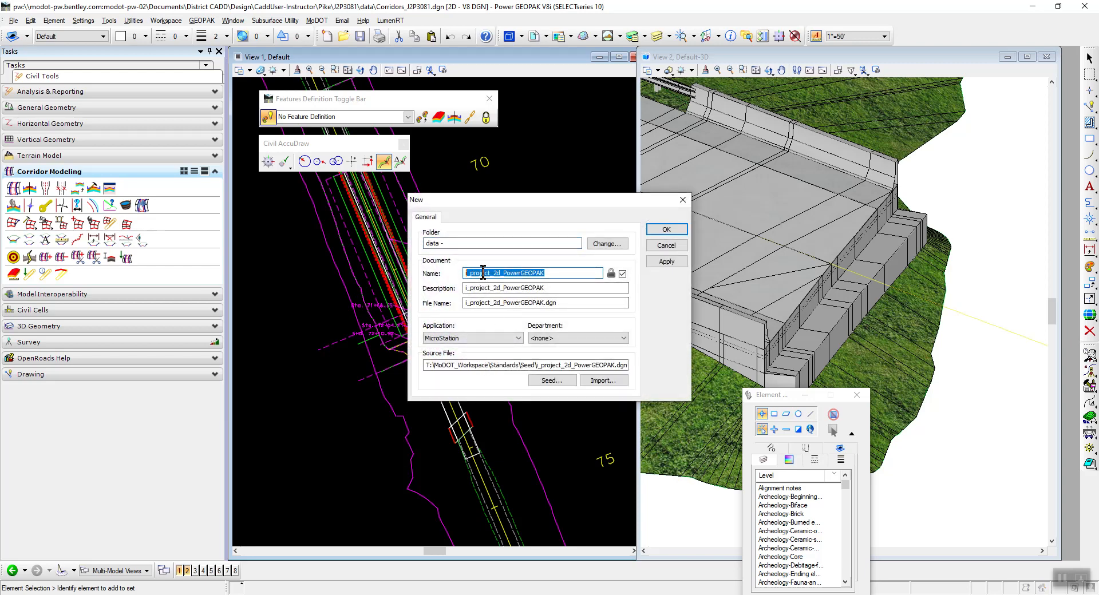
pyautogui.rightClick(479, 273)
pyautogui.click(518, 322)
pyautogui.moveTo(478, 365); pyautogui.dragTo(631, 366)
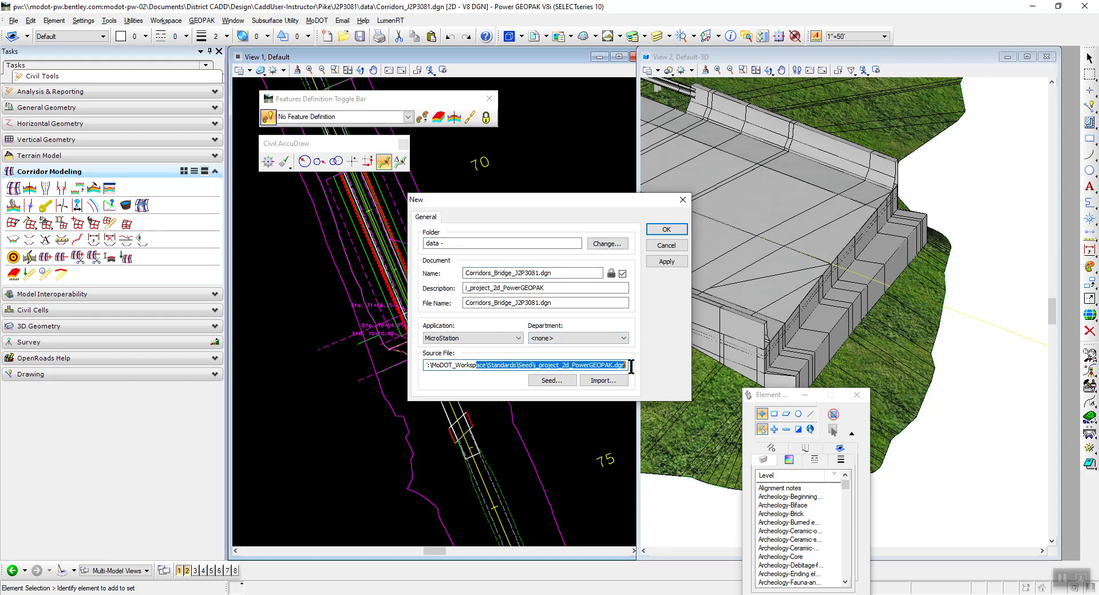
pyautogui.click(666, 229)
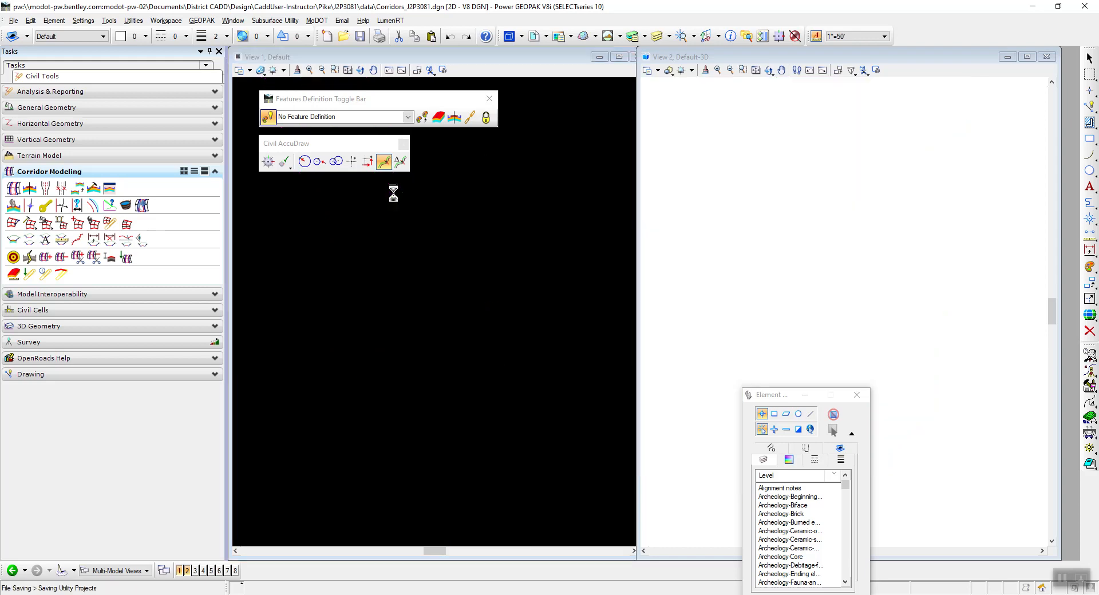
pyautogui.click(435, 390)
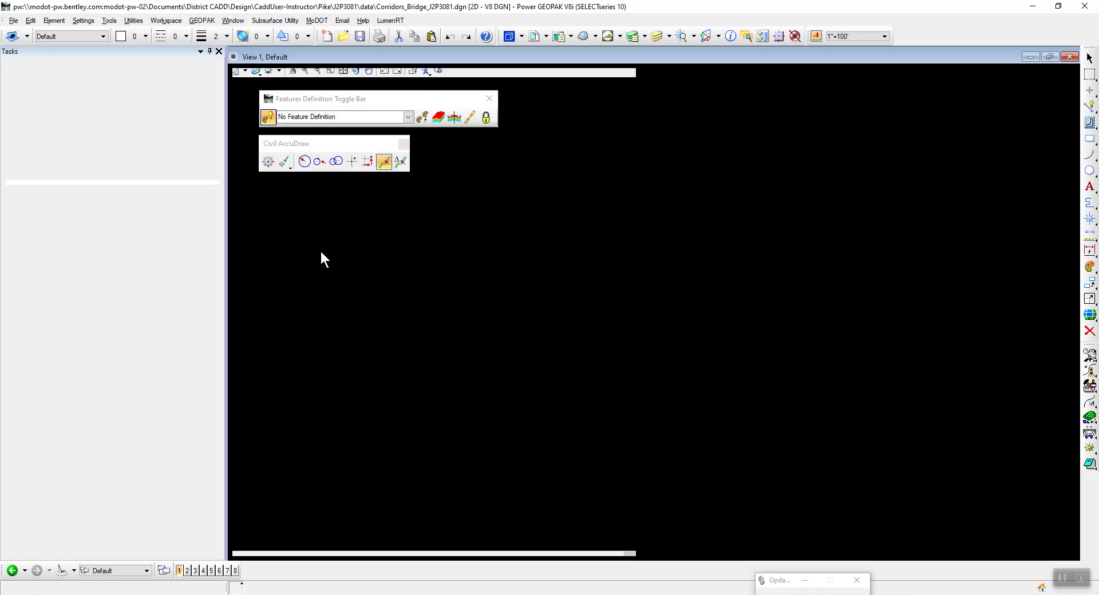
# Check the reference files listed in step 30 of the PDF and open the References dialog in the bridge corridors file.
pyautogui.hotkey('alt', 'Tab')
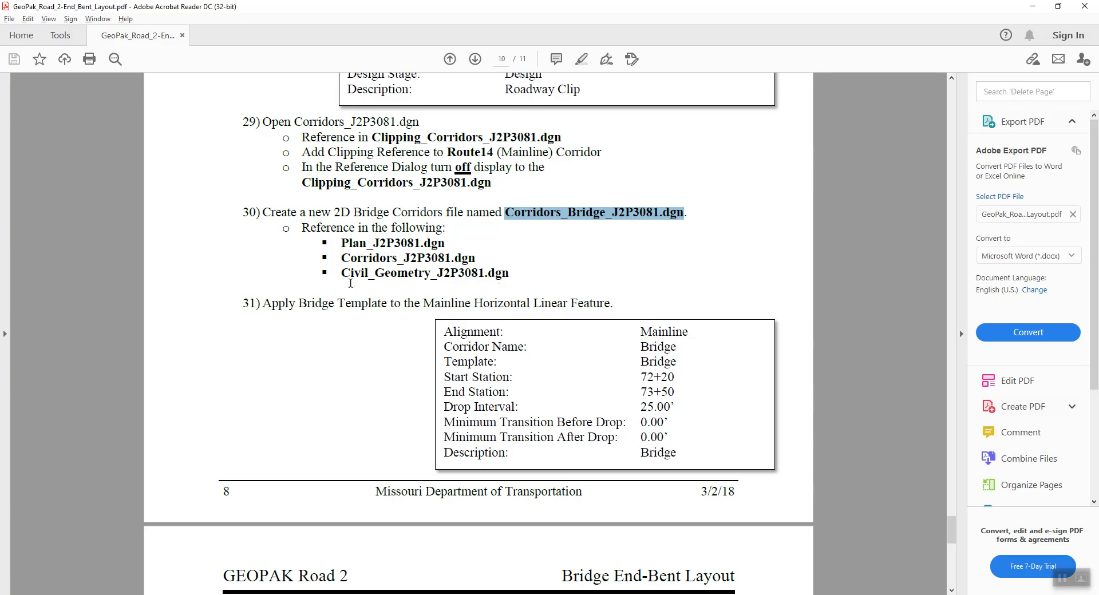
pyautogui.hotkey('alt', 'Tab')
pyautogui.click(534, 36)
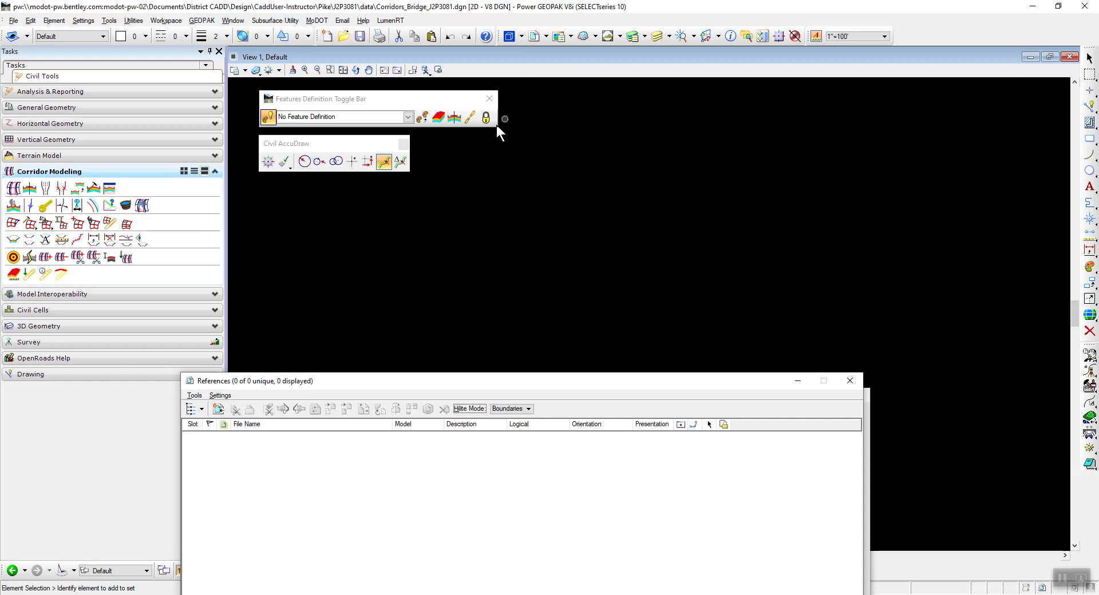
pyautogui.moveTo(279, 380); pyautogui.dragTo(453, 94)
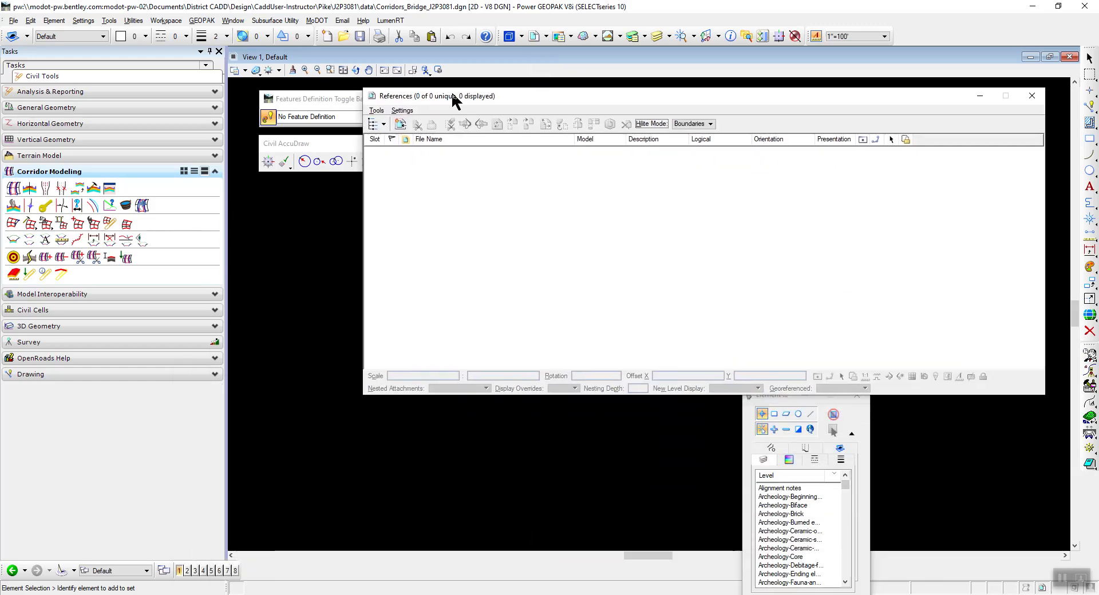
# Attach Civil_Geometry_J2P3018.dgn, Corridors_J2P3081.dgn and J2P3081_Plan.dgn as references with Coincident - World orientation, and close the References dialog.
pyautogui.click(380, 110)
pyautogui.click(380, 121)
pyautogui.click(526, 225)
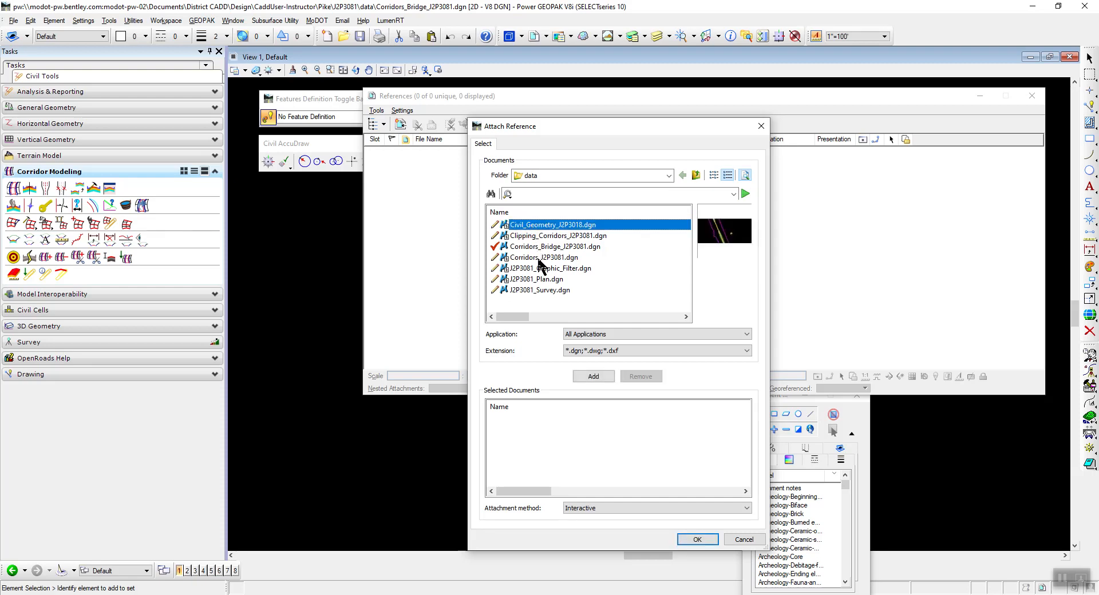
pyautogui.keyDown('ctrl'); pyautogui.click(539, 260); pyautogui.keyUp('ctrl')
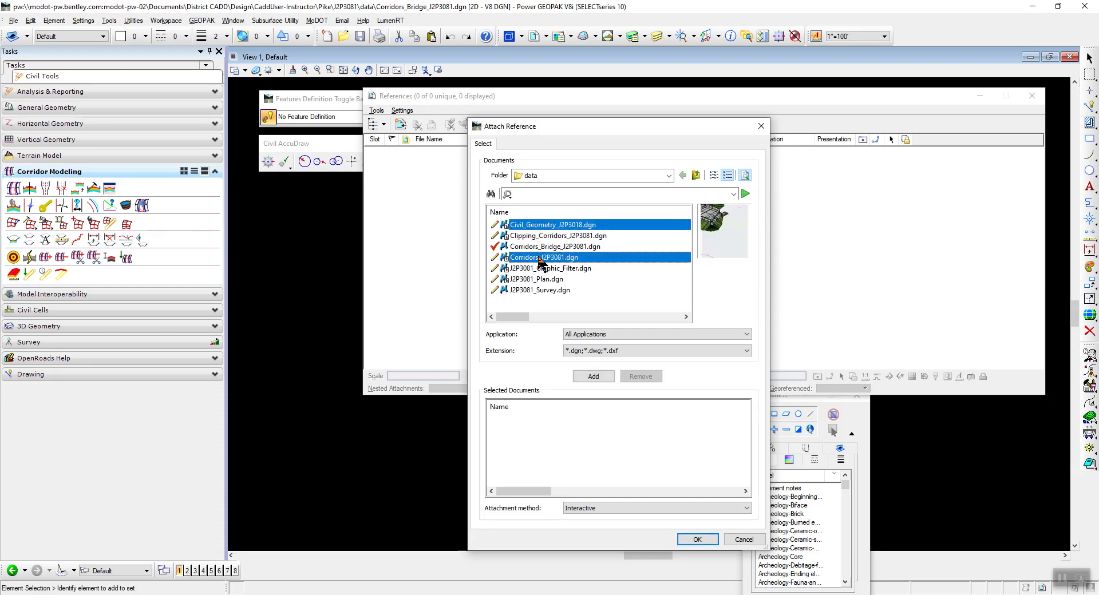
pyautogui.hotkey('alt', 'Tab')
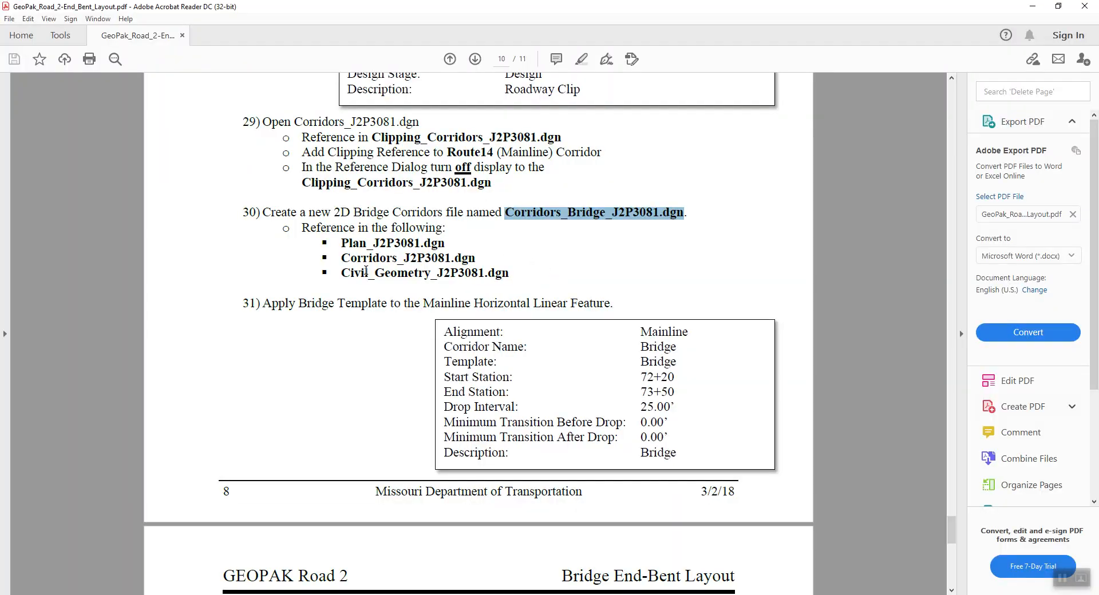
pyautogui.hotkey('alt', 'Tab')
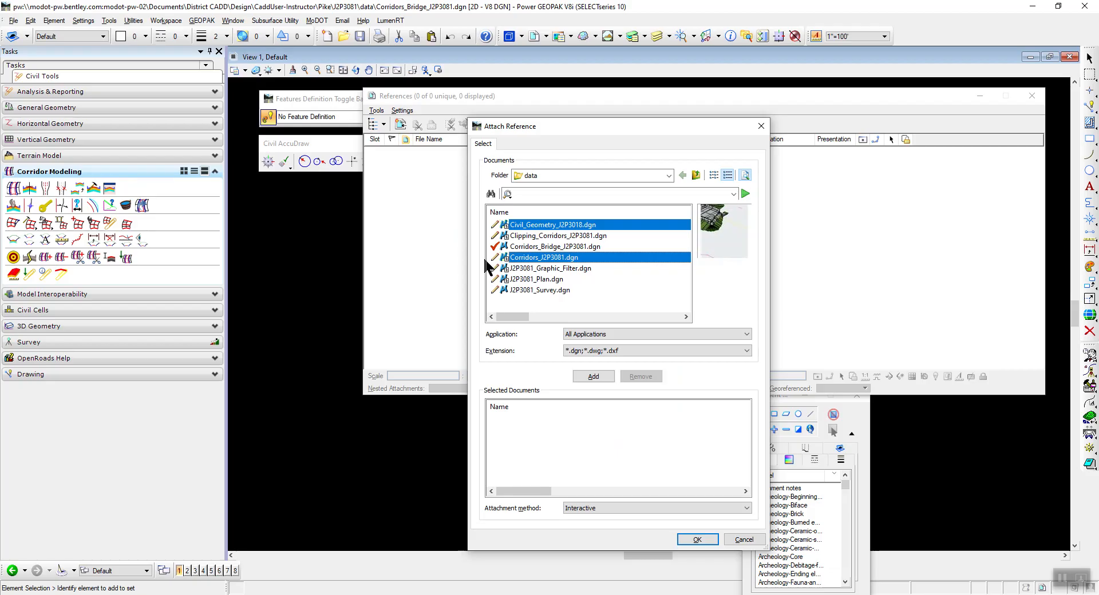
pyautogui.keyDown('ctrl'); pyautogui.click(528, 279); pyautogui.keyUp('ctrl')
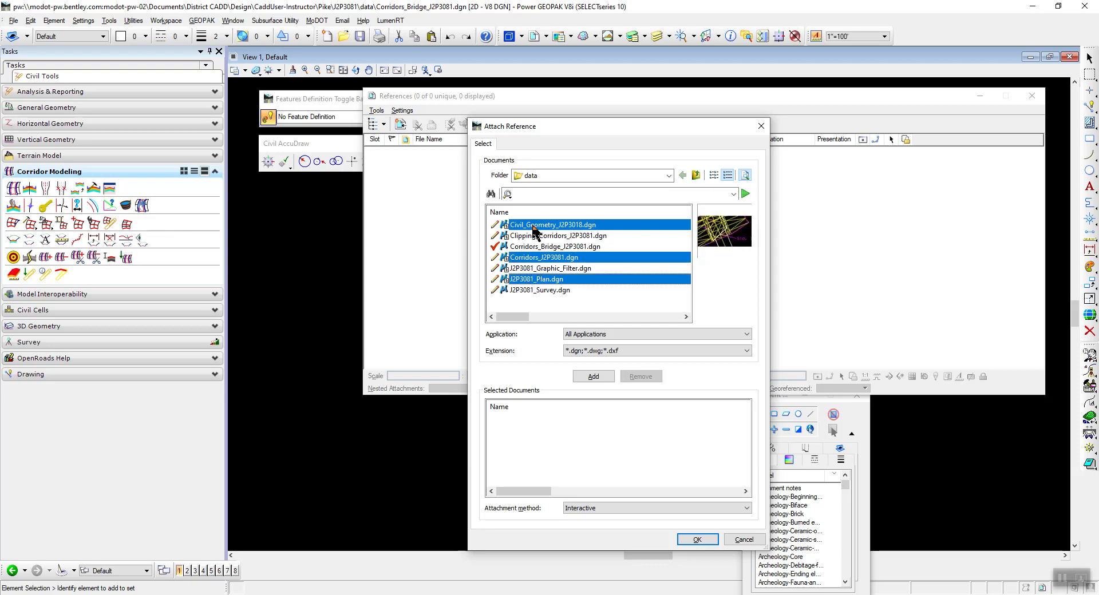
pyautogui.click(702, 539)
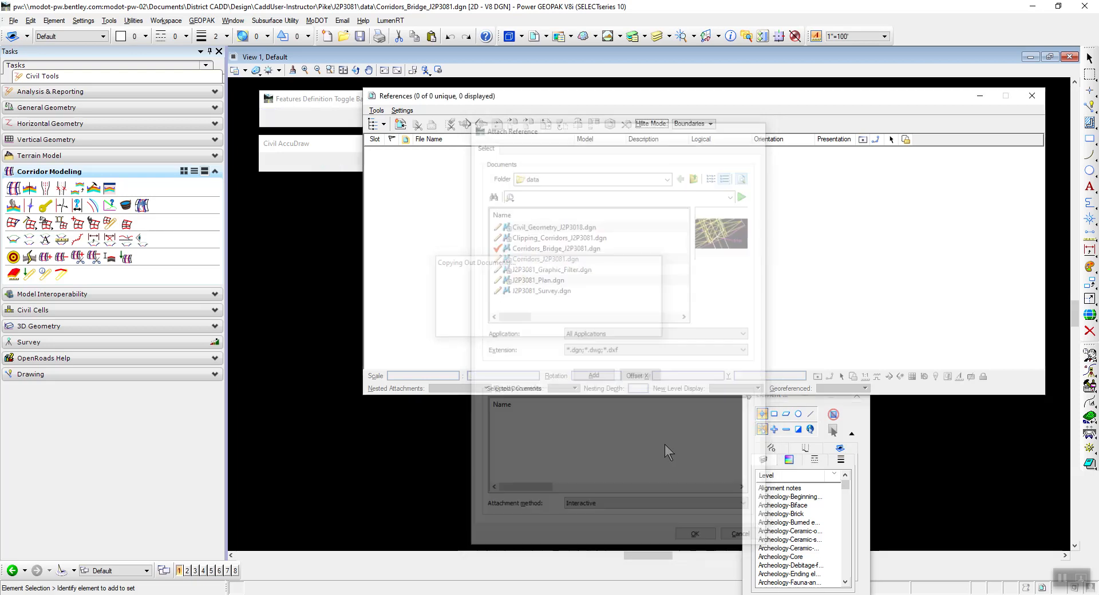
pyautogui.click(907, 440)
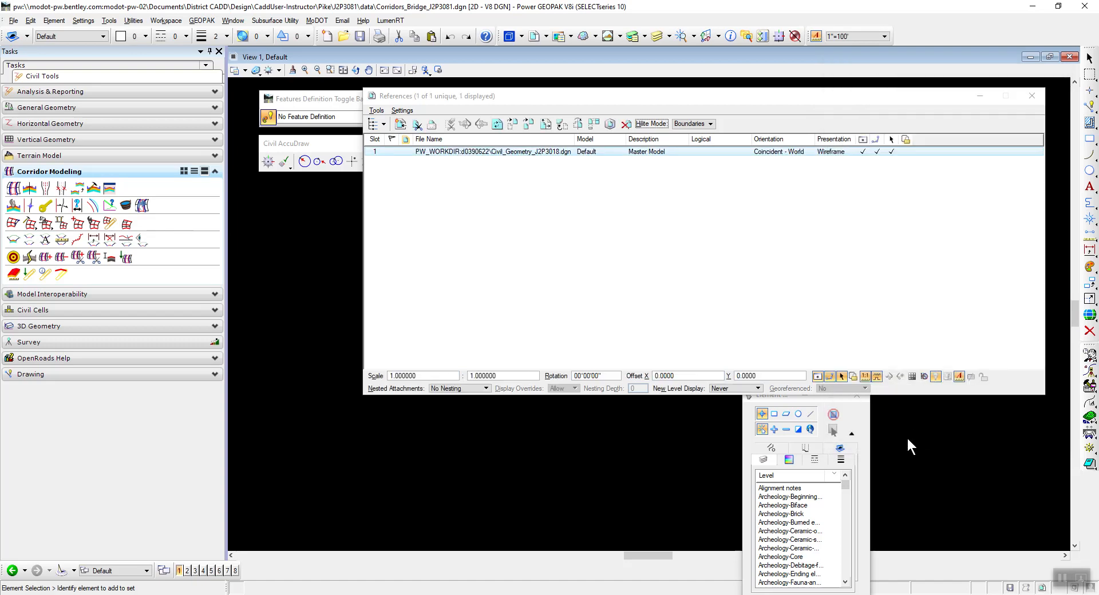
pyautogui.click(906, 437)
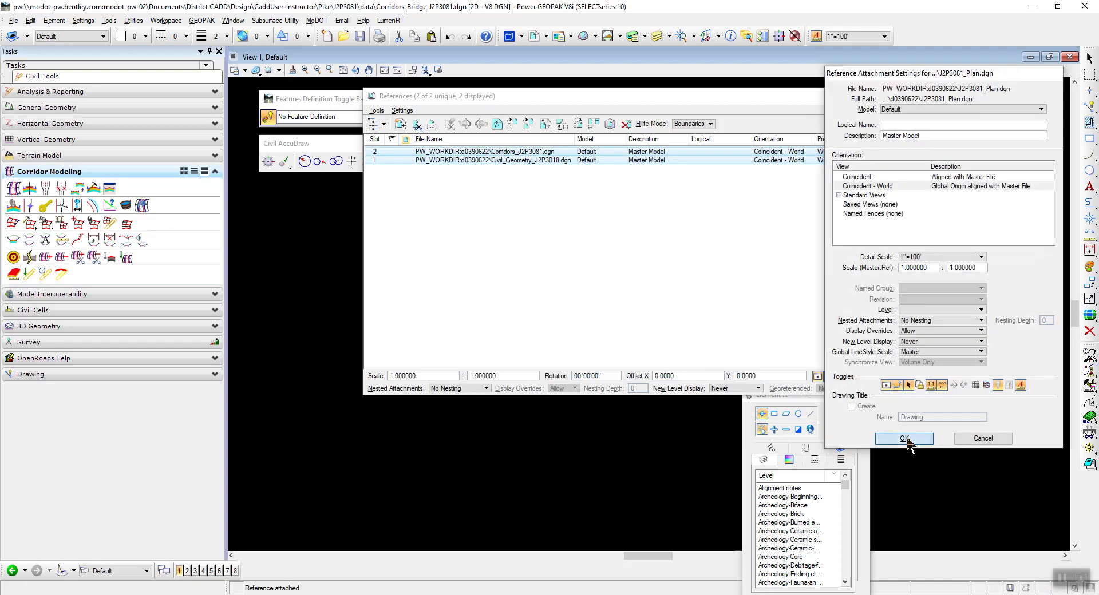
pyautogui.click(1037, 96)
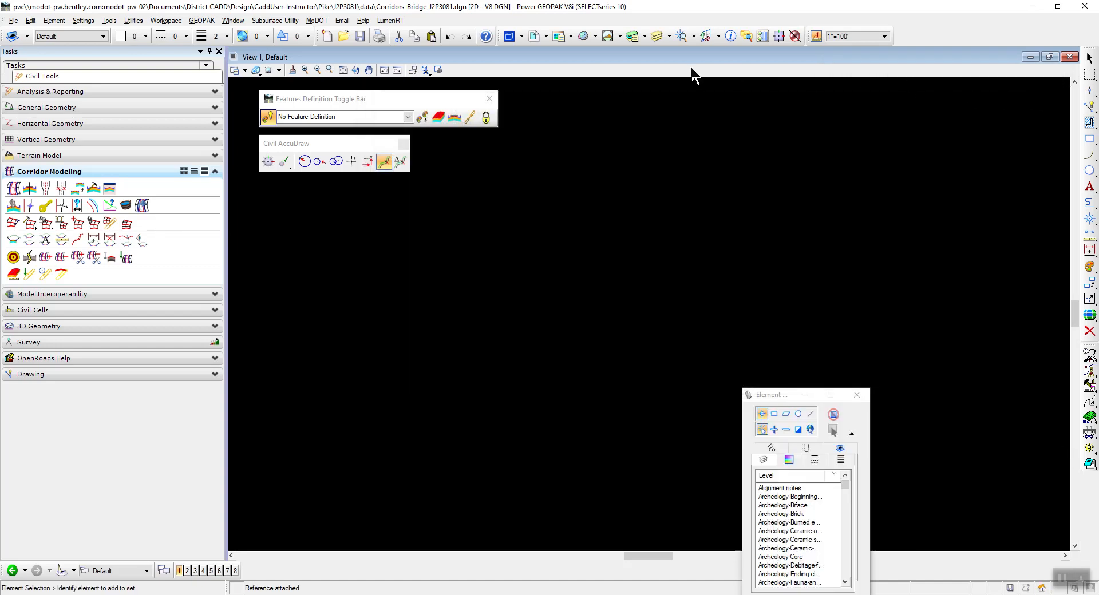
# Fit the view to the attached references and look closely at the bridge end-bent area.
pyautogui.click(344, 71)
pyautogui.scroll(5, 684, 336)
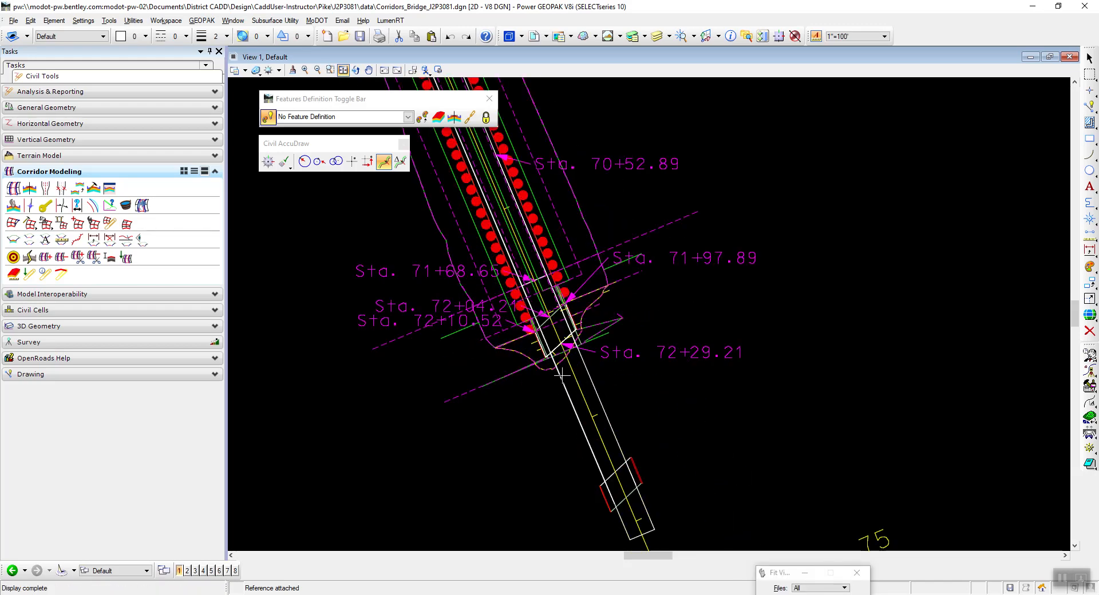
pyautogui.scroll(3, 563, 378)
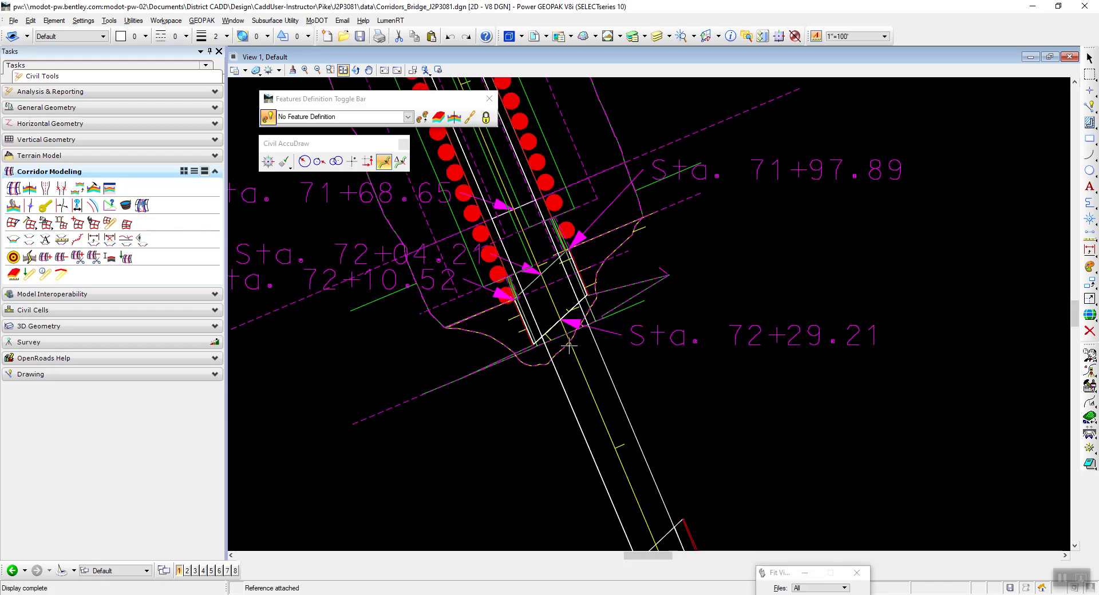
pyautogui.rightClick(744, 241)
# Switch to the instructions PDF and read the Bridge template settings for the Mainline alignment in step 31.
pyautogui.hotkey('alt', 'Tab')
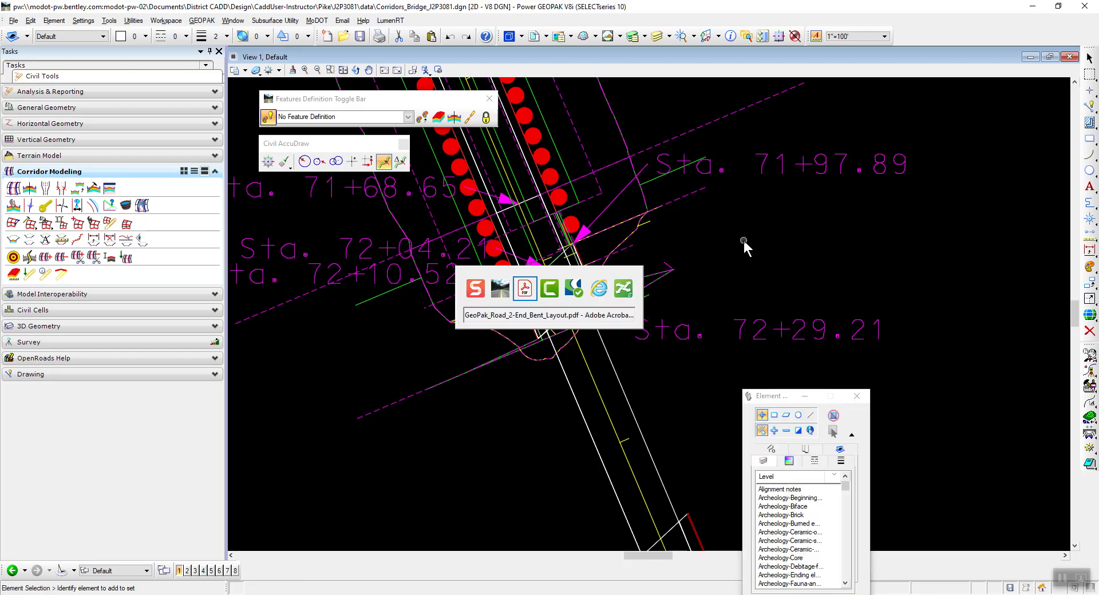
pyautogui.scroll(-3, 416, 218)
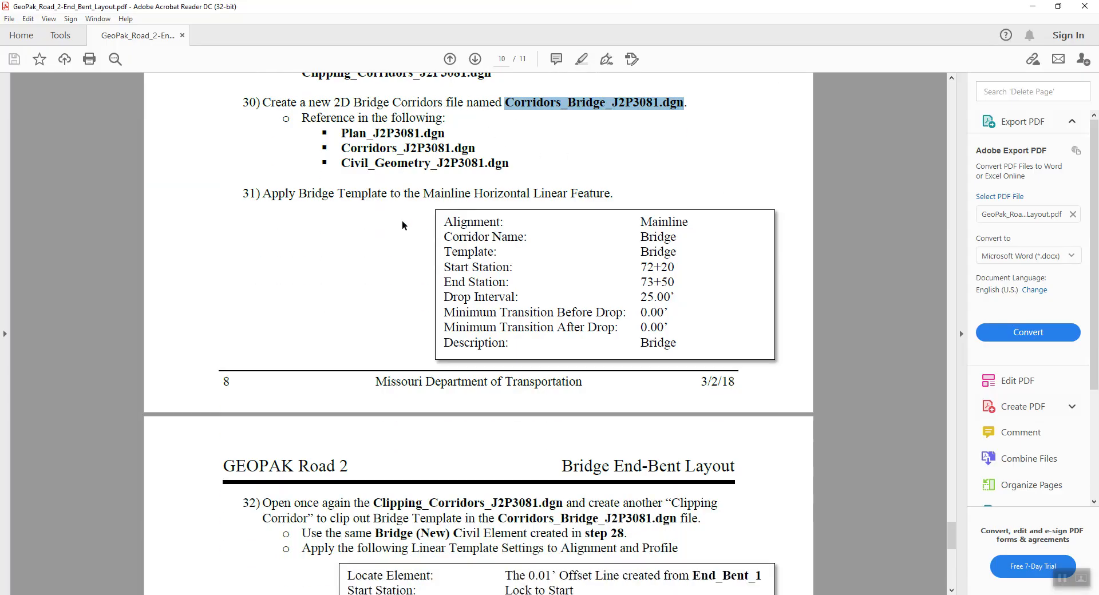
pyautogui.click(292, 229)
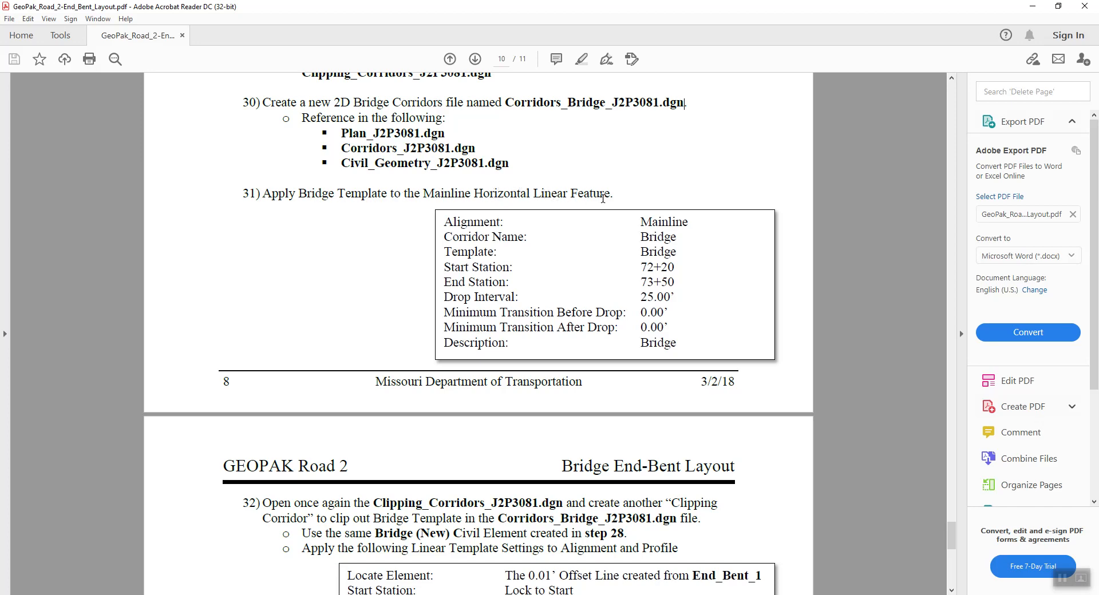
pyautogui.scroll(-2, 603, 198)
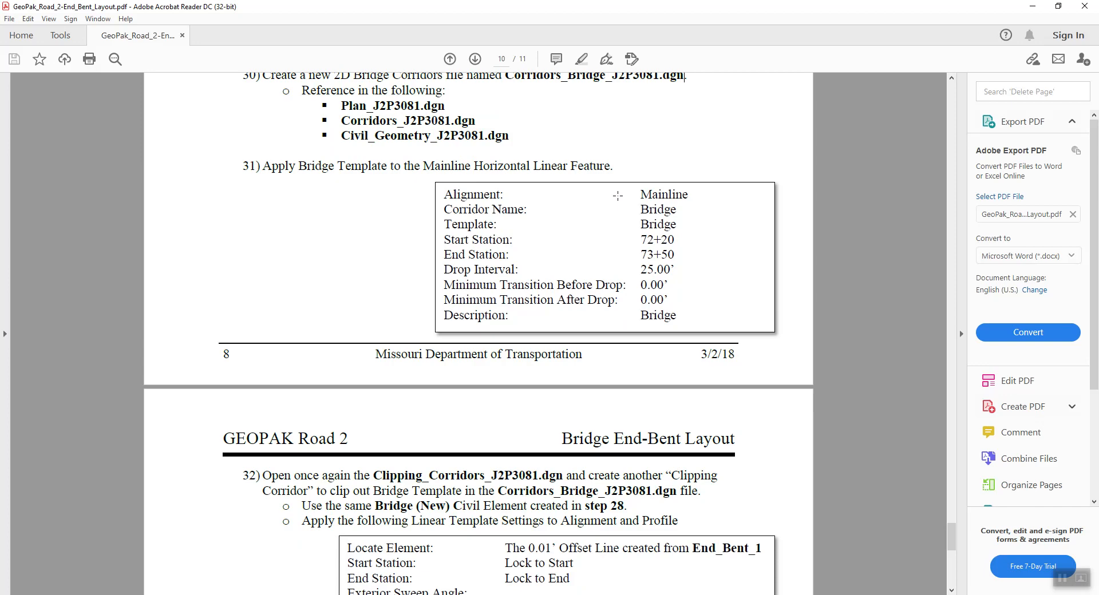
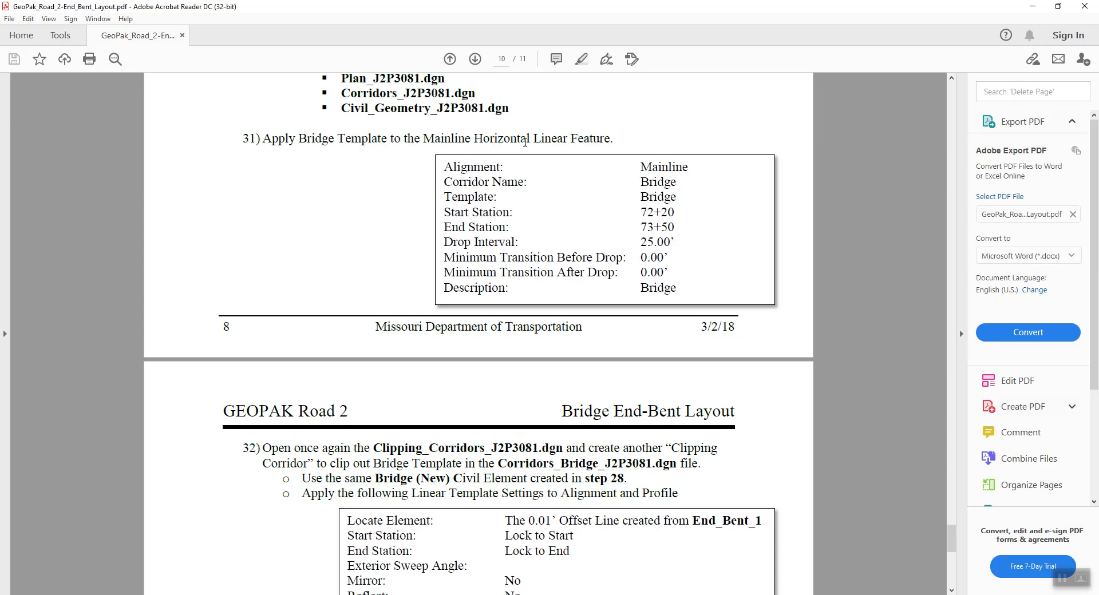
# Switch to Power GEOPAK and create a corridor named Bridge along the Mainline alignment, using its active profile.
pyautogui.hotkey('alt', 'Tab')
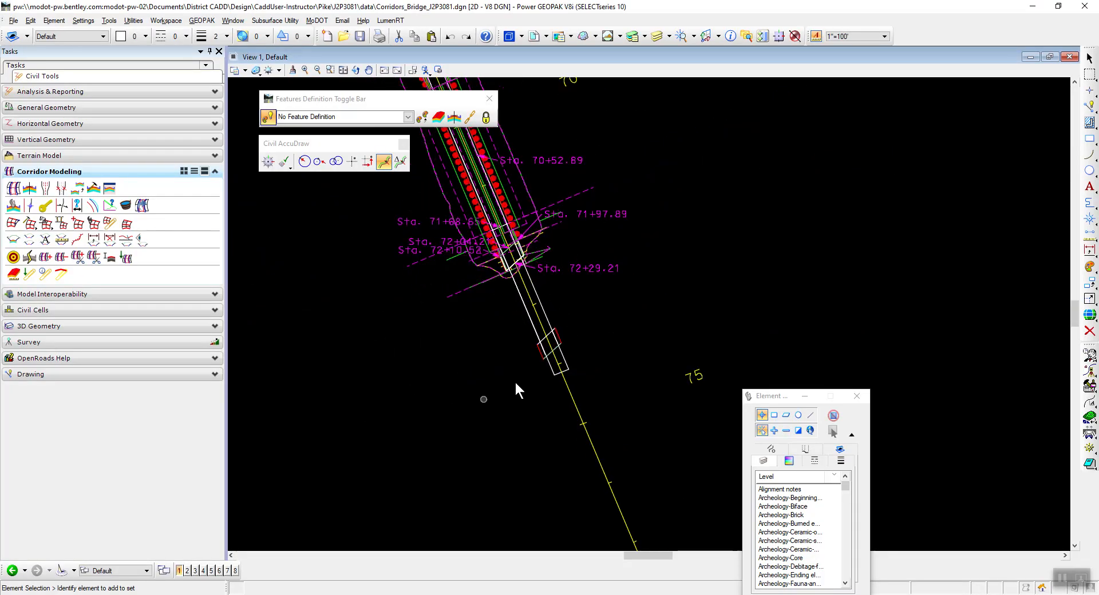
pyautogui.click(13, 188)
pyautogui.click(527, 291)
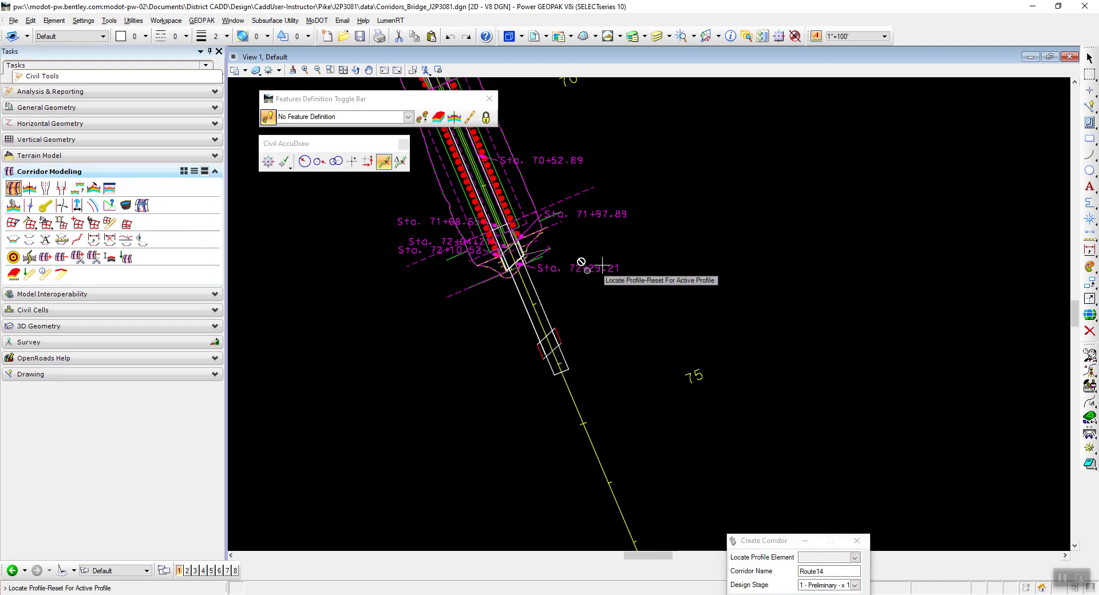
pyautogui.rightClick(654, 235)
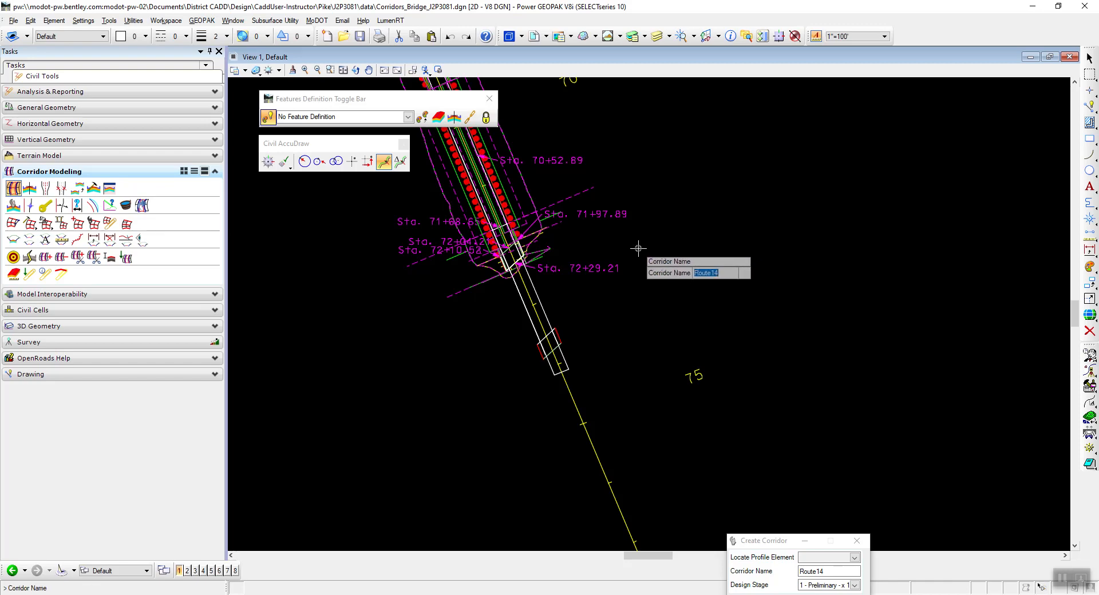
pyautogui.write('Bridge')
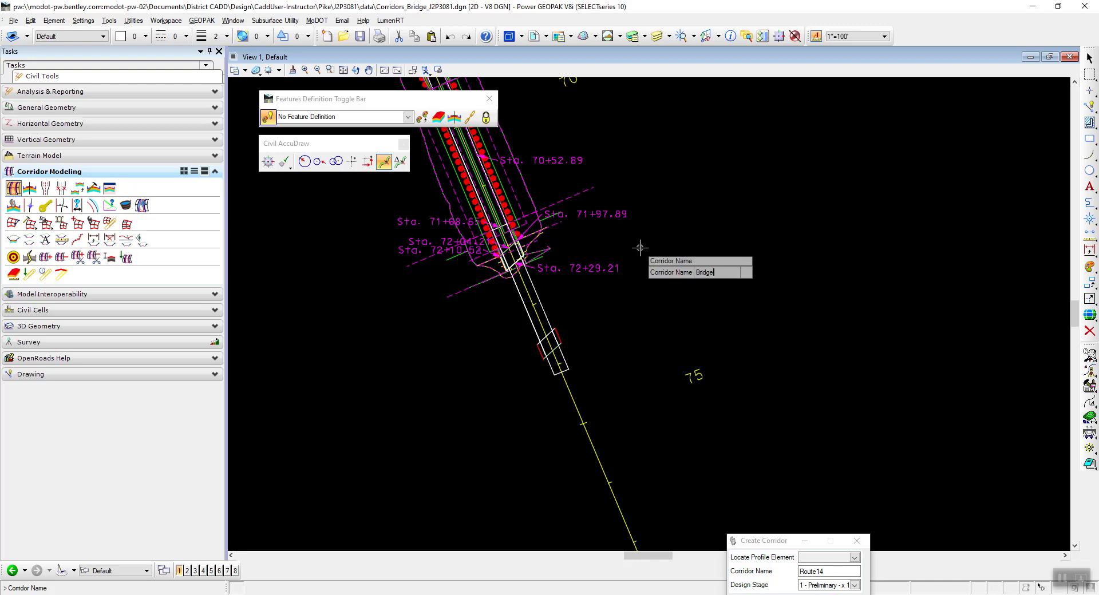
pyautogui.click(644, 249)
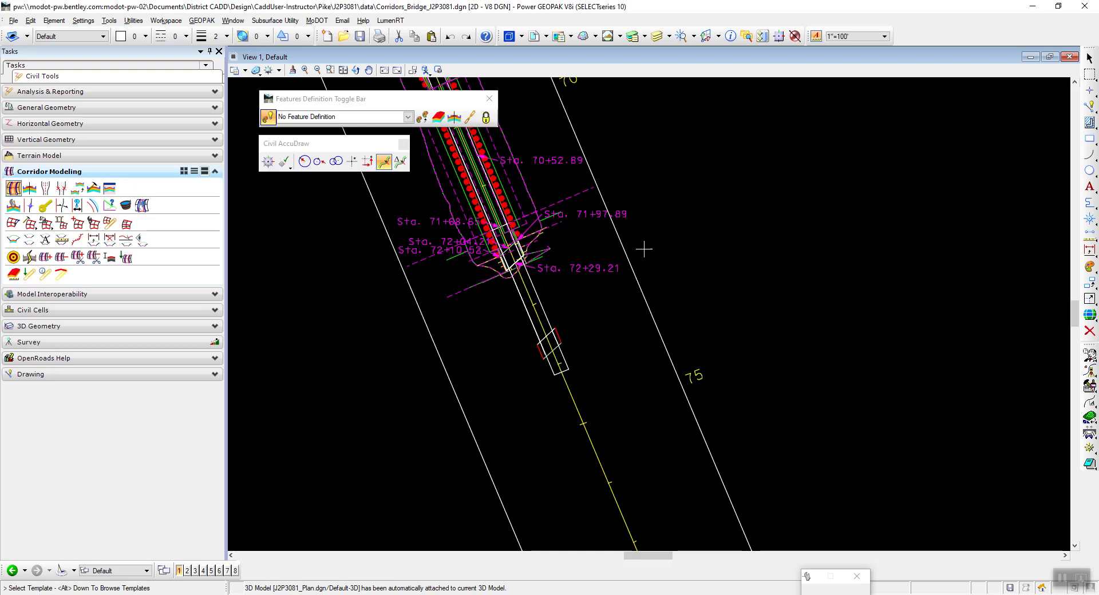
# Enlarge and reposition the Create Template Drop dialog so that all its settings are readable.
pyautogui.moveTo(581, 455); pyautogui.dragTo(413, 215)
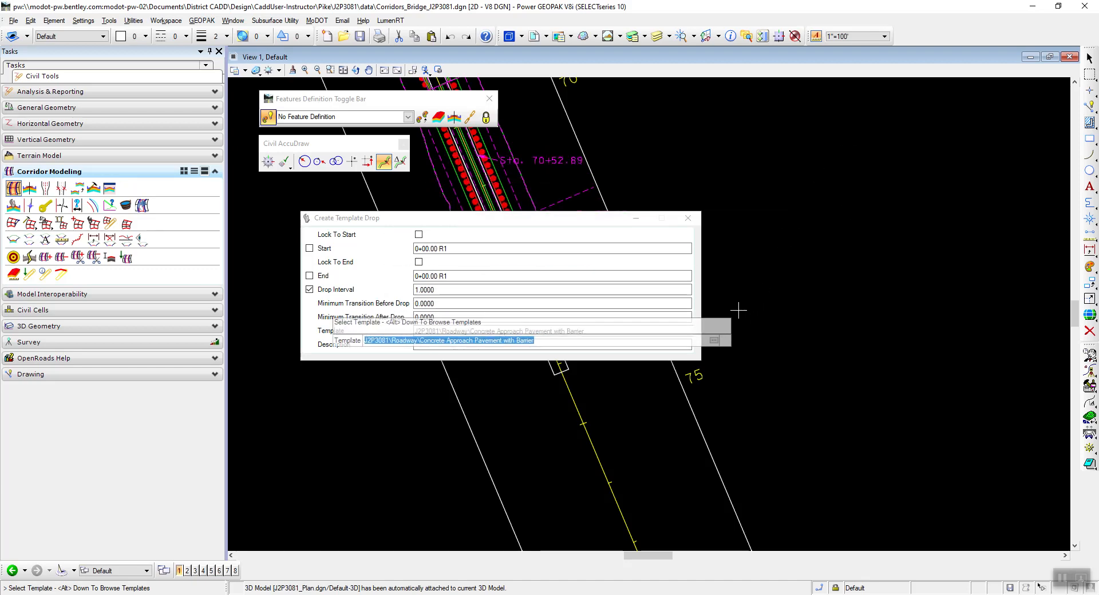
pyautogui.click(668, 331)
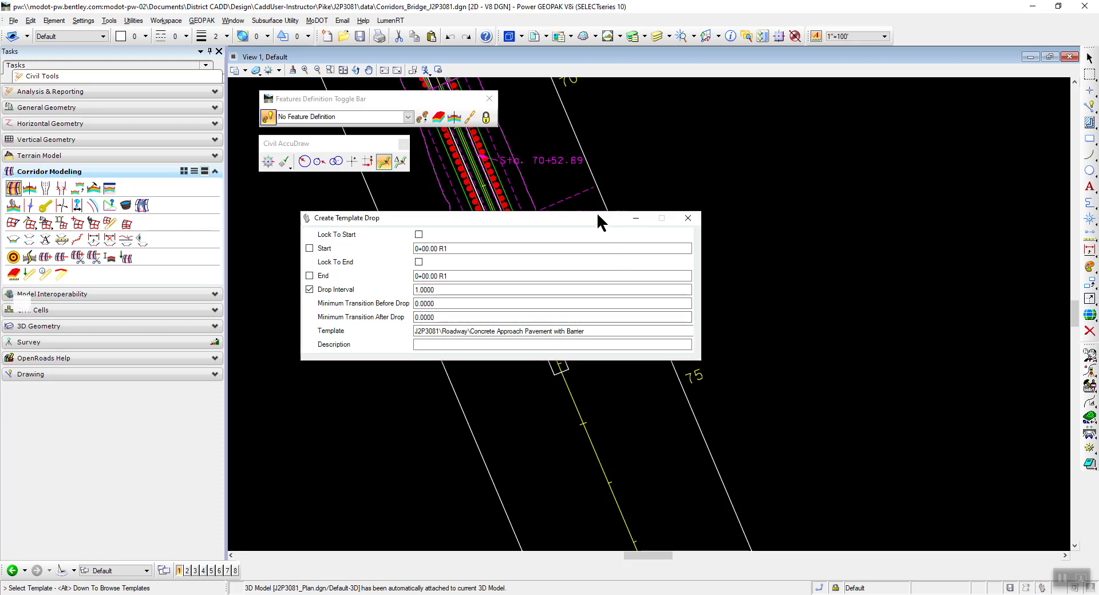
pyautogui.moveTo(600, 214); pyautogui.dragTo(598, 217)
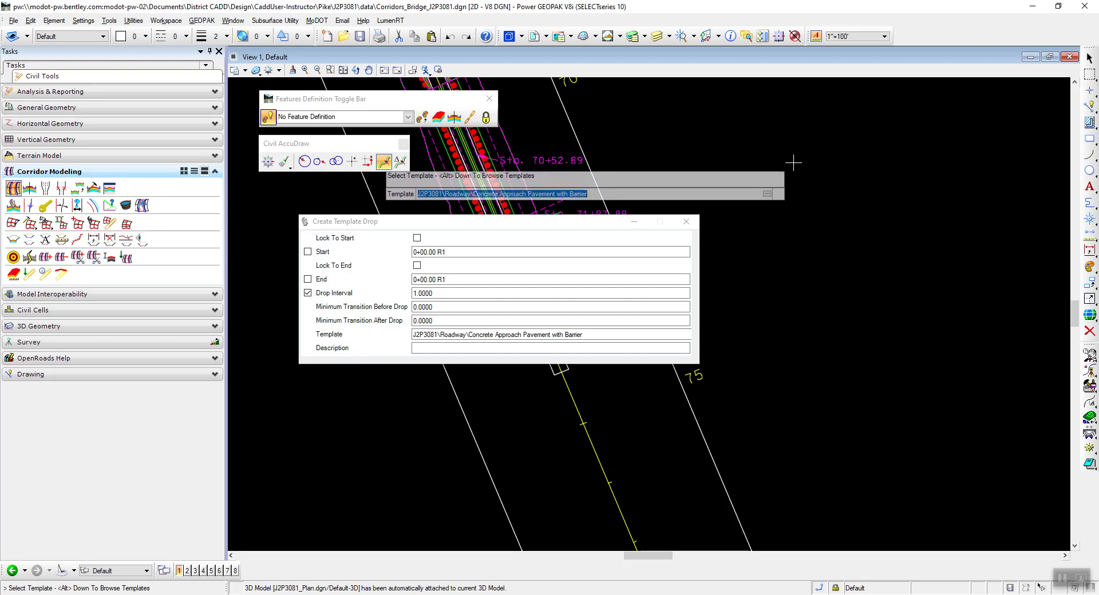
pyautogui.hotkey('alt', 'Down')
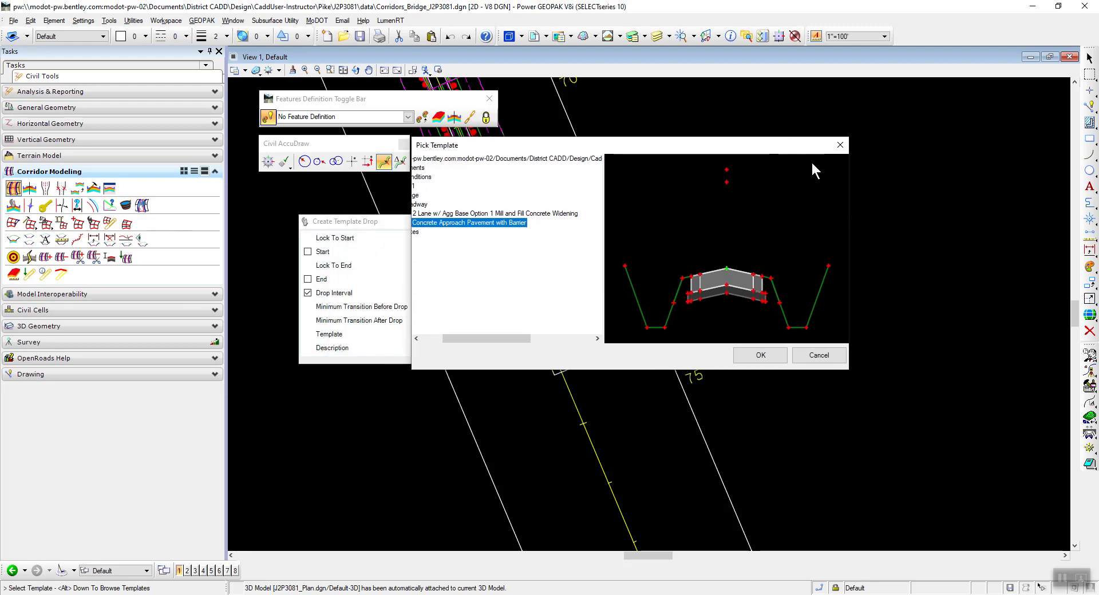
pyautogui.click(818, 354)
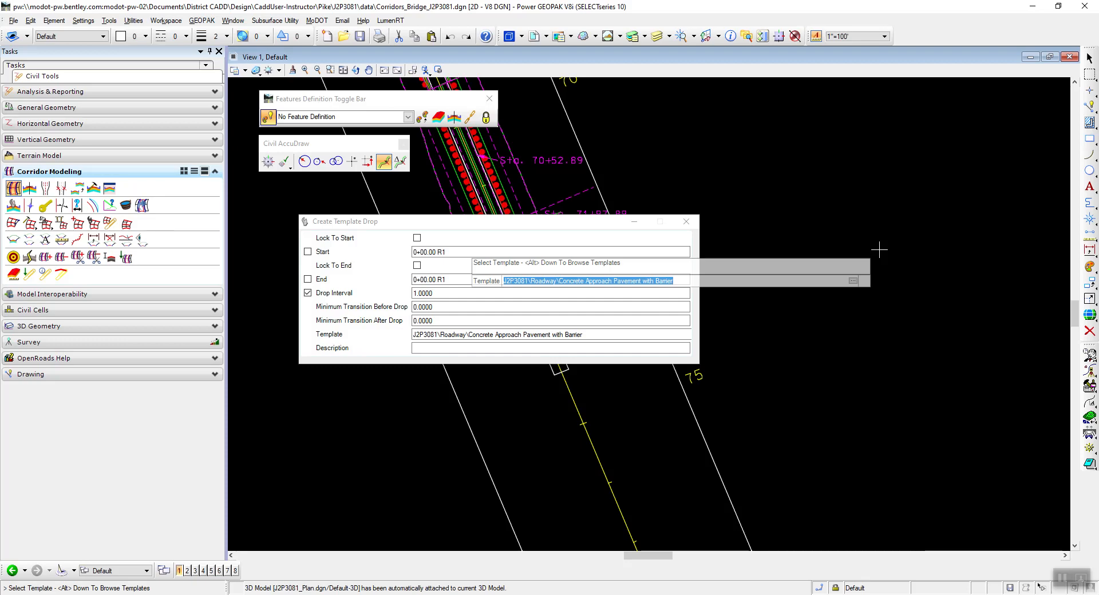
pyautogui.hotkey('alt', 'Down')
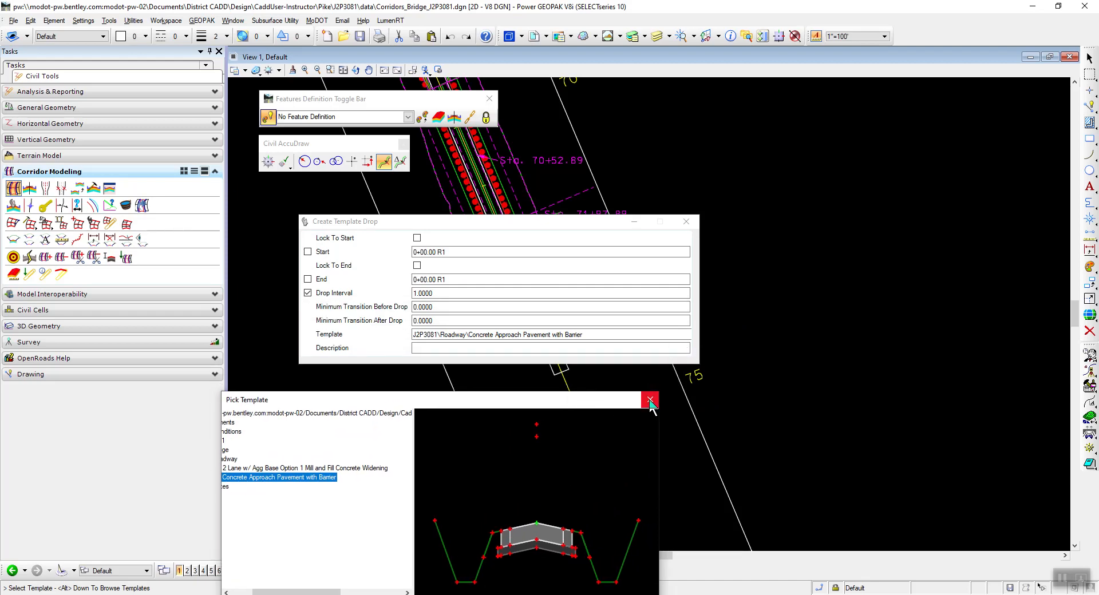
pyautogui.click(650, 401)
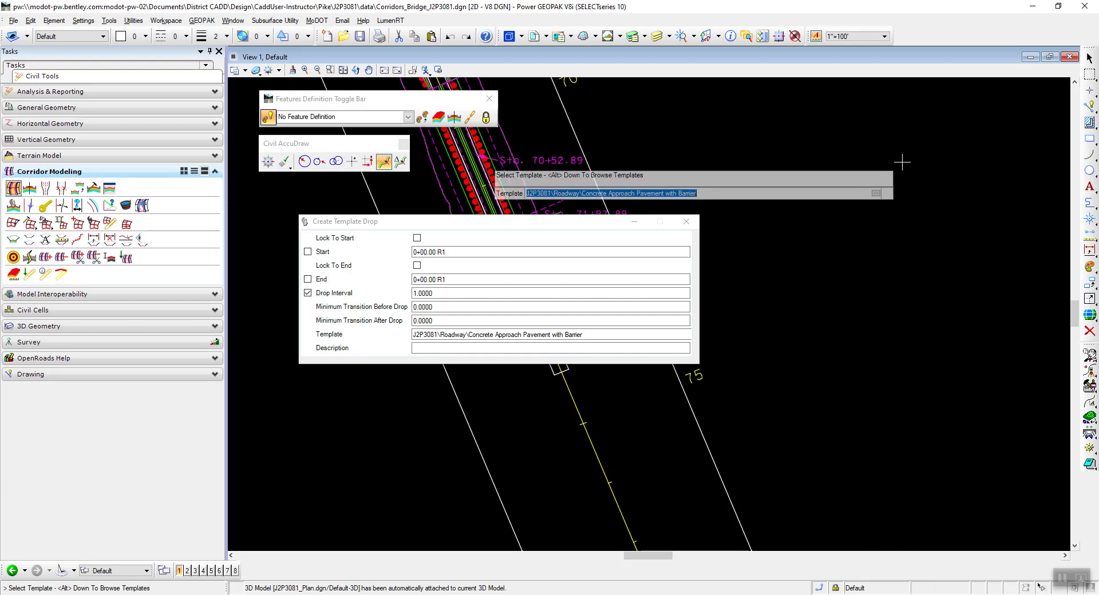
# Browse the template library and choose the Bridge template from the J2P3081 Bridge folder for the template drop.
pyautogui.hotkey('alt', 'Down')
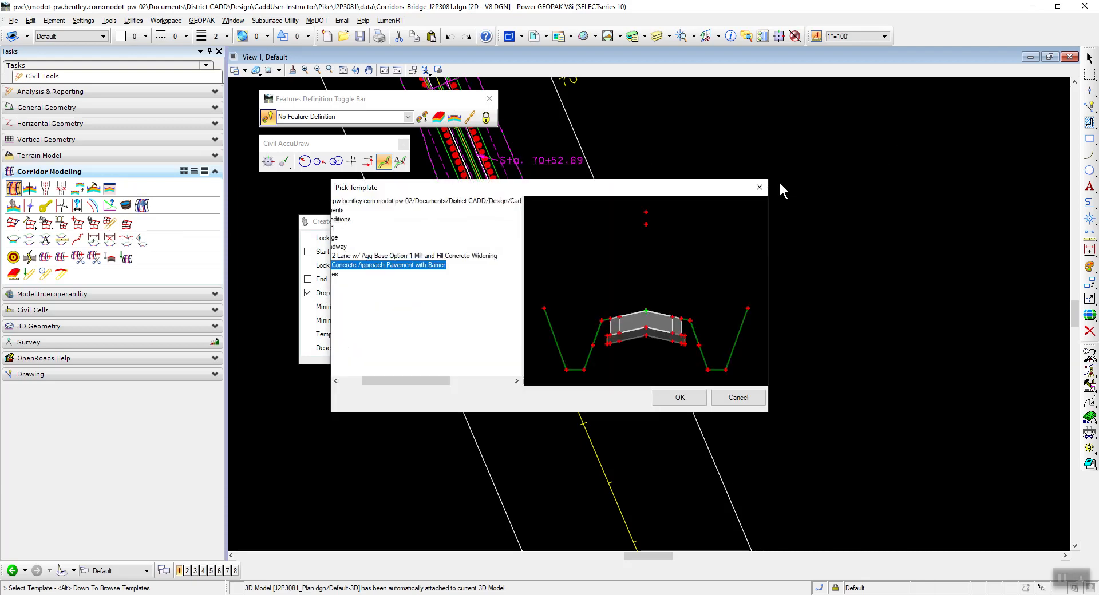
pyautogui.moveTo(399, 381); pyautogui.dragTo(361, 382)
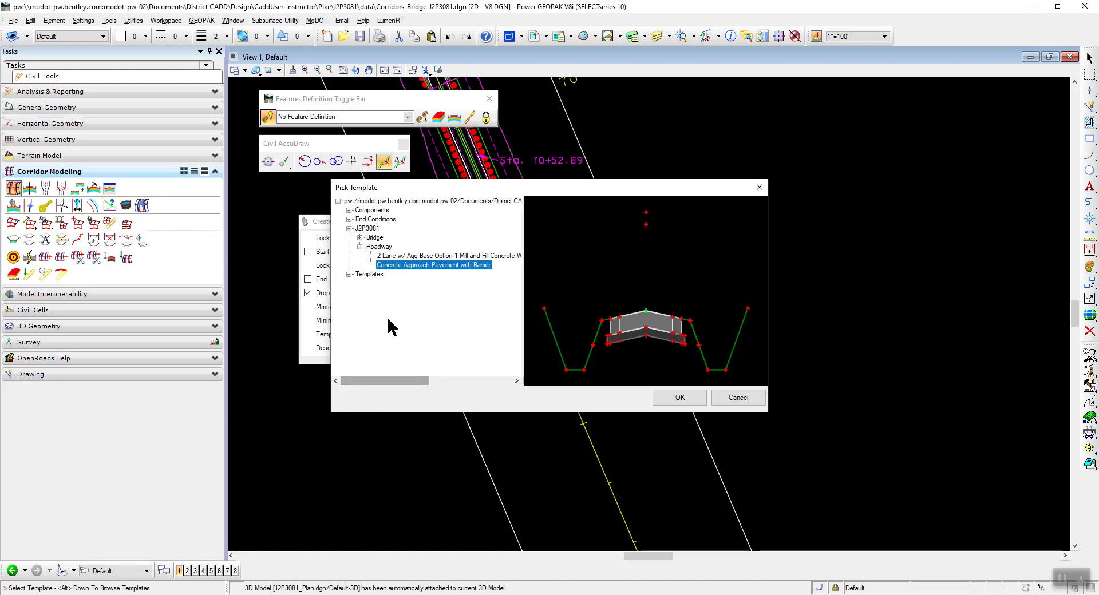
pyautogui.click(360, 247)
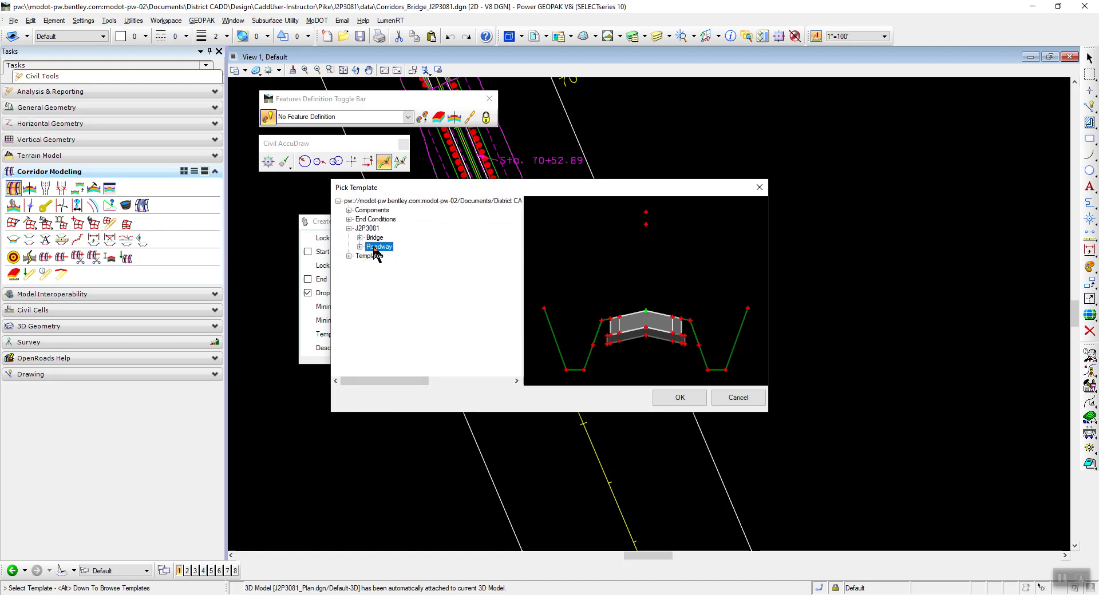
pyautogui.click(359, 238)
pyautogui.click(386, 257)
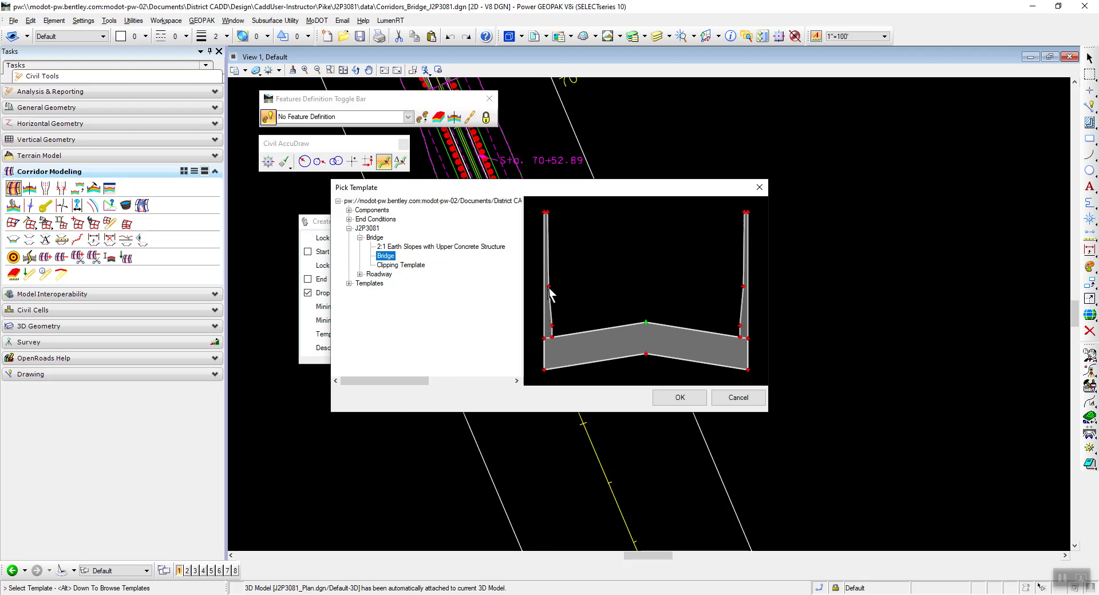
pyautogui.click(679, 398)
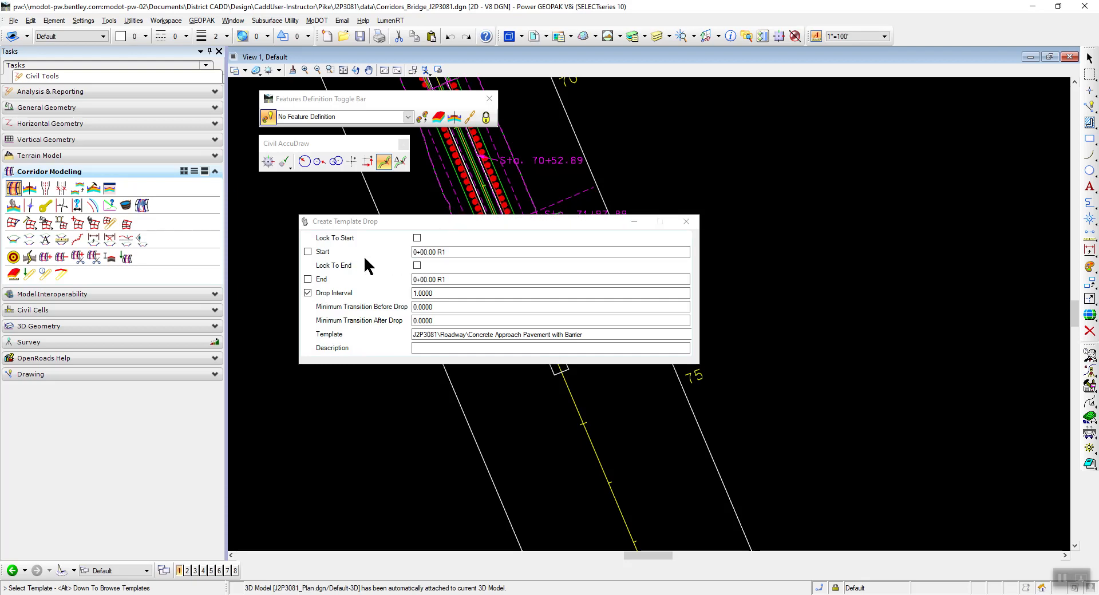
# Check the start station in the instructions PDF and set the template drop's start station to 72+20.
pyautogui.moveTo(448, 253); pyautogui.dragTo(409, 253)
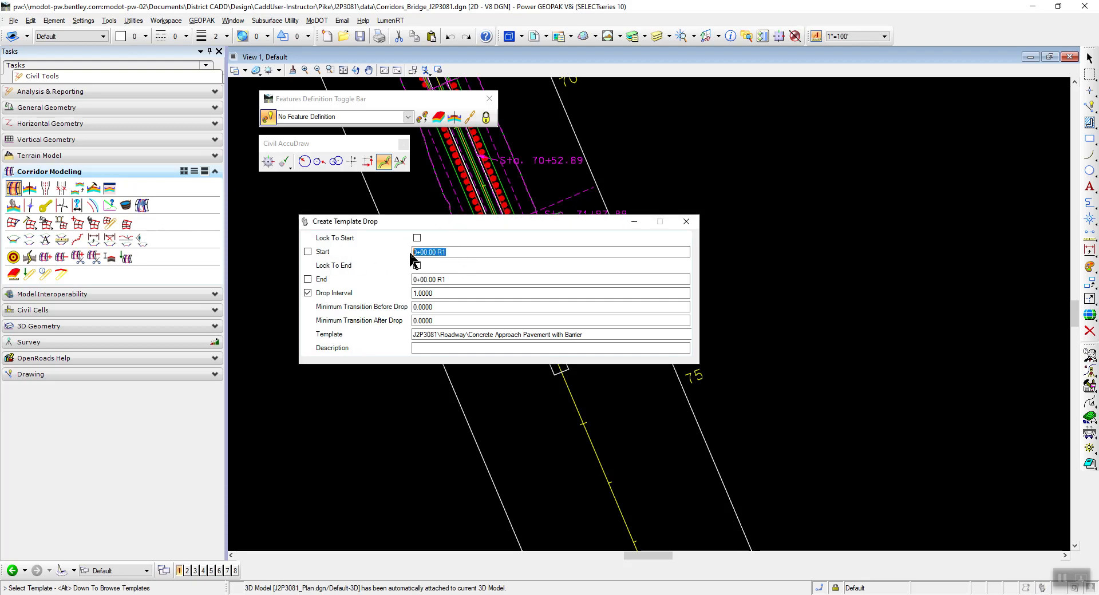
pyautogui.hotkey('alt', 'Tab')
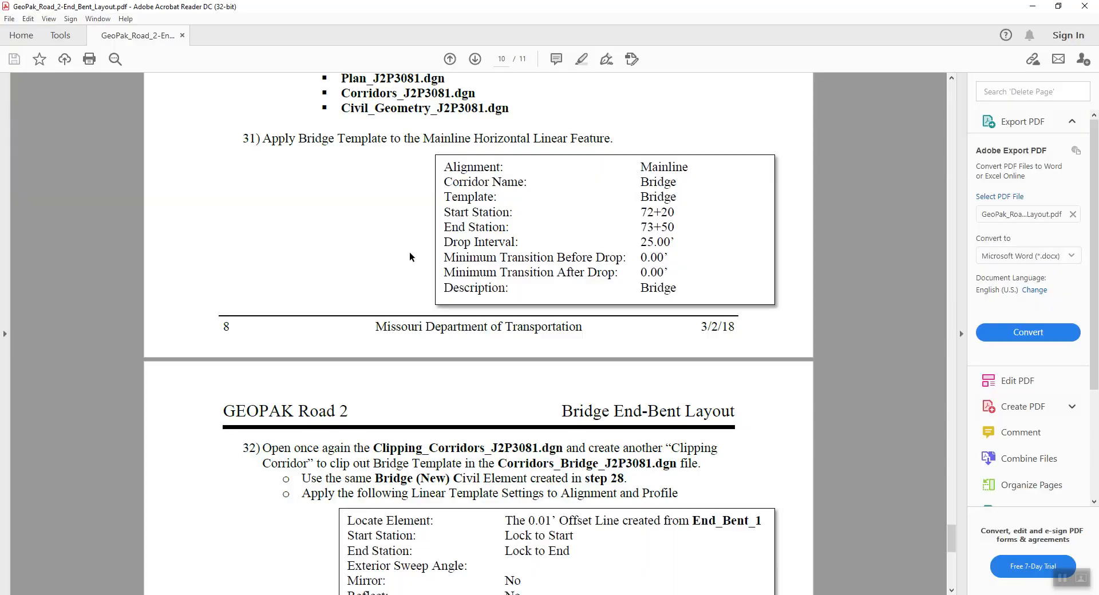
pyautogui.hotkey('alt', 'Tab')
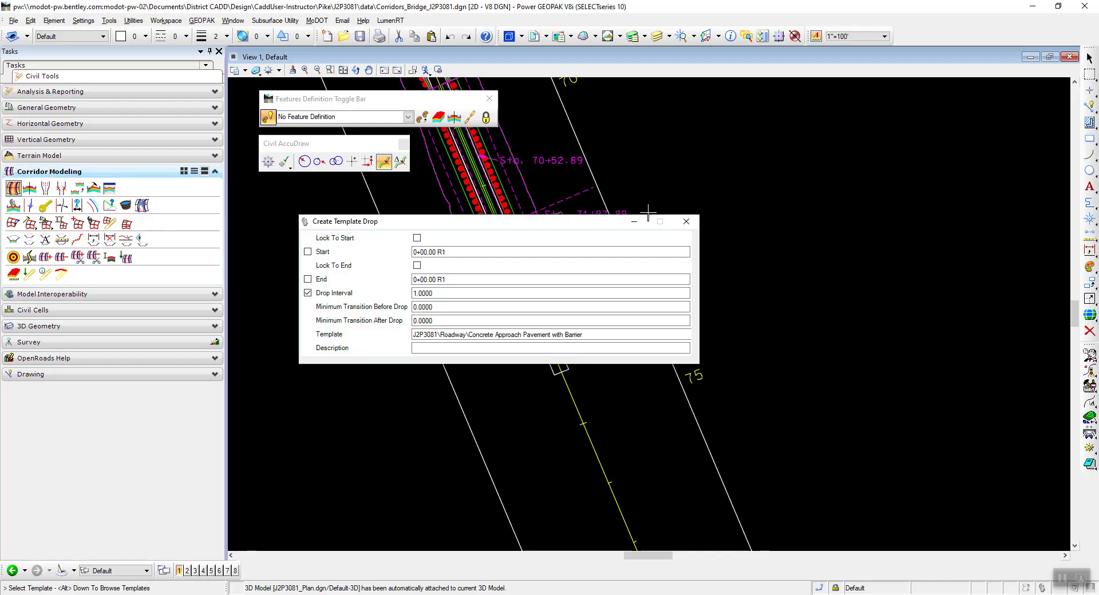
pyautogui.moveTo(448, 250); pyautogui.dragTo(398, 247)
pyautogui.write('72+20')
pyautogui.press('Tab')
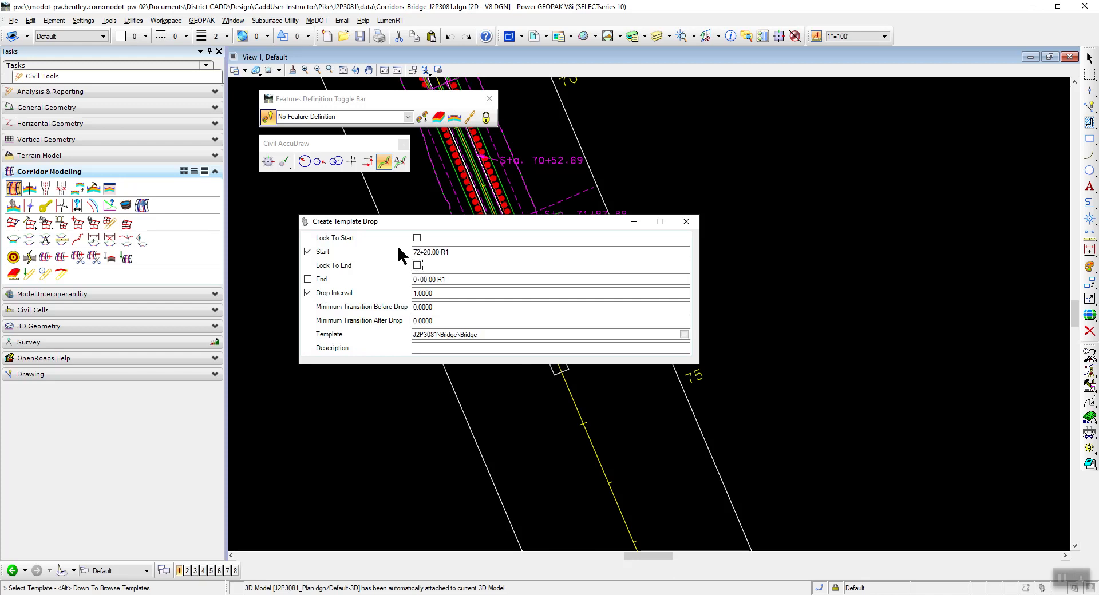
# Check the remaining values in the PDF and set the end station to 73+50 and the drop interval to 25.
pyautogui.hotkey('alt', 'Tab')
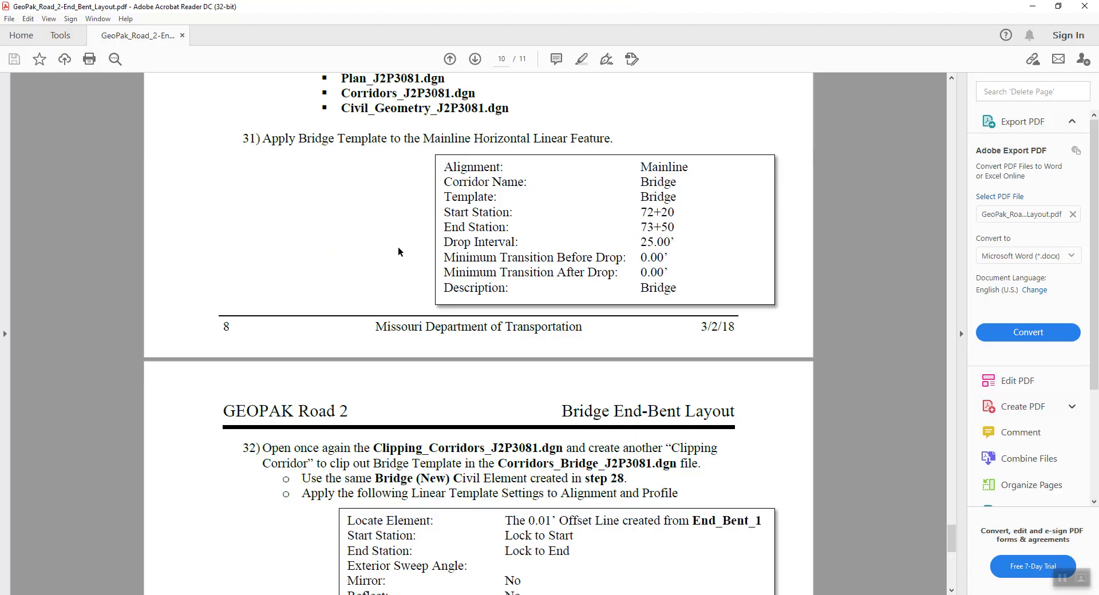
pyautogui.hotkey('alt', 'Tab')
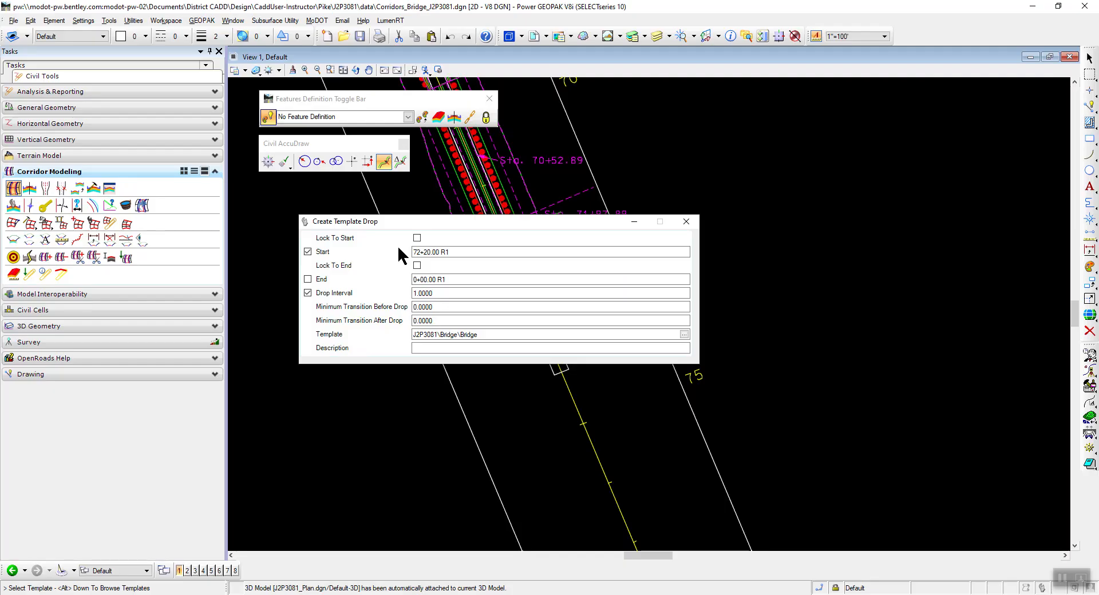
pyautogui.moveTo(454, 279); pyautogui.dragTo(413, 279)
pyautogui.write('73+50')
pyautogui.press('Tab')
pyautogui.moveTo(438, 293); pyautogui.dragTo(412, 293)
pyautogui.write('25')
pyautogui.press('Tab')
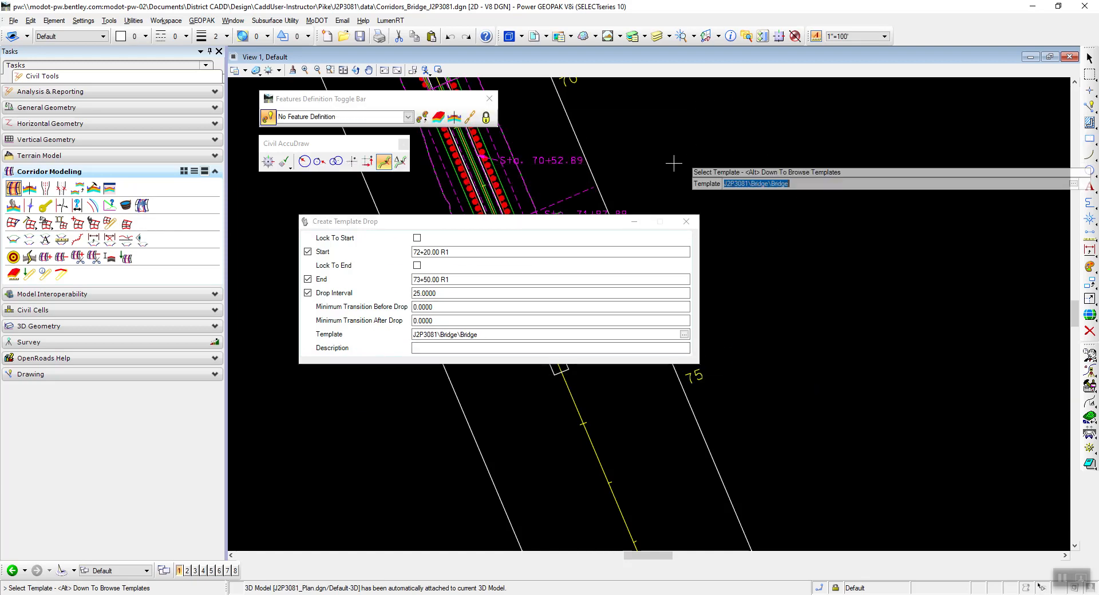
# Accept the template, stations, interval, 0.0000 transitions and blank description to place the Bridge template drop, and close its dialog.
pyautogui.click(634, 151)
pyautogui.click(634, 151)
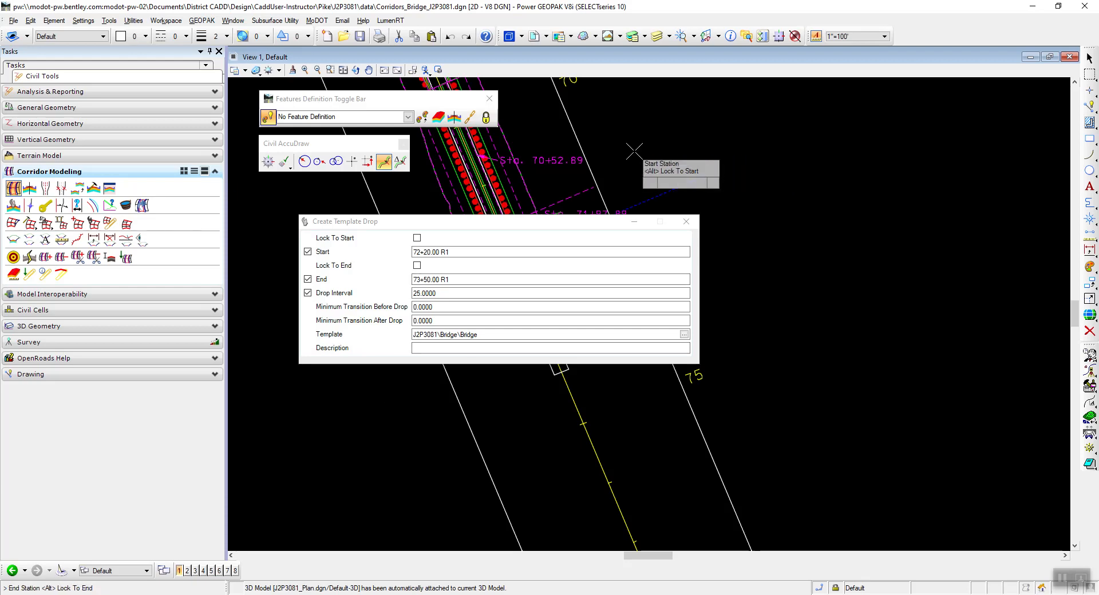
pyautogui.click(634, 151)
pyautogui.click(634, 152)
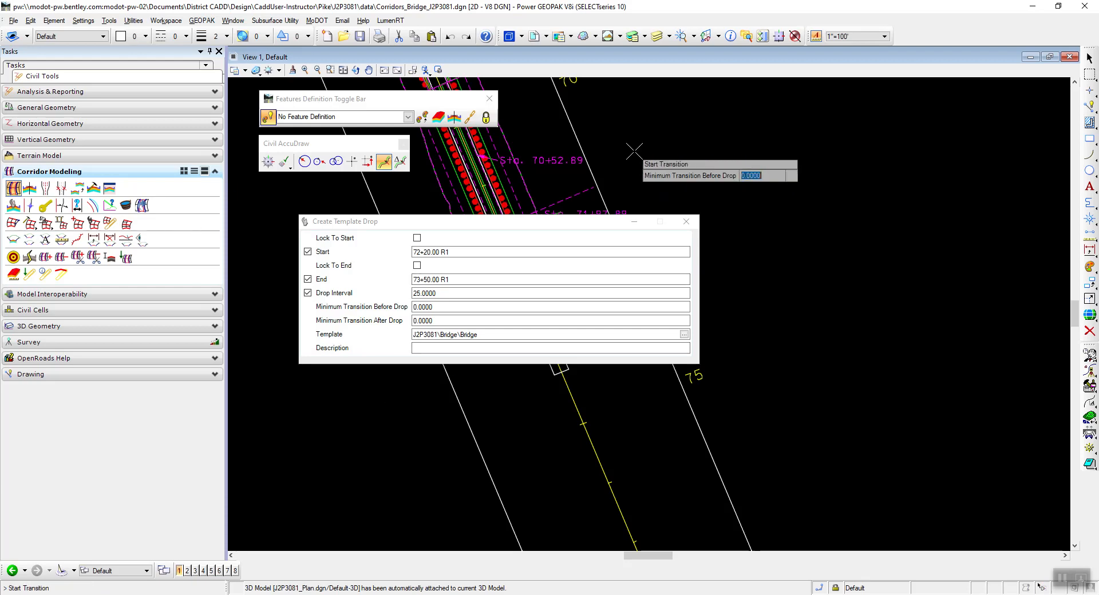
pyautogui.click(634, 152)
pyautogui.click(634, 152)
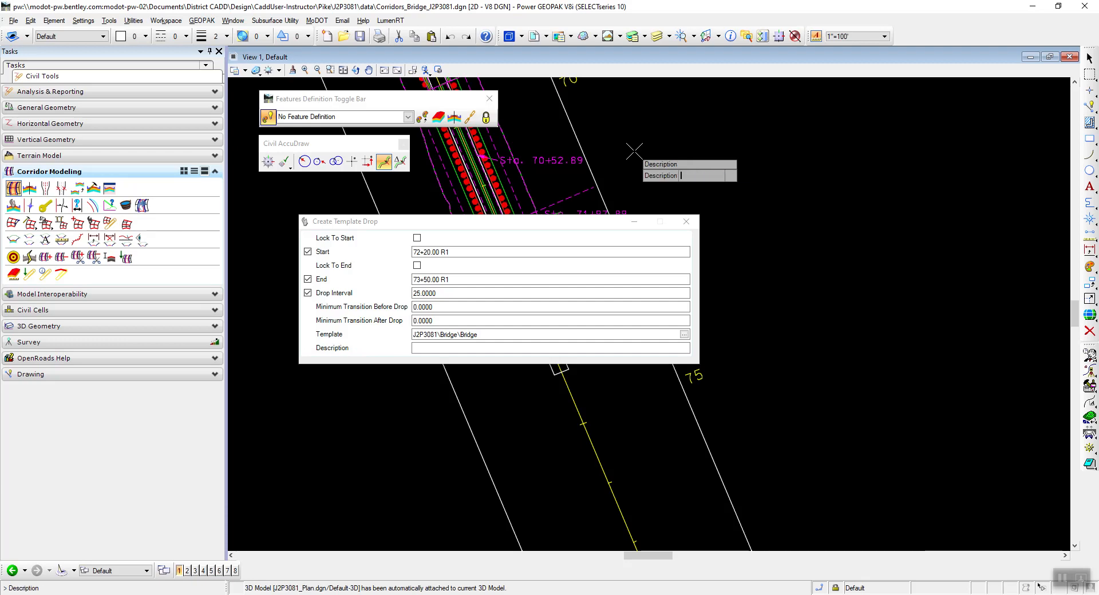
pyautogui.click(634, 152)
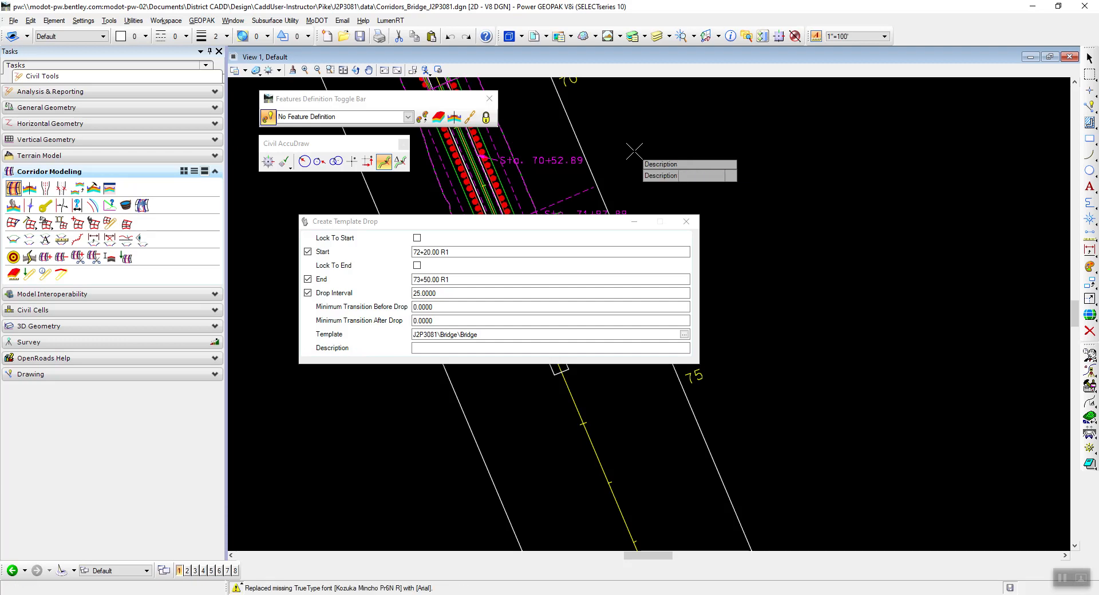
pyautogui.moveTo(572, 225); pyautogui.dragTo(444, 368)
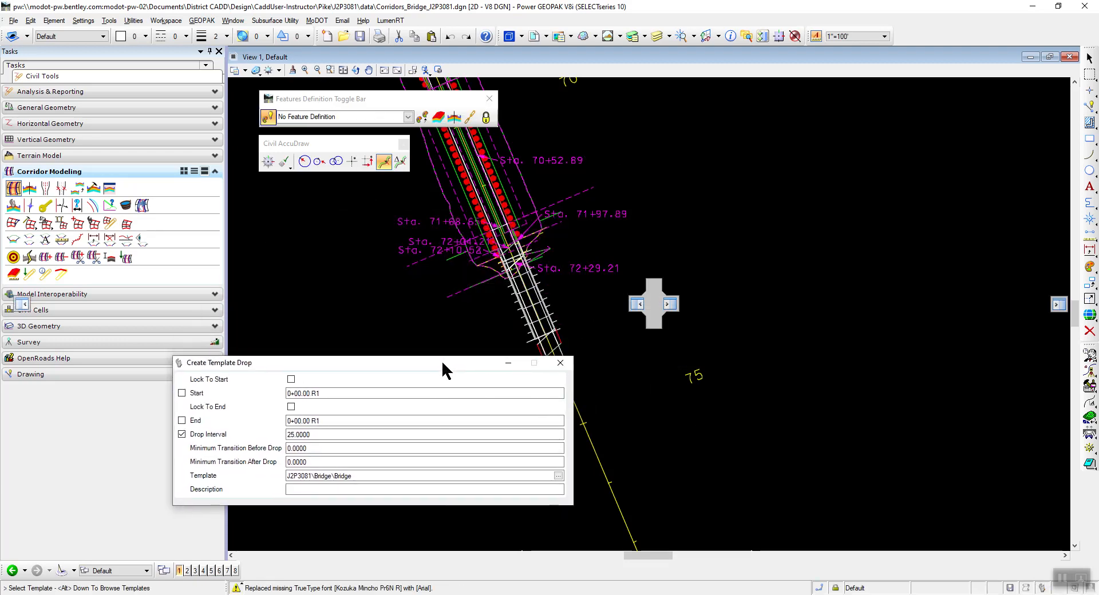
pyautogui.click(561, 366)
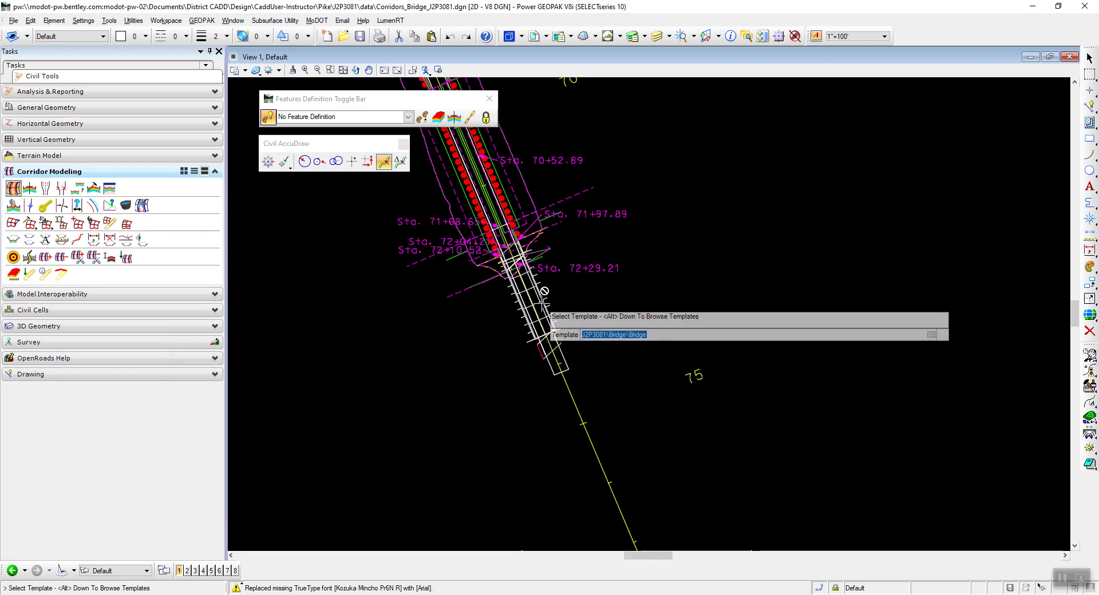
# Show the 3D model view beside the plan view and examine the bridge corridor where it meets the roadway at the end bent.
pyautogui.scroll(3, 545, 295)
pyautogui.scroll(-2, 412, 326)
pyautogui.scroll(1, 486, 316)
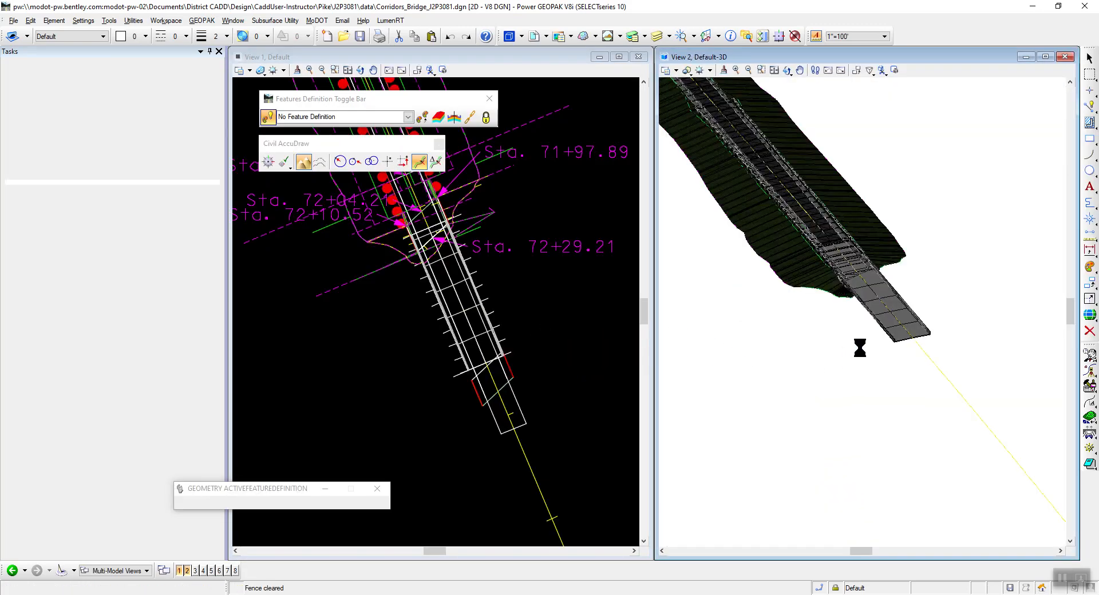
pyautogui.scroll(4, 938, 268)
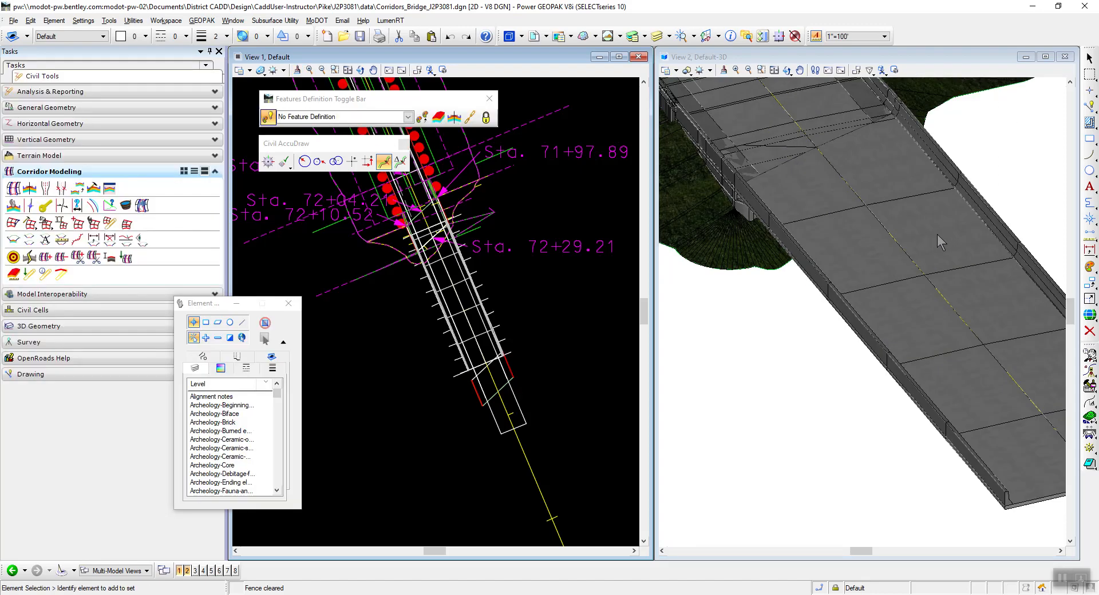
pyautogui.scroll(-2, 815, 256)
pyautogui.scroll(-2, 815, 259)
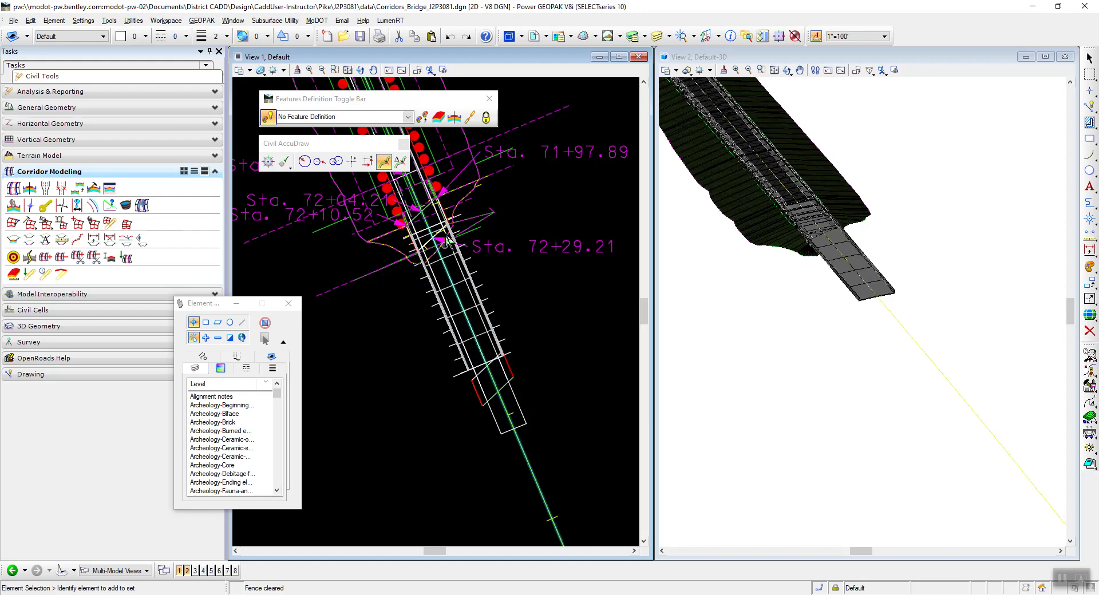
pyautogui.scroll(3, 708, 286)
pyautogui.scroll(-2, 708, 286)
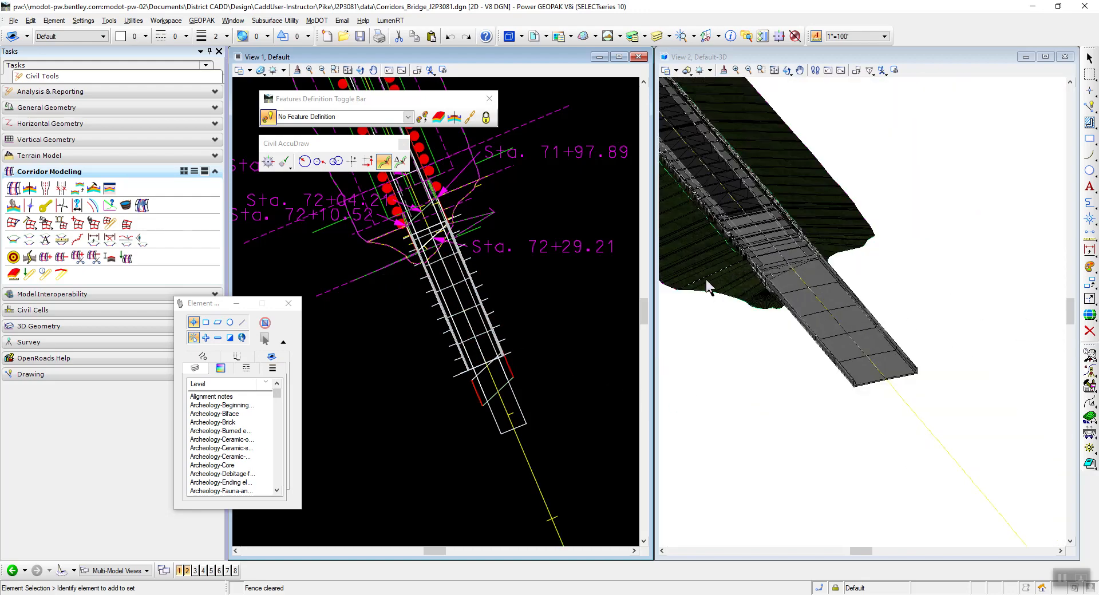
pyautogui.scroll(2, 758, 194)
pyautogui.scroll(-1, 758, 194)
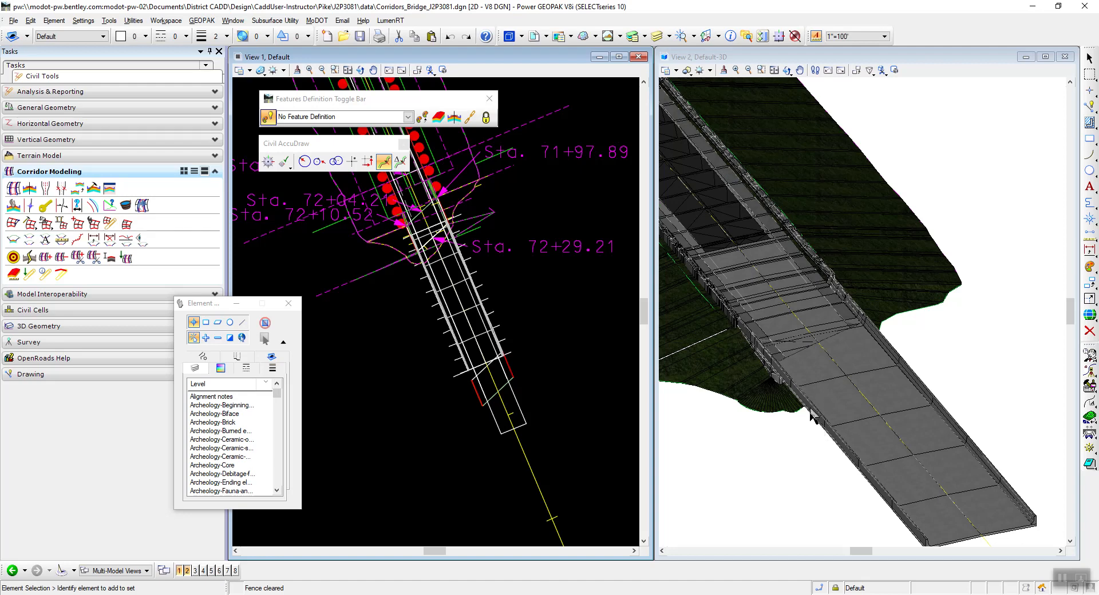
# Brighten the 3D view's lighting with Default Lighting left off, and inspect the bridge barrier and deck around the end bent.
pyautogui.scroll(3, 756, 310)
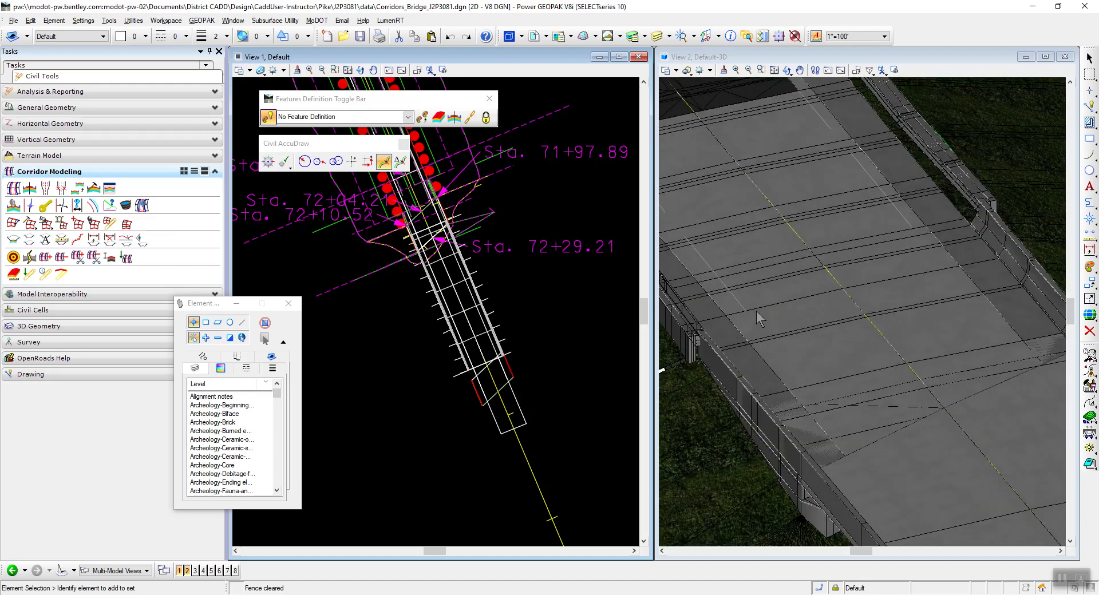
pyautogui.scroll(-3, 754, 317)
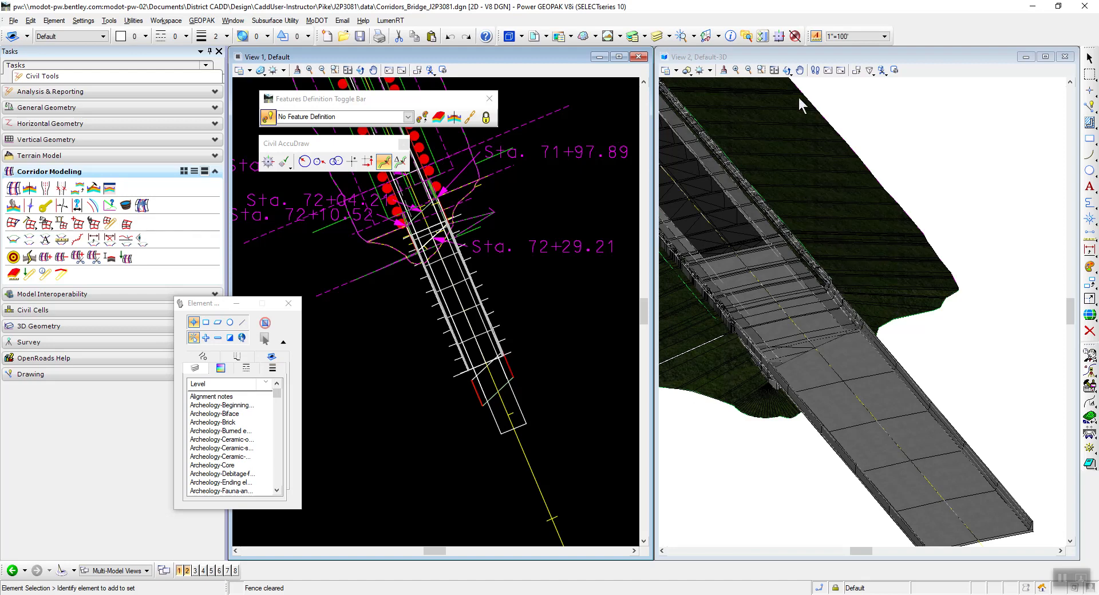
pyautogui.click(781, 56)
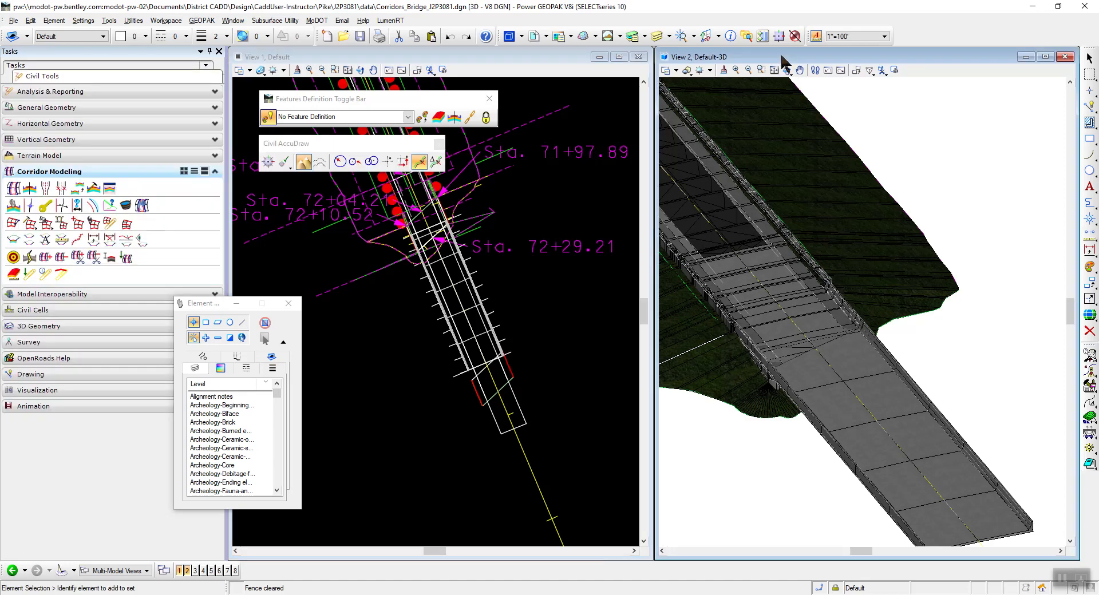
pyautogui.click(786, 69)
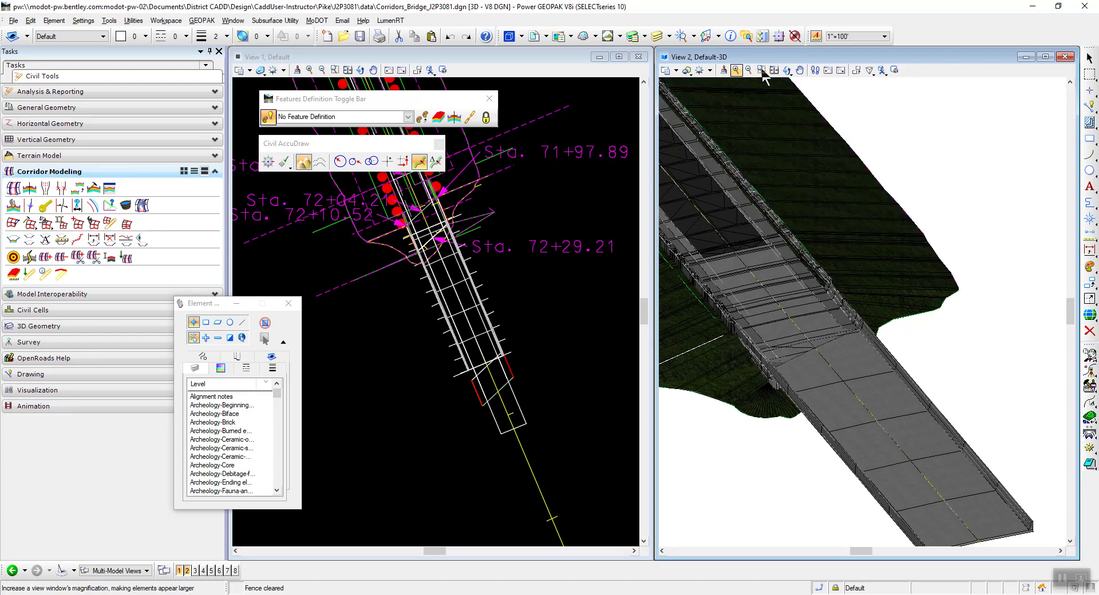
pyautogui.click(708, 70)
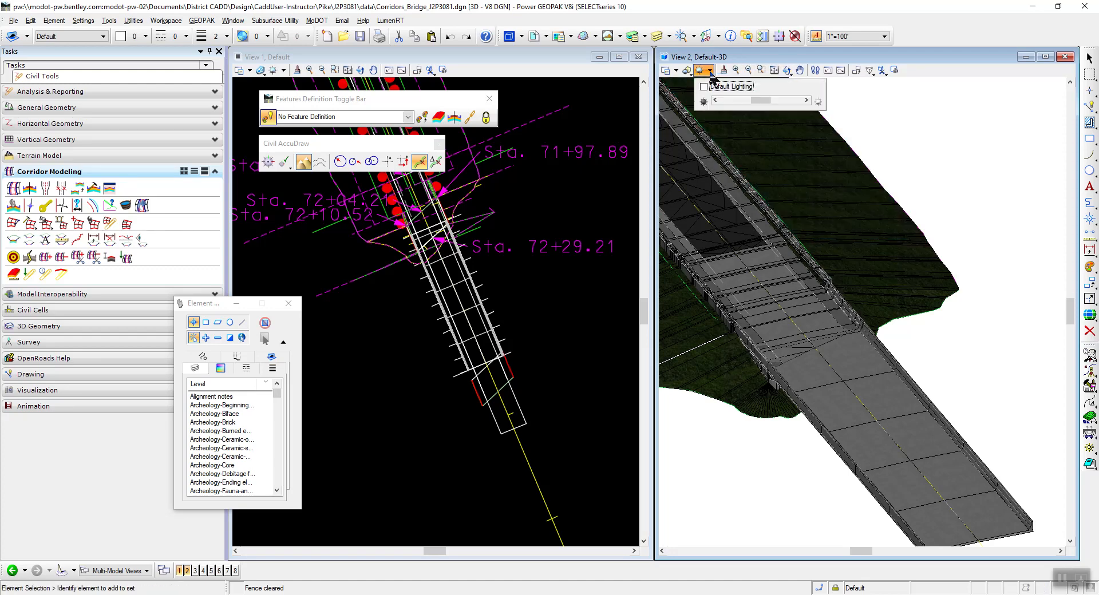
pyautogui.moveTo(764, 103); pyautogui.dragTo(795, 101)
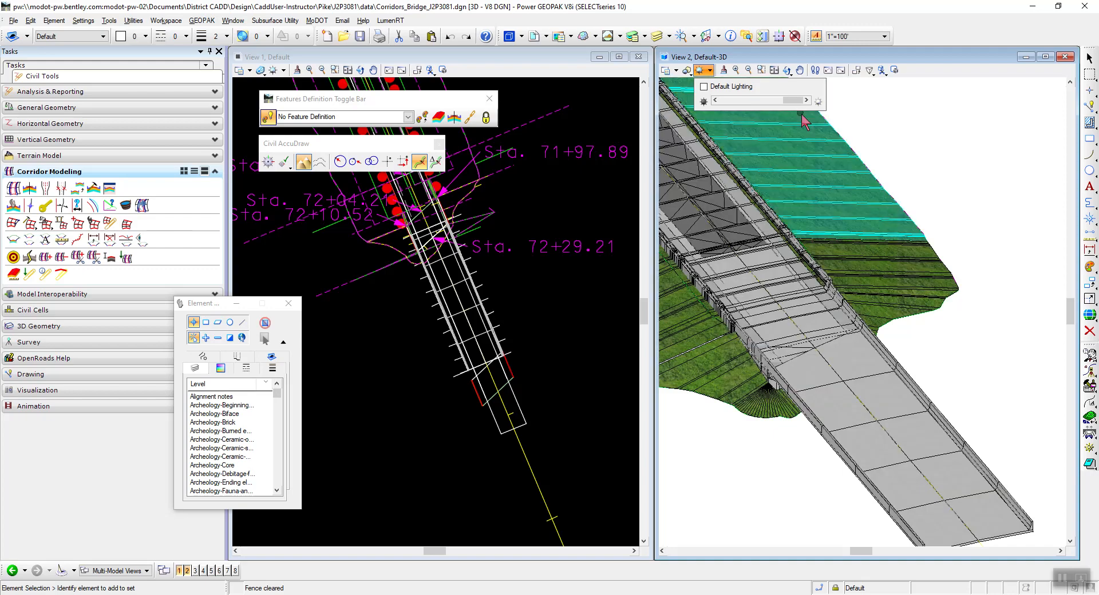
pyautogui.click(994, 365)
pyautogui.scroll(5, 755, 356)
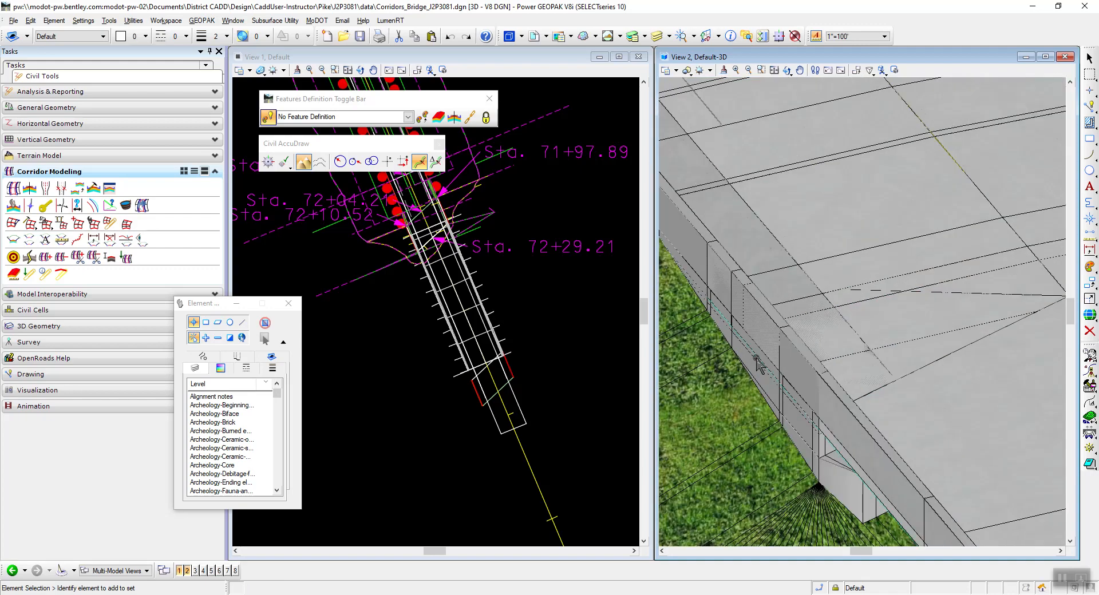
pyautogui.scroll(-5, 758, 357)
pyautogui.scroll(3, 708, 286)
pyautogui.scroll(-1, 708, 286)
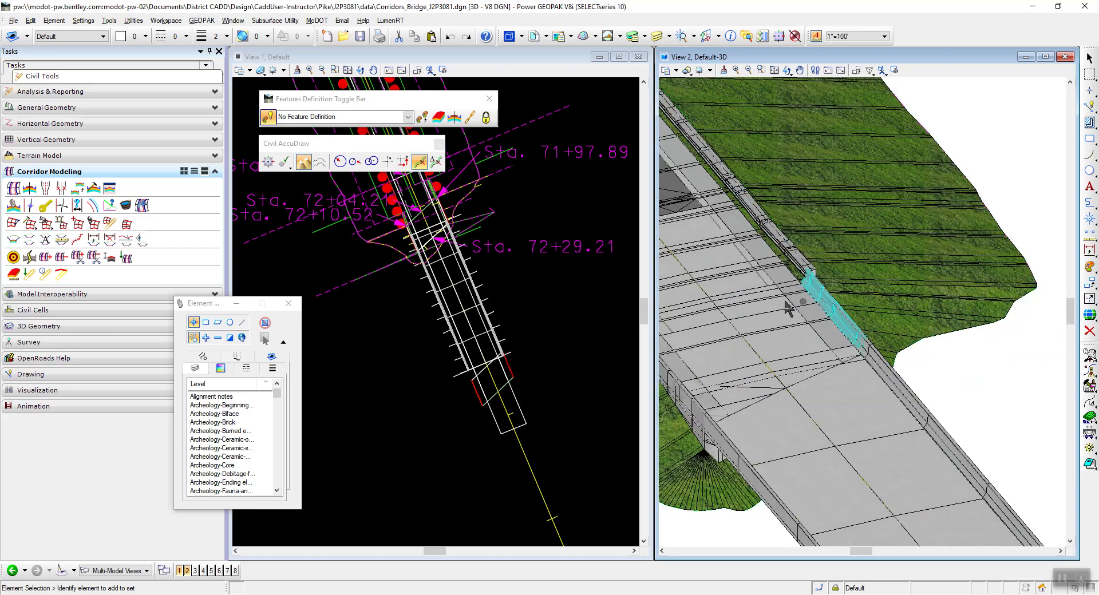
# Read instruction 32 in the PDF, open Clipping_Corridors_J2P3081.dgn, and check in Corridors_Bridge_J2P3081.dgn.
pyautogui.hotkey('alt', 'Tab')
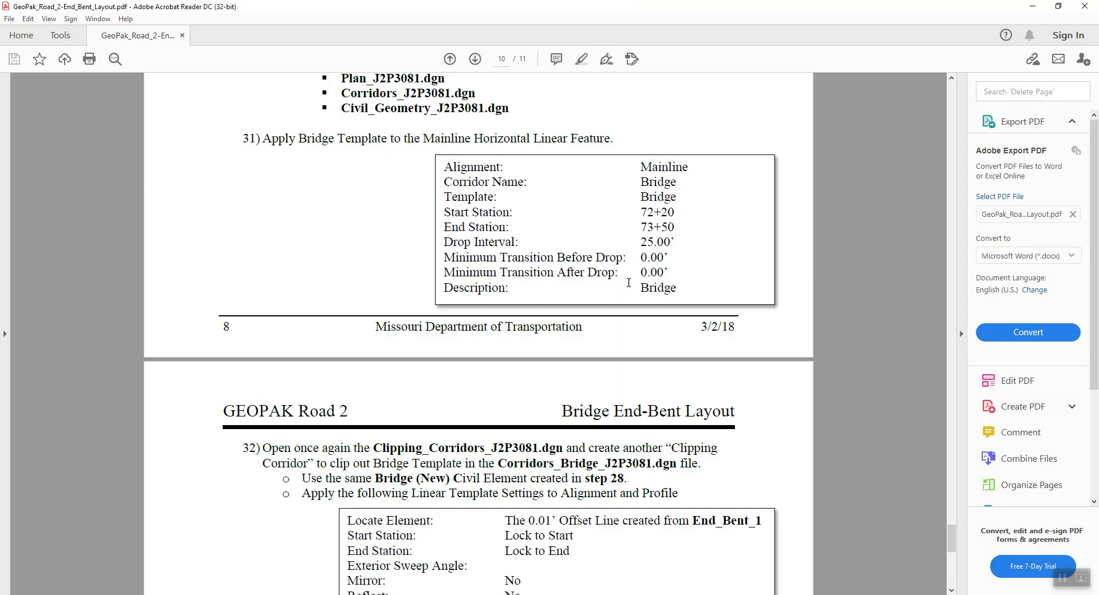
pyautogui.scroll(-5, 556, 262)
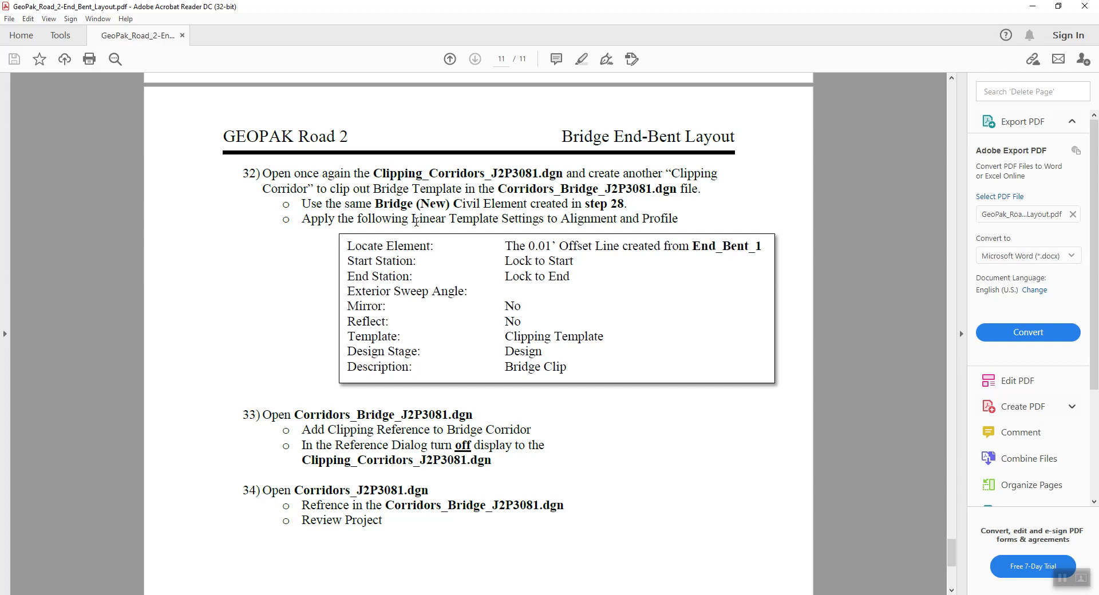
pyautogui.scroll(-1, 408, 228)
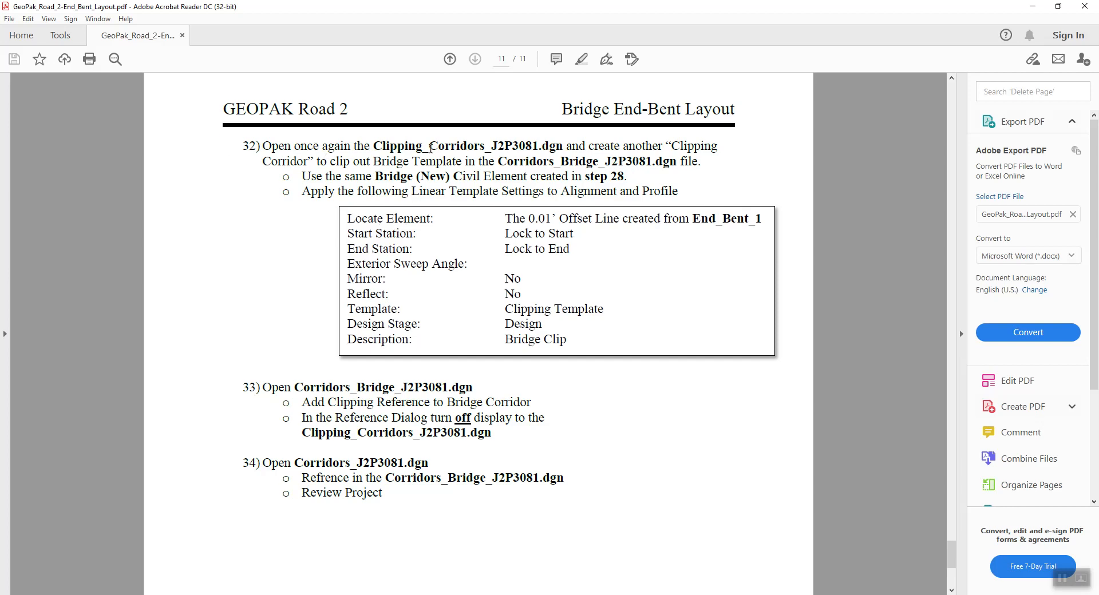
pyautogui.hotkey('alt', 'Tab')
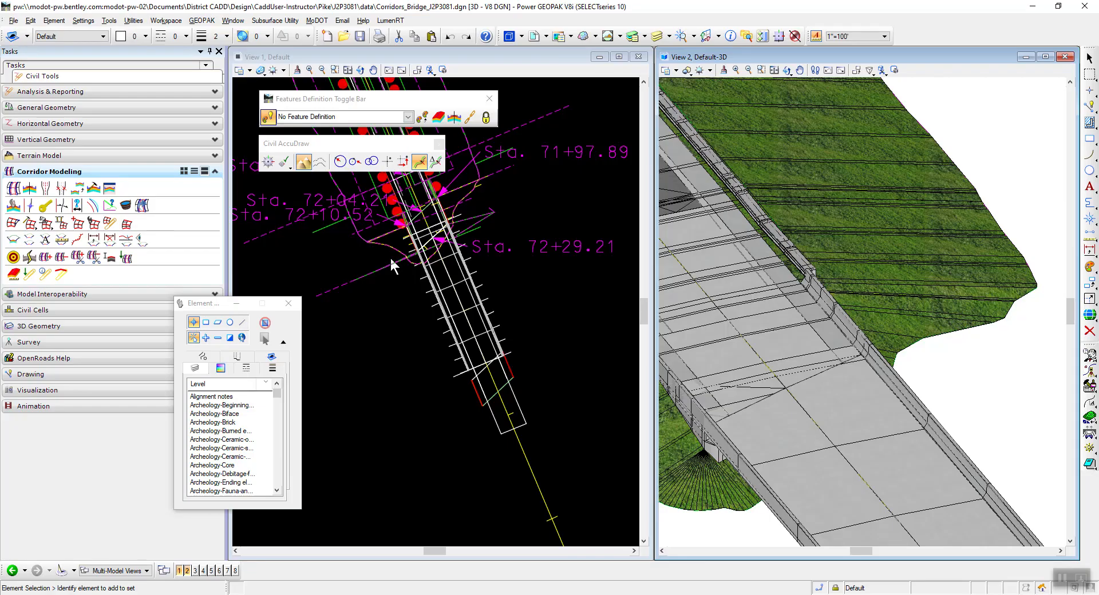
pyautogui.click(13, 21)
pyautogui.click(31, 46)
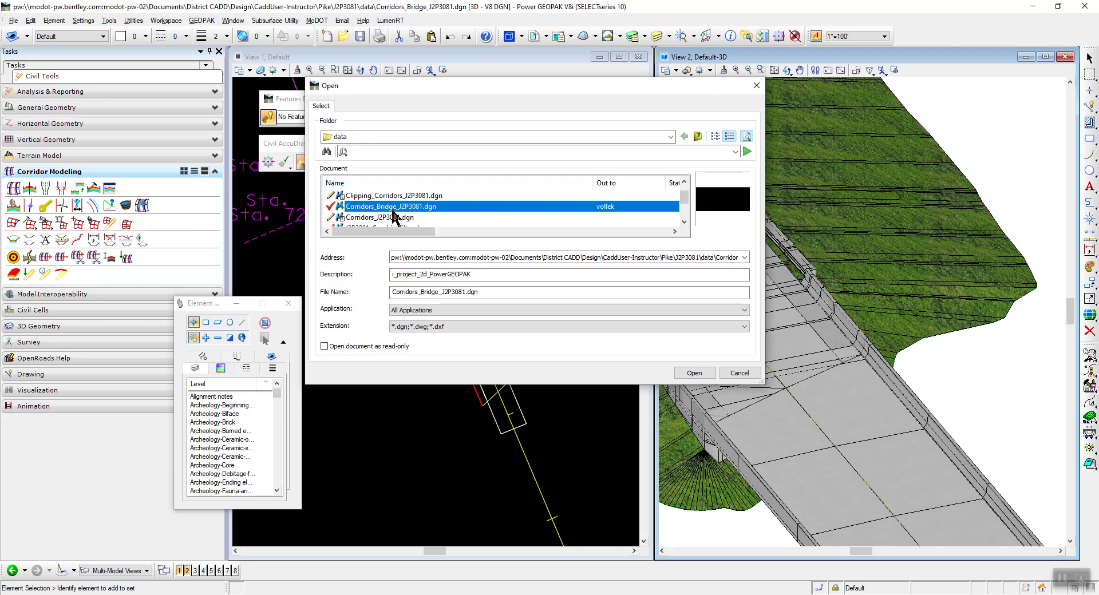
pyautogui.doubleClick(385, 194)
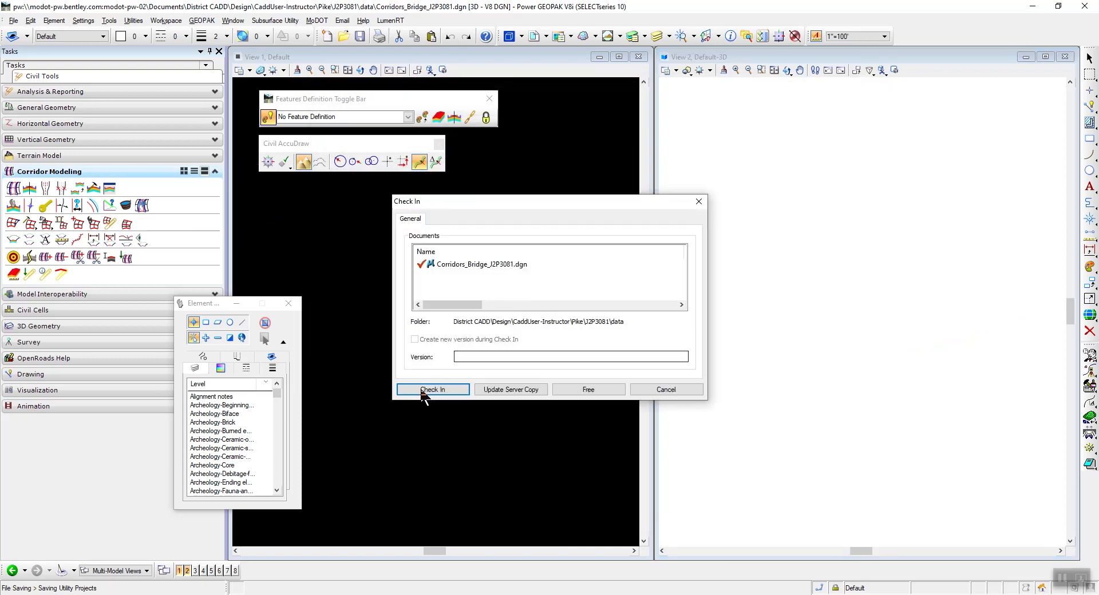
pyautogui.click(425, 389)
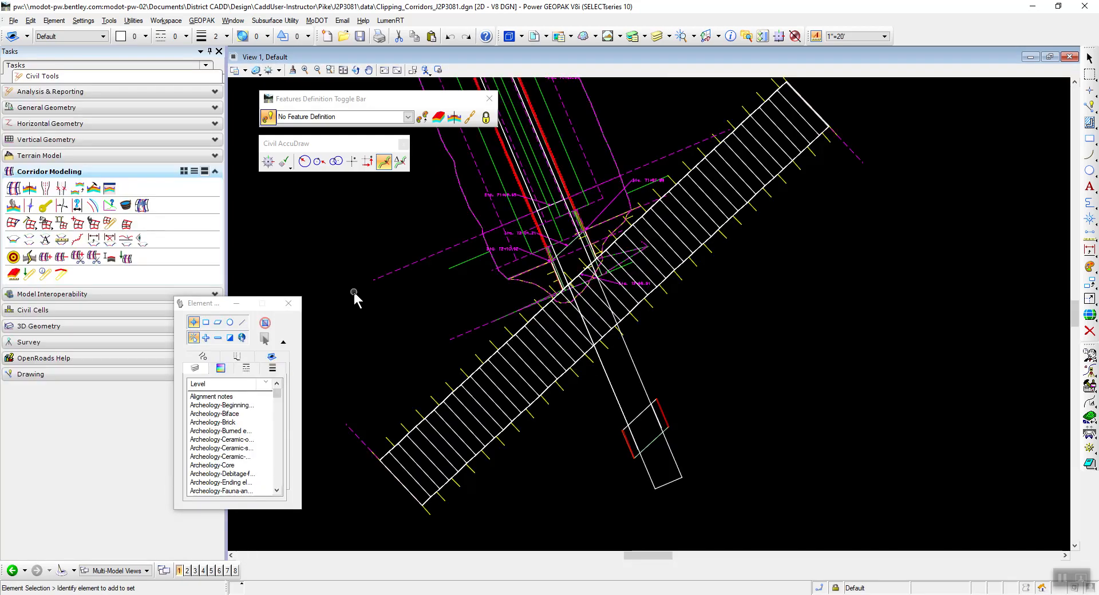
# Start Apply Linear Template on the Bridge (New) line along the existing Roadway Clip, and lock it to the line's start and end.
pyautogui.hotkey('alt', 'Tab')
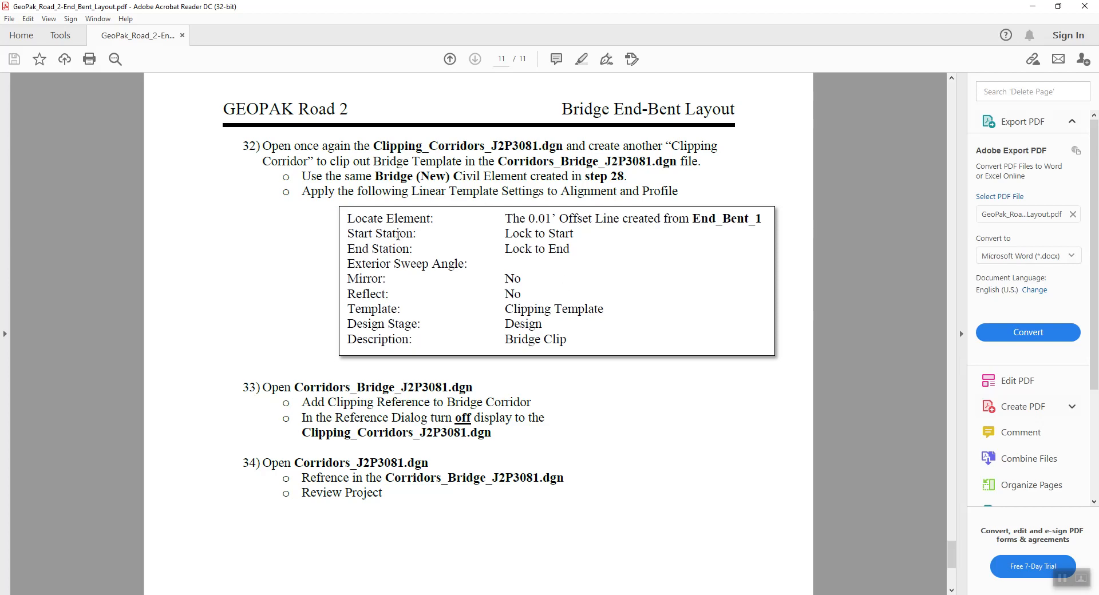
pyautogui.hotkey('alt', 'Tab')
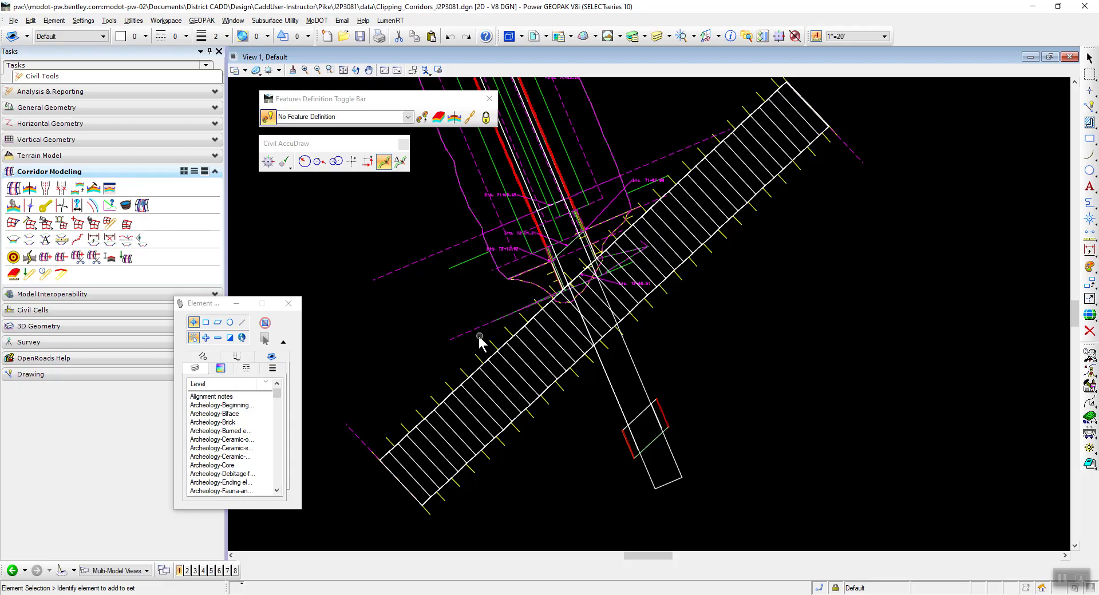
pyautogui.click(489, 359)
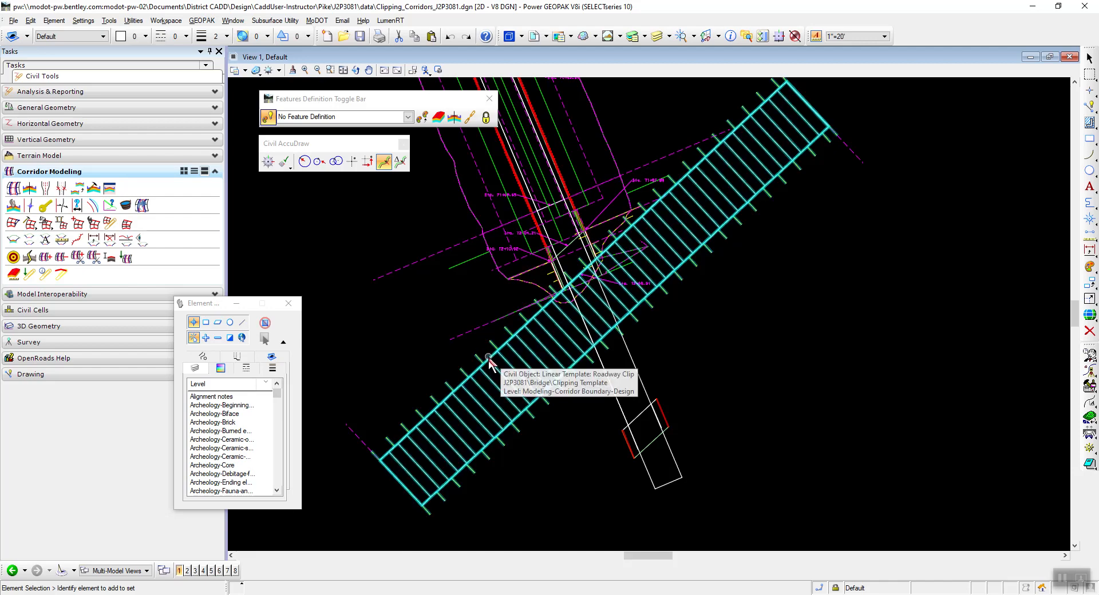
pyautogui.scroll(2, 488, 357)
pyautogui.scroll(-2, 562, 286)
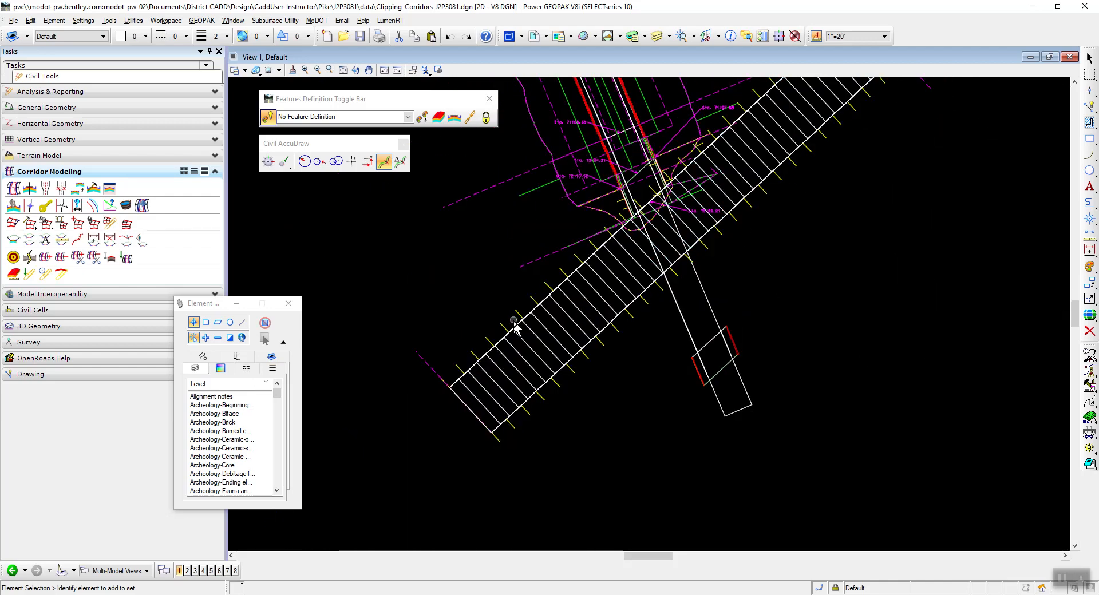
pyautogui.click(518, 325)
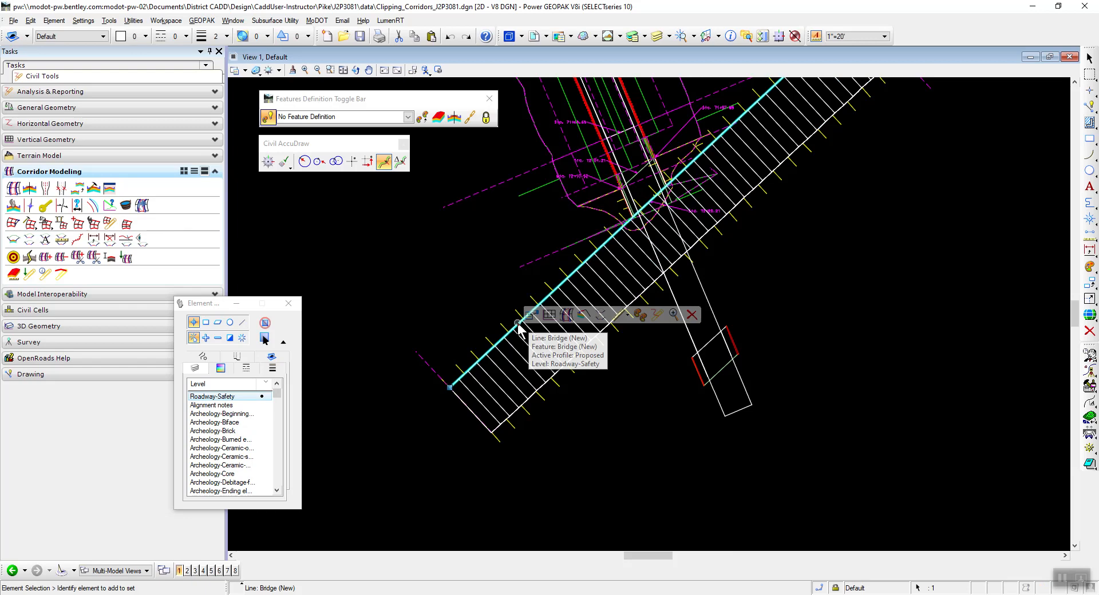
pyautogui.click(583, 314)
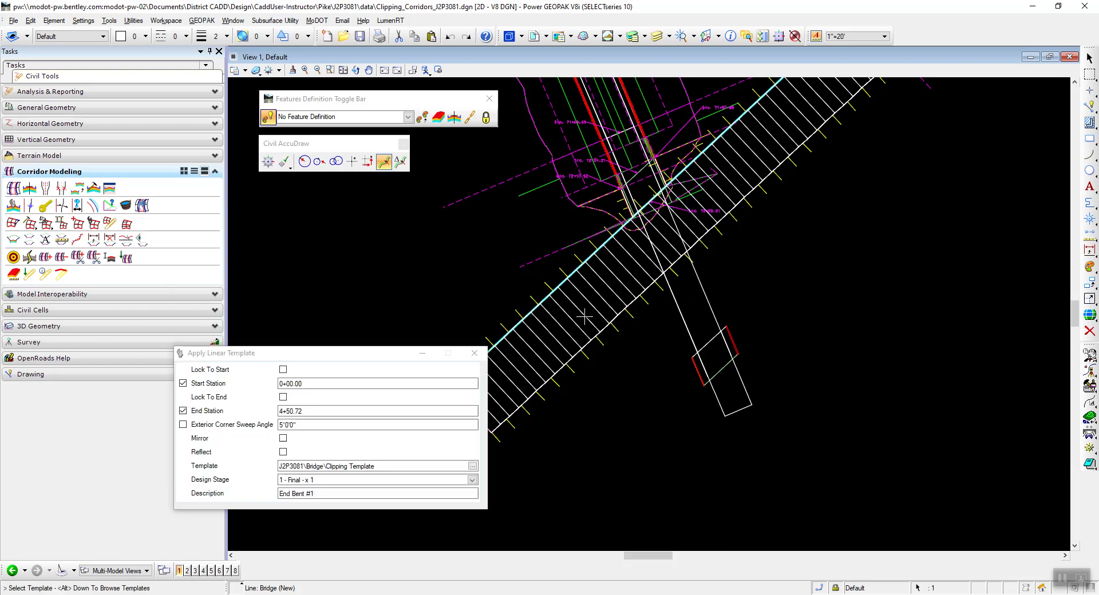
pyautogui.moveTo(351, 353); pyautogui.dragTo(402, 154)
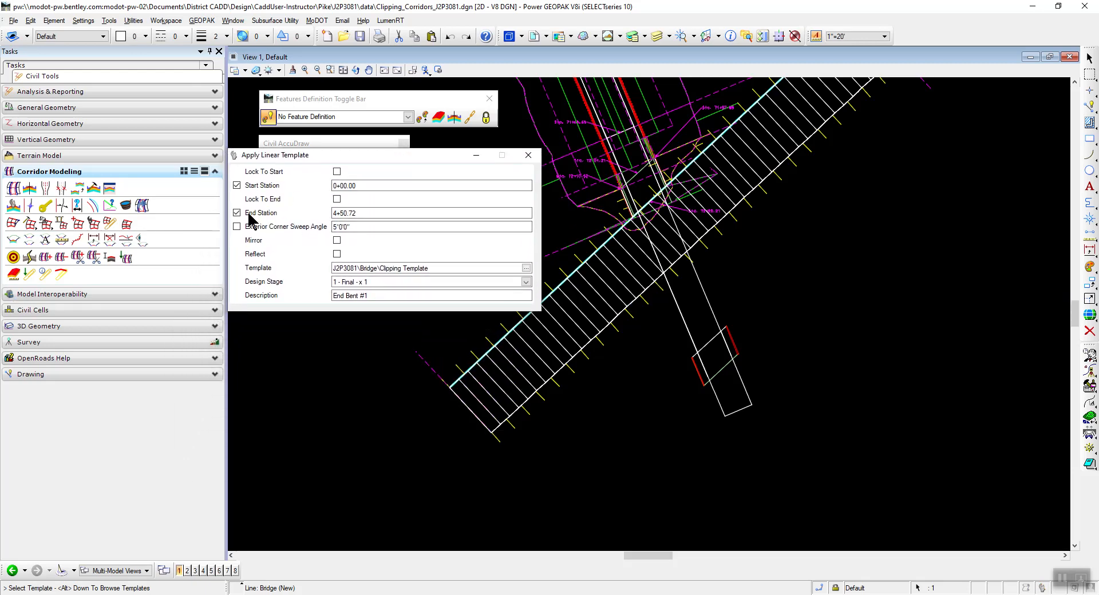
pyautogui.click(337, 171)
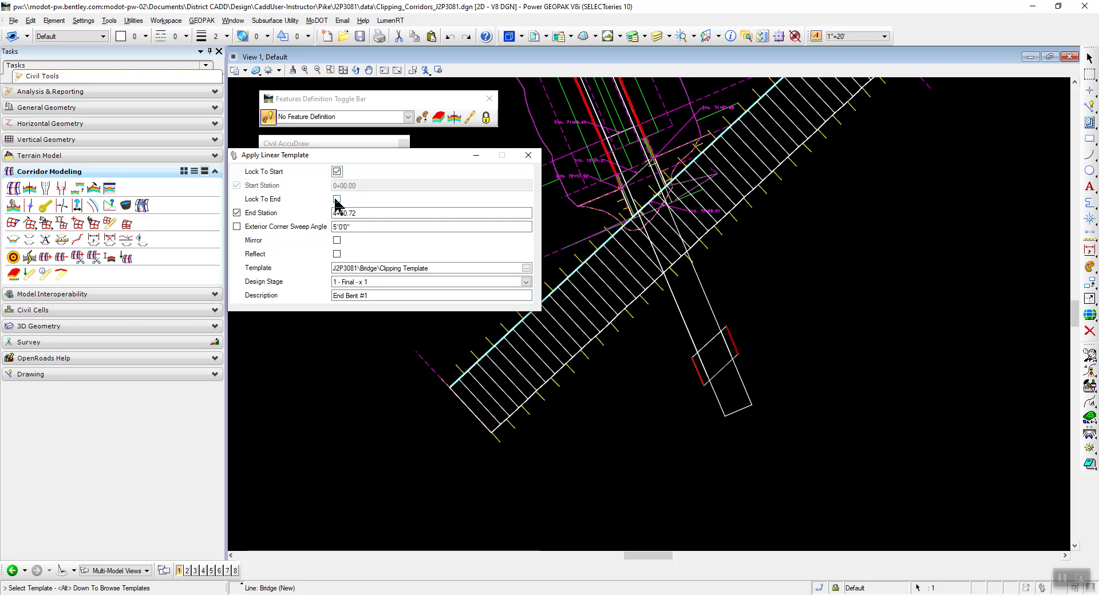
pyautogui.click(337, 199)
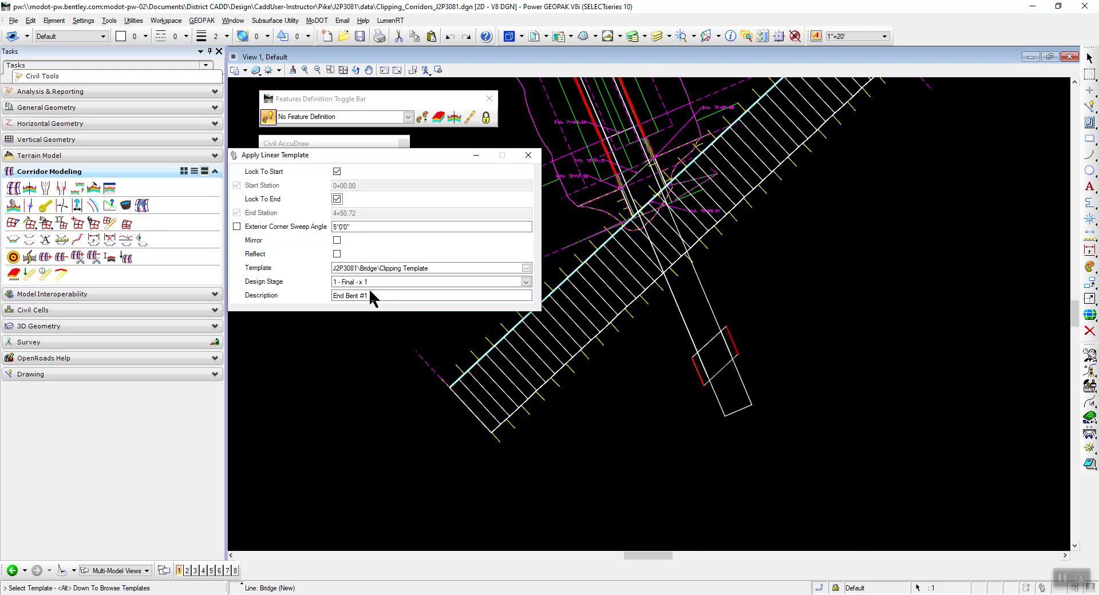
# Copy the description "Bridge Clip" from the instructions PDF and use it to replace the linear template's description.
pyautogui.moveTo(372, 296); pyautogui.dragTo(329, 293)
pyautogui.hotkey('alt', 'Tab')
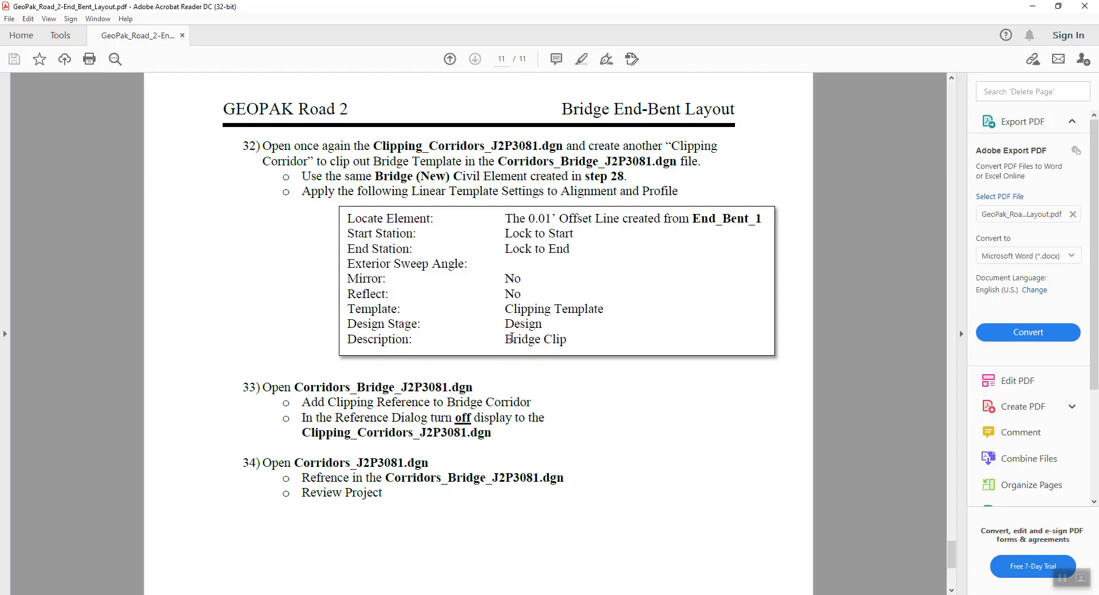
pyautogui.moveTo(505, 340); pyautogui.dragTo(568, 341)
pyautogui.rightClick(548, 341)
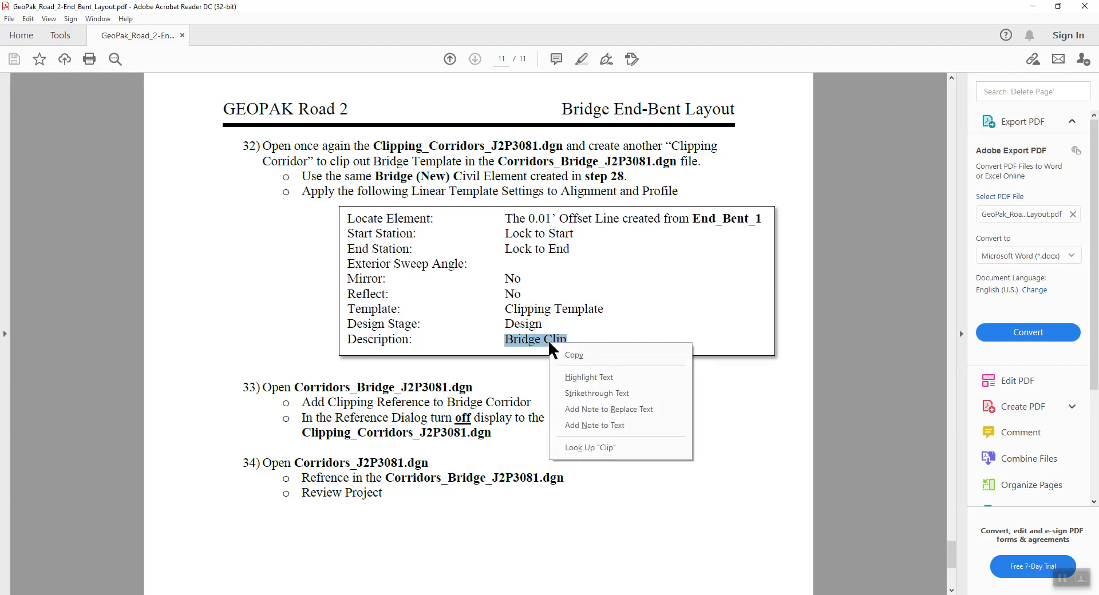
pyautogui.click(573, 354)
pyautogui.hotkey('alt', 'Tab')
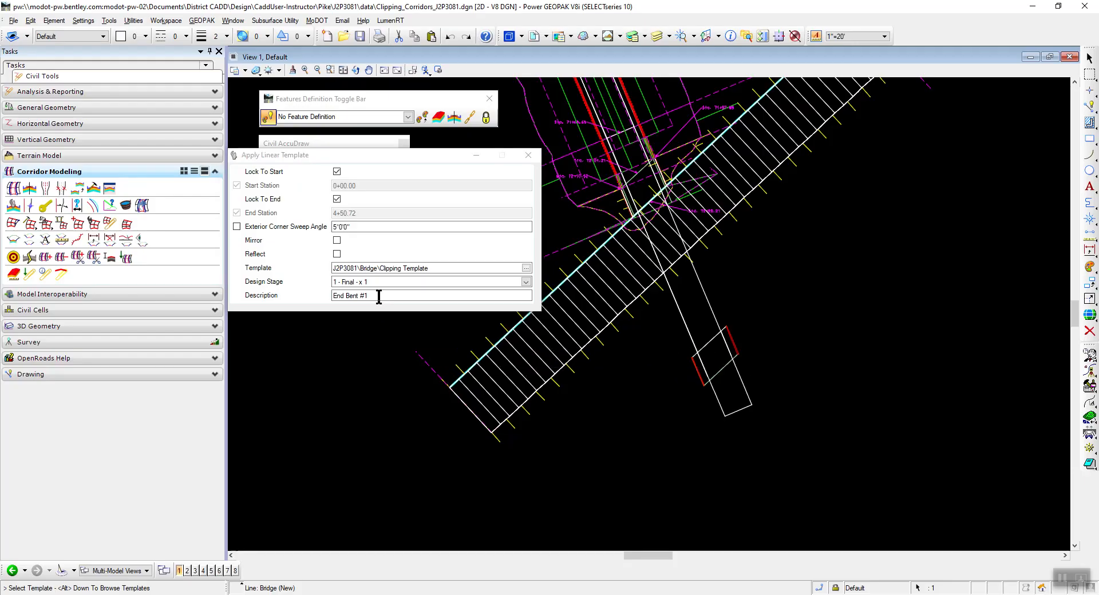
pyautogui.rightClick(338, 295)
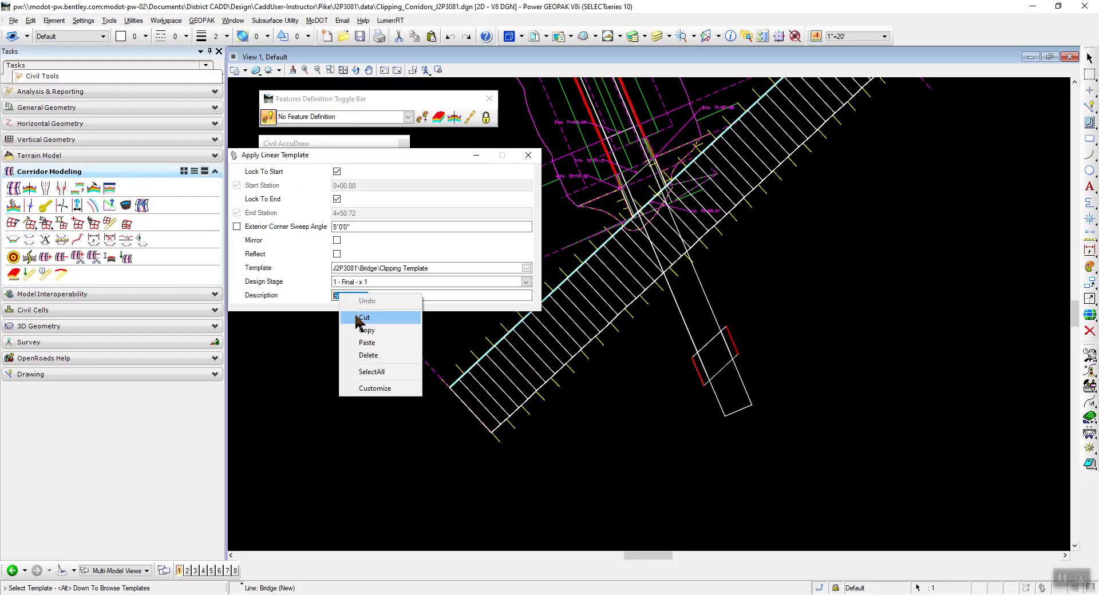
pyautogui.click(366, 342)
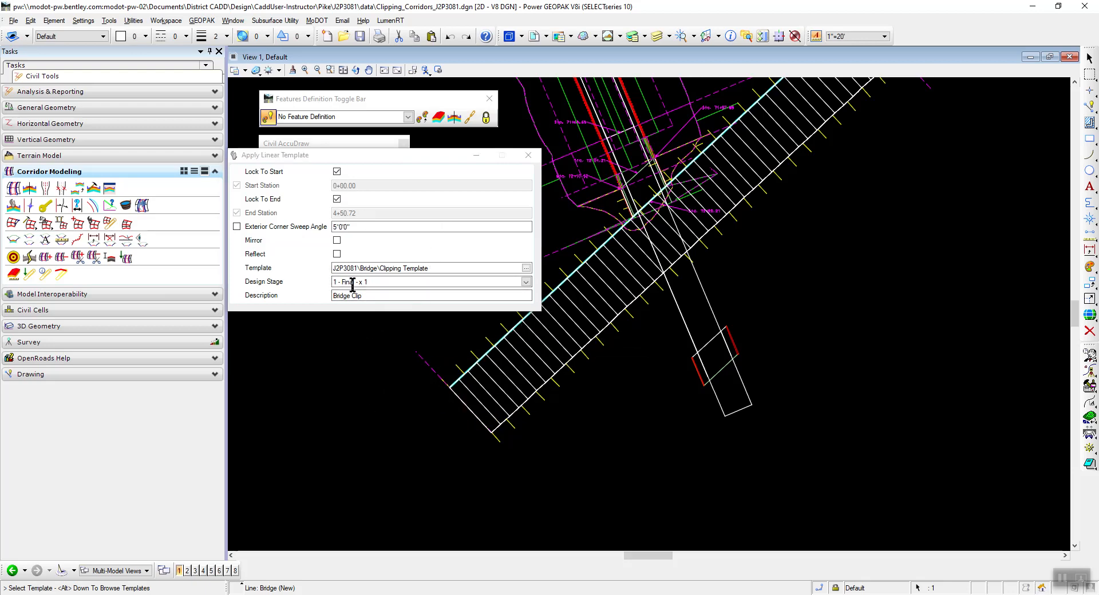
# Place the Clipping Template reflected onto the roadway side of the line, opposite the existing clip, accepting the remaining settings, and end the command.
pyautogui.click(768, 274)
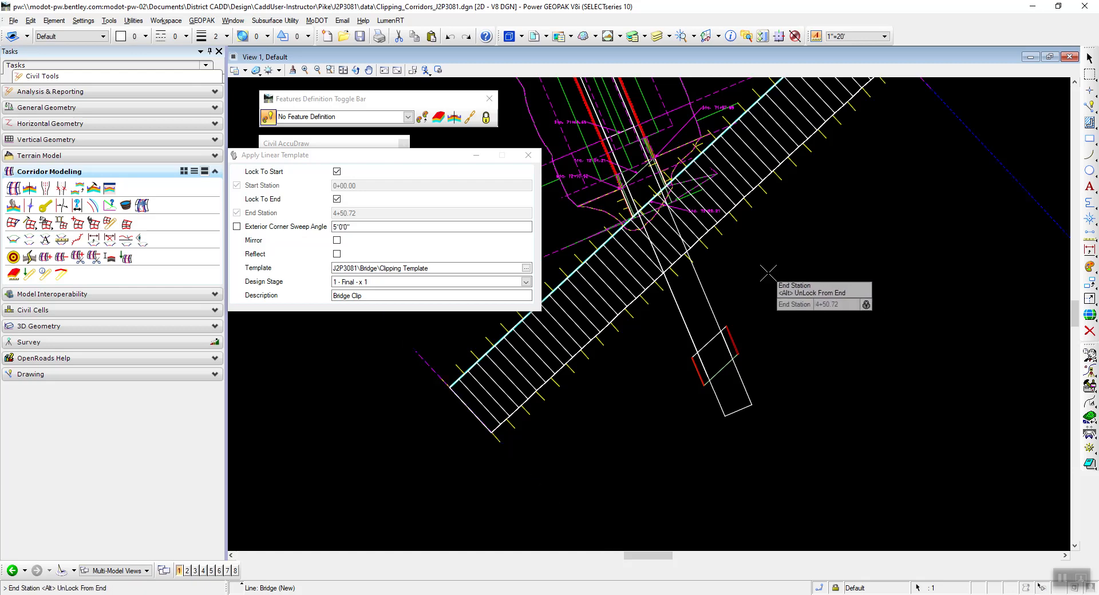
pyautogui.moveTo(277, 156); pyautogui.dragTo(771, 385)
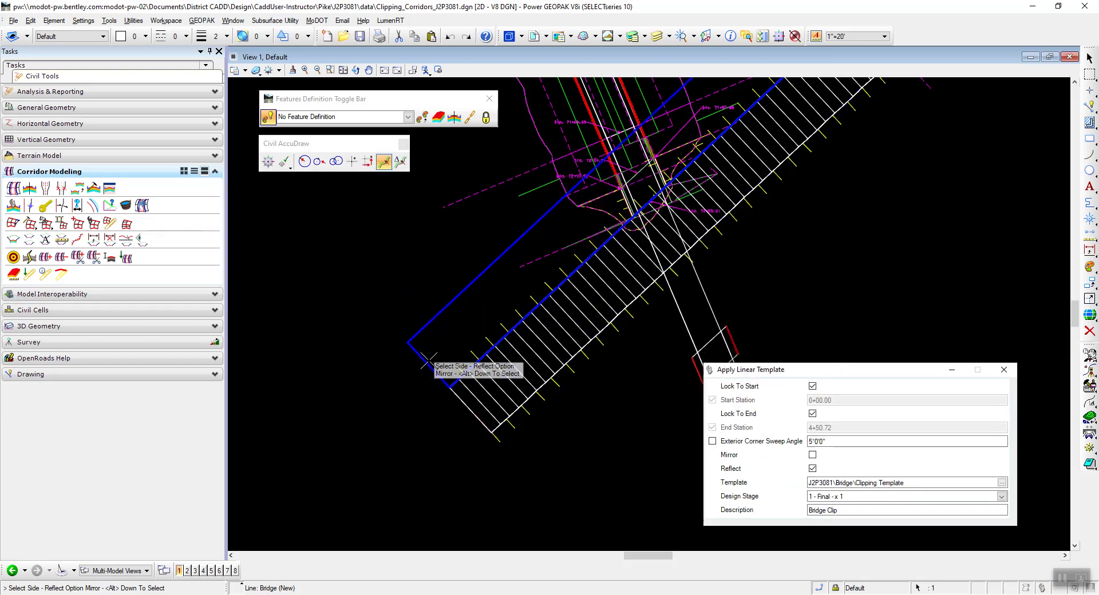
pyautogui.click(344, 286)
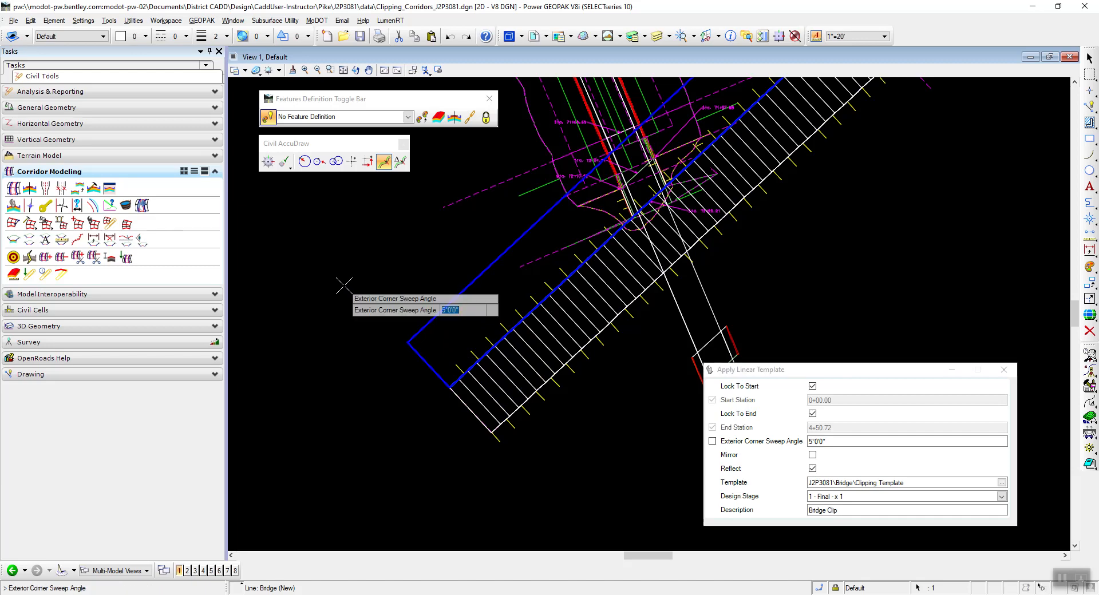
pyautogui.click(344, 286)
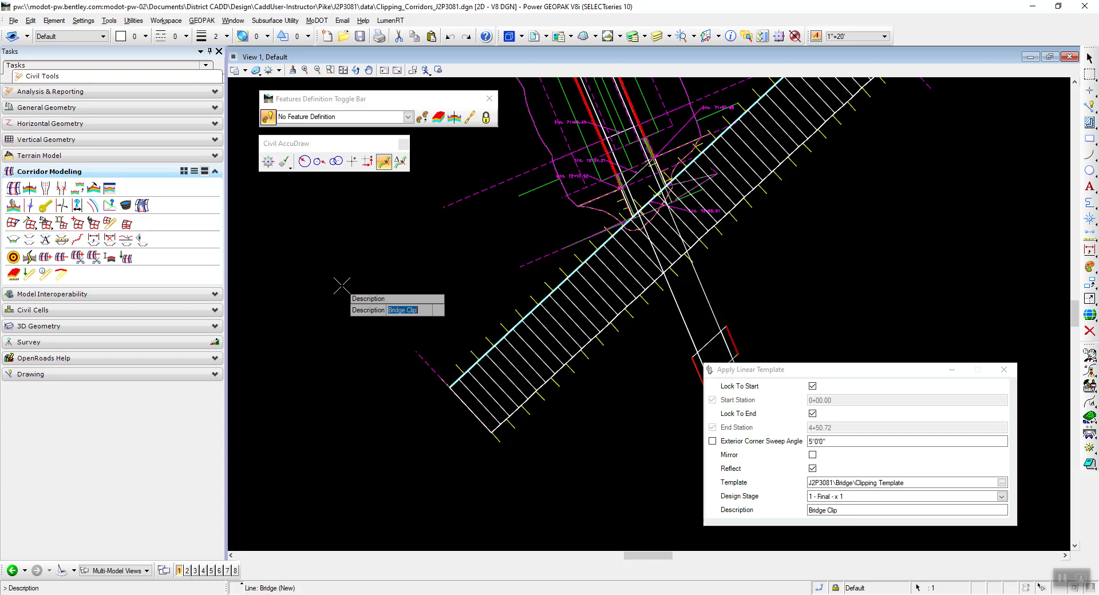
pyautogui.click(342, 286)
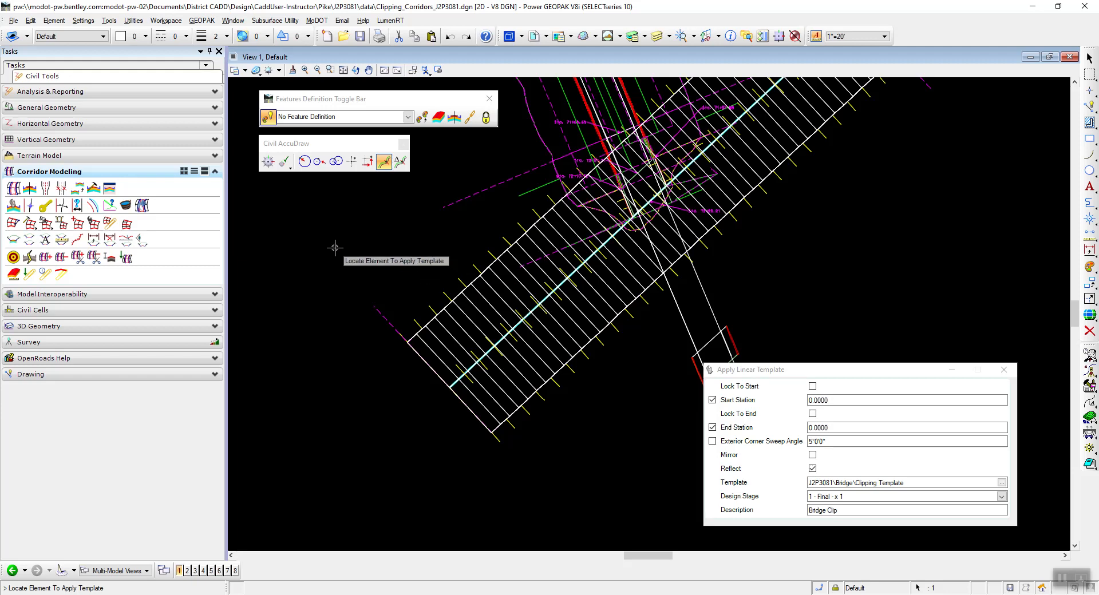
pyautogui.press('Escape')
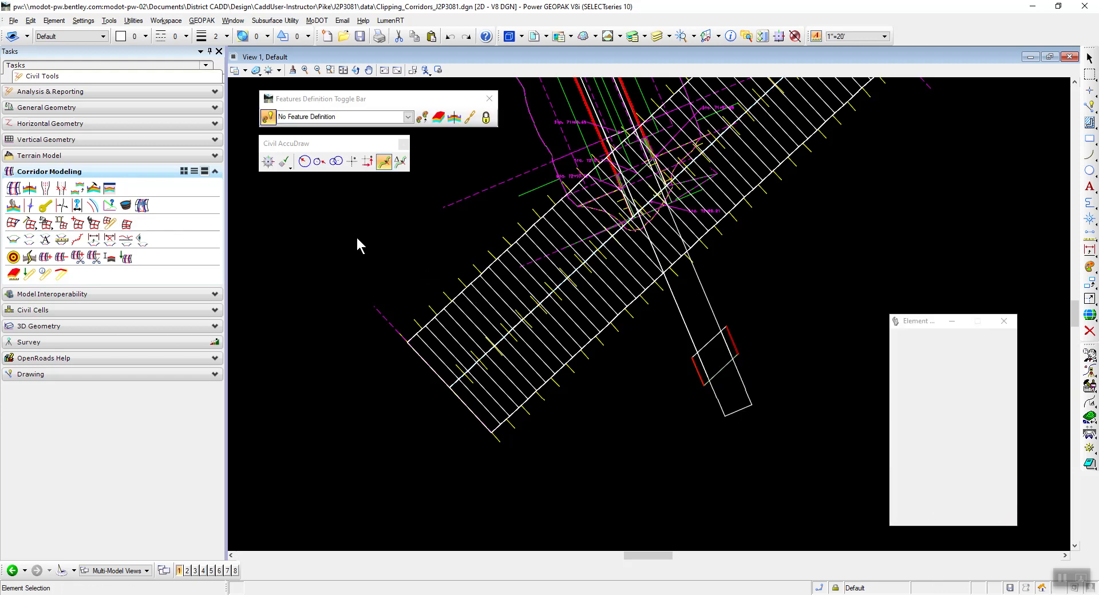
# Read instruction 33 in the PDF, open Corridors_Bridge_J2P3081.dgn, and check in Clipping_Corridors_J2P3081.dgn.
pyautogui.hotkey('alt', 'Tab')
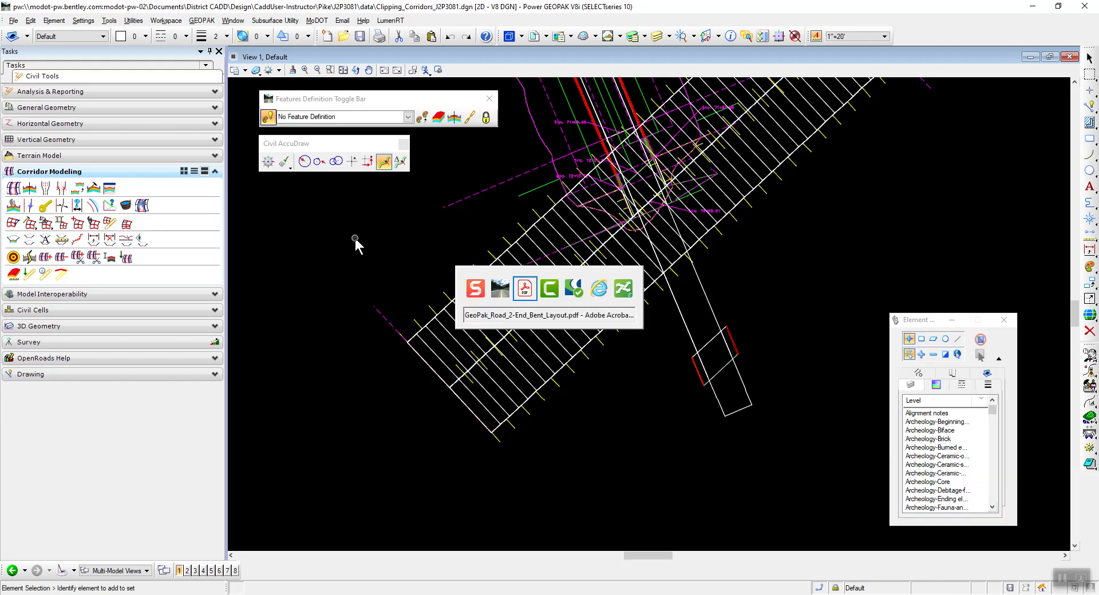
pyautogui.scroll(-3, 372, 201)
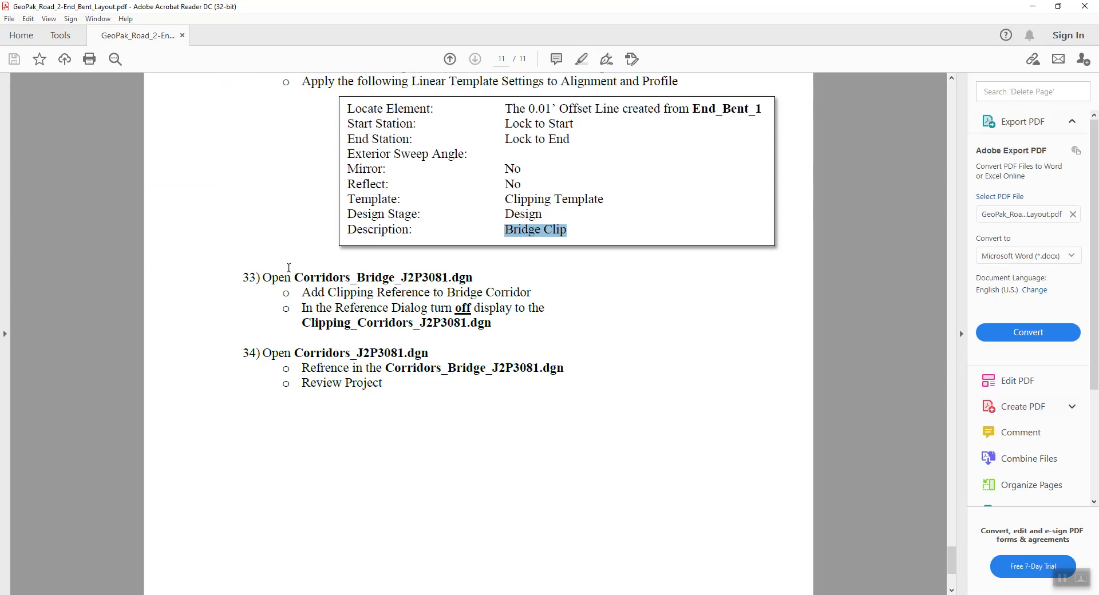
pyautogui.moveTo(304, 280); pyautogui.dragTo(471, 280)
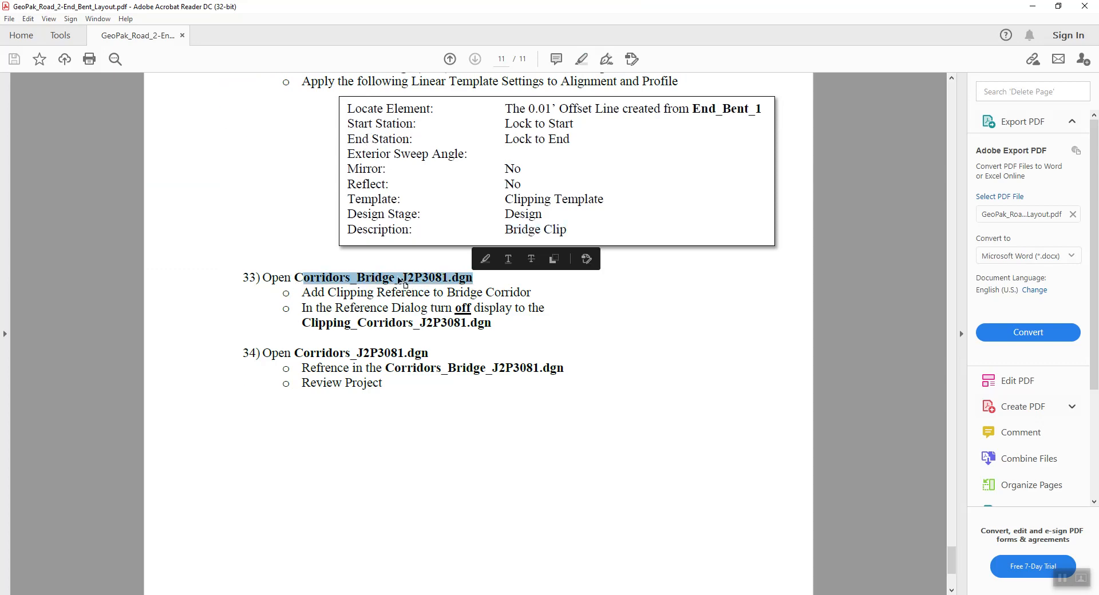
pyautogui.hotkey('alt', 'Tab')
pyautogui.click(13, 20)
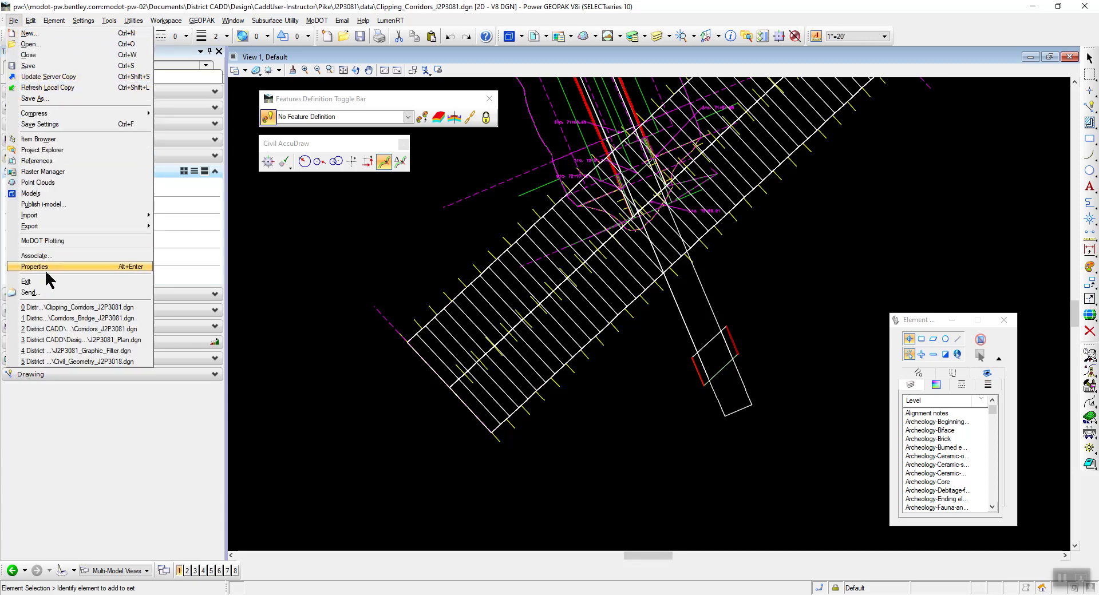
pyautogui.click(75, 318)
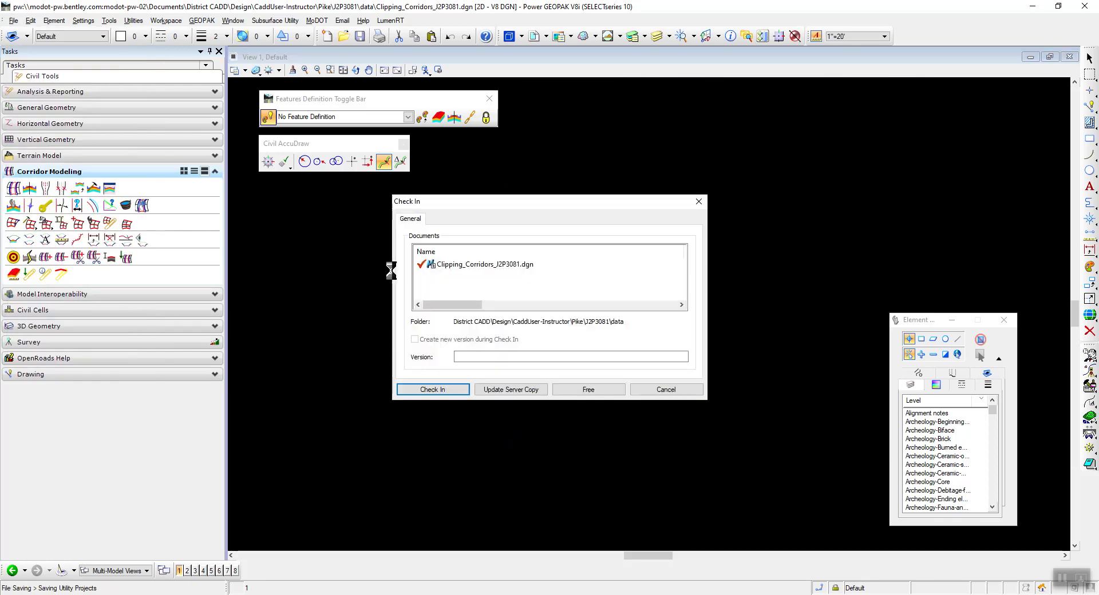
pyautogui.click(432, 389)
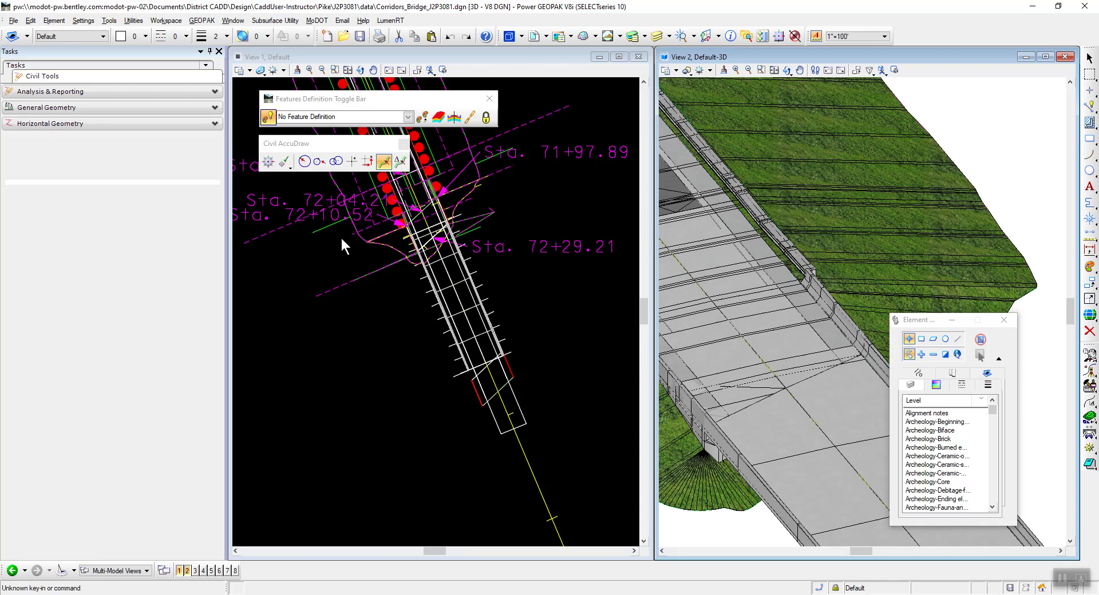
# Attach the Default model of Clipping_Corridors_J2P3081.dgn as a Coincident - World reference to the Default-3D model.
pyautogui.scroll(-2, 758, 313)
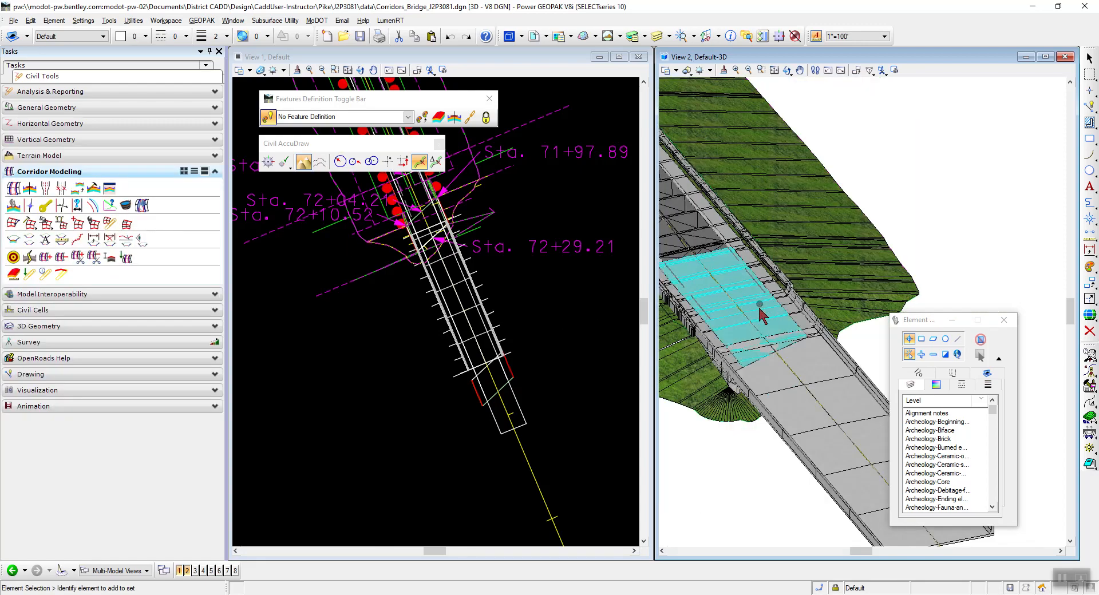
pyautogui.scroll(2, 746, 347)
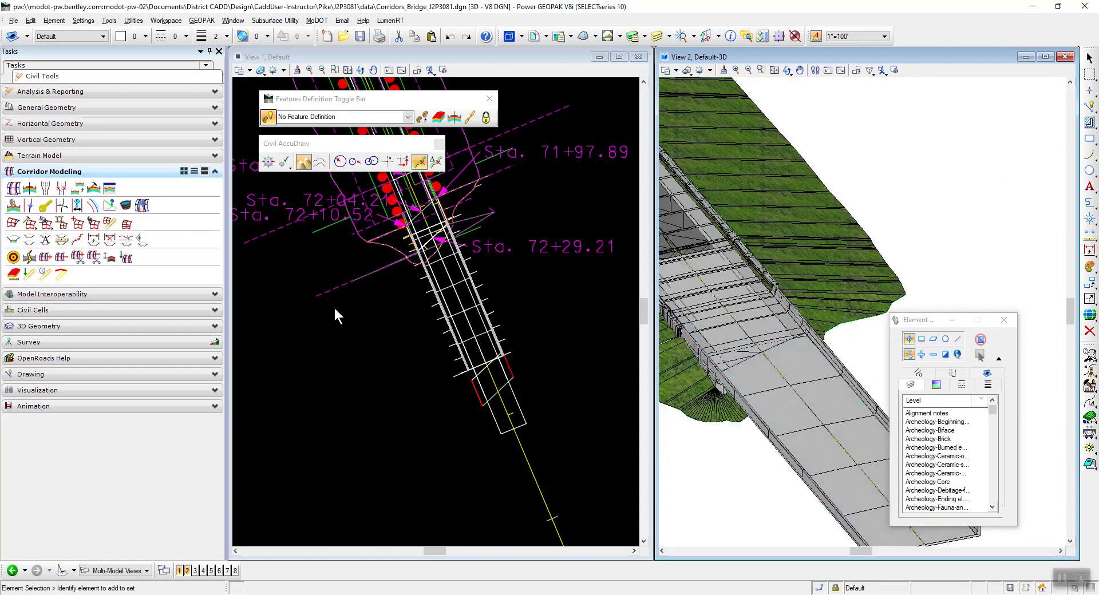
pyautogui.hotkey('alt', 'Tab')
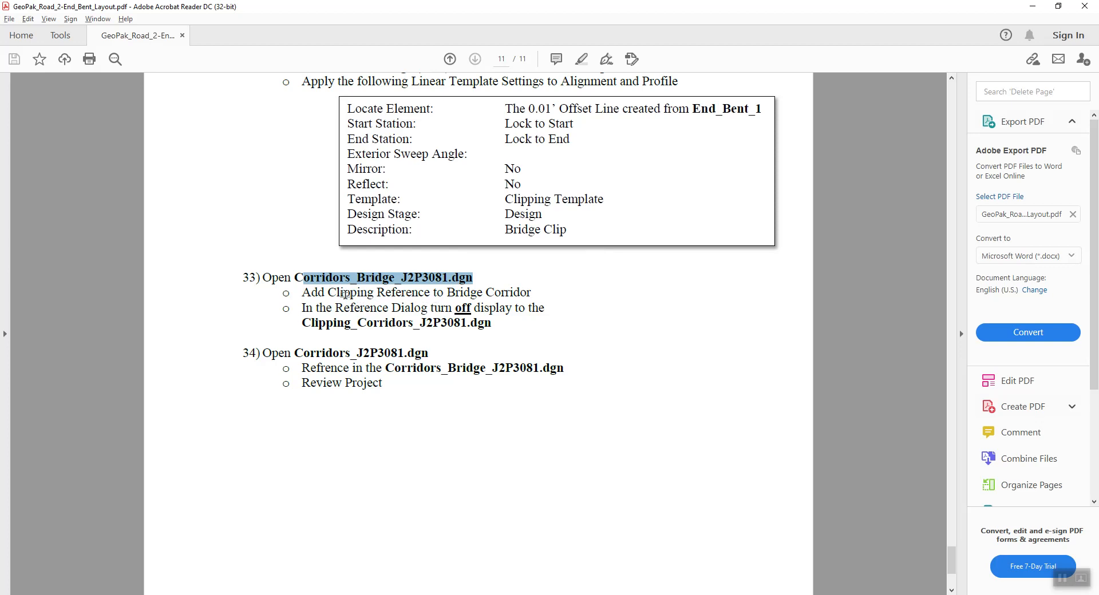
pyautogui.hotkey('alt', 'Tab')
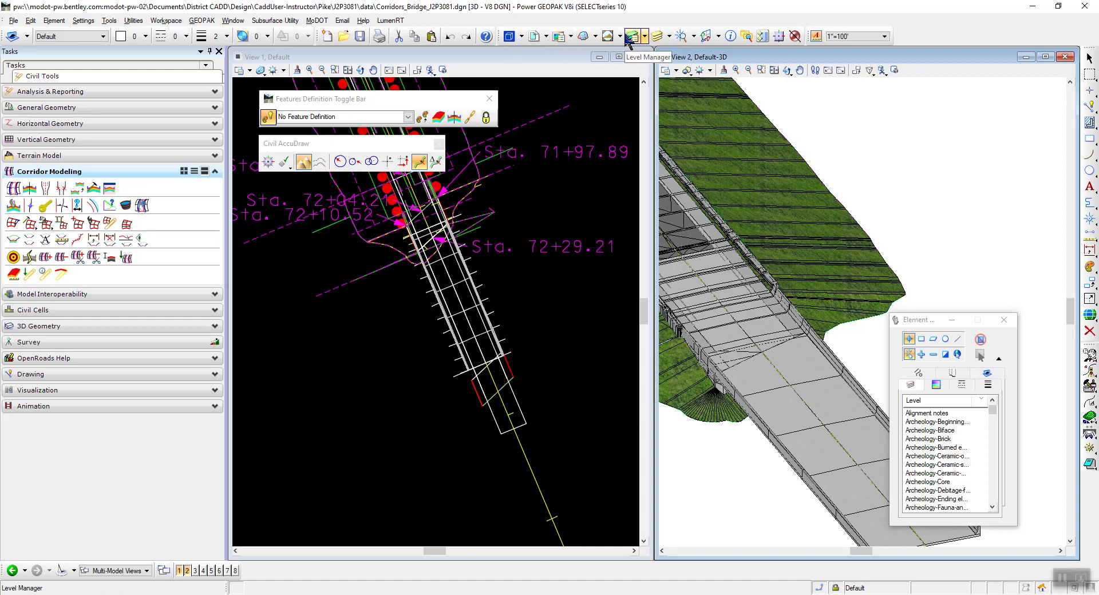
pyautogui.click(534, 36)
pyautogui.click(376, 110)
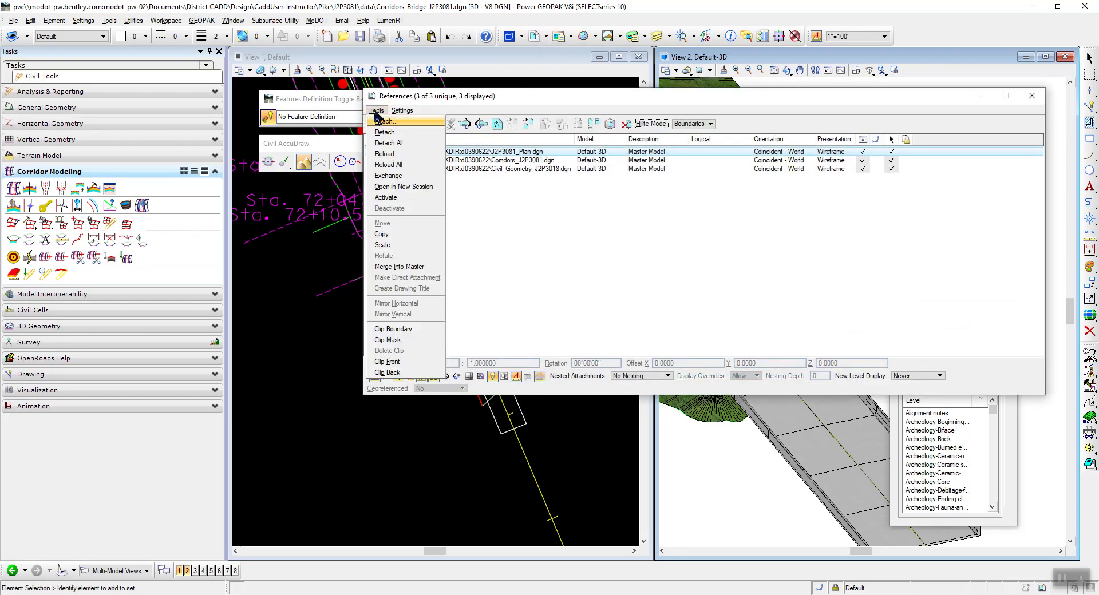
pyautogui.click(382, 122)
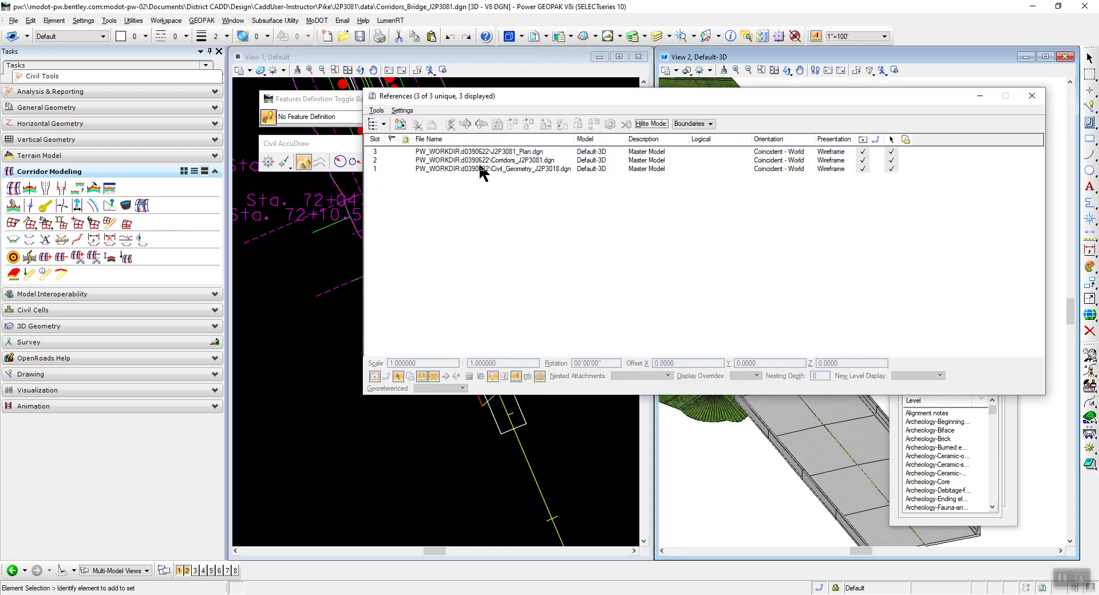
pyautogui.click(547, 236)
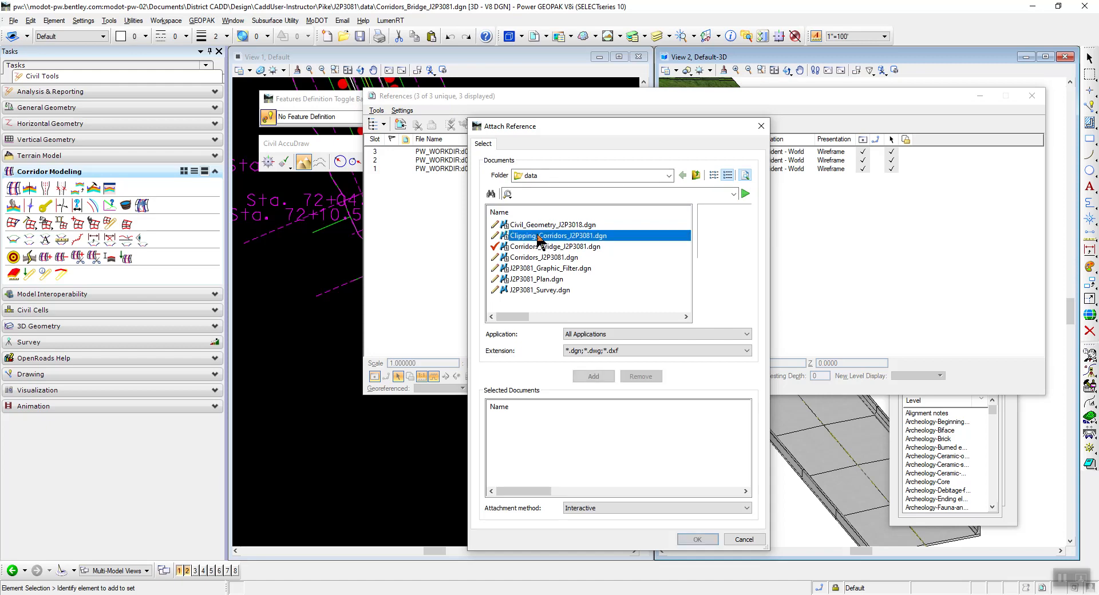
pyautogui.click(697, 539)
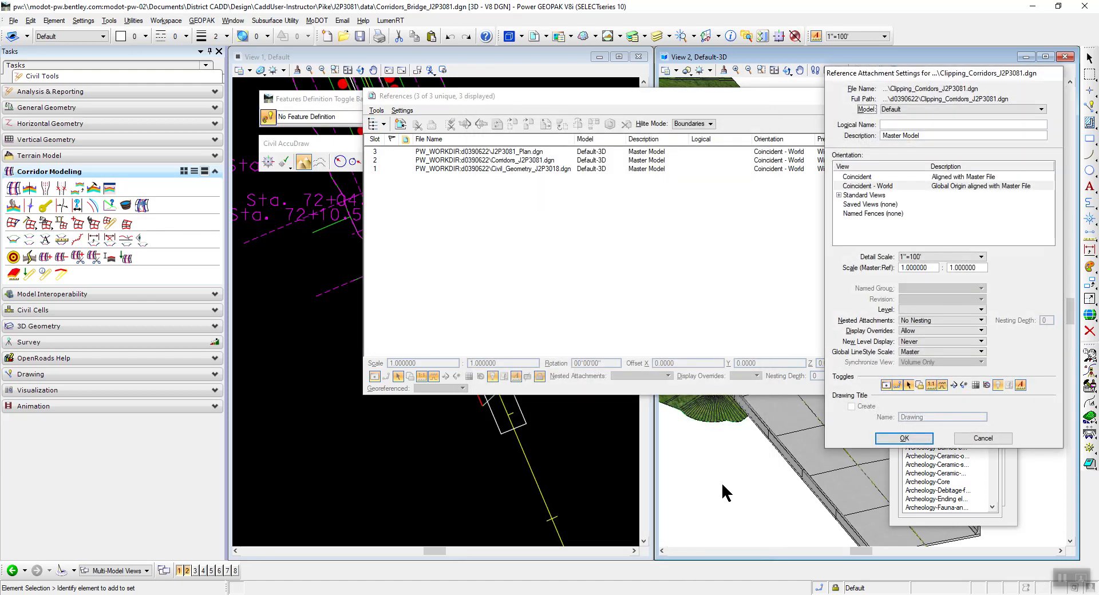
pyautogui.click(890, 435)
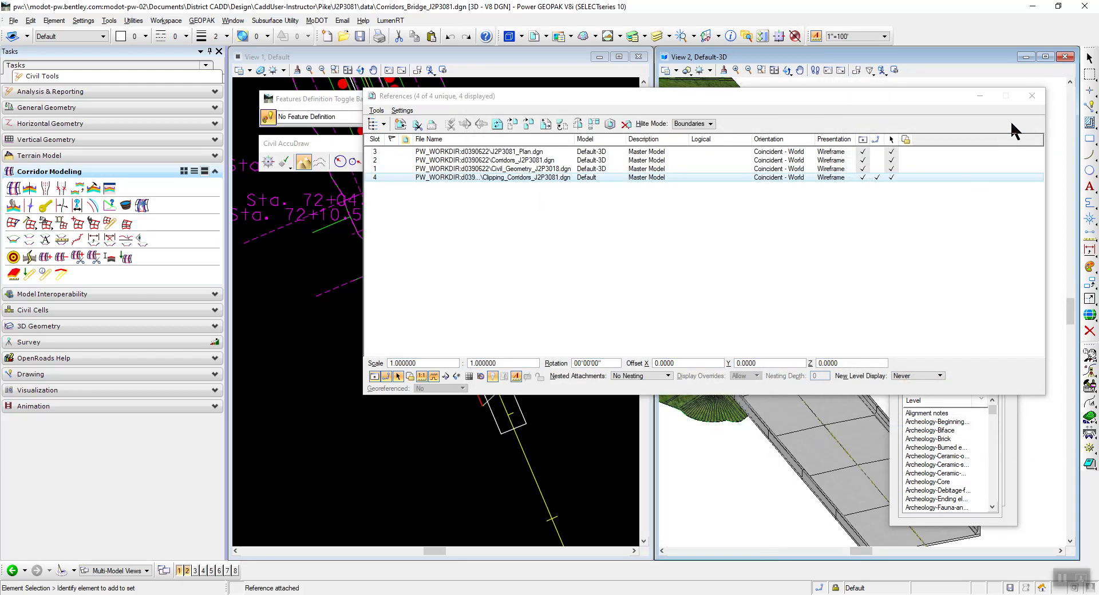
pyautogui.click(1032, 96)
# Detach Clipping_Corridors_J2P3081.dgn from the Default-3D model's references and close the reference list.
pyautogui.scroll(-1, 475, 318)
pyautogui.scroll(1, 448, 295)
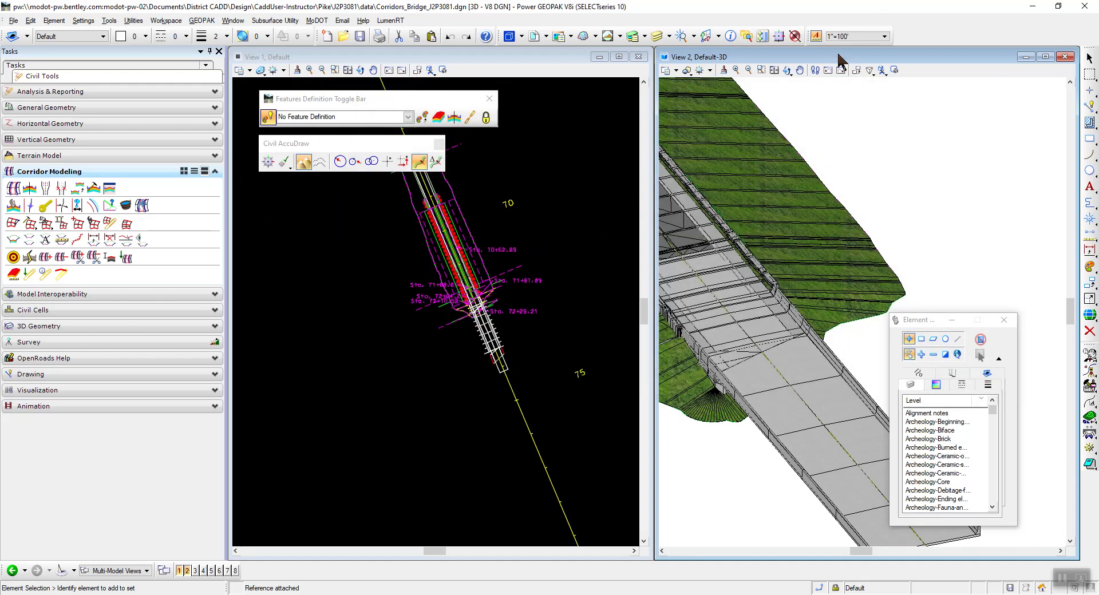
pyautogui.click(433, 57)
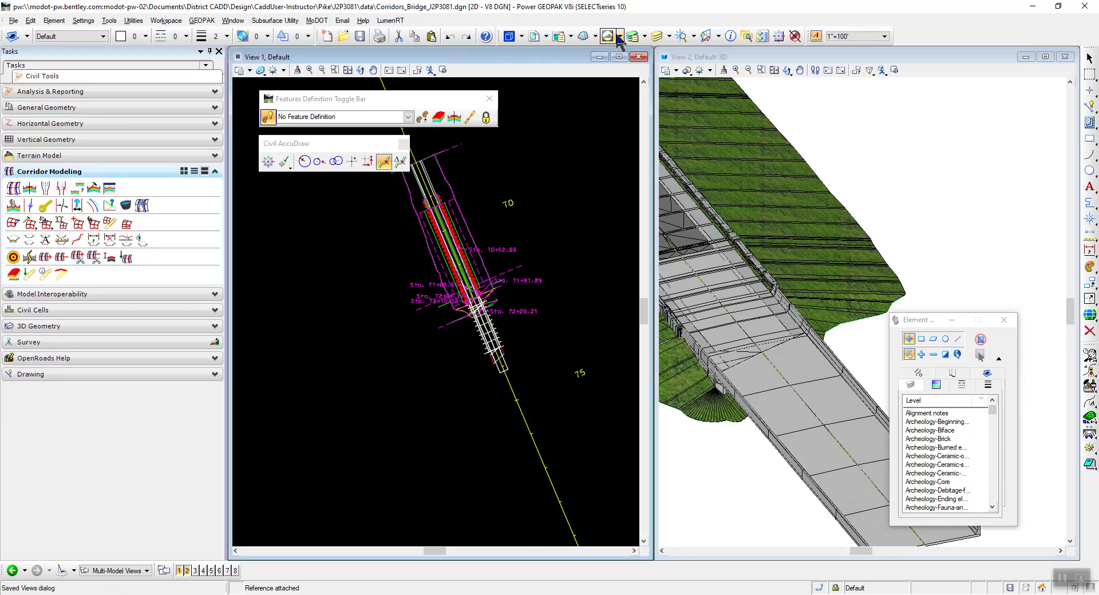
pyautogui.click(714, 59)
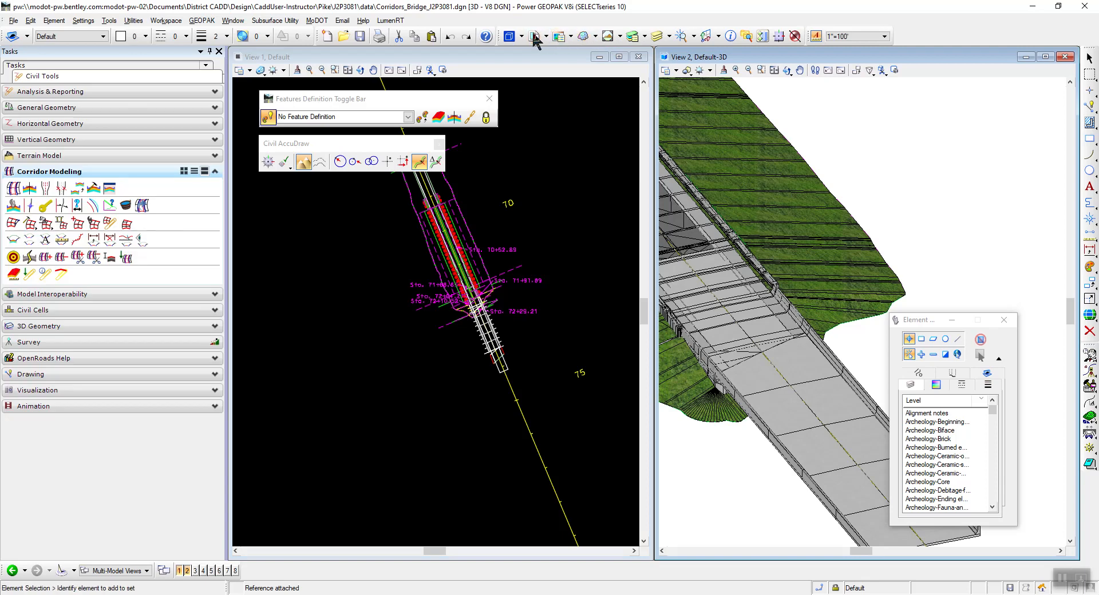
pyautogui.click(535, 36)
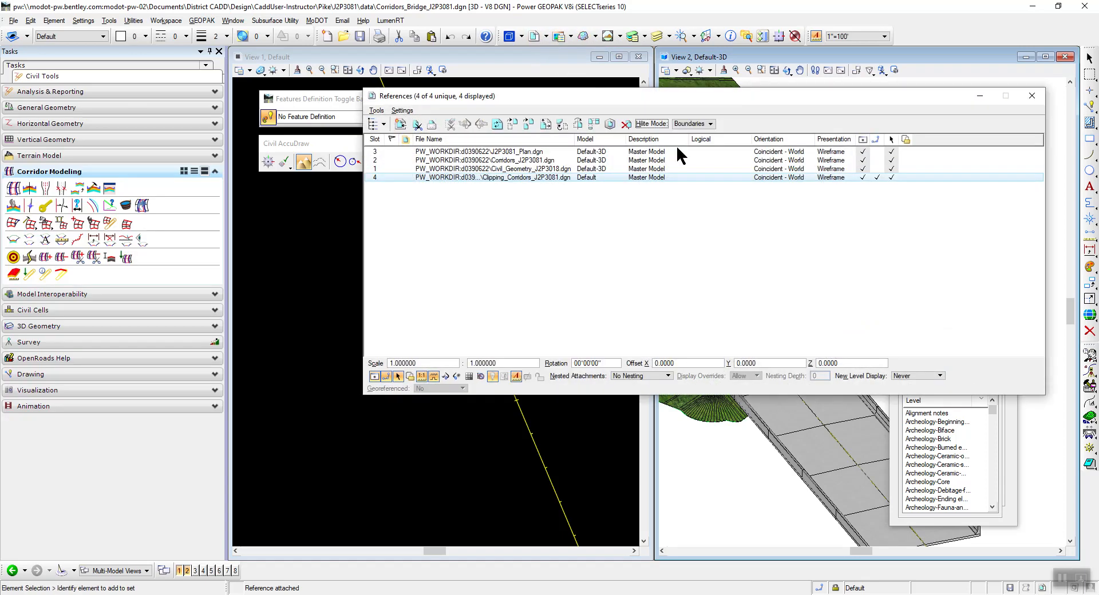
pyautogui.rightClick(498, 176)
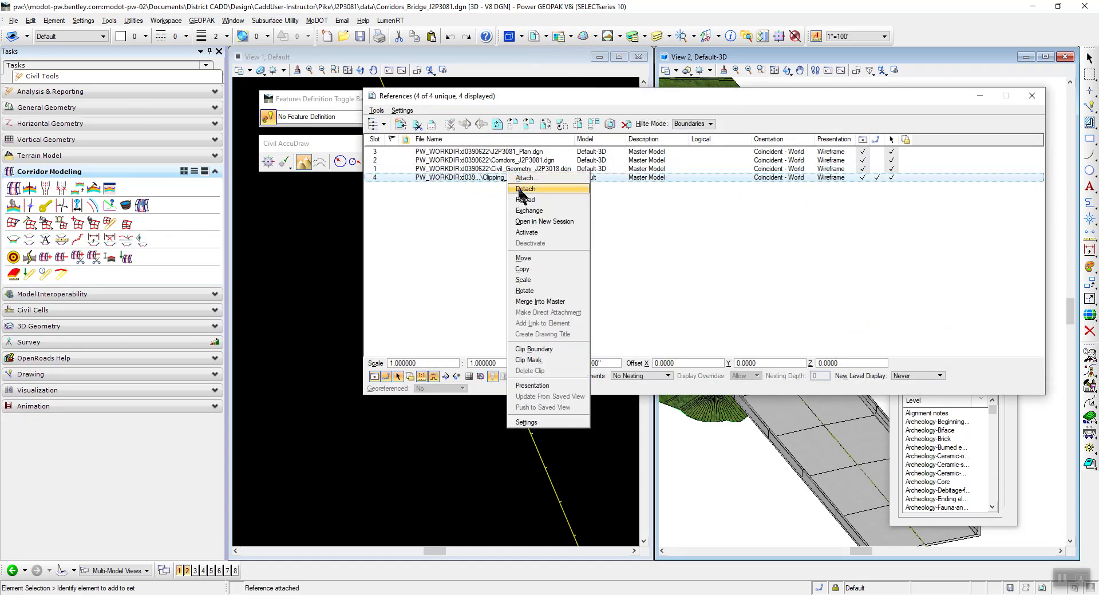
pyautogui.click(518, 189)
pyautogui.click(506, 245)
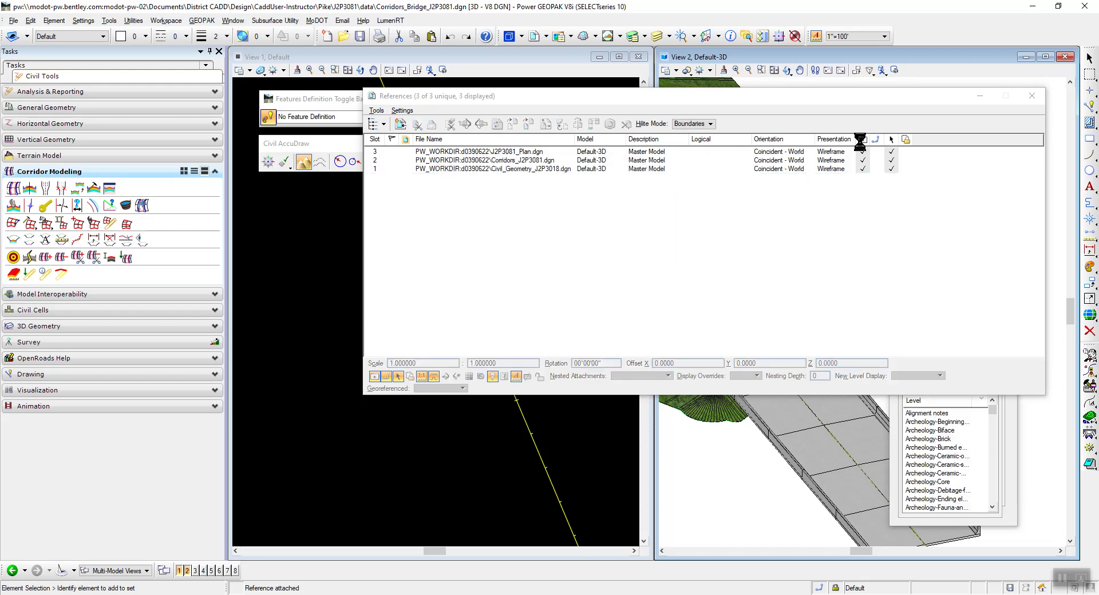
pyautogui.click(1032, 96)
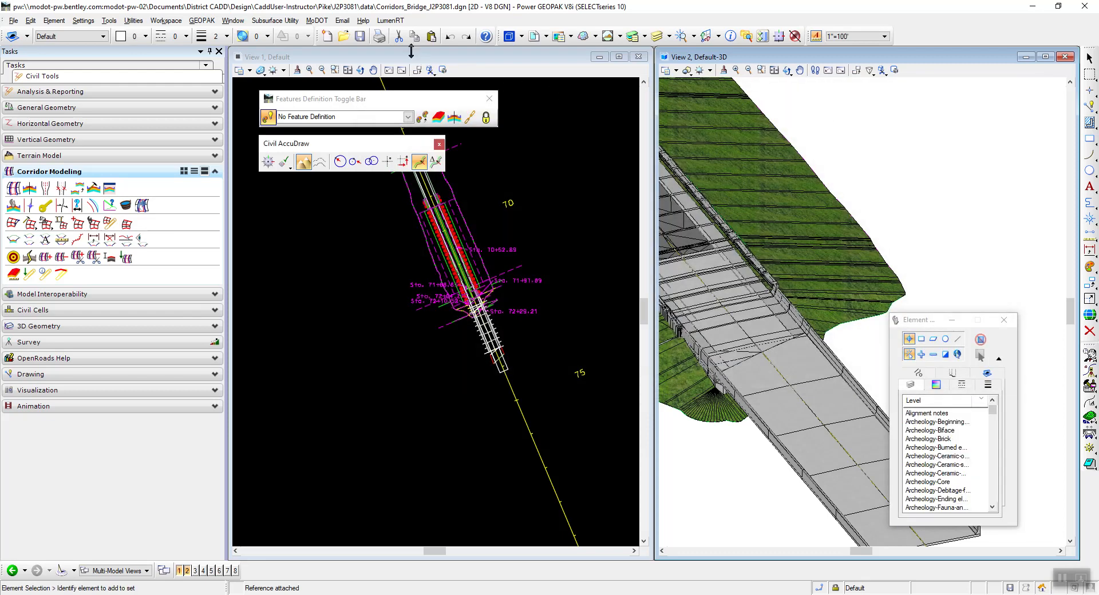
# Make the 2D Default view active and attach Clipping_Corridors_J2P3081.dgn as a reference to it, accepting the offered attachment settings.
pyautogui.click(400, 58)
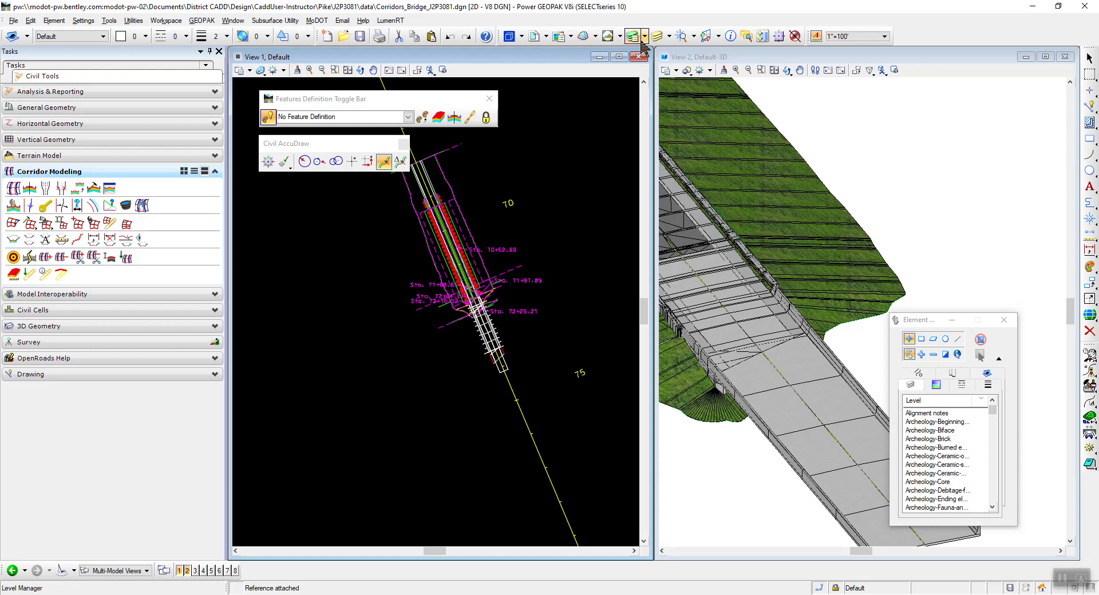
pyautogui.click(535, 36)
pyautogui.click(376, 110)
pyautogui.click(378, 121)
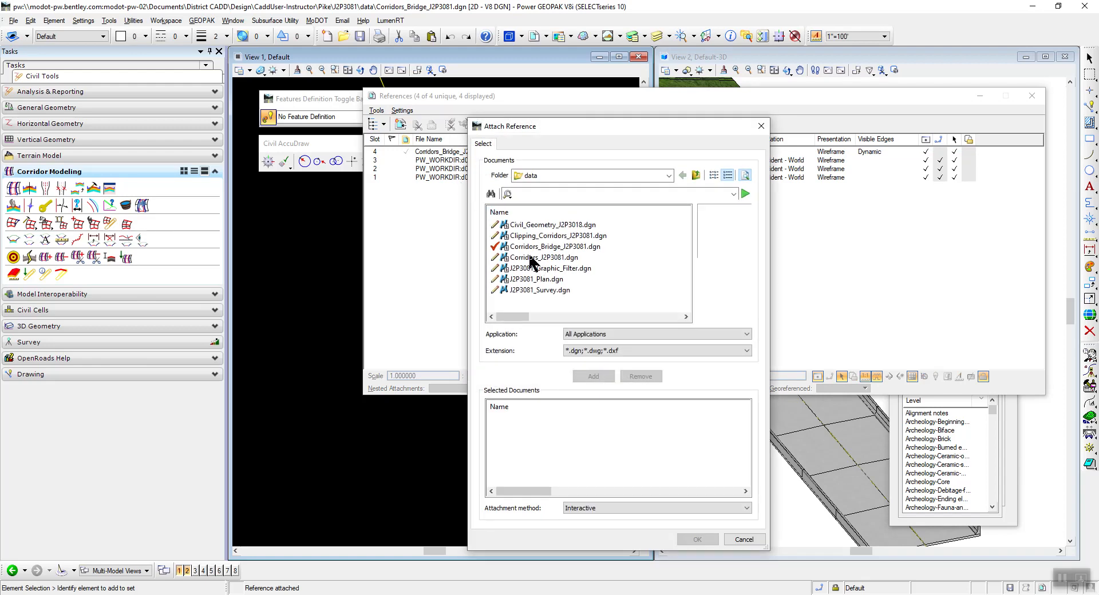
pyautogui.click(549, 235)
pyautogui.click(697, 540)
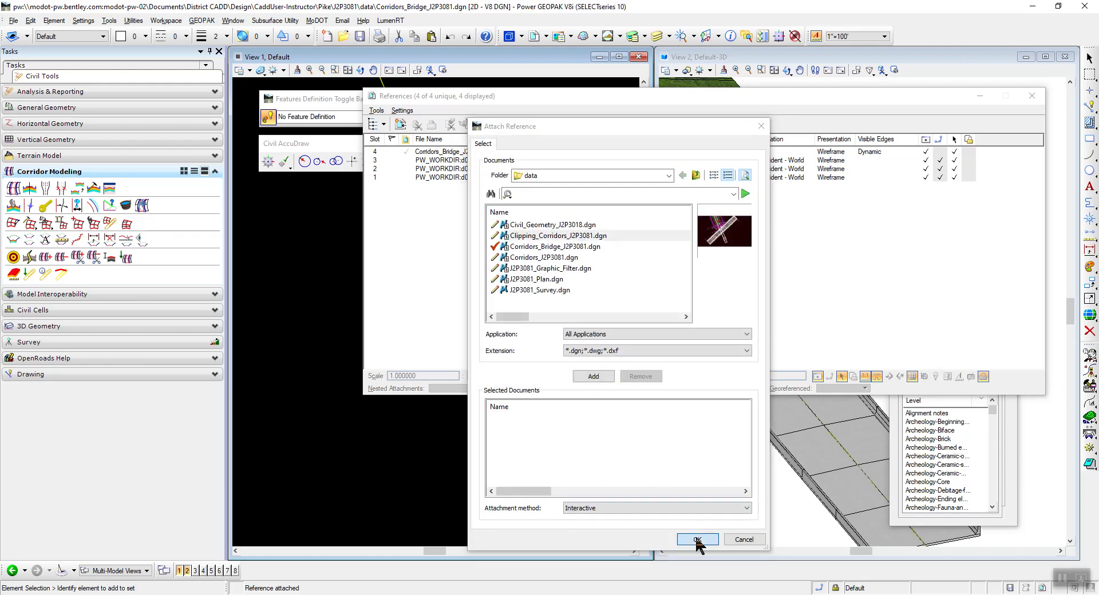
pyautogui.click(905, 442)
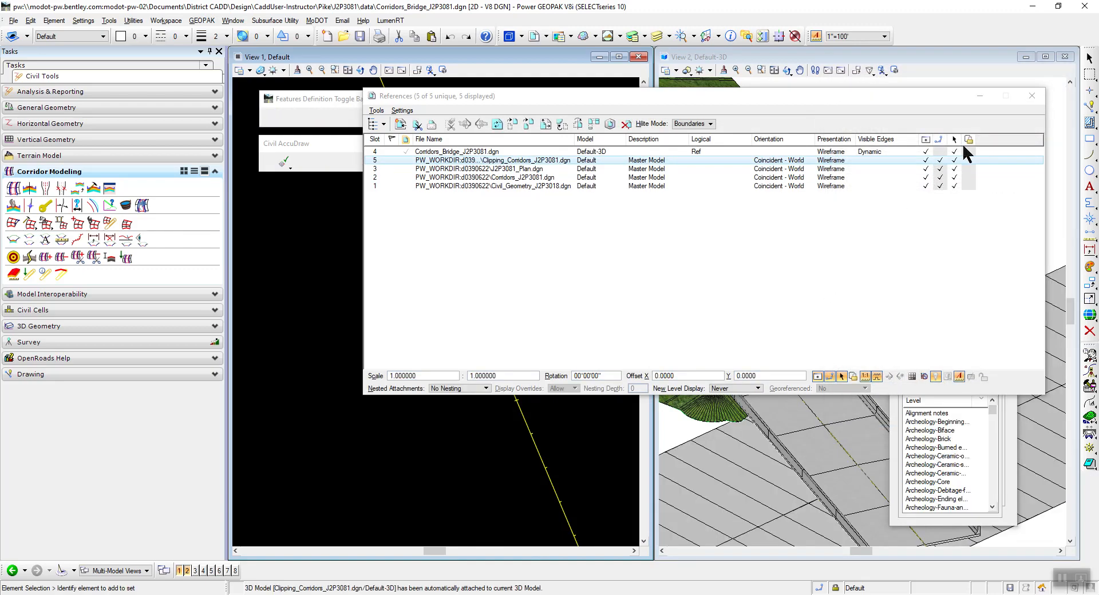
pyautogui.click(1032, 95)
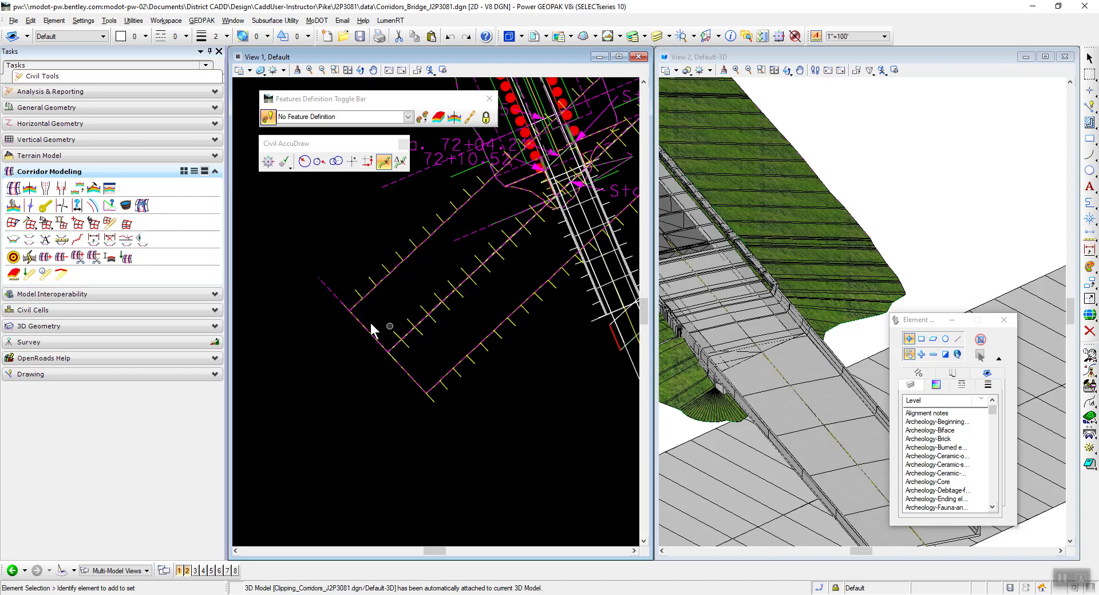
pyautogui.scroll(-3, 321, 319)
pyautogui.scroll(2, 394, 280)
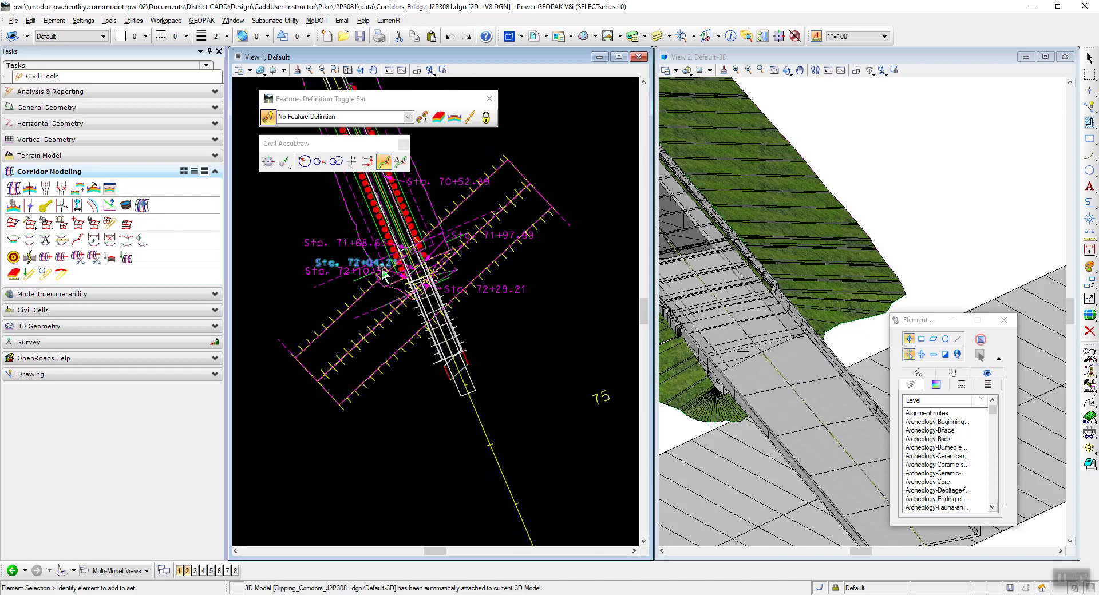
# Check instruction 33 in the PDF for adding the clipping reference, then return to the bridge corridor drawing.
pyautogui.hotkey('alt', 'Tab')
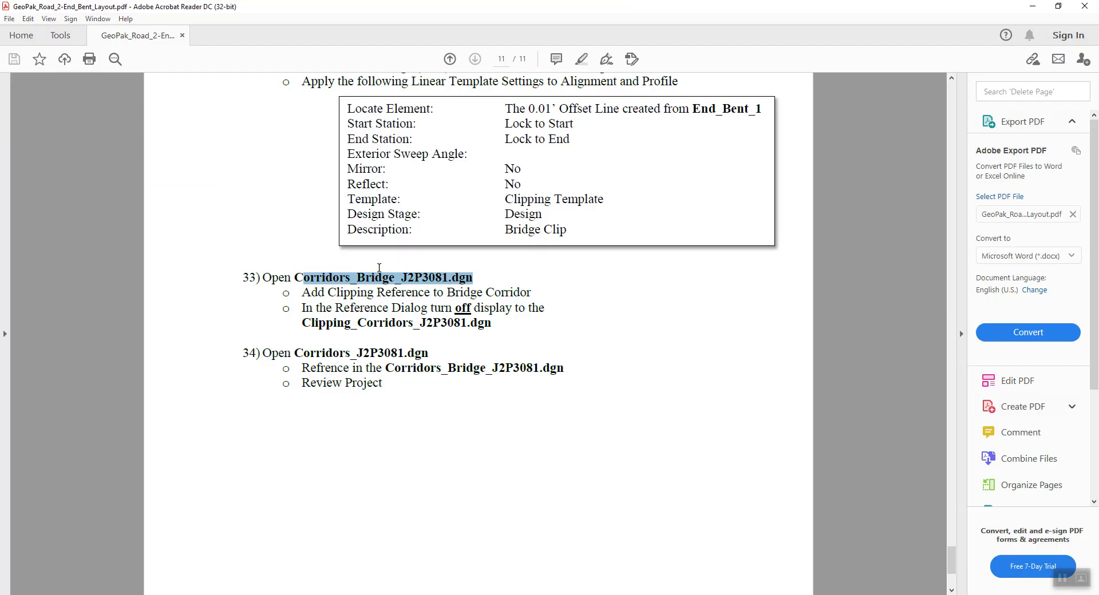
pyautogui.click(300, 311)
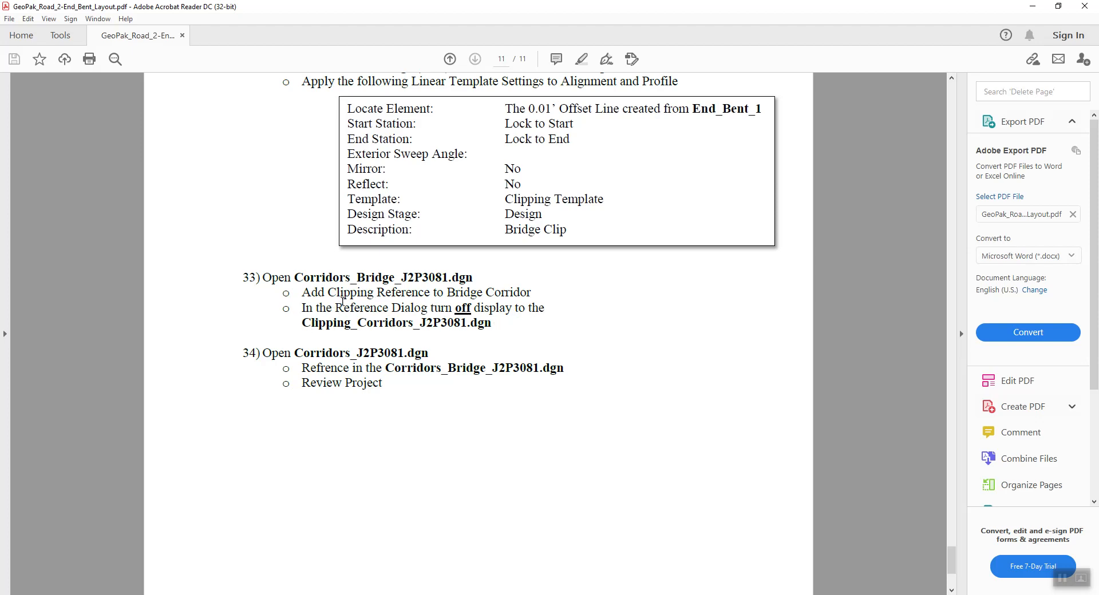
pyautogui.hotkey('alt', 'Tab')
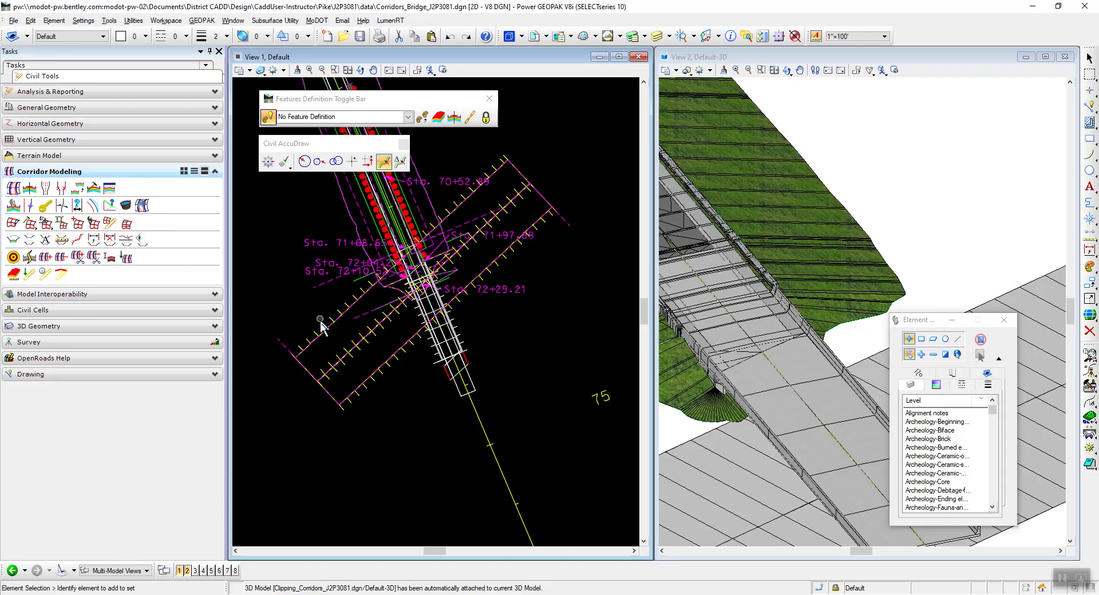
# Add the Clipping Template corridor from Clipping_Corridors_J2P3081.dgn as a clipping reference to the Bridge corridor.
pyautogui.scroll(-2, 386, 295)
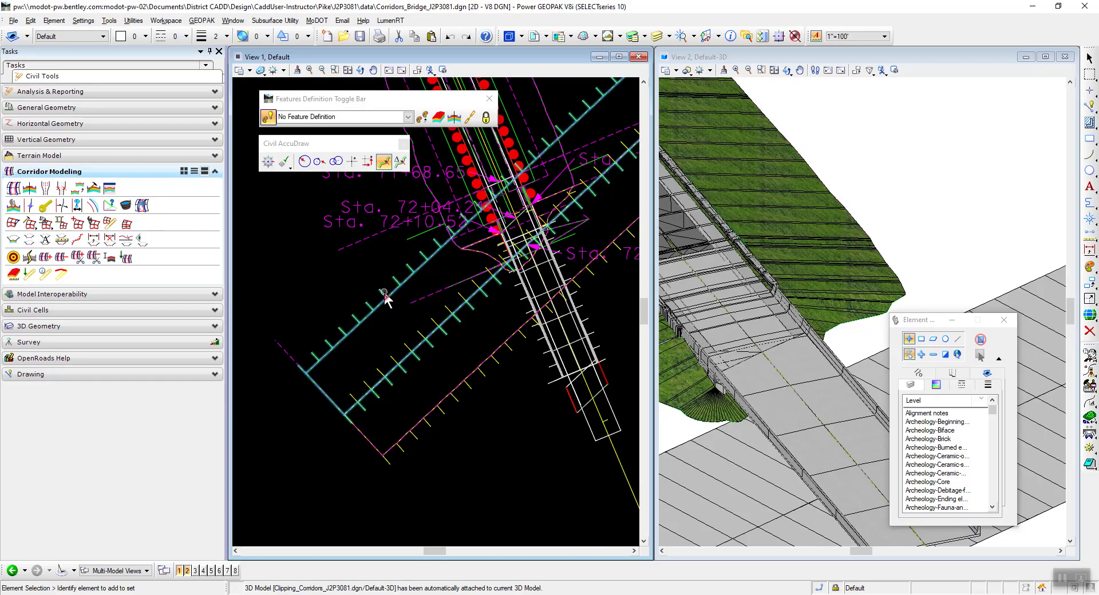
pyautogui.click(543, 354)
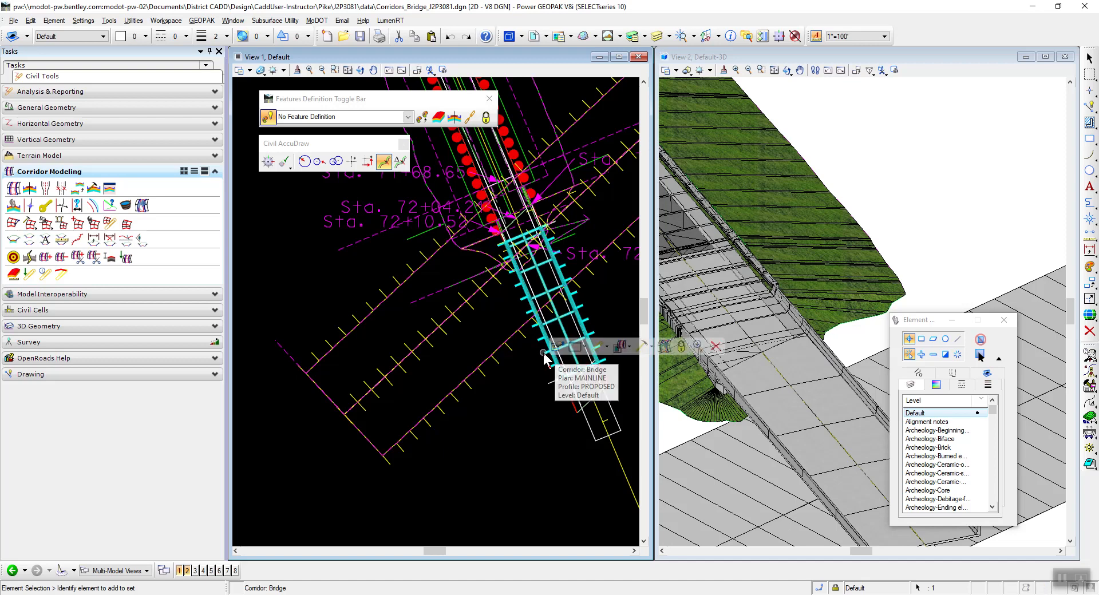
pyautogui.click(630, 347)
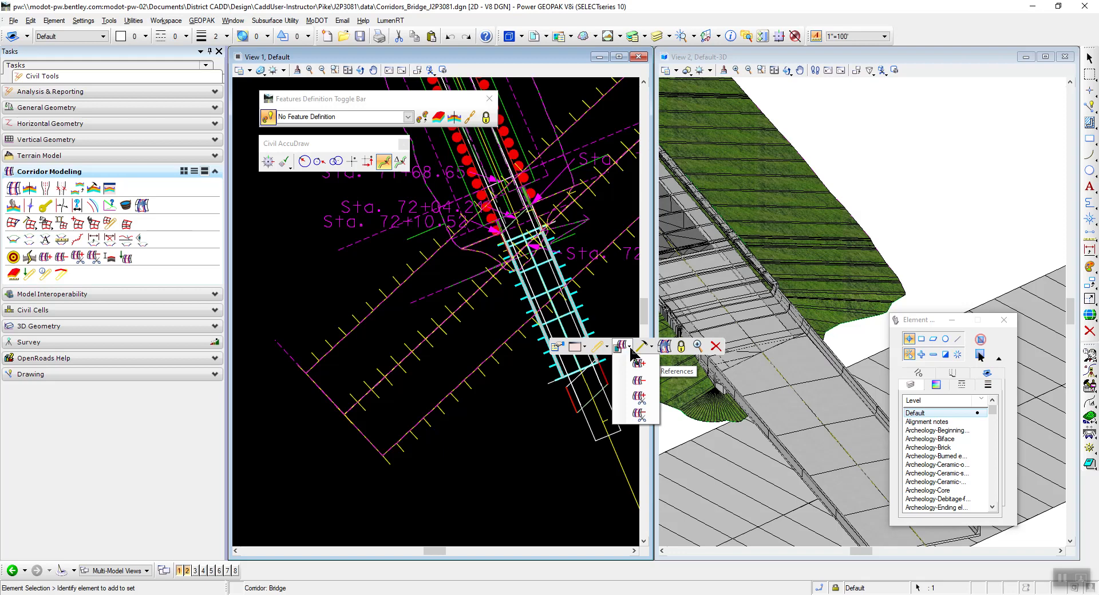
pyautogui.click(639, 395)
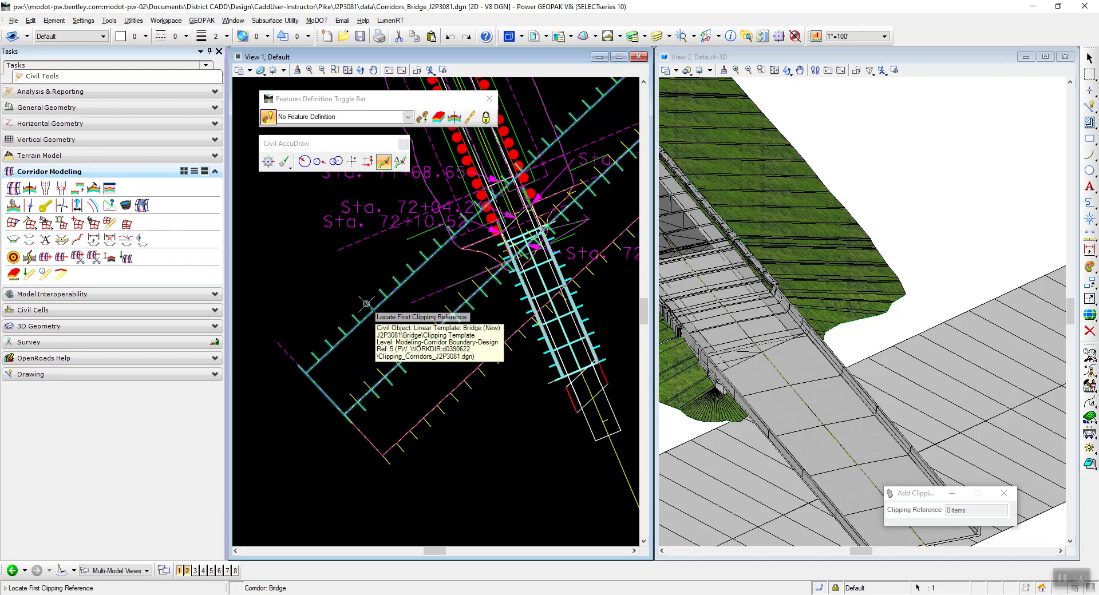
pyautogui.click(341, 288)
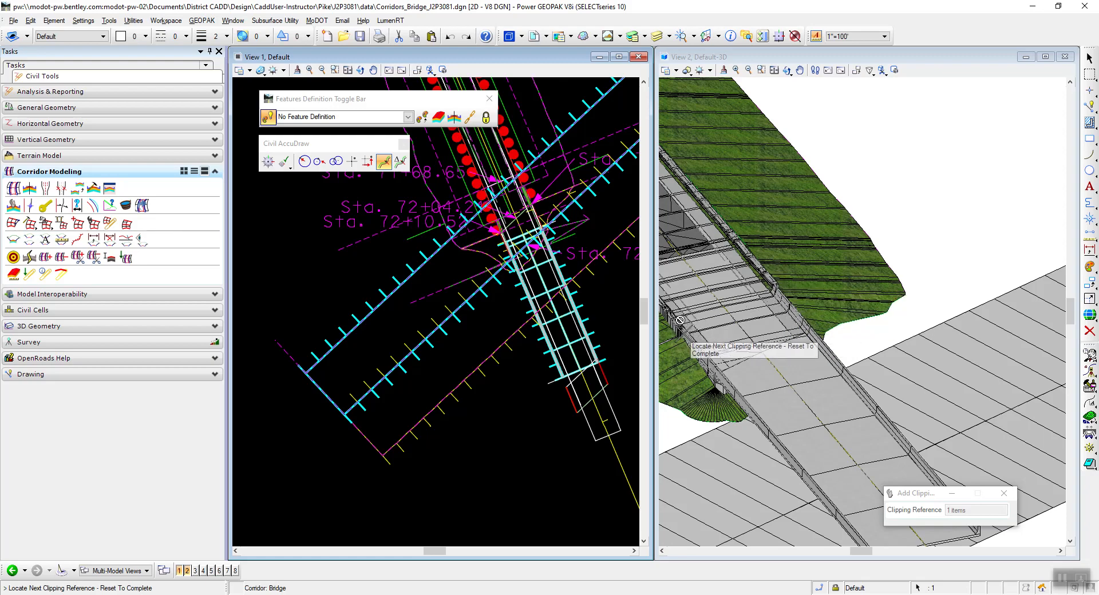
pyautogui.scroll(3, 681, 354)
pyautogui.scroll(-3, 879, 298)
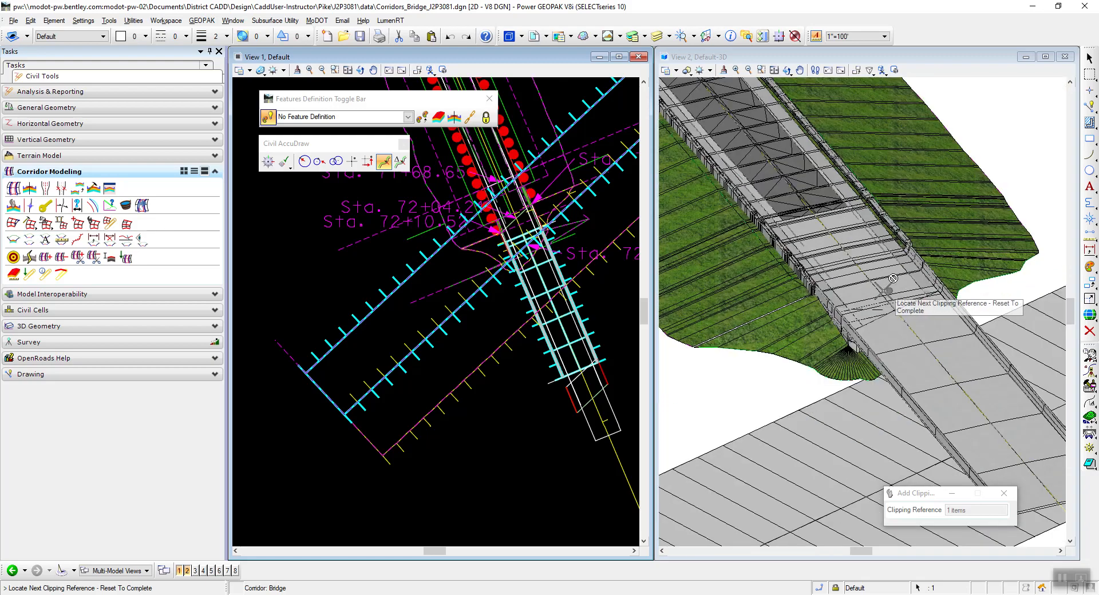
pyautogui.scroll(3, 830, 268)
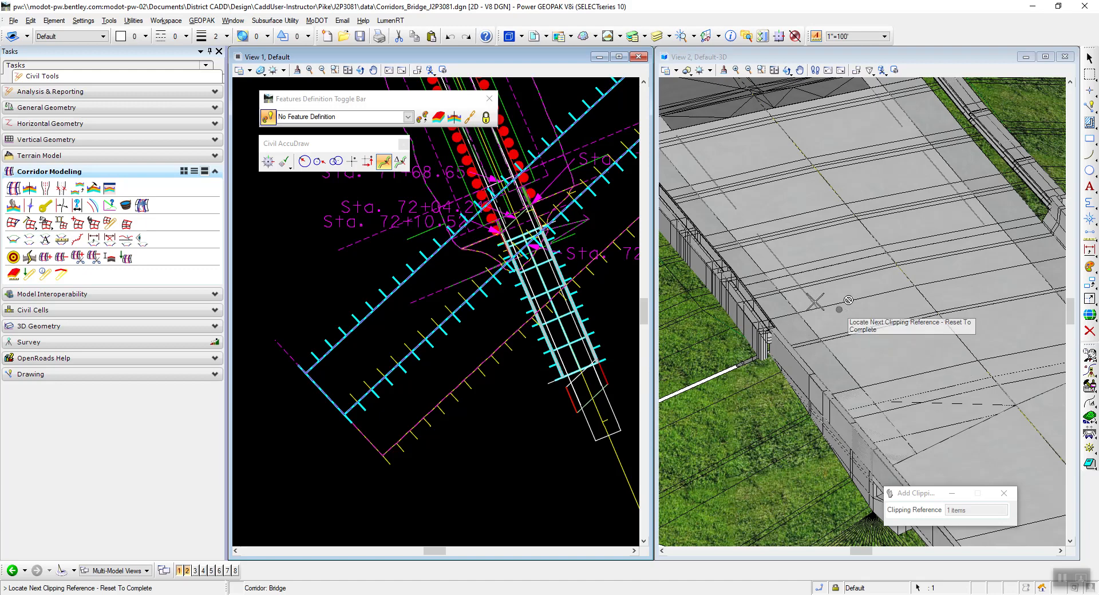
pyautogui.scroll(-3, 858, 343)
pyautogui.scroll(3, 893, 381)
pyautogui.scroll(-3, 892, 382)
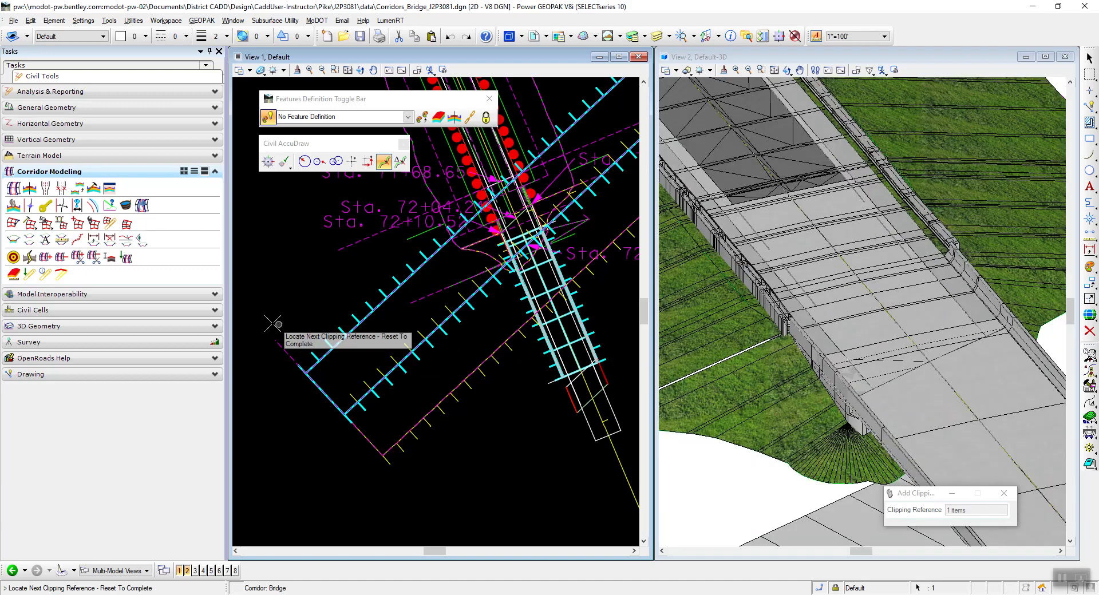
pyautogui.rightClick(288, 281)
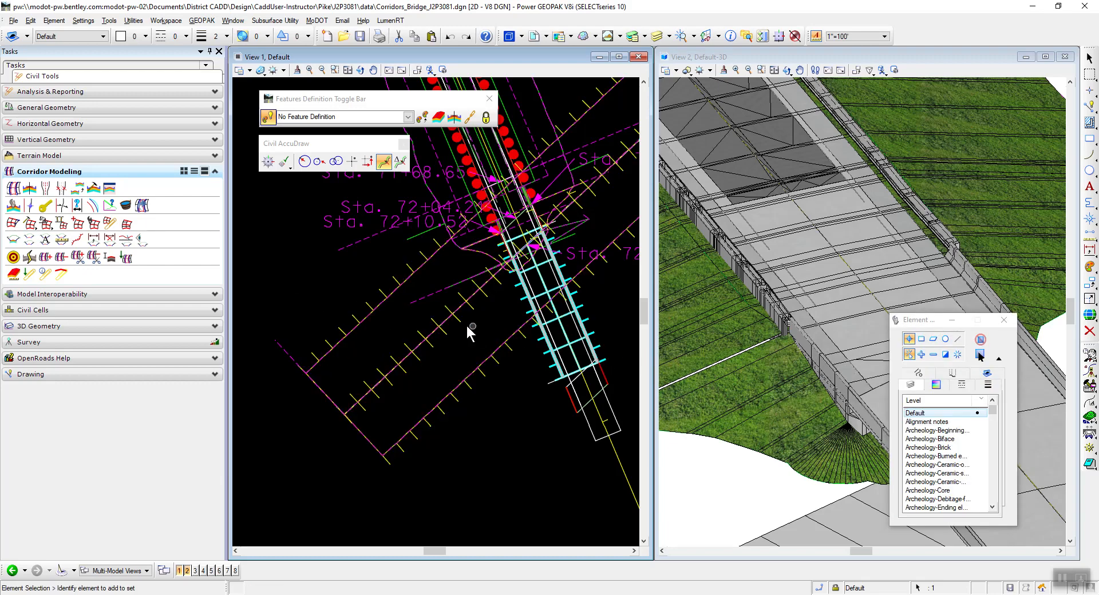
pyautogui.scroll(-3, 403, 321)
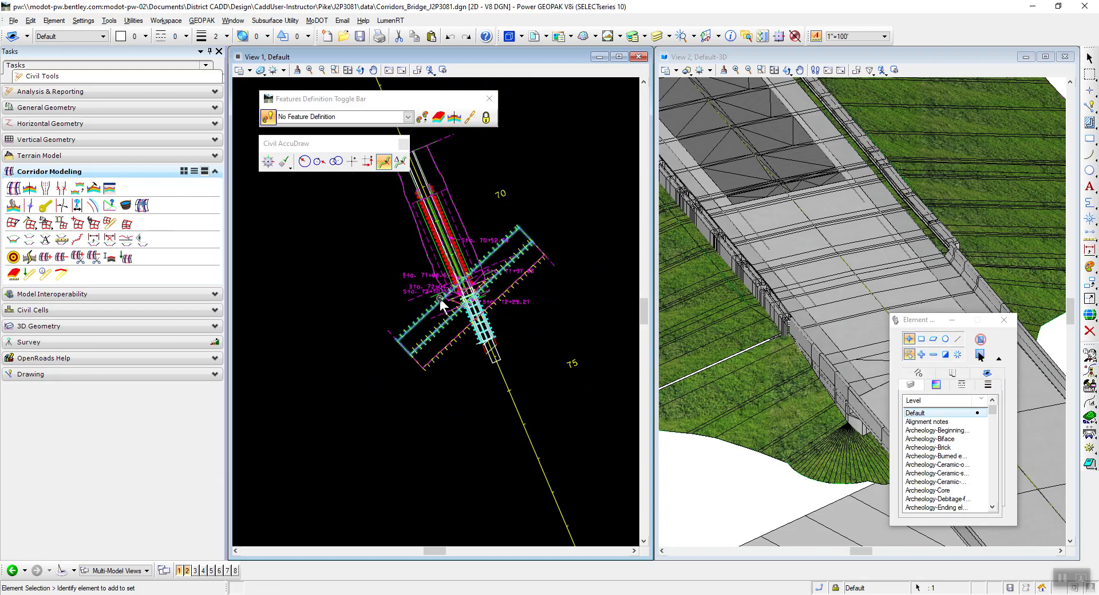
# Check the PDF and turn off the display of Clipping_Corridors_J2P3081.dgn in the 2D Default model's references.
pyautogui.moveTo(930, 324); pyautogui.dragTo(908, 458)
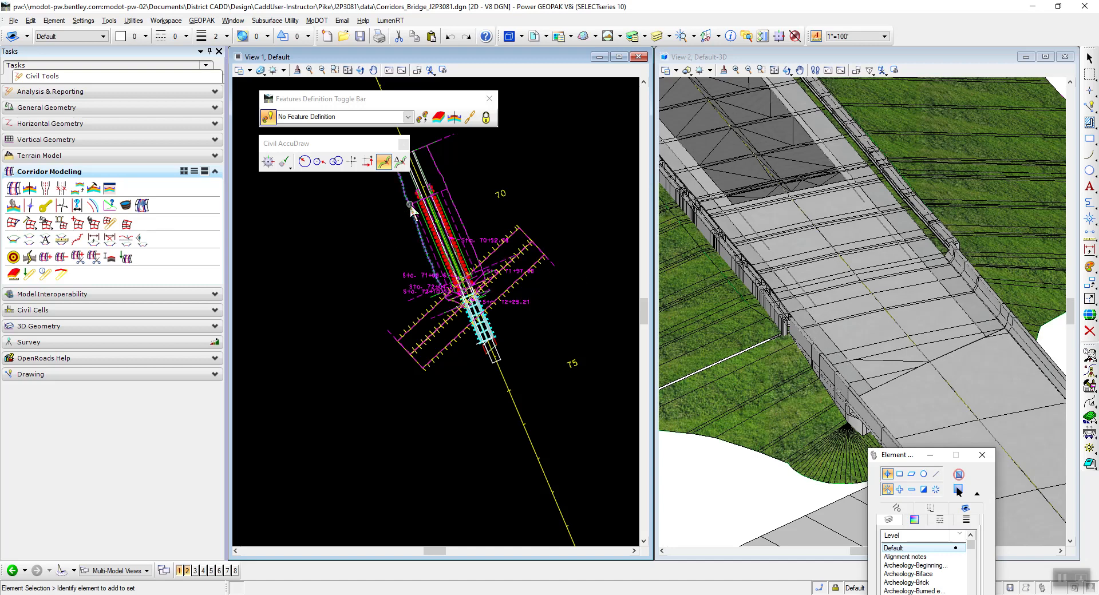
pyautogui.hotkey('alt', 'Tab')
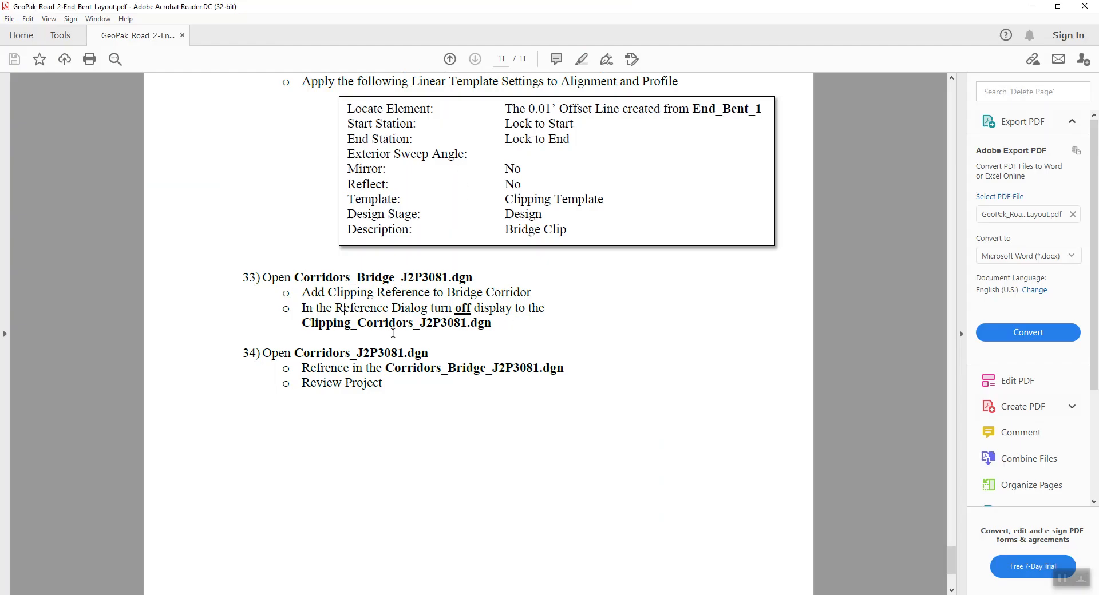
pyautogui.hotkey('alt', 'Tab')
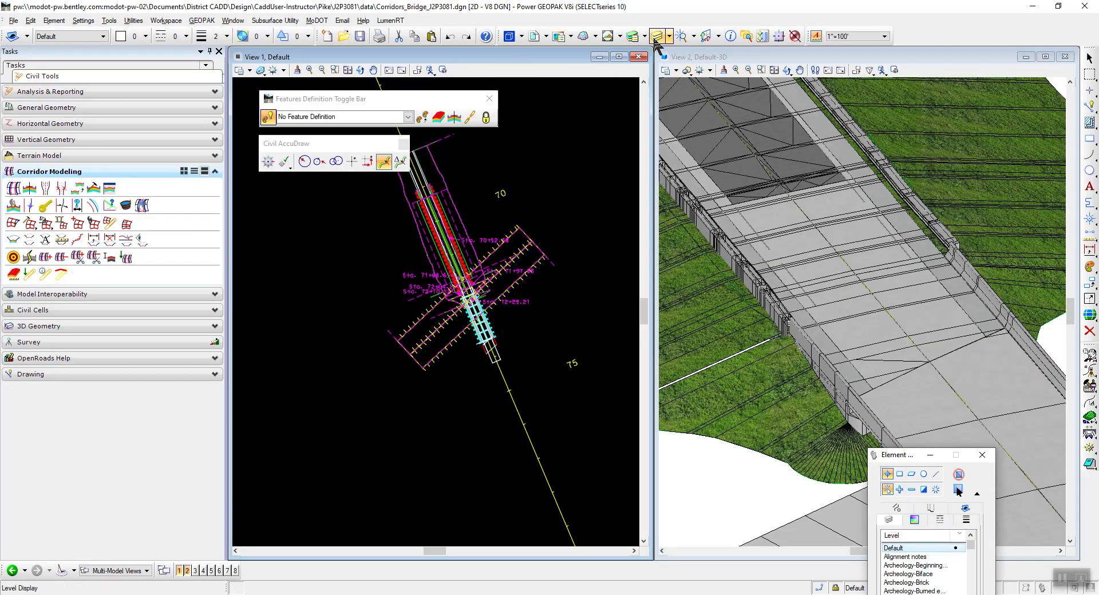
pyautogui.click(534, 36)
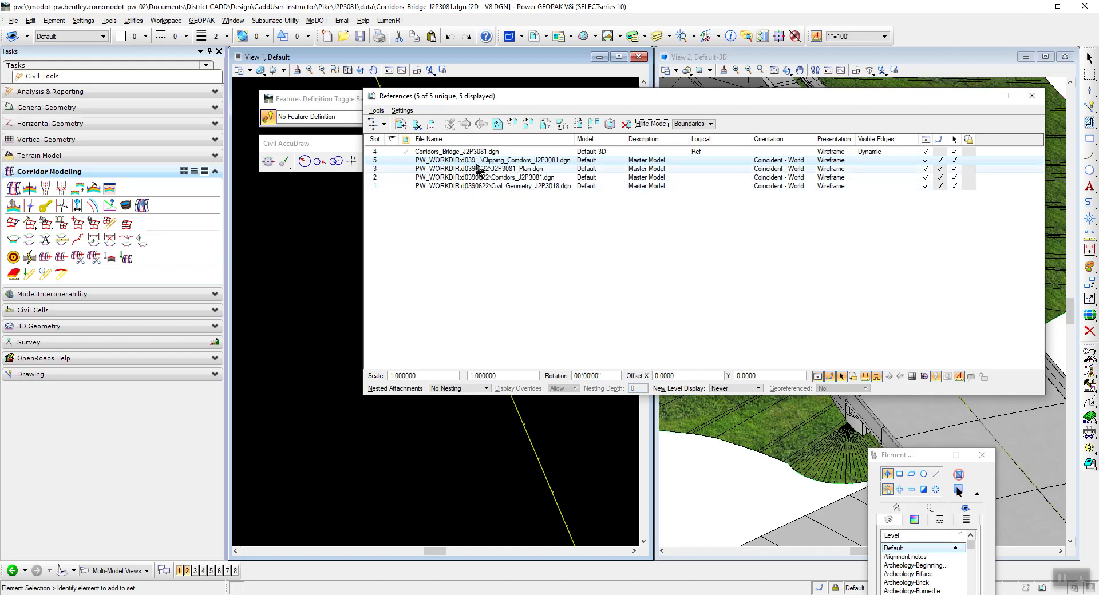
pyautogui.click(925, 161)
pyautogui.moveTo(925, 98); pyautogui.dragTo(534, 196)
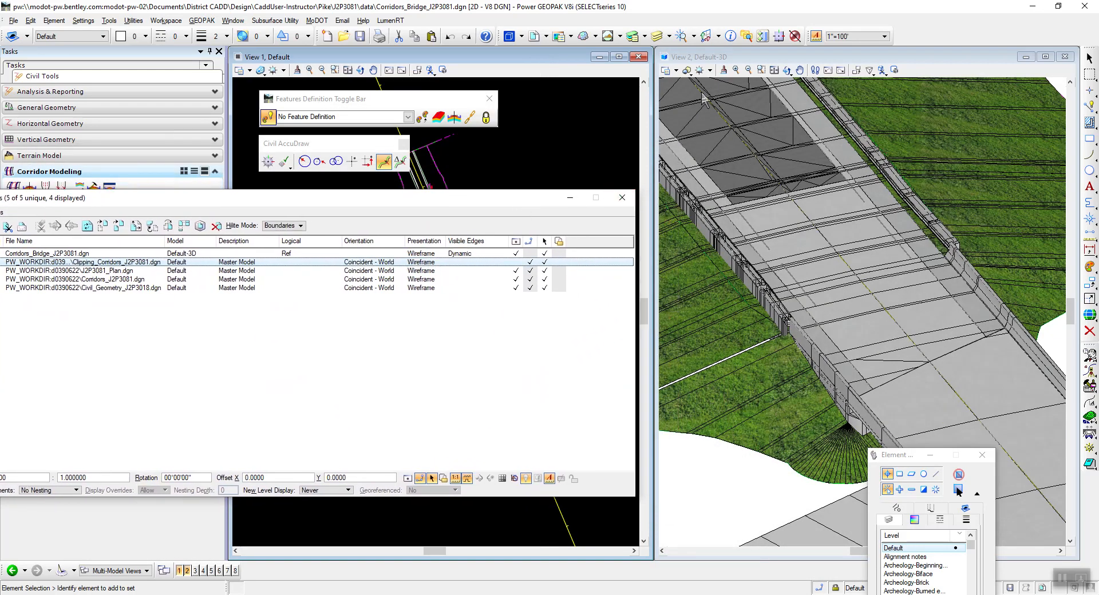
# Turn off the display of Clipping_Corridors_J2P3081.dgn in the Default-3D model's references, close the reference list, and inspect the bridge end.
pyautogui.click(735, 55)
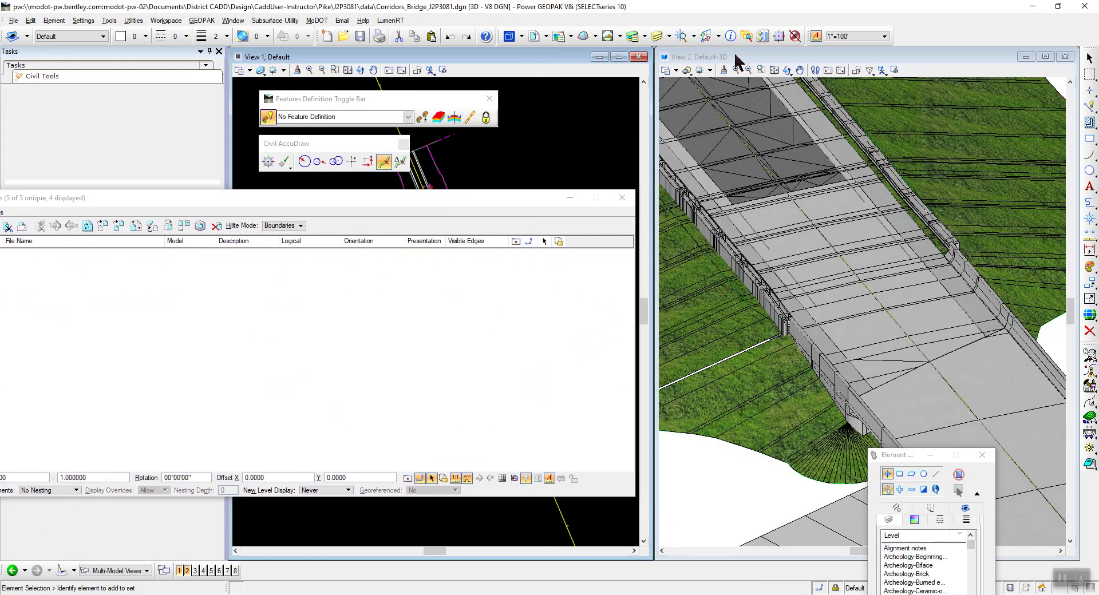
pyautogui.moveTo(404, 197); pyautogui.dragTo(757, 128)
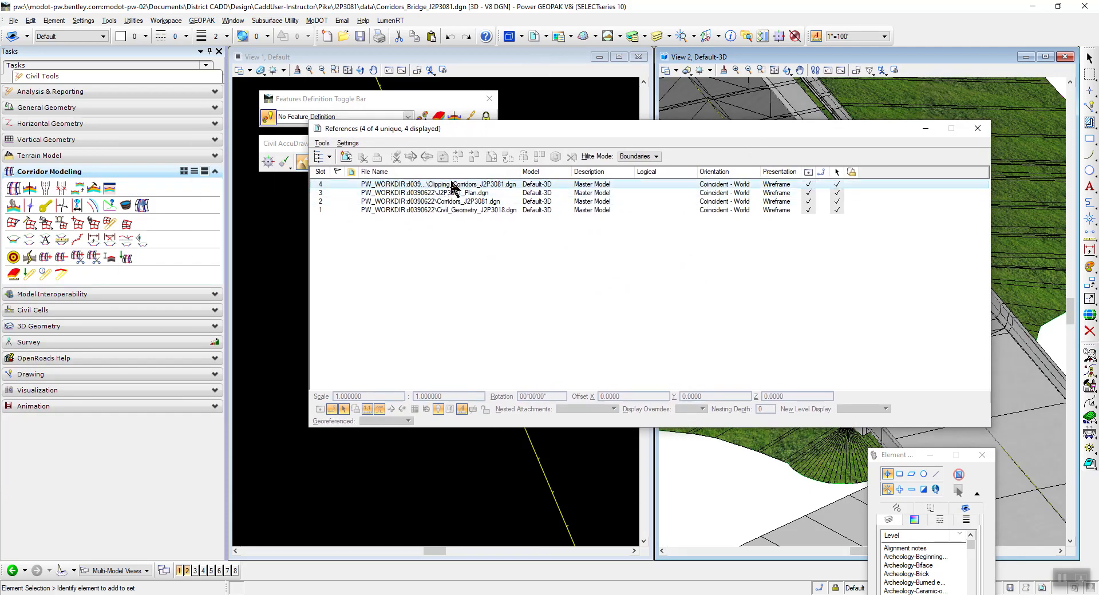
pyautogui.click(808, 184)
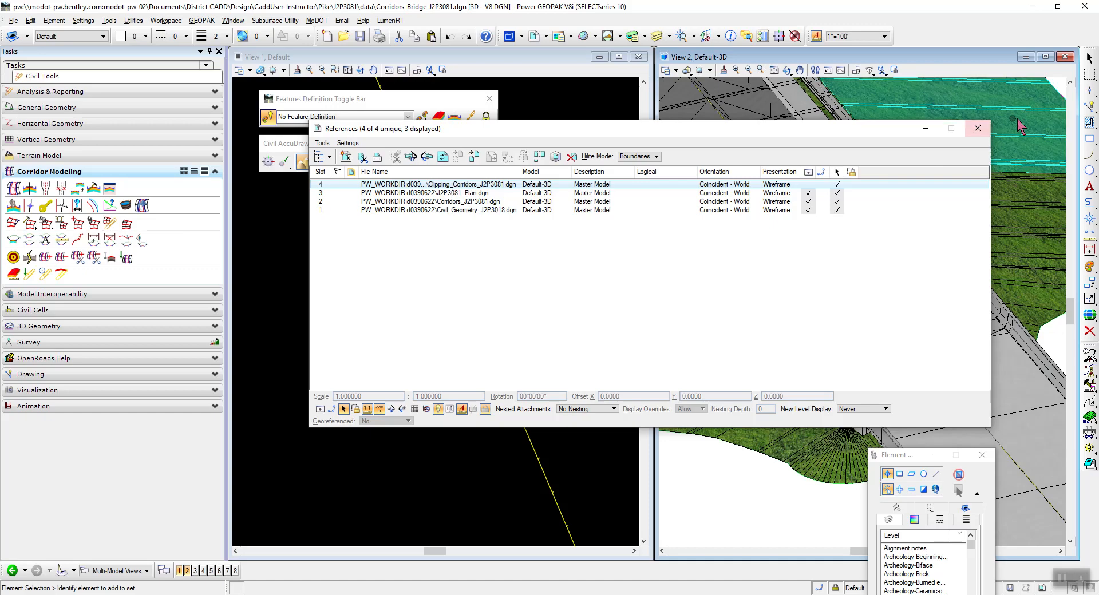
pyautogui.click(977, 129)
pyautogui.scroll(-2, 416, 332)
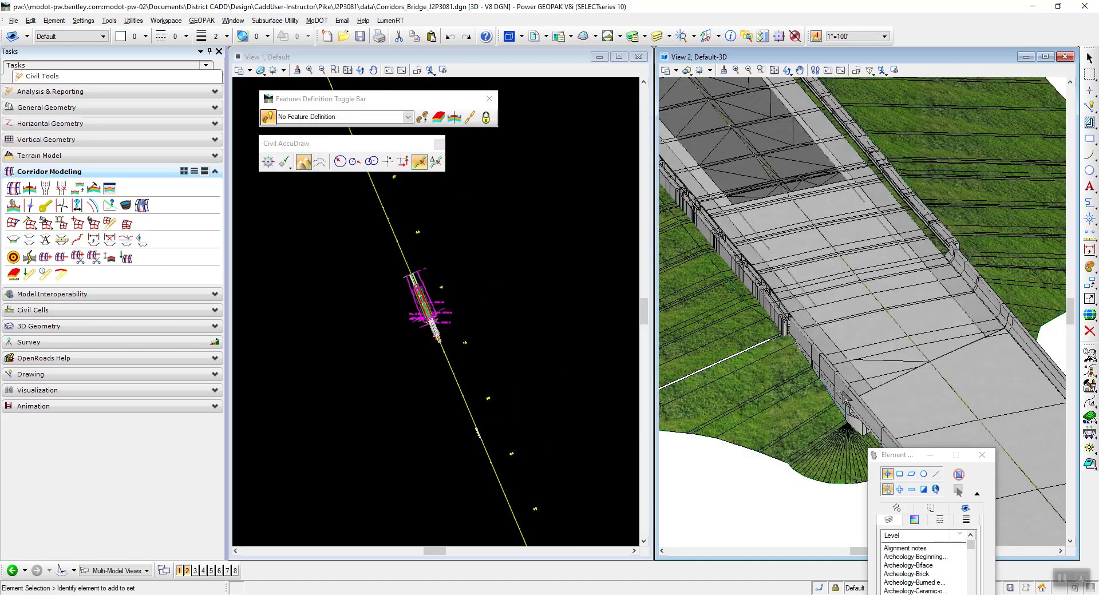
pyautogui.scroll(-2, 797, 279)
pyautogui.scroll(2, 840, 327)
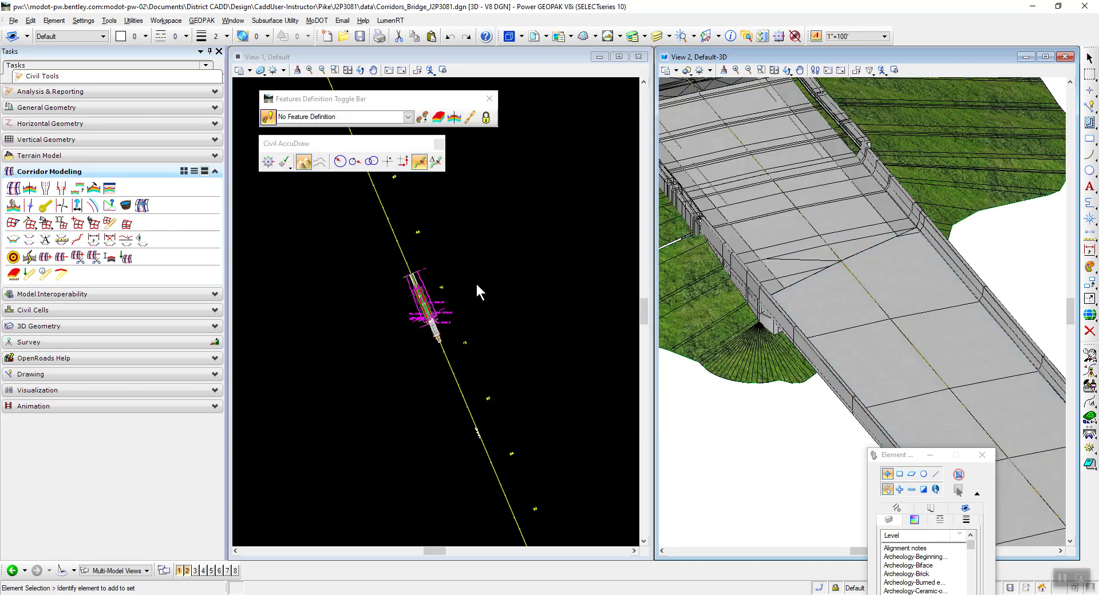
# Read instruction 34 in the PDF, open Corridors_J2P3081.dgn, and check in Corridors_Bridge_J2P3081.dgn.
pyautogui.hotkey('alt', 'Tab')
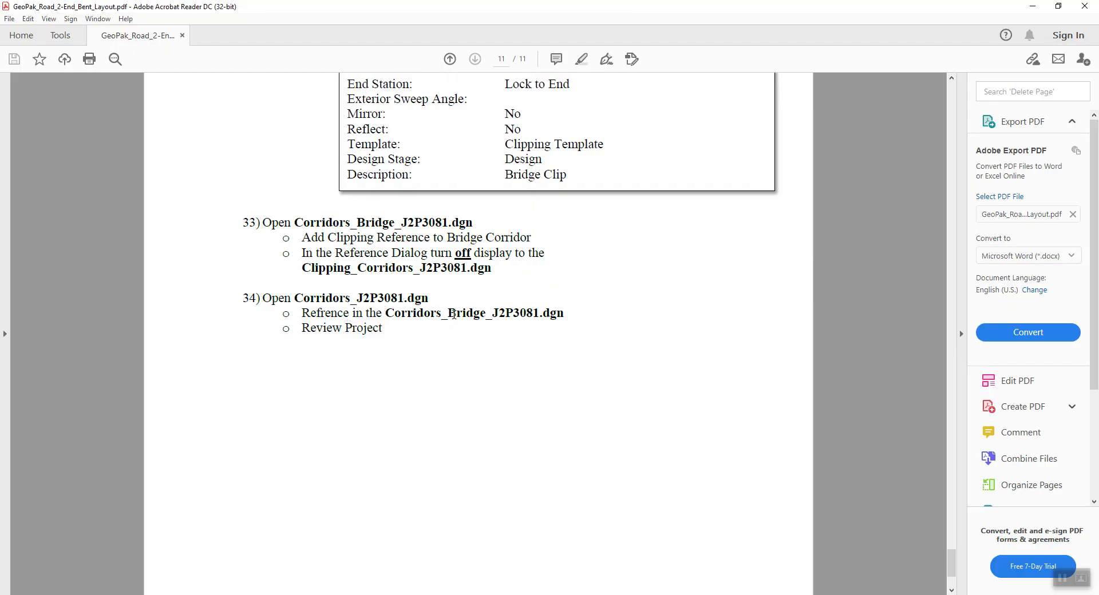
pyautogui.hotkey('alt', 'Tab')
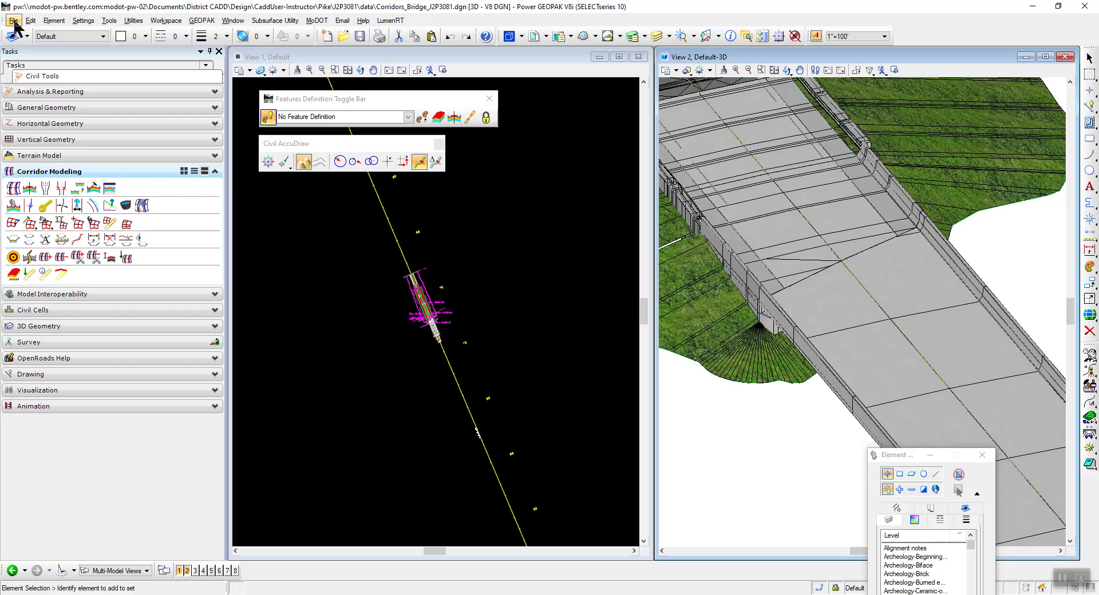
pyautogui.click(13, 21)
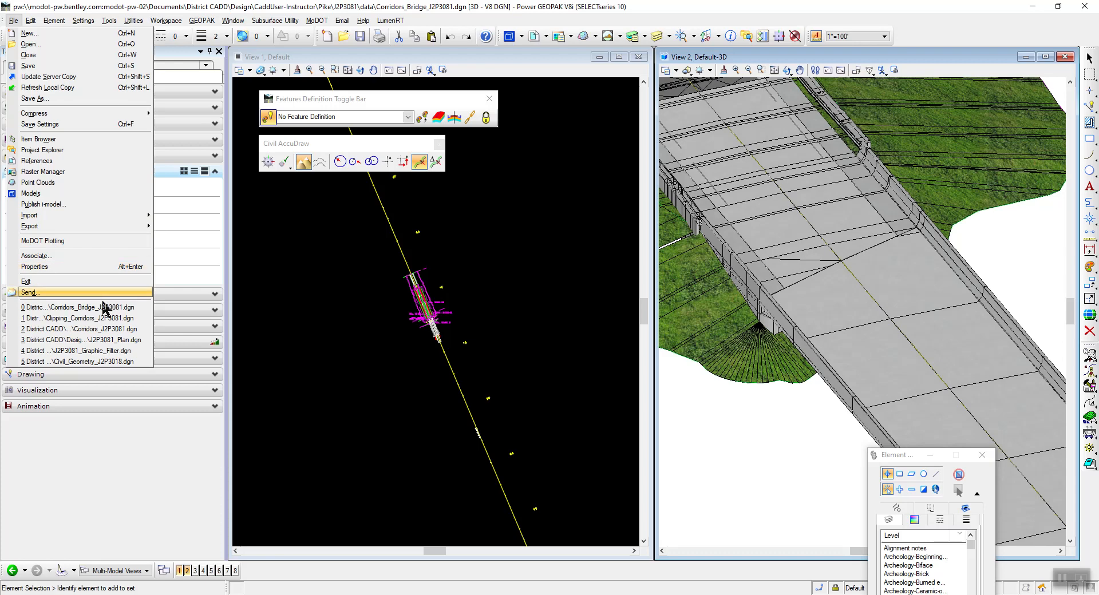
pyautogui.click(118, 332)
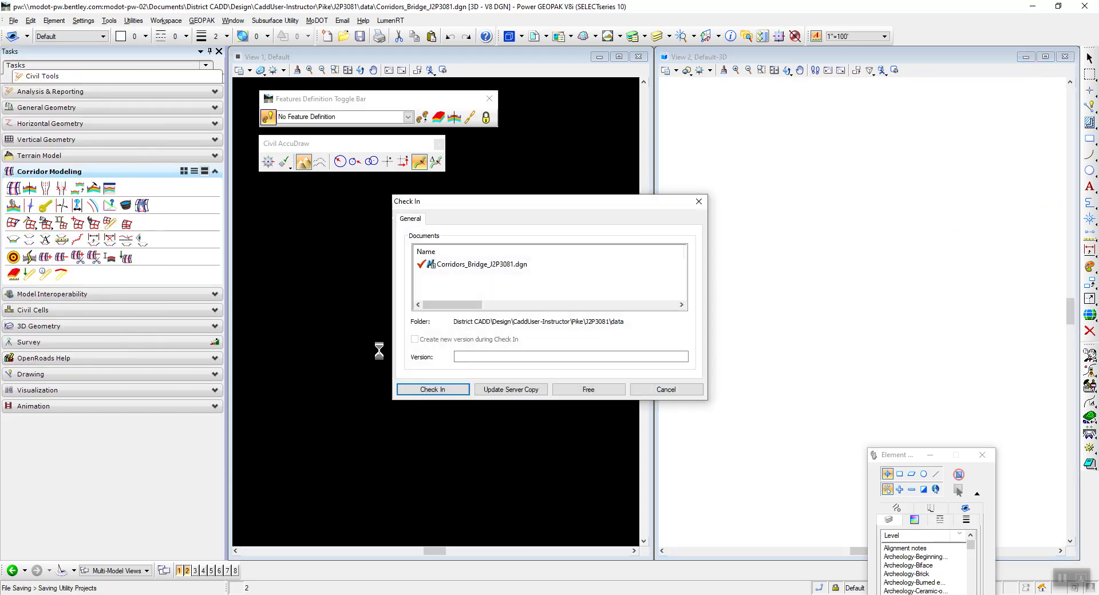
pyautogui.click(445, 388)
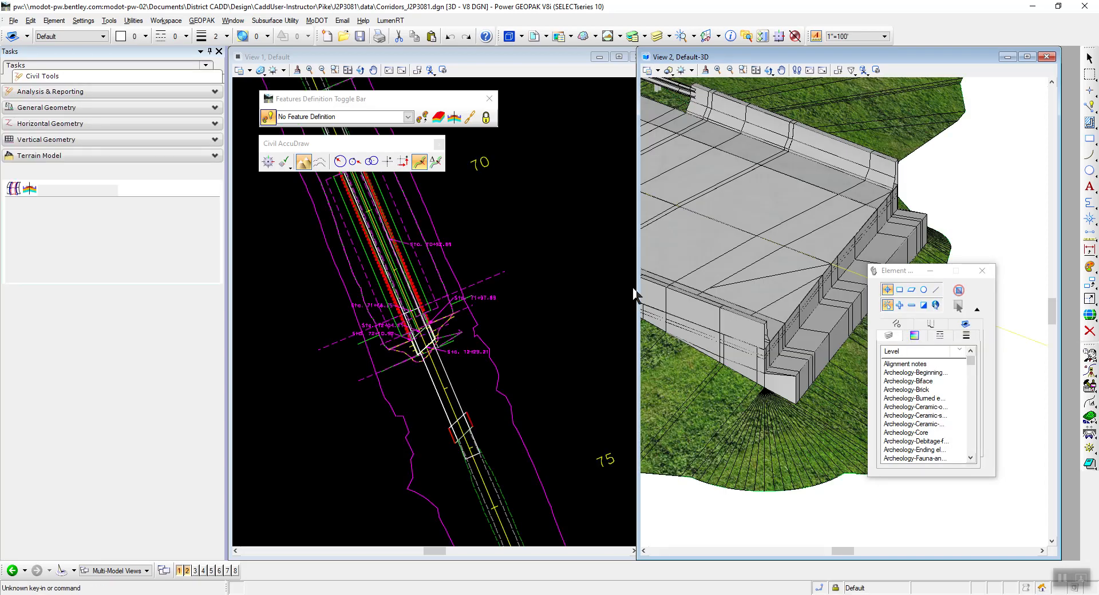
# Attach Corridors_Bridge_J2P3081.dgn as a reference to the 2D Default model with the offered attachment settings, and close the reference list.
pyautogui.scroll(4, 662, 232)
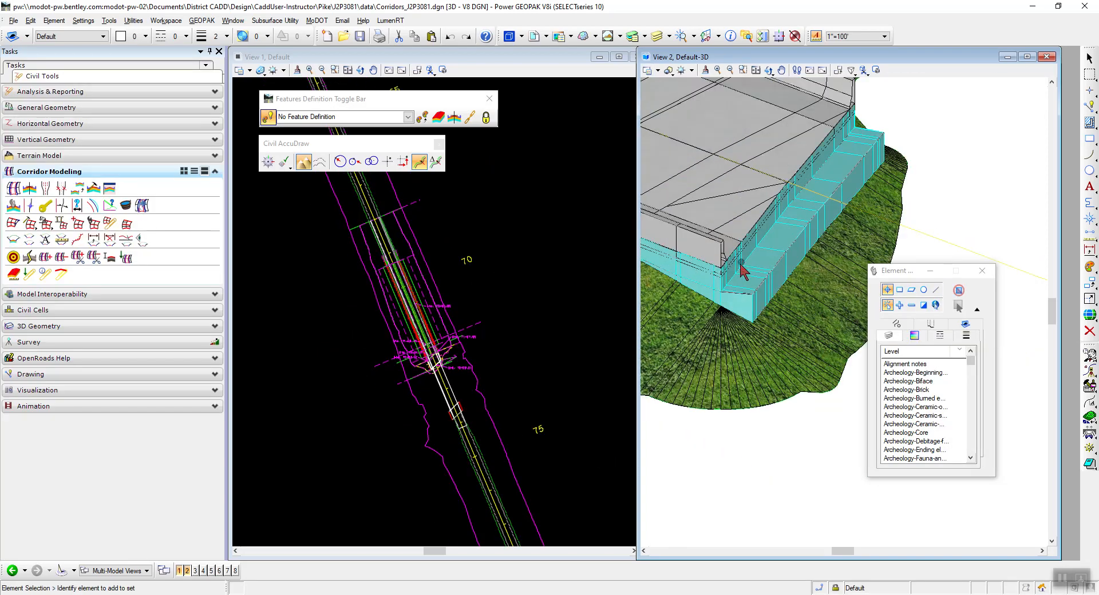
pyautogui.scroll(-4, 464, 284)
pyautogui.scroll(4, 469, 309)
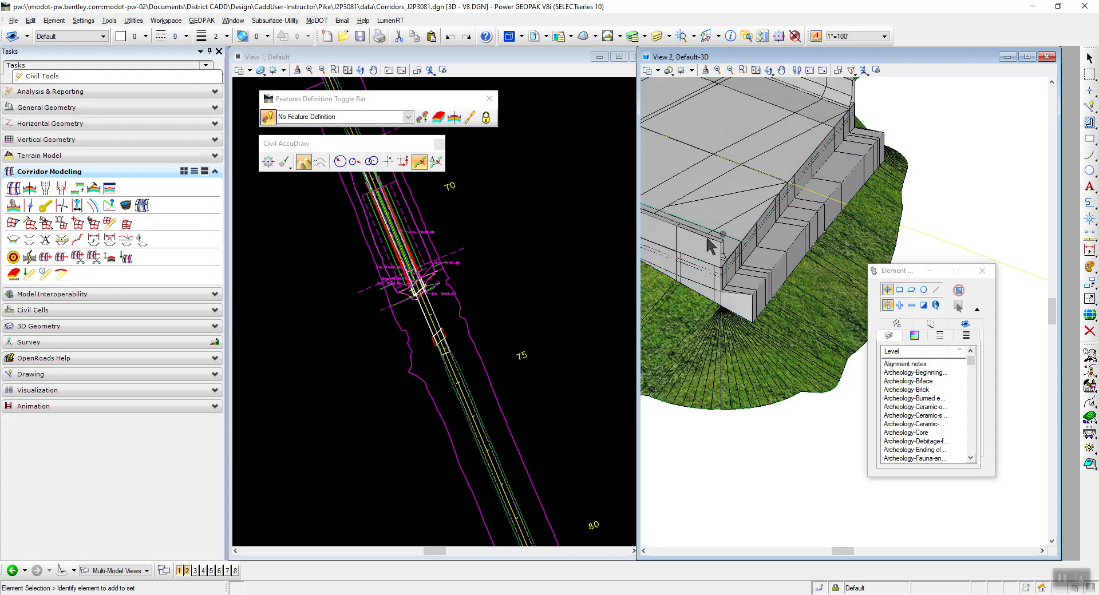
pyautogui.click(364, 65)
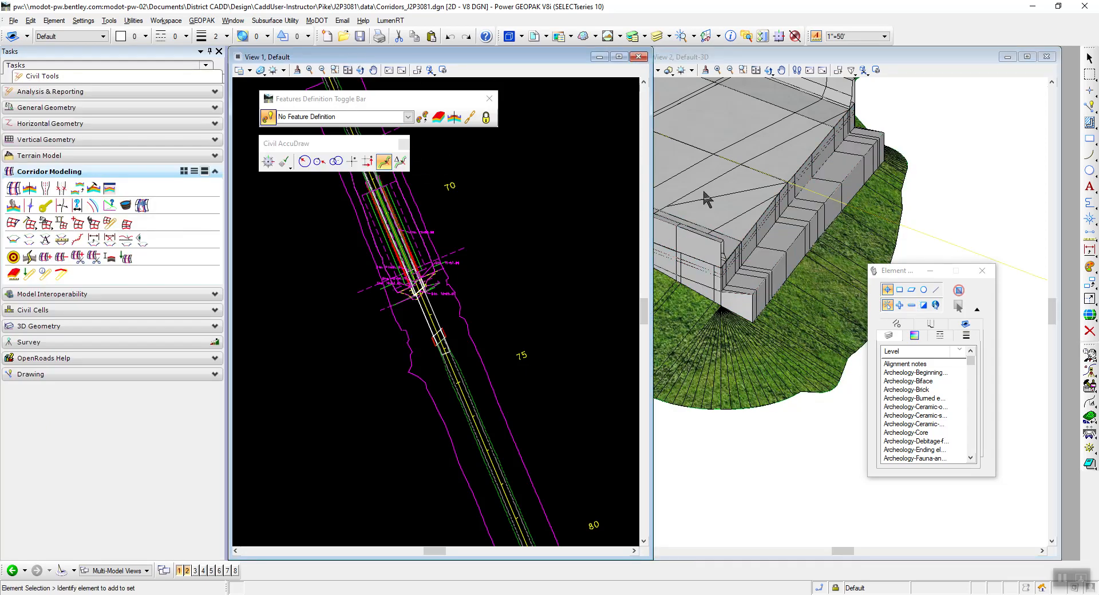
pyautogui.click(533, 38)
pyautogui.click(321, 143)
pyautogui.click(329, 153)
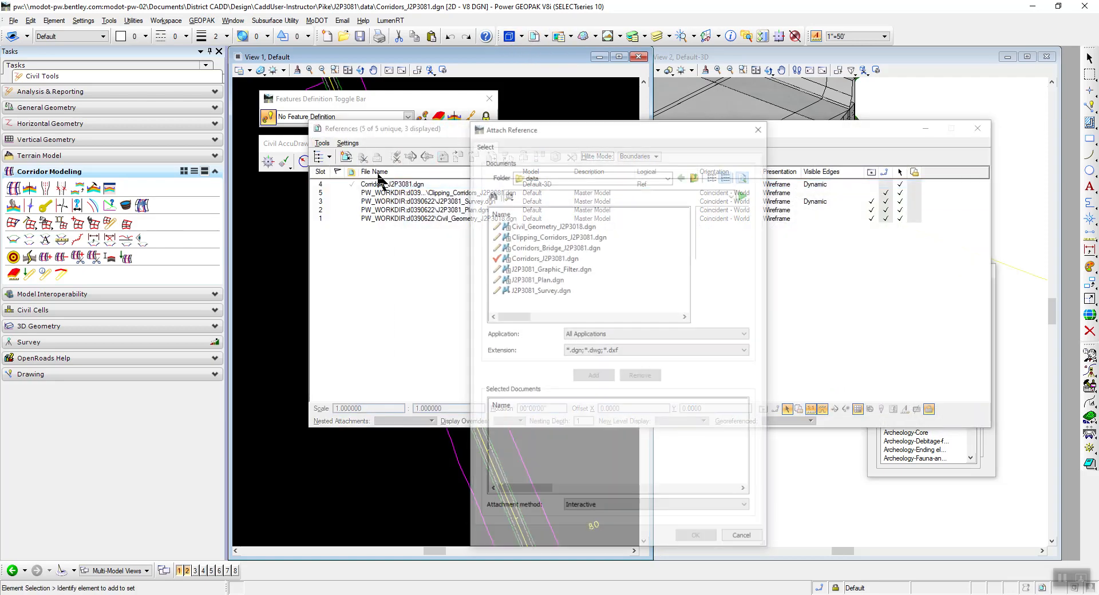
pyautogui.click(549, 246)
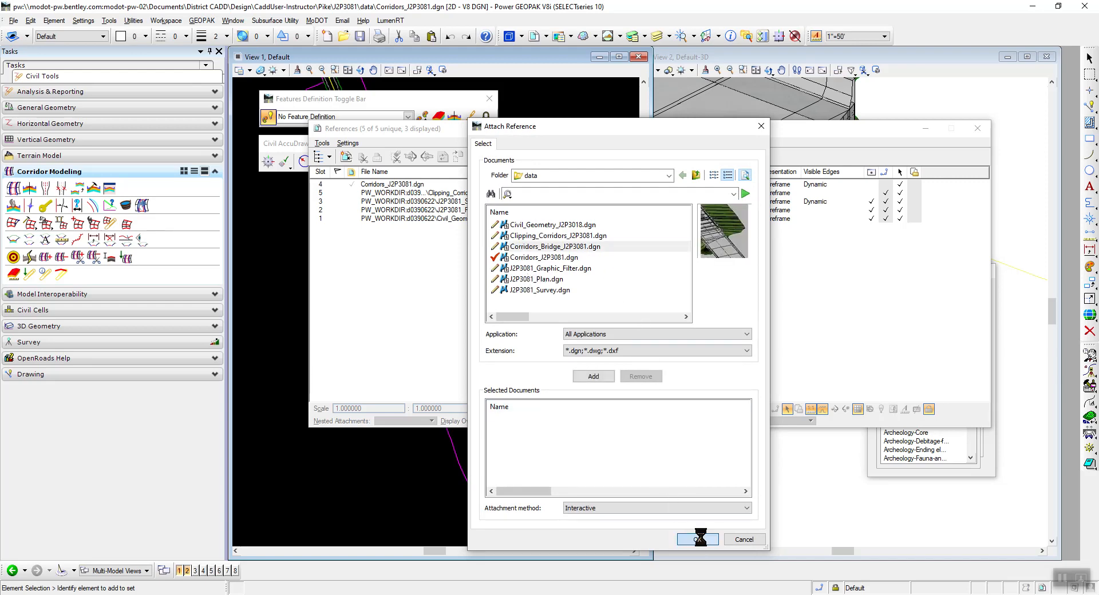
pyautogui.click(697, 539)
pyautogui.click(905, 438)
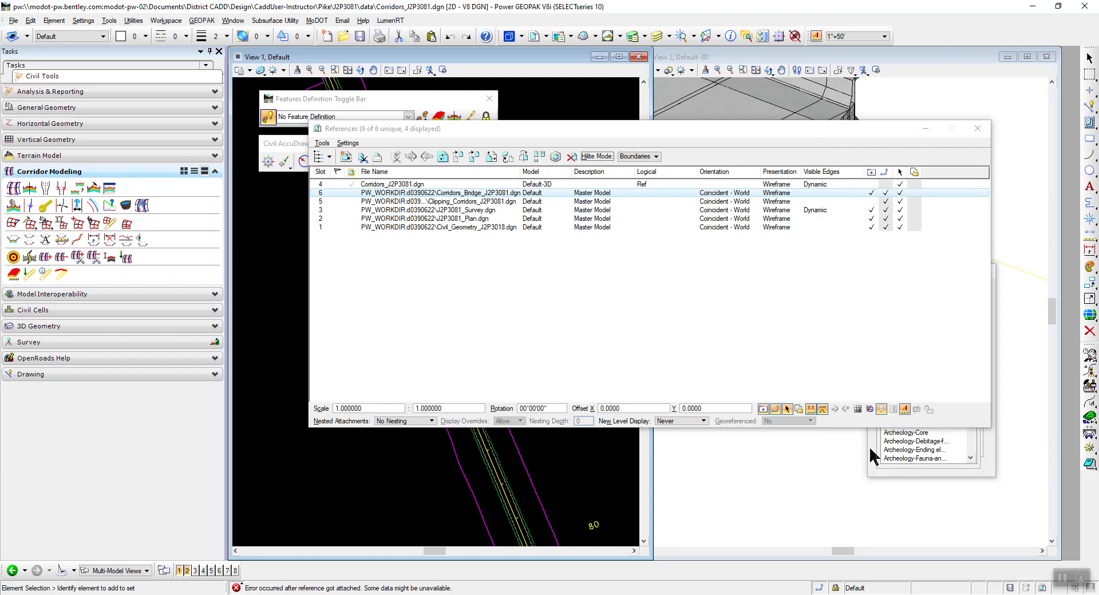
pyautogui.click(977, 128)
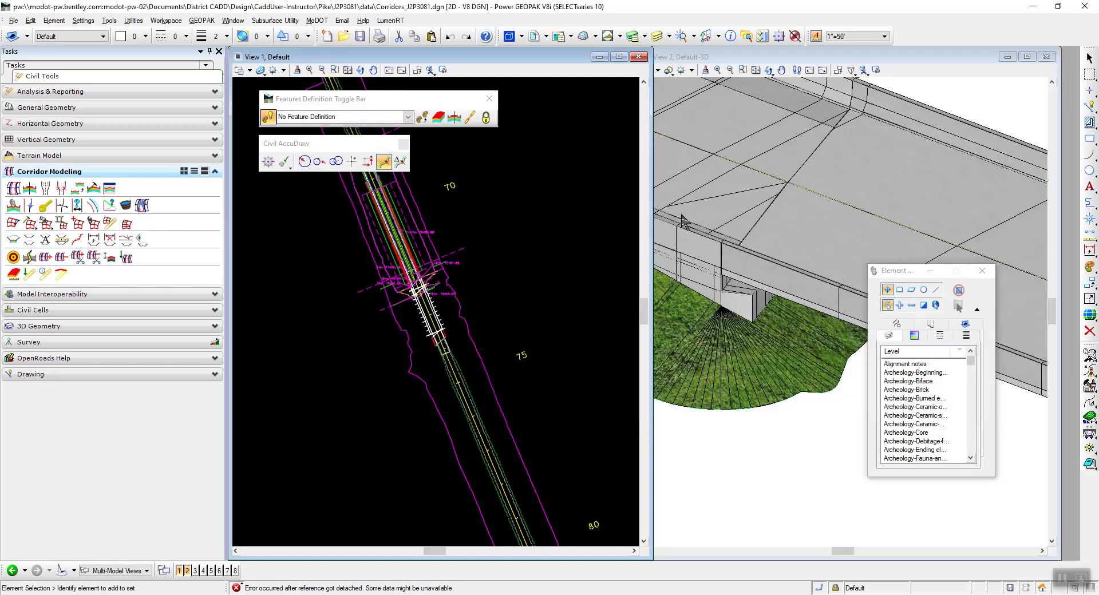
# Inspect the 3D model at the bridge end, where the roadway side slope meets the barrier wall and end bent.
pyautogui.scroll(3, 695, 160)
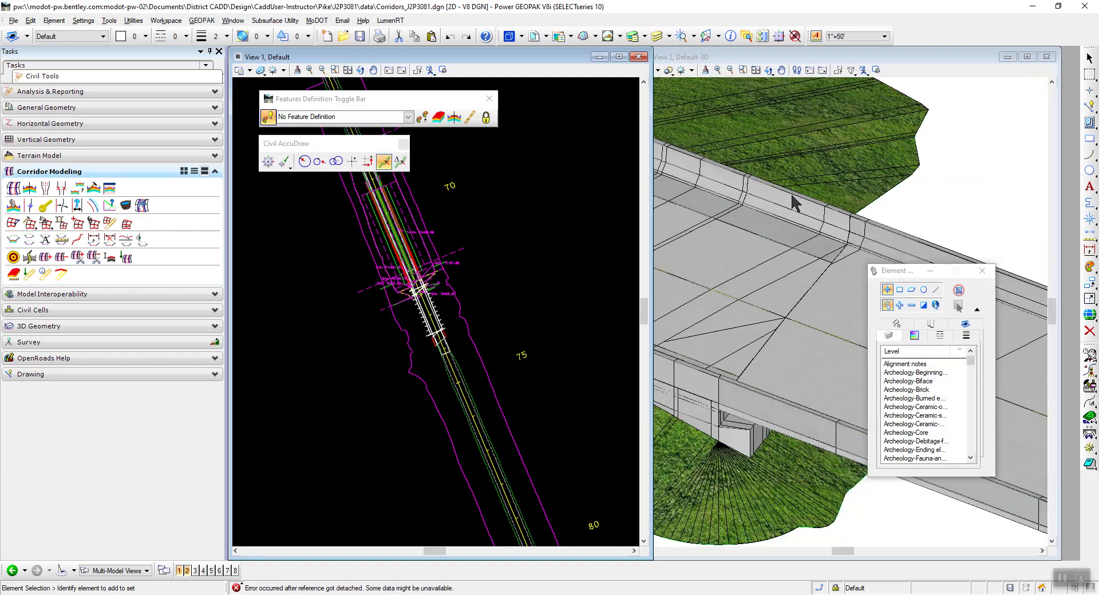
pyautogui.moveTo(905, 270); pyautogui.dragTo(368, 294)
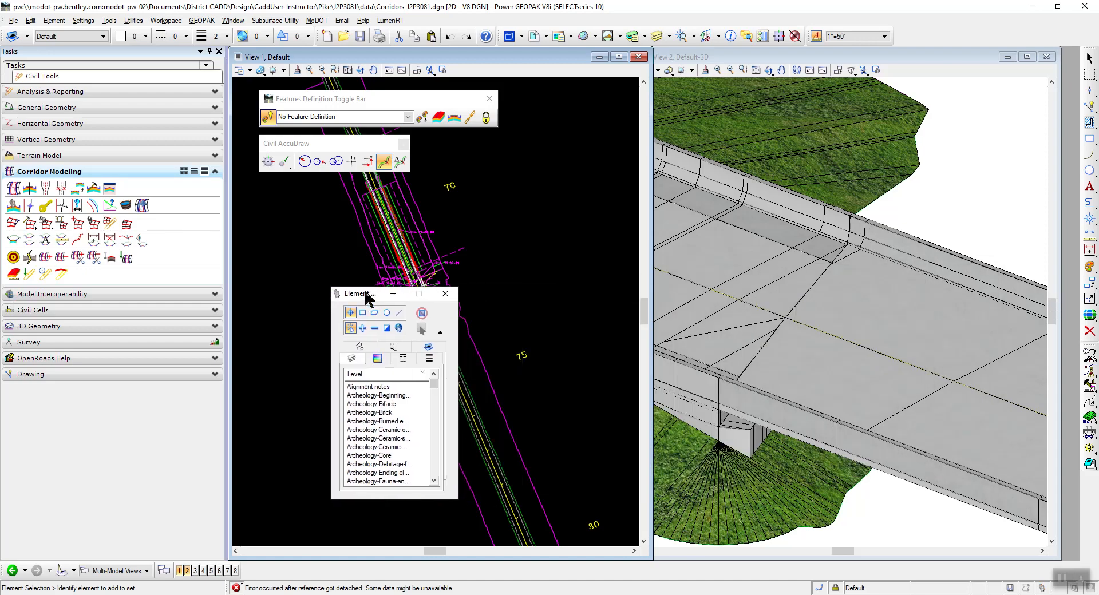
pyautogui.scroll(-3, 815, 282)
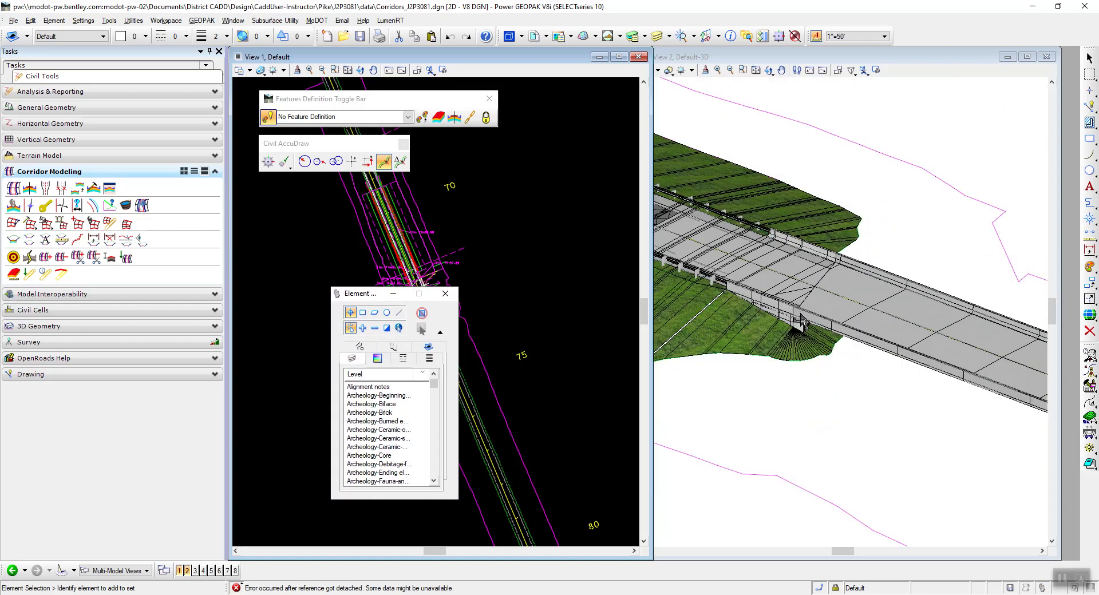
pyautogui.scroll(3, 801, 322)
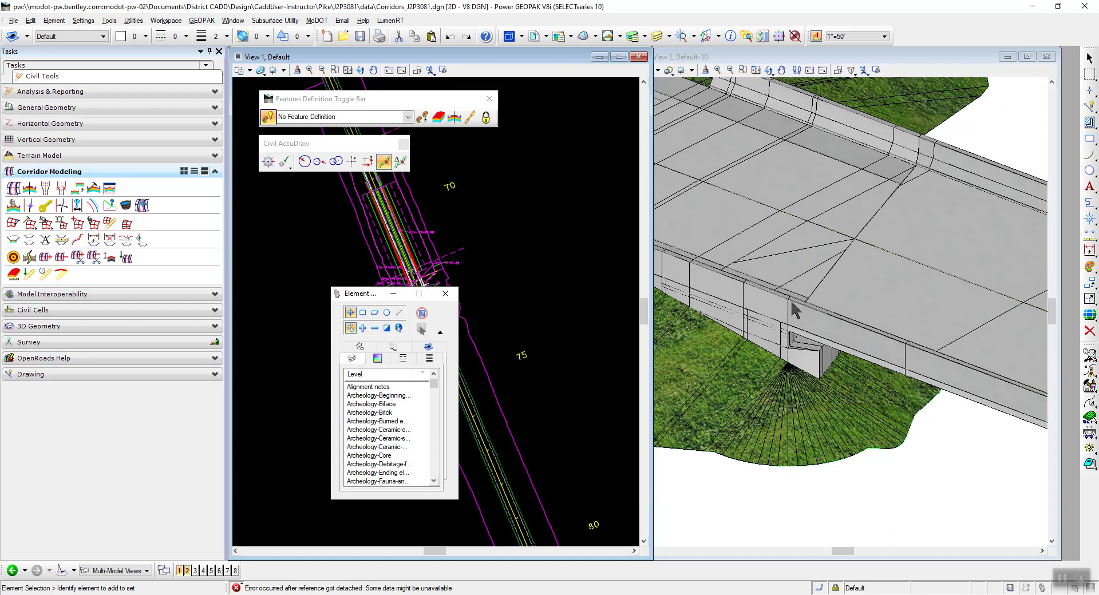
pyautogui.scroll(-5, 791, 301)
pyautogui.scroll(4, 747, 304)
pyautogui.scroll(2, 753, 303)
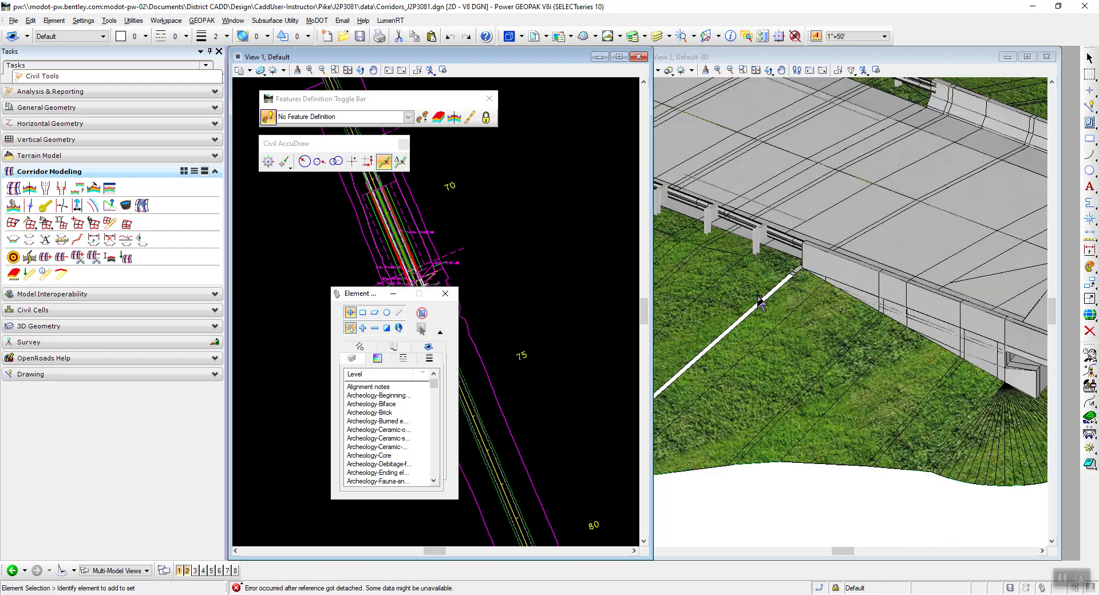
pyautogui.scroll(2, 789, 286)
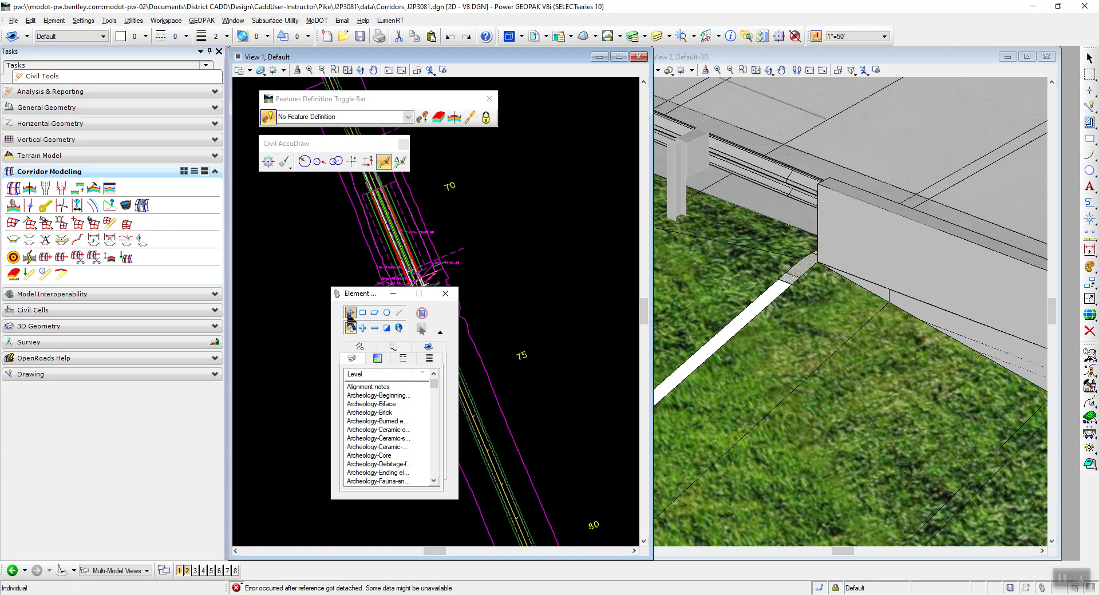
# Examine the same bridge end in the 2D plan view, around the barrier end at the Sta. 72+10.52 label.
pyautogui.moveTo(361, 293); pyautogui.dragTo(767, 314)
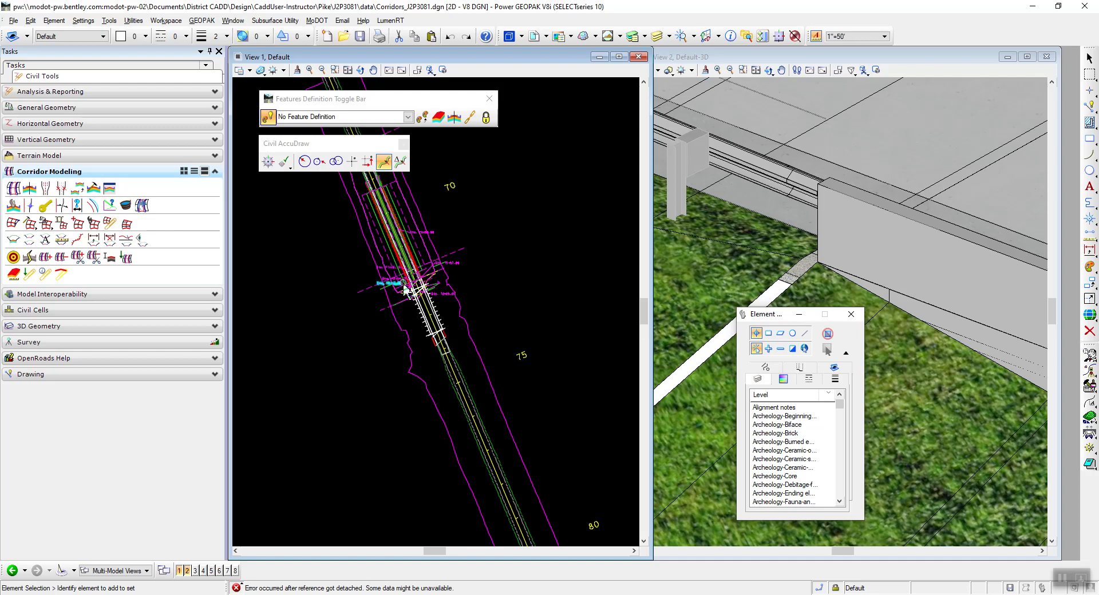
pyautogui.scroll(5, 394, 283)
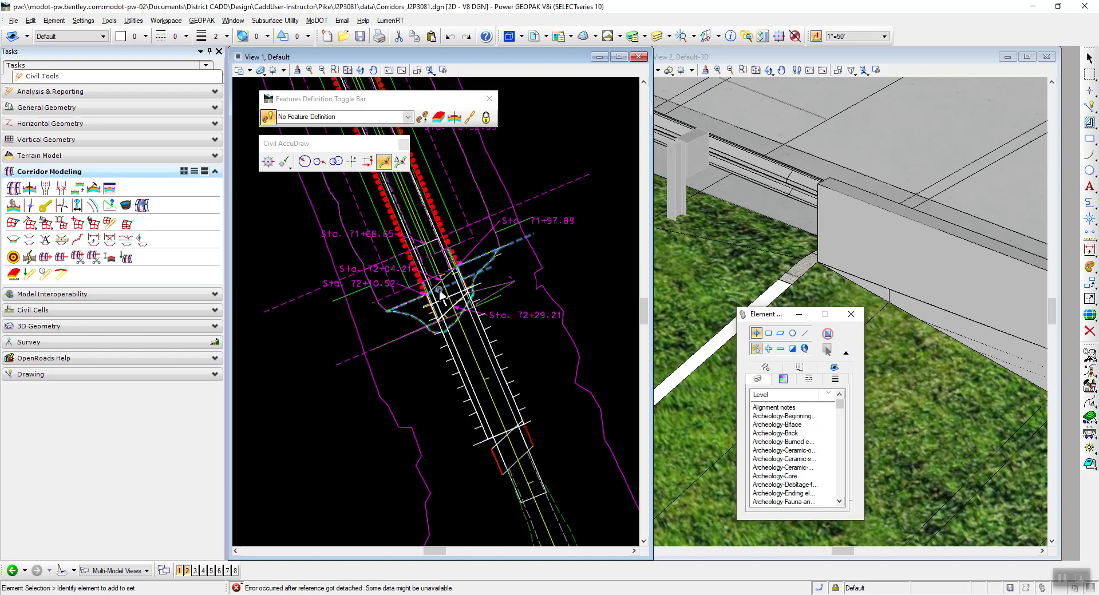
pyautogui.scroll(3, 434, 307)
pyautogui.scroll(6, 418, 292)
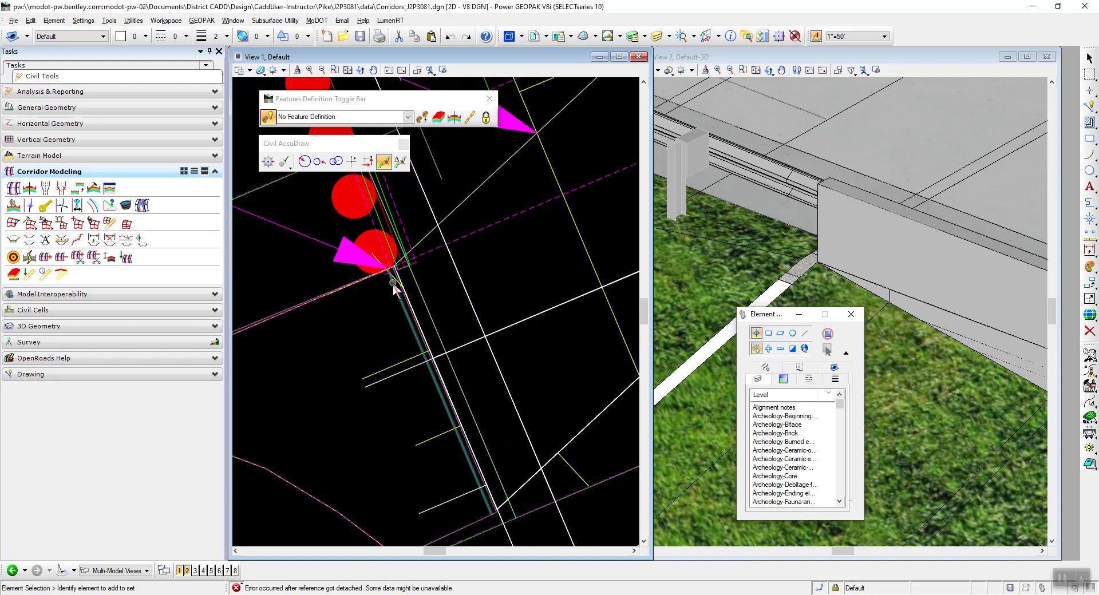
pyautogui.scroll(-2, 378, 256)
pyautogui.scroll(8, 452, 312)
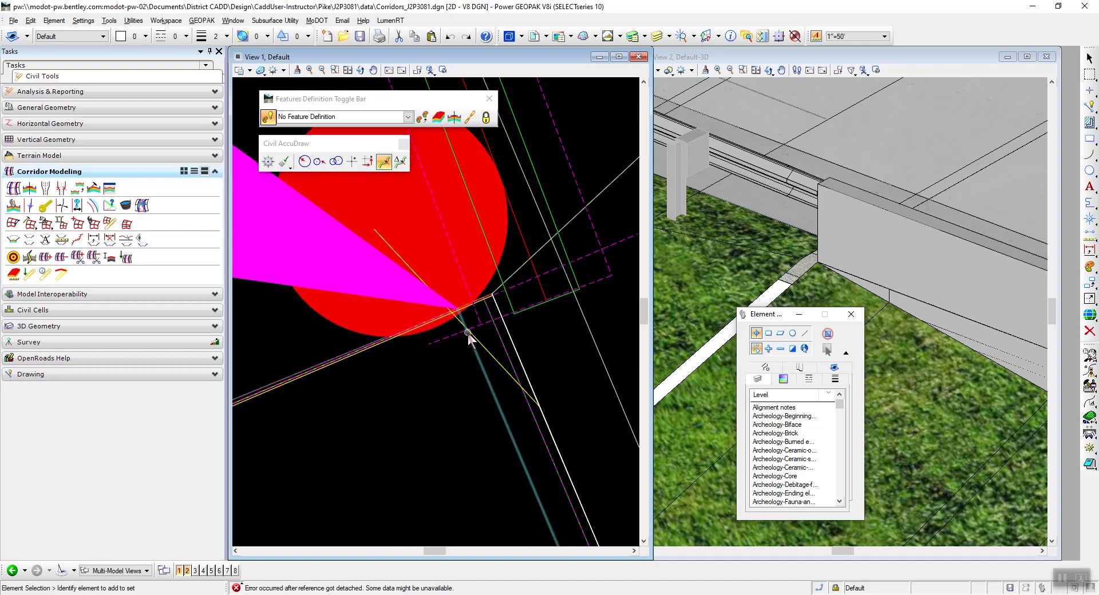
pyautogui.scroll(2, 444, 282)
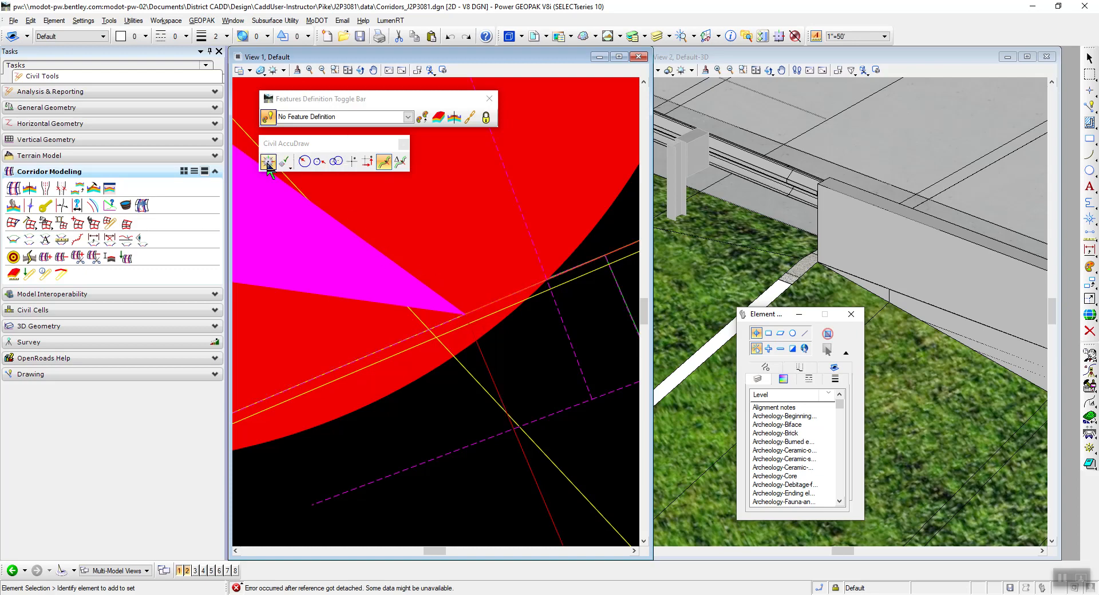
pyautogui.scroll(-8, 502, 191)
pyautogui.scroll(-5, 483, 265)
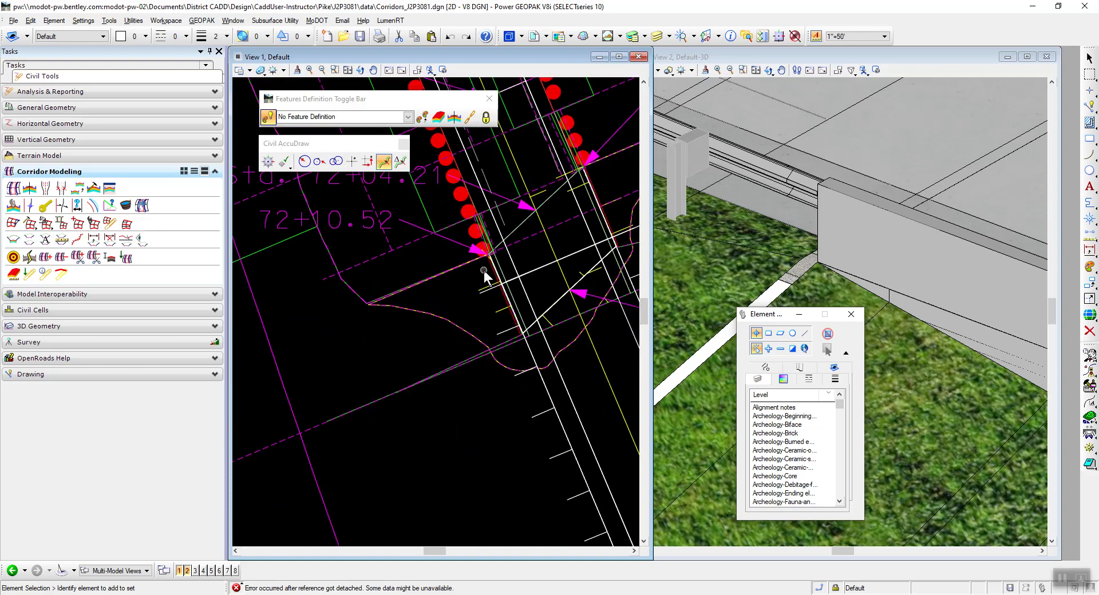
# Add a key station to the Route14 corridor at 72+10.52 R1, at the end of the traffic barrier line.
pyautogui.click(290, 239)
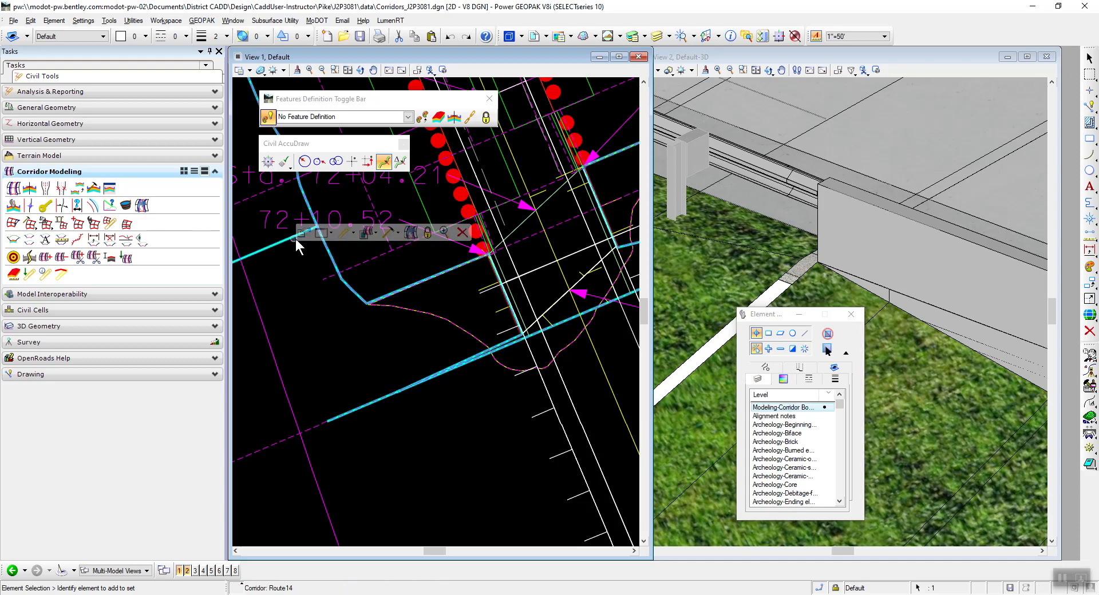
pyautogui.click(396, 234)
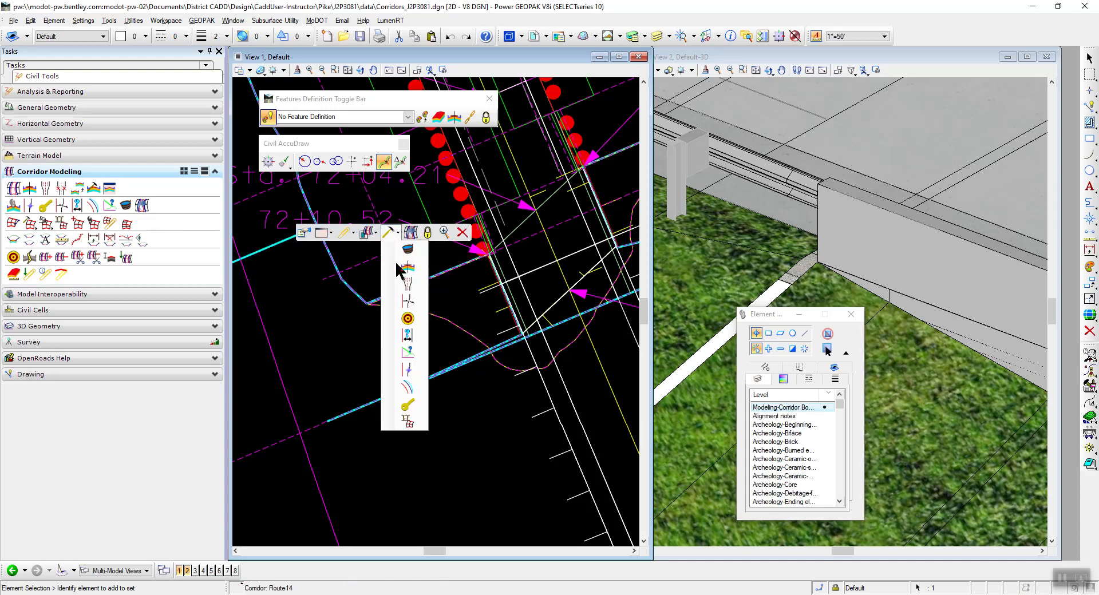
pyautogui.click(408, 405)
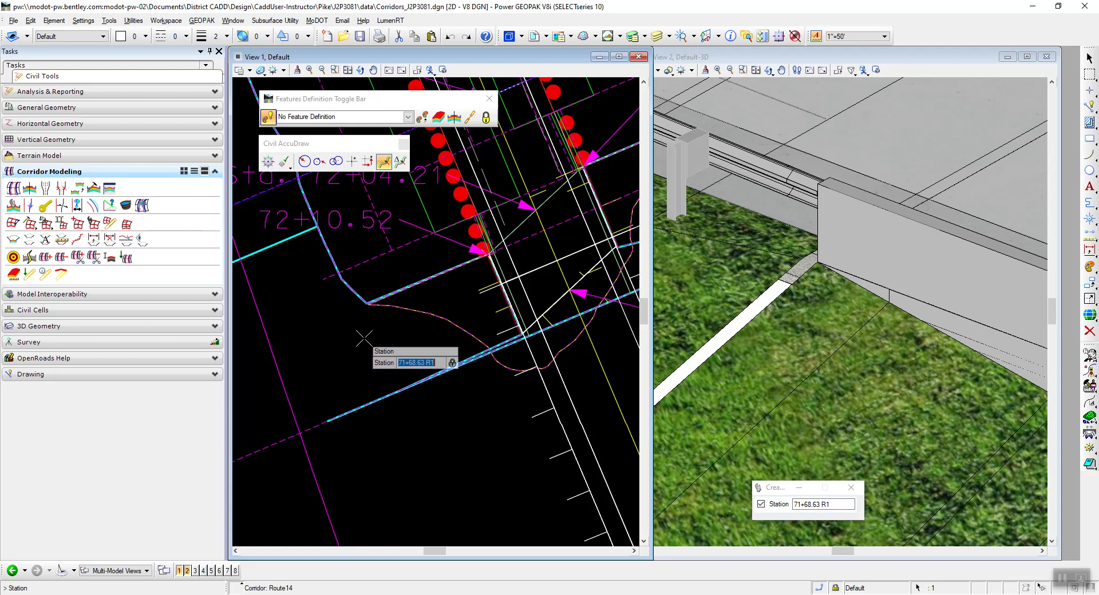
pyautogui.press('End')
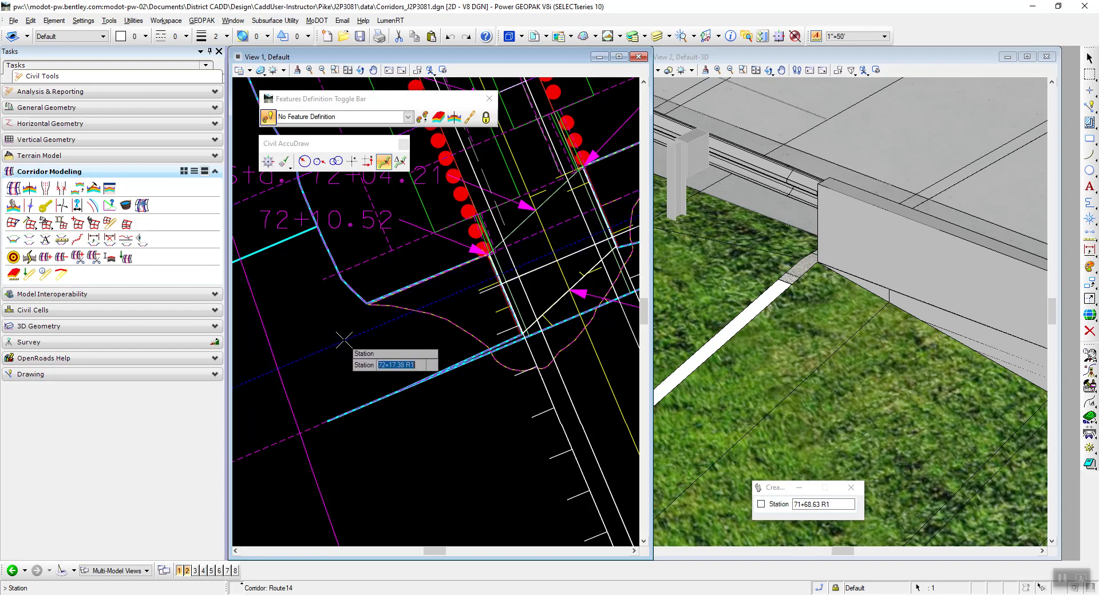
pyautogui.scroll(8, 490, 257)
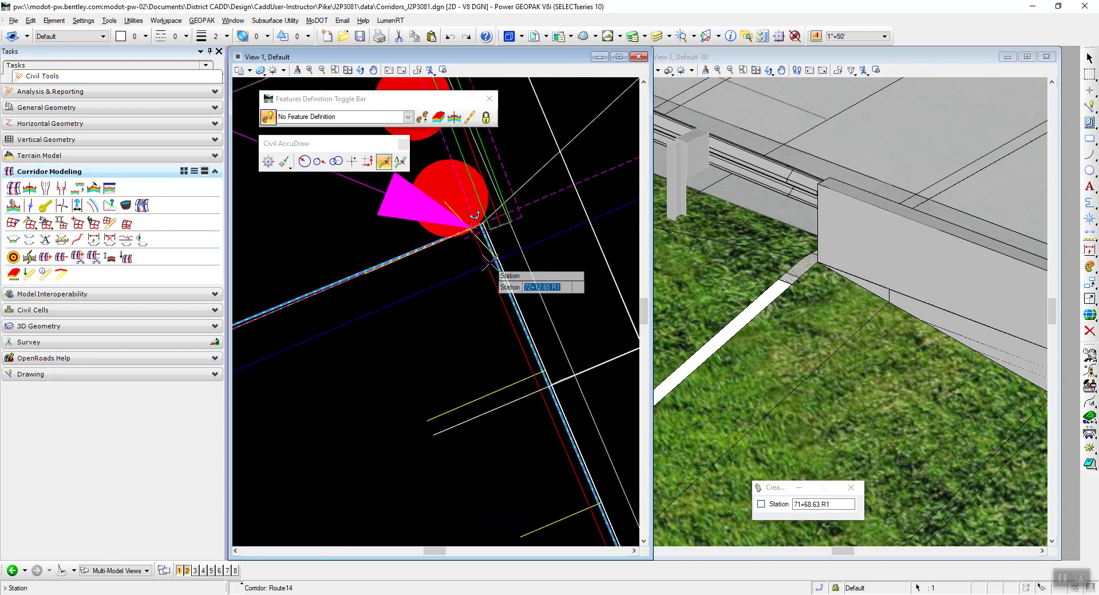
pyautogui.scroll(2, 466, 292)
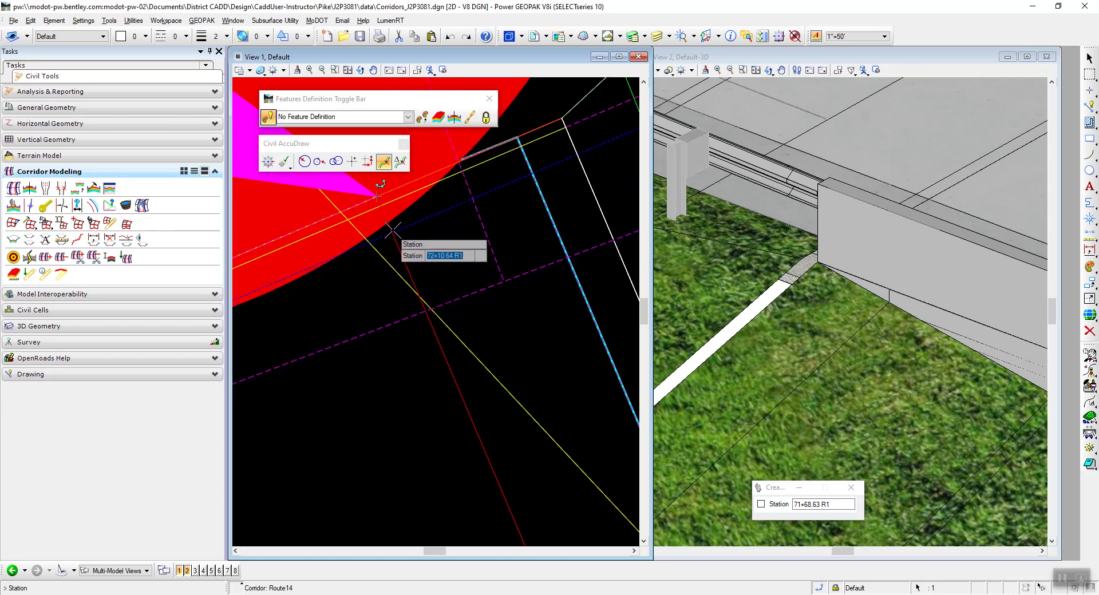
pyautogui.click(377, 196)
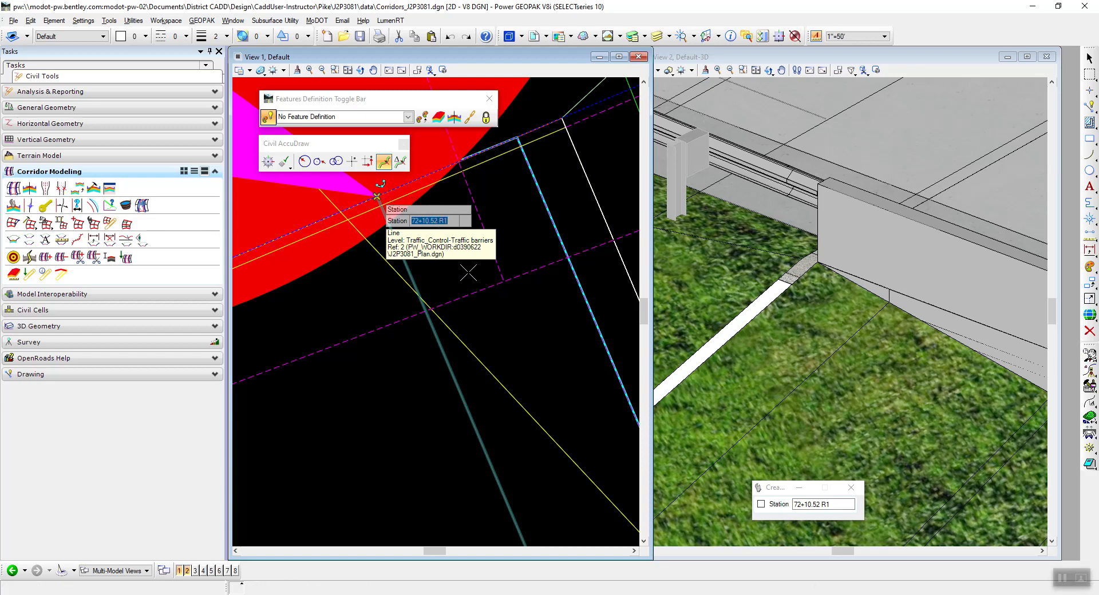
pyautogui.click(377, 196)
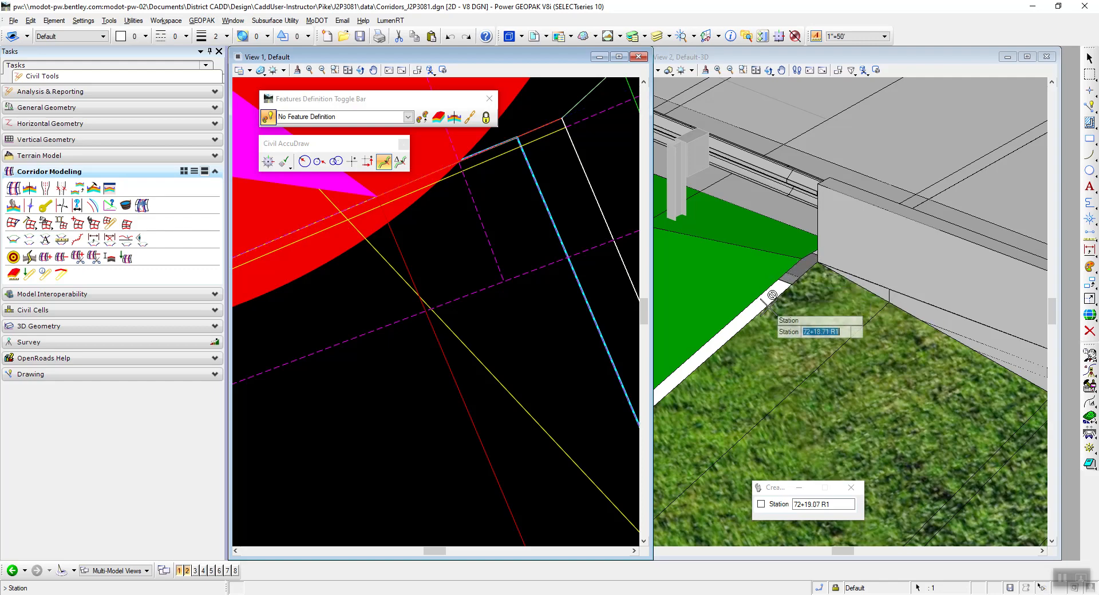
# Inspect the reprocessed side slope and guardrail at the bridge end in the 3D view, and end the key station command.
pyautogui.scroll(-3, 772, 295)
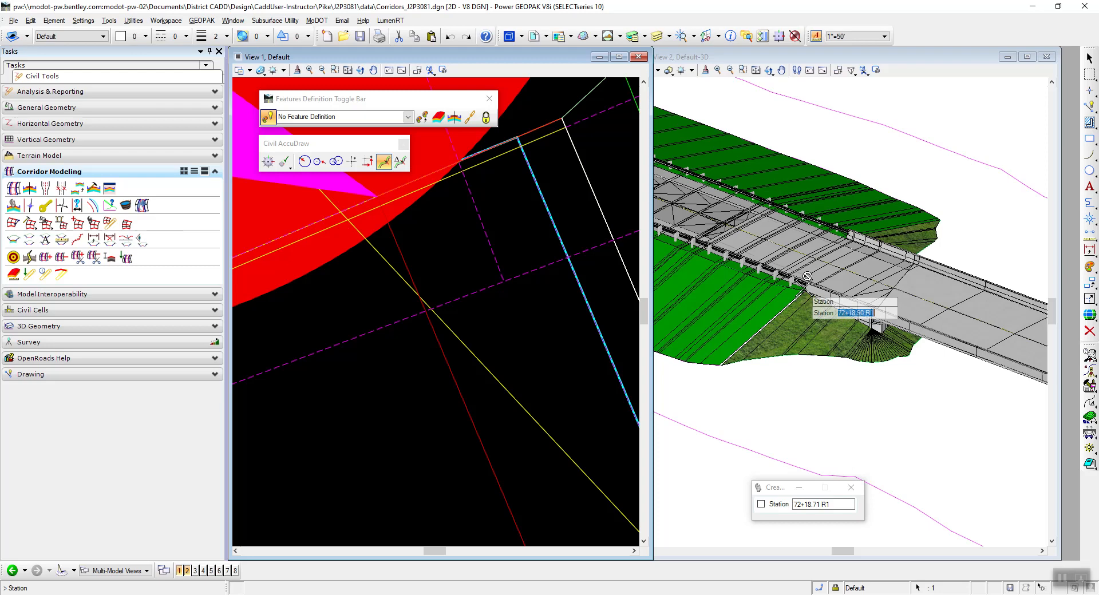
pyautogui.scroll(-2, 790, 206)
pyautogui.scroll(3, 761, 197)
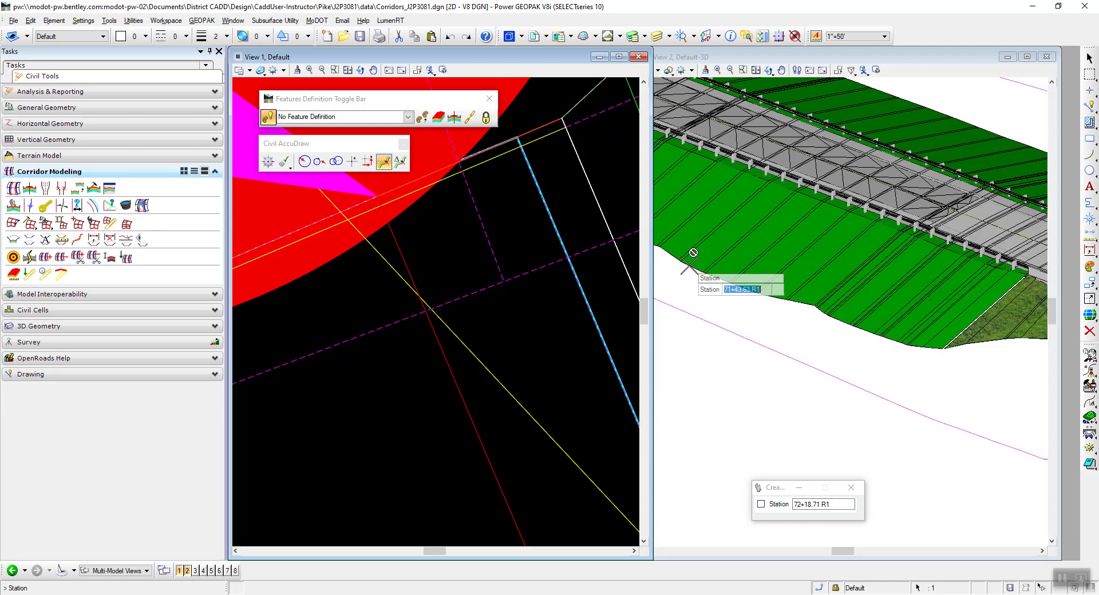
pyautogui.scroll(-2, 692, 253)
pyautogui.scroll(3, 744, 275)
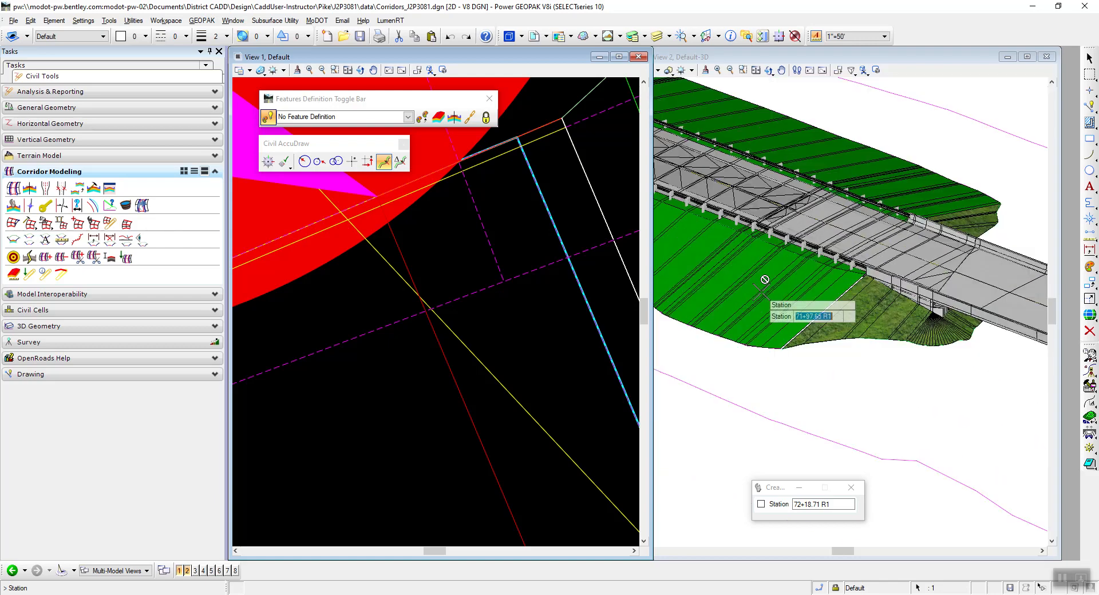
pyautogui.scroll(2, 846, 259)
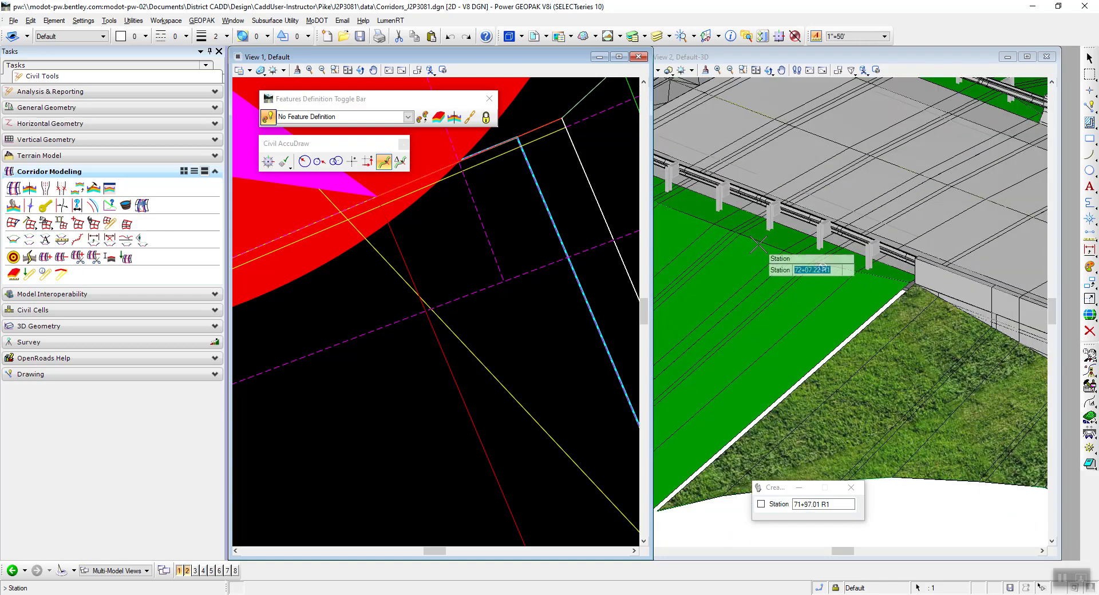
pyautogui.scroll(-1, 808, 333)
pyautogui.scroll(1, 813, 321)
pyautogui.scroll(1, 835, 306)
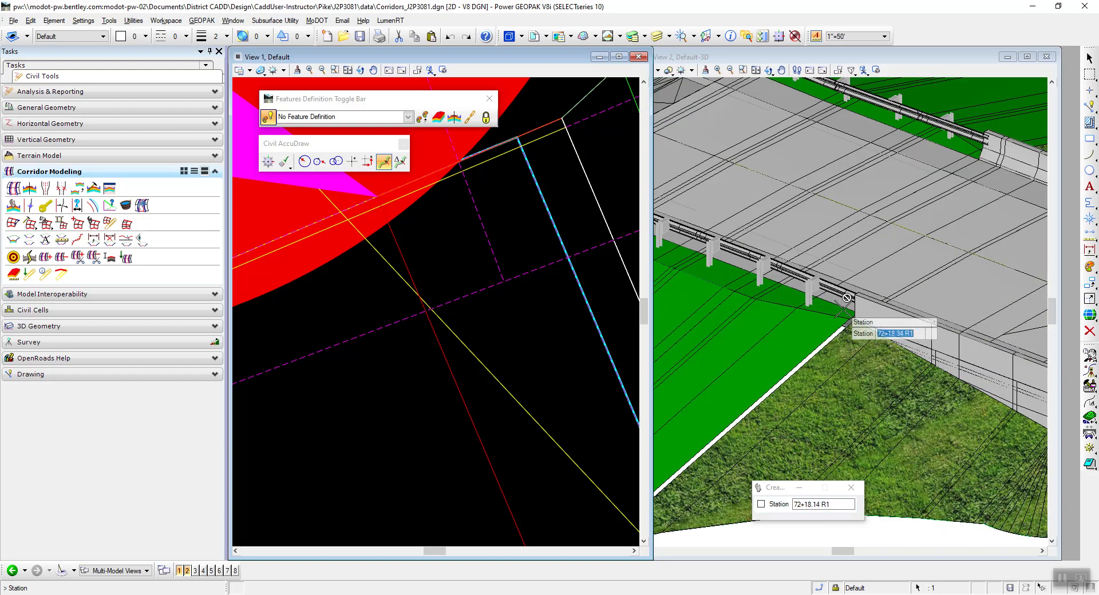
pyautogui.scroll(-1, 824, 358)
pyautogui.scroll(2, 824, 352)
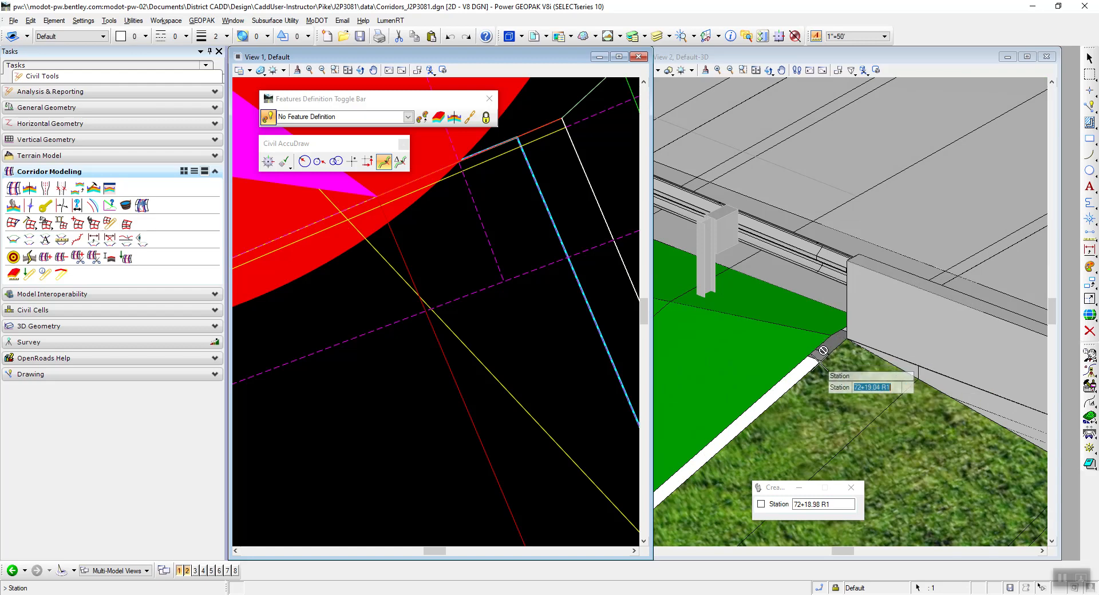
pyautogui.scroll(1, 834, 344)
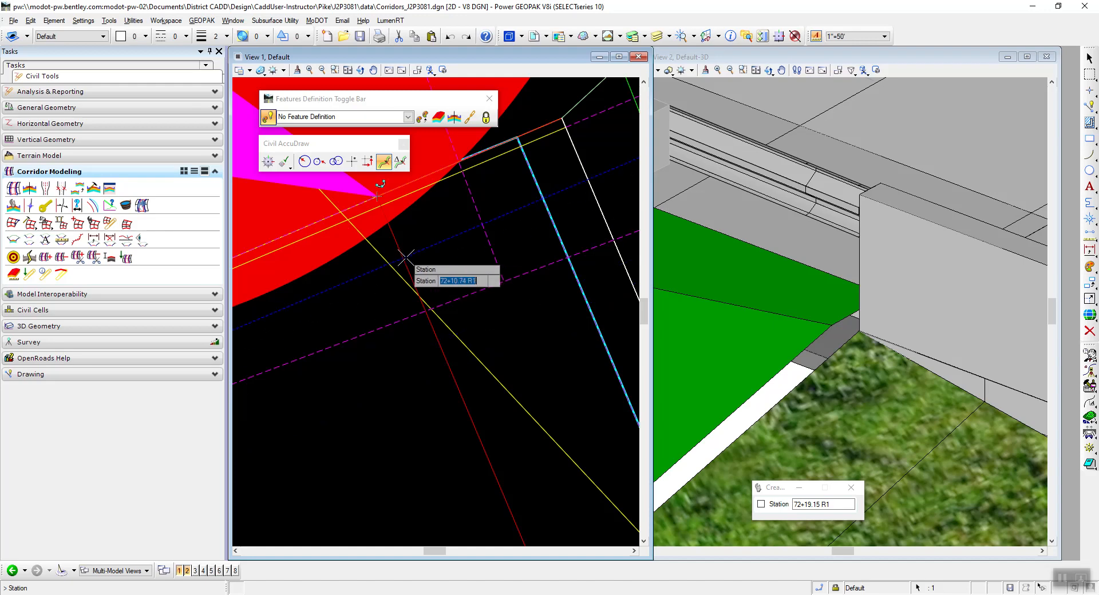
pyautogui.rightClick(413, 293)
# Open the corridor objects of the Route14 corridor and review its key stations.
pyautogui.scroll(3, 498, 301)
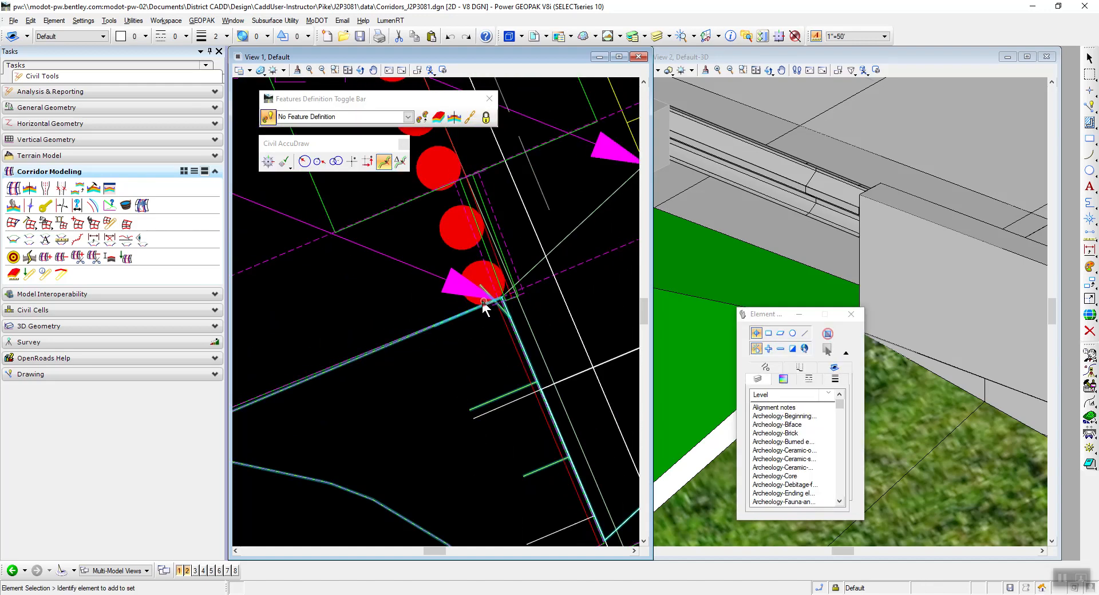
pyautogui.scroll(-4, 444, 324)
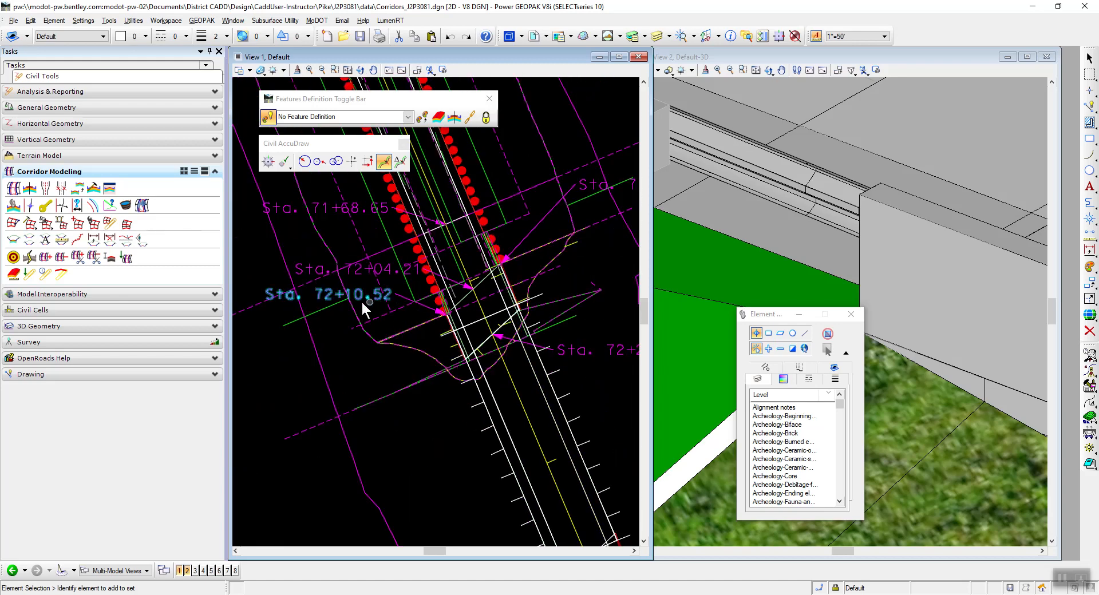
pyautogui.click(331, 306)
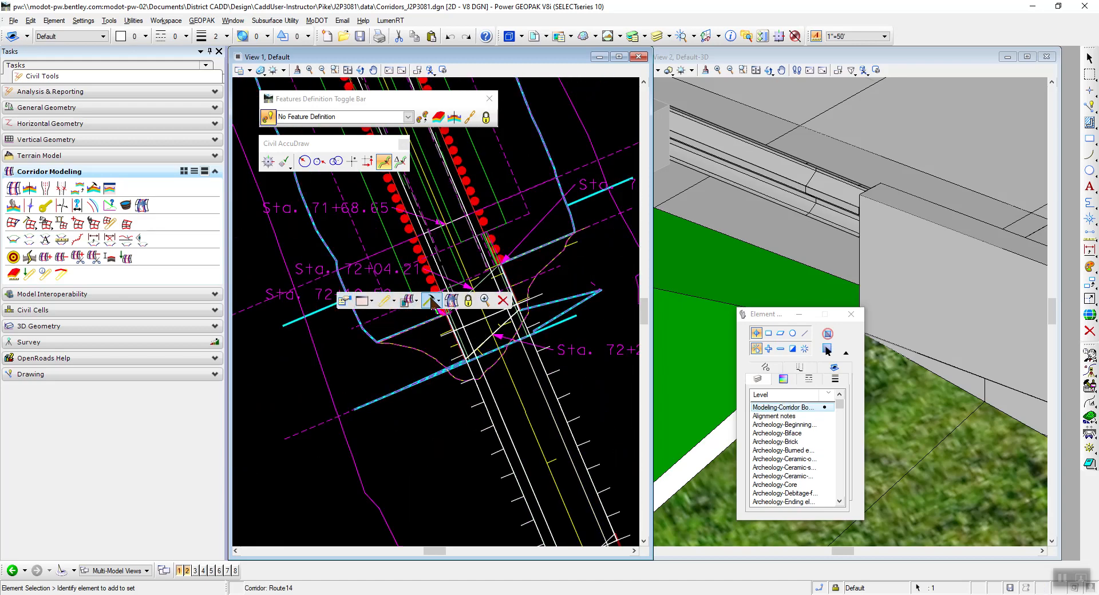
pyautogui.click(438, 302)
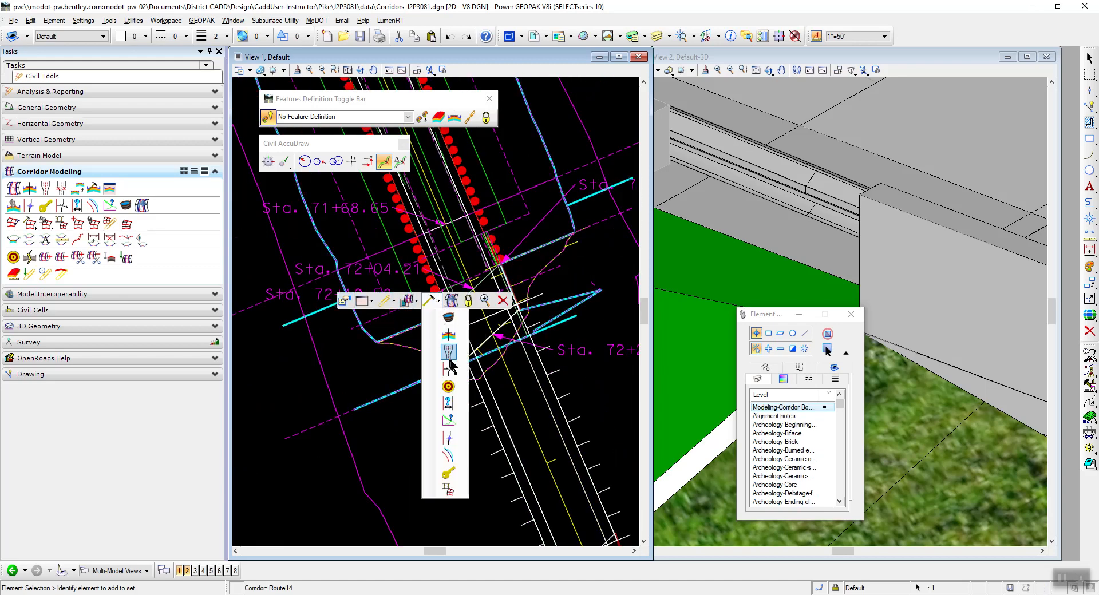
pyautogui.click(450, 324)
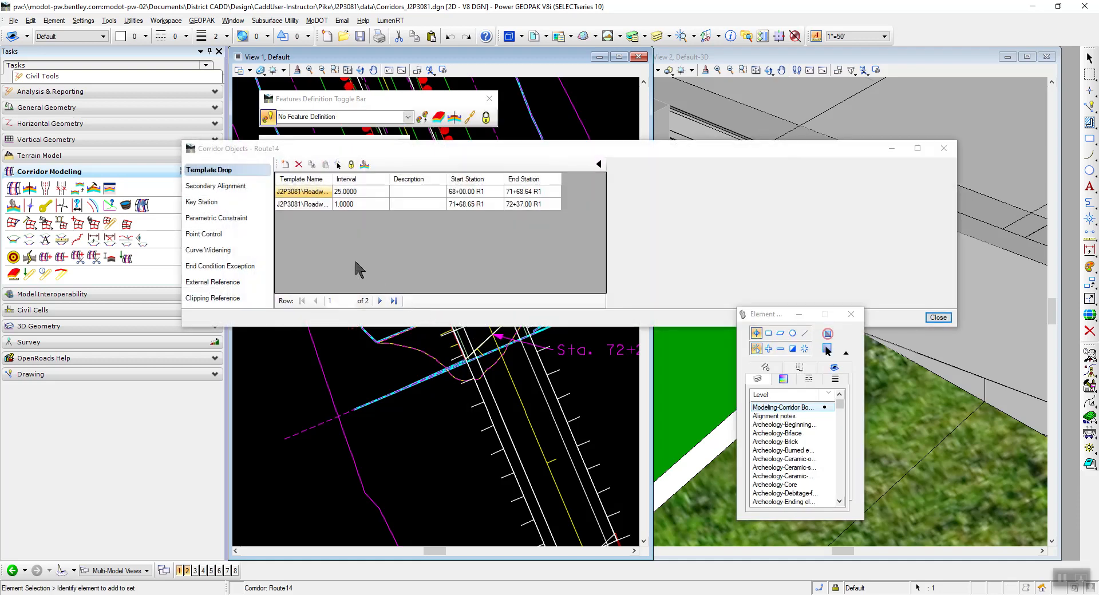
pyautogui.click(226, 329)
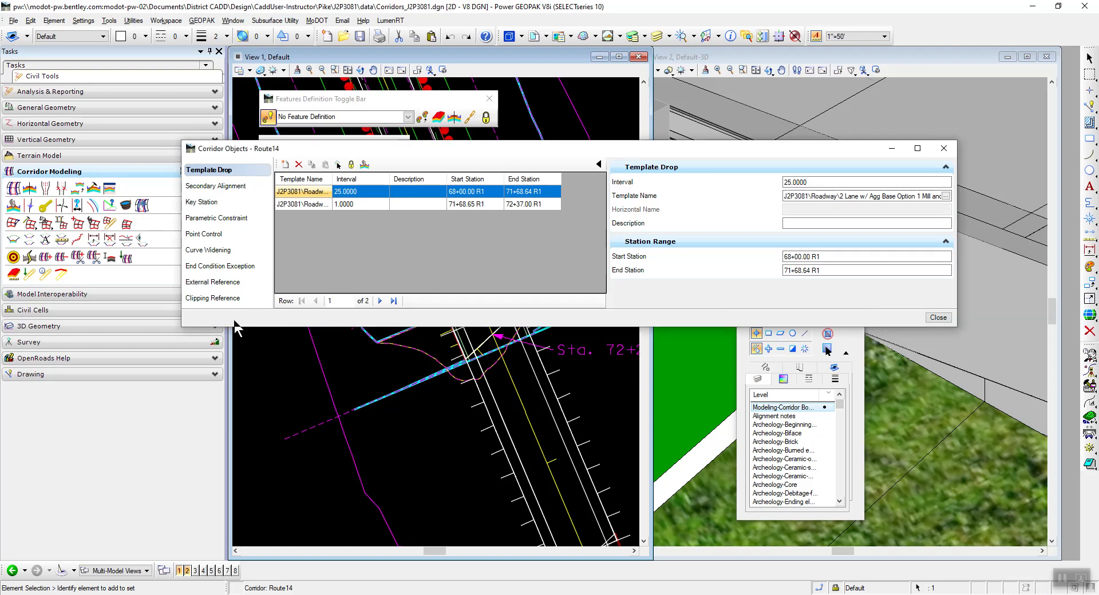
pyautogui.click(212, 204)
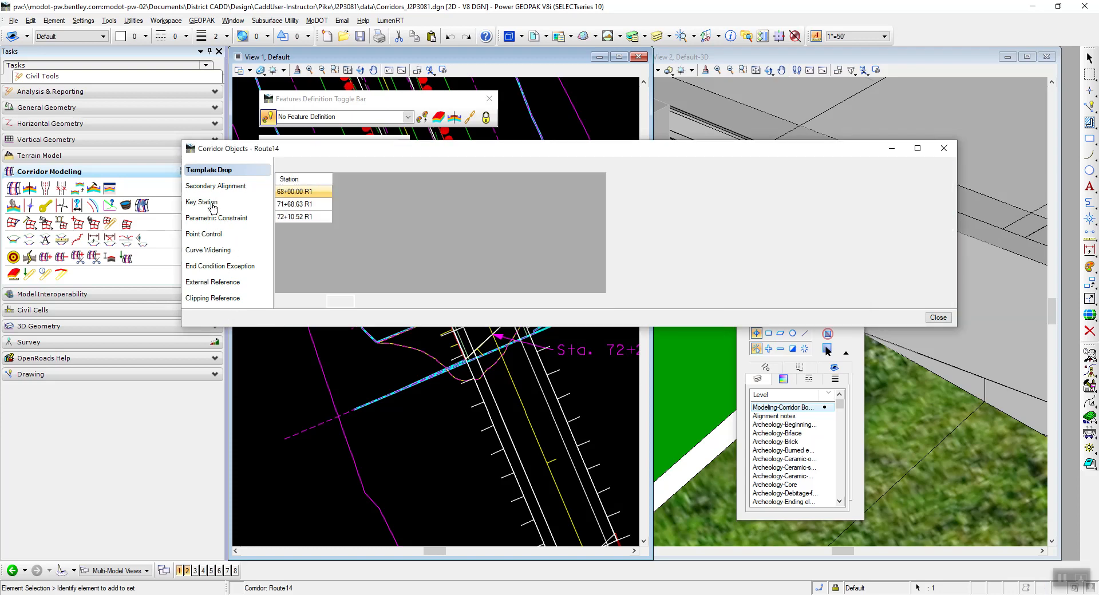
pyautogui.moveTo(364, 149); pyautogui.dragTo(270, 230)
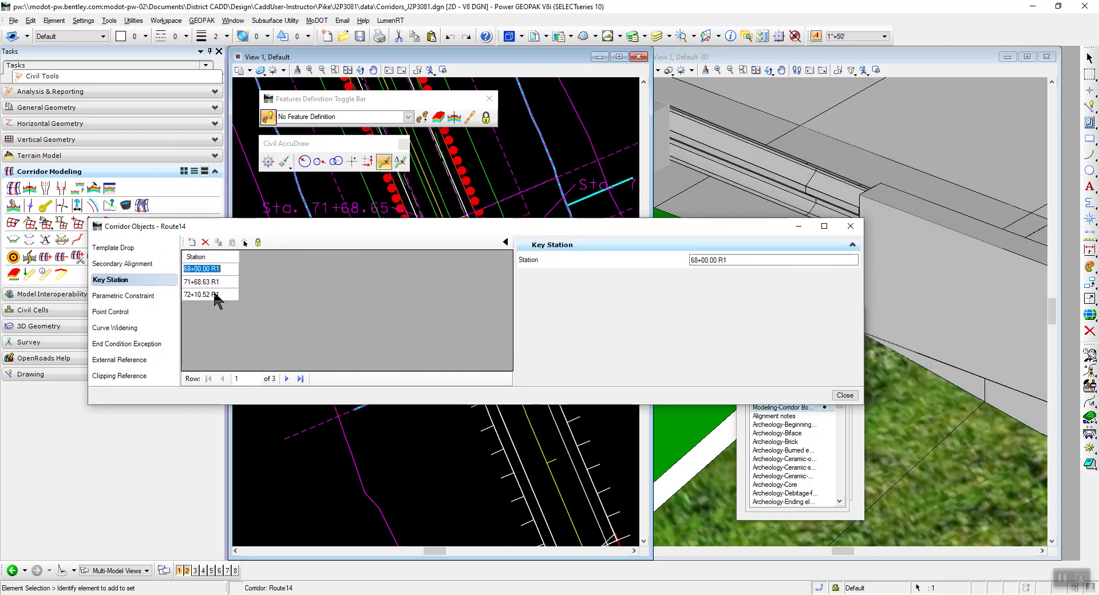
# Compare the Route14 key stations with the station labels at the bridge end in the 2D plan view.
pyautogui.moveTo(277, 229); pyautogui.dragTo(424, 422)
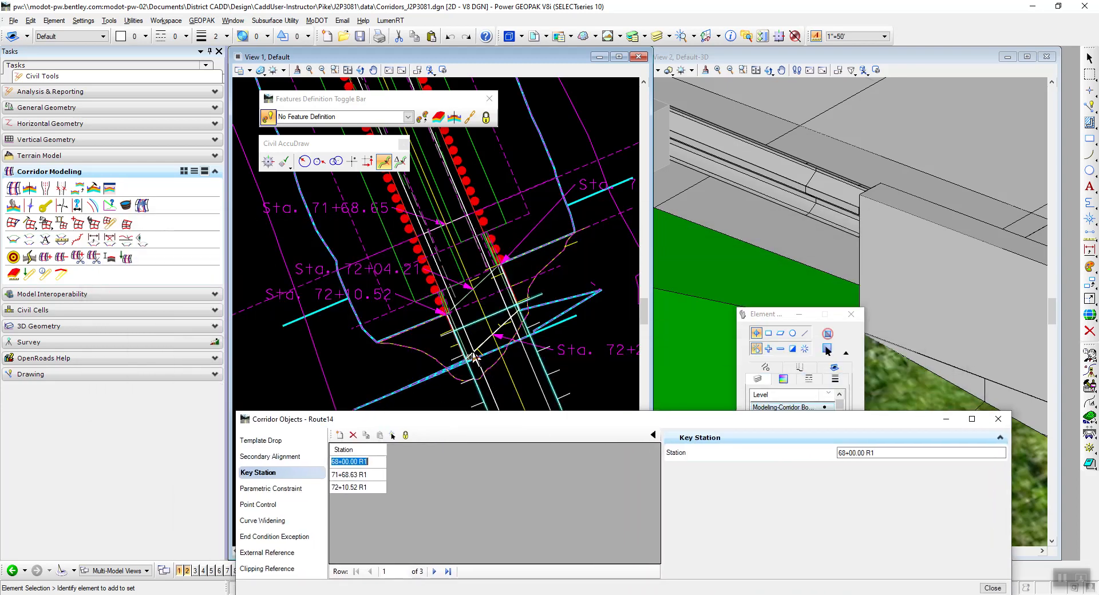
pyautogui.scroll(2, 431, 320)
pyautogui.scroll(-2, 347, 289)
pyautogui.moveTo(342, 293)
pyautogui.scroll(5, 431, 321)
pyautogui.scroll(-5, 412, 308)
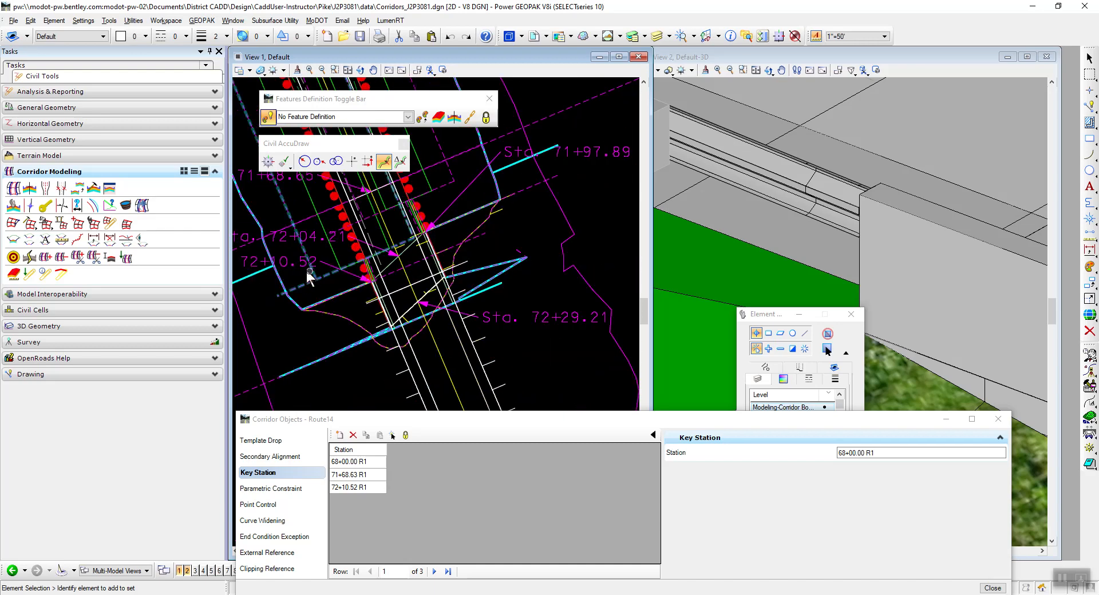
pyautogui.scroll(4, 256, 259)
pyautogui.scroll(-4, 315, 260)
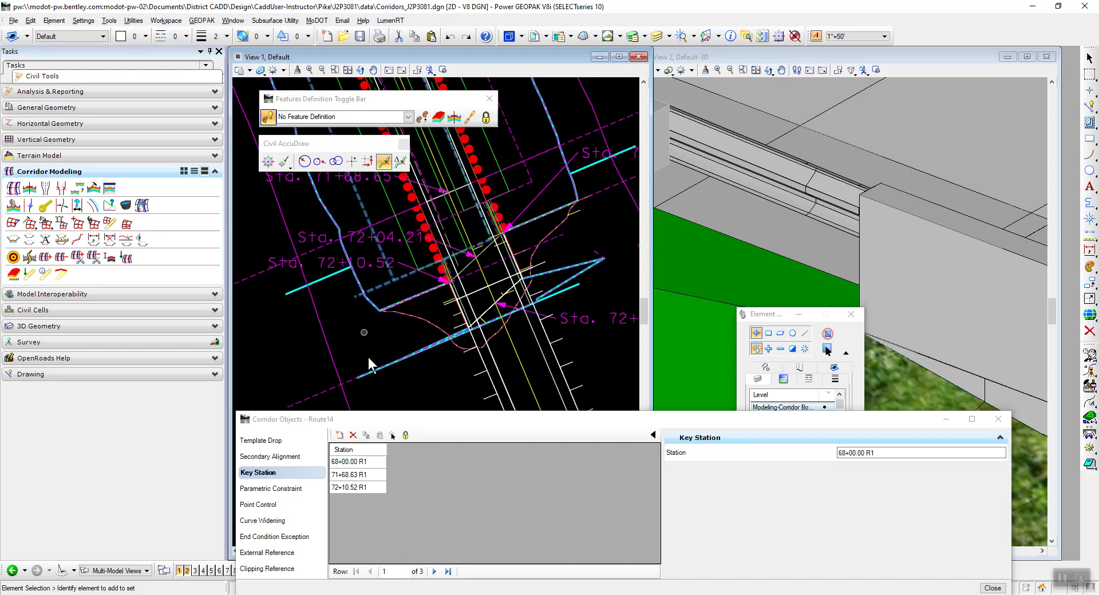
# Set the Route14 key station at the traffic barrier end to 72+10.51 R1 and close the corridor objects.
pyautogui.click(351, 487)
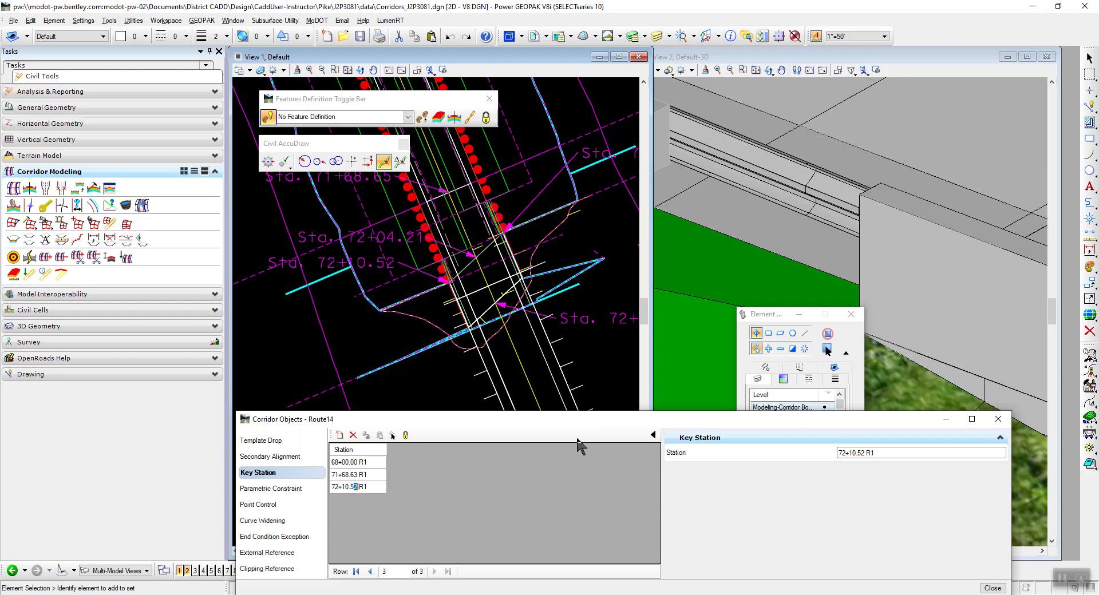
pyautogui.moveTo(780, 314); pyautogui.dragTo(985, 148)
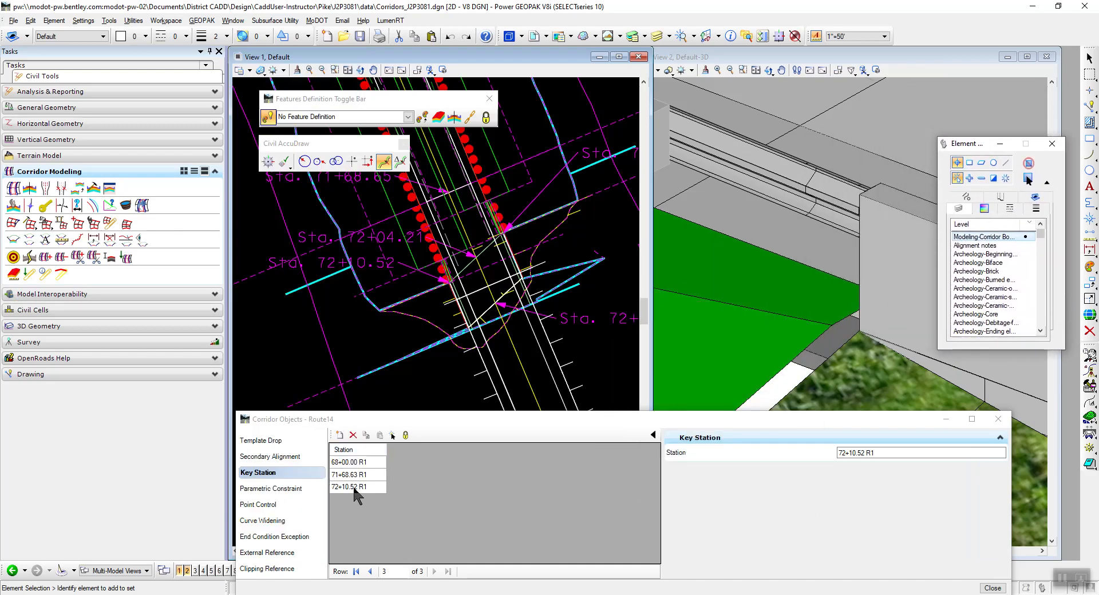
pyautogui.click(863, 453)
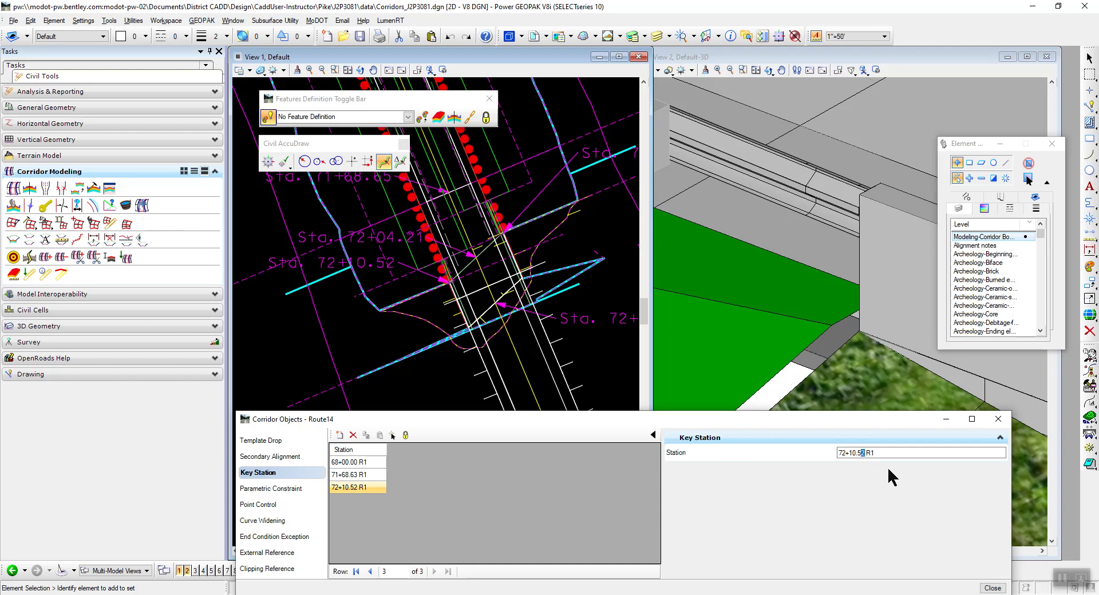
pyautogui.write('1')
pyautogui.moveTo(822, 423); pyautogui.dragTo(608, 133)
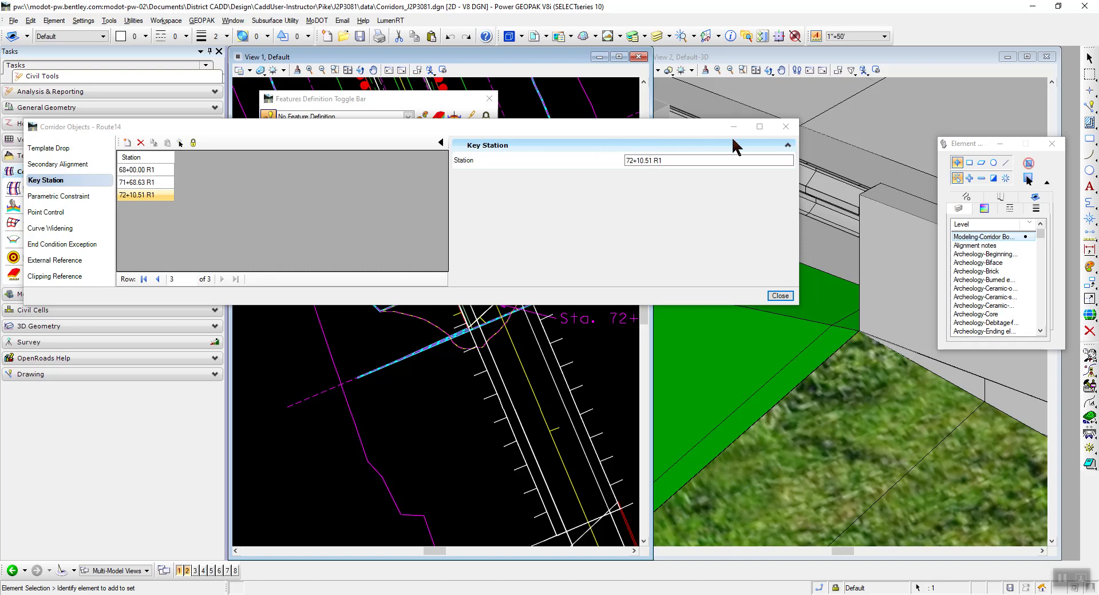
pyautogui.click(780, 296)
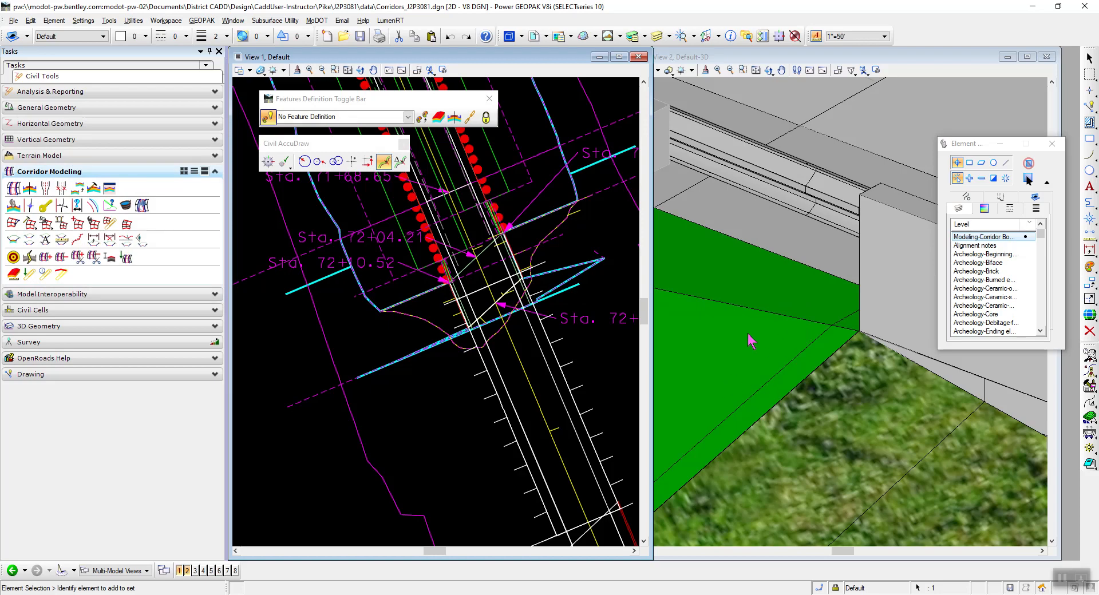
# Examine the side slopes, guardrail and bridge end of the reprocessed Route14 corridor in the 3D view.
pyautogui.scroll(-1, 751, 341)
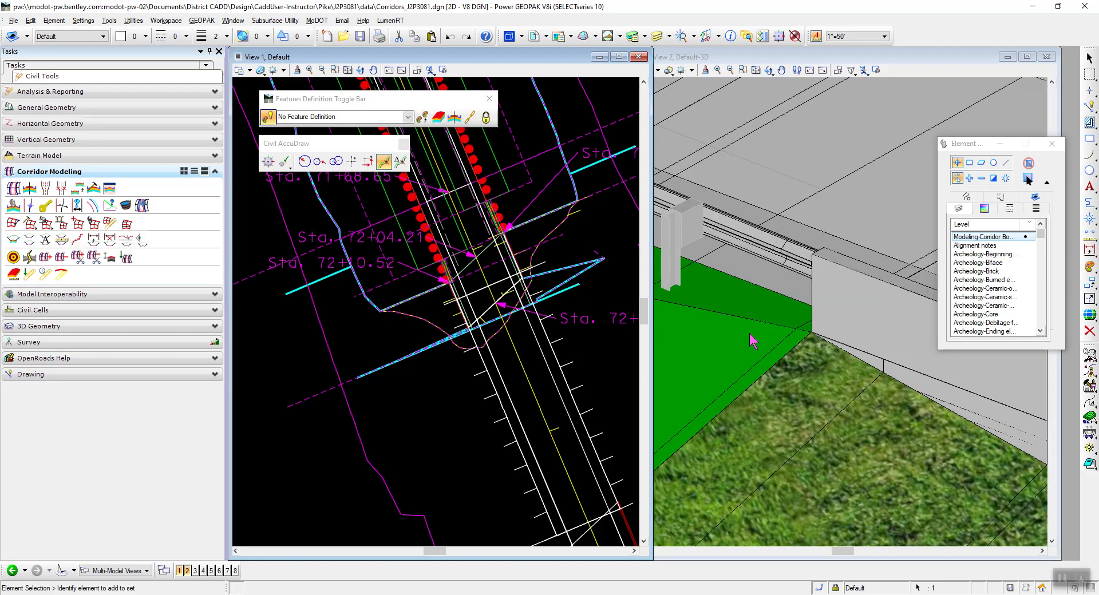
pyautogui.scroll(-1, 761, 338)
pyautogui.scroll(-2, 765, 331)
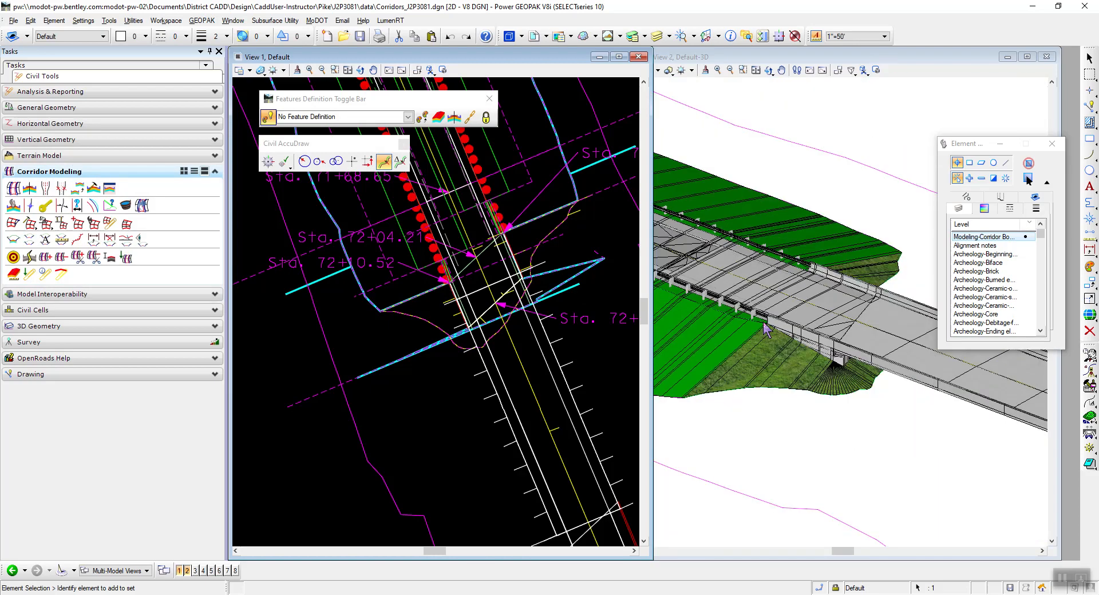
pyautogui.scroll(2, 779, 276)
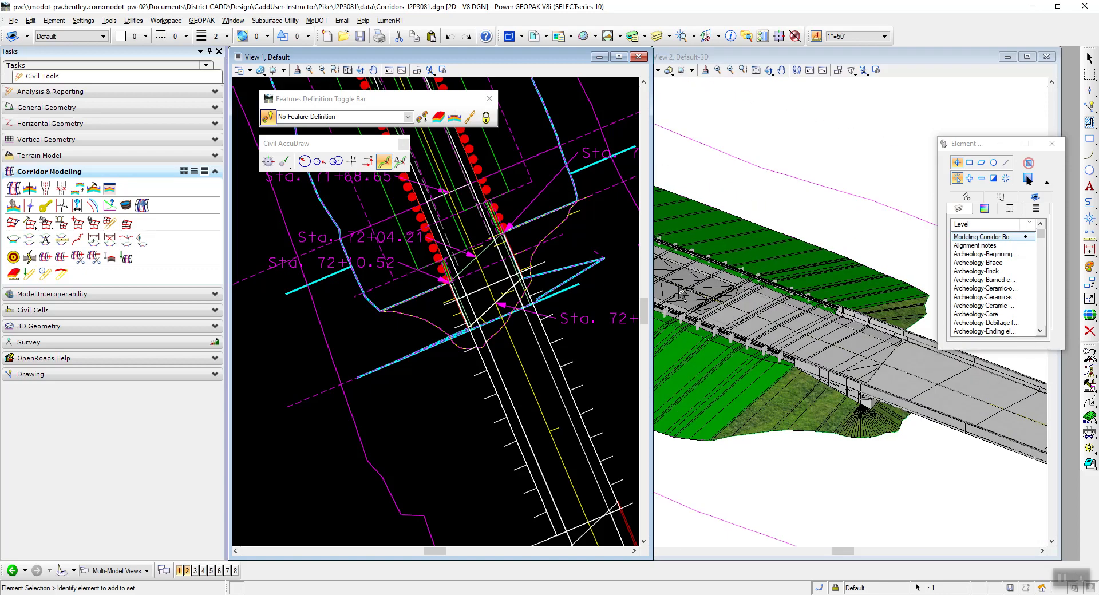
pyautogui.scroll(-2, 709, 366)
pyautogui.scroll(4, 701, 374)
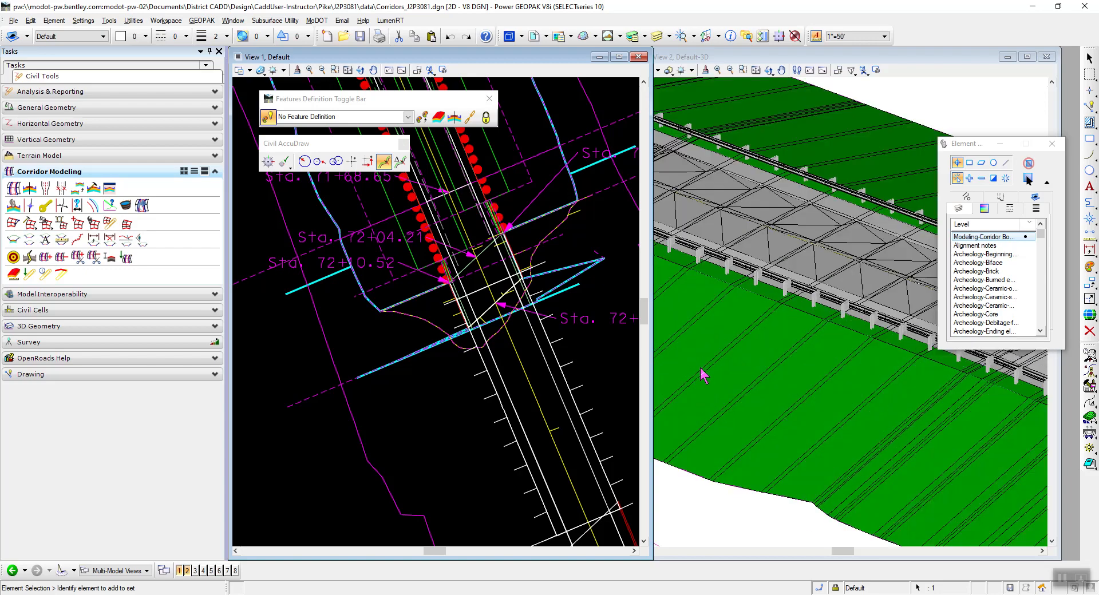
pyautogui.scroll(-3, 688, 315)
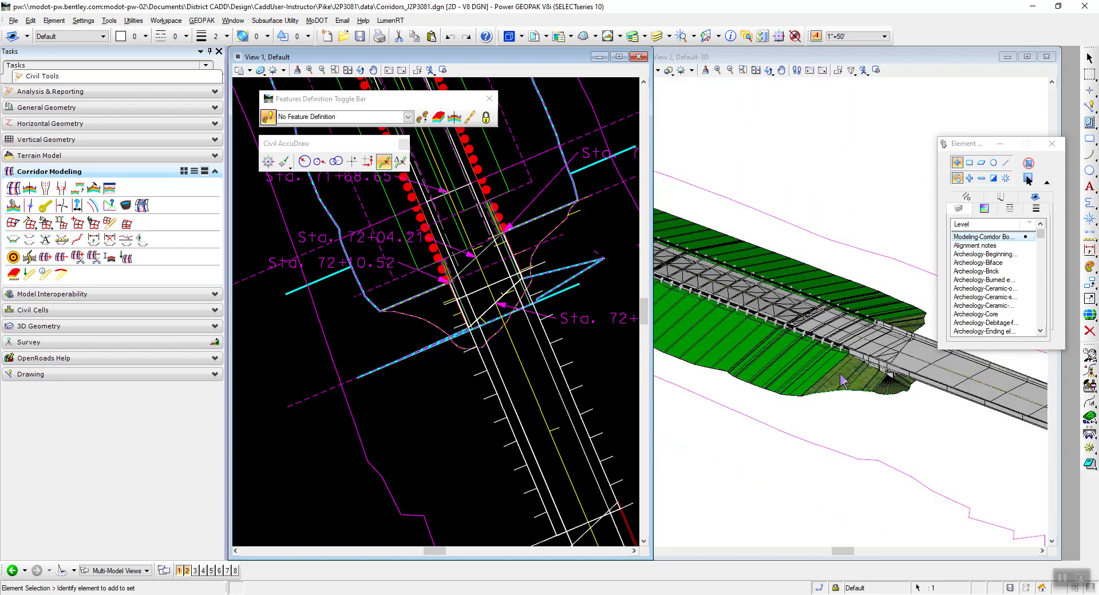
pyautogui.scroll(1, 828, 366)
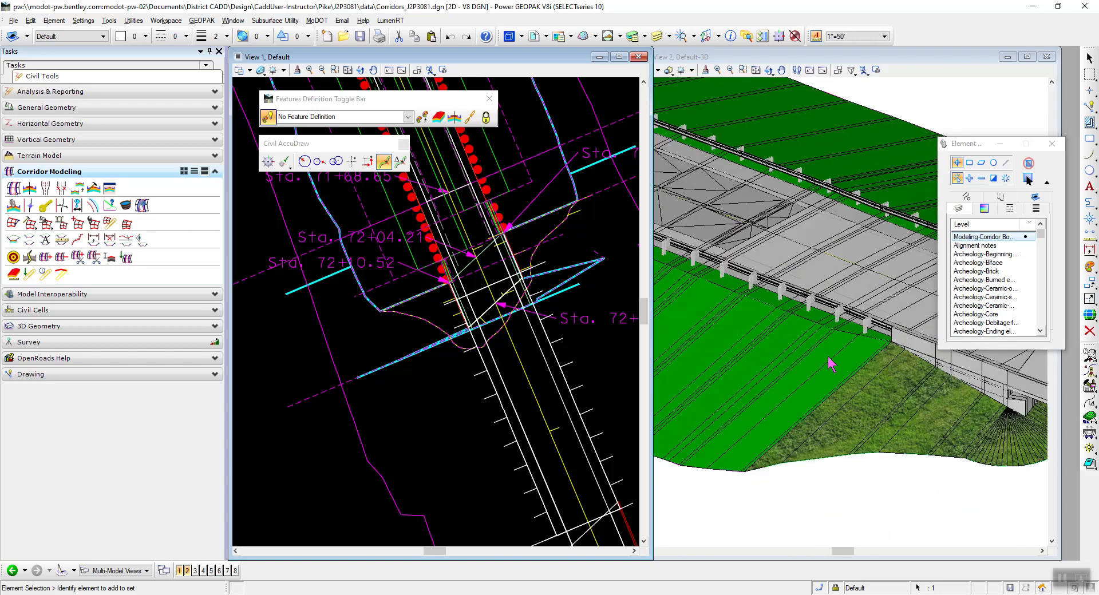
pyautogui.scroll(-3, 769, 350)
pyautogui.scroll(3, 703, 338)
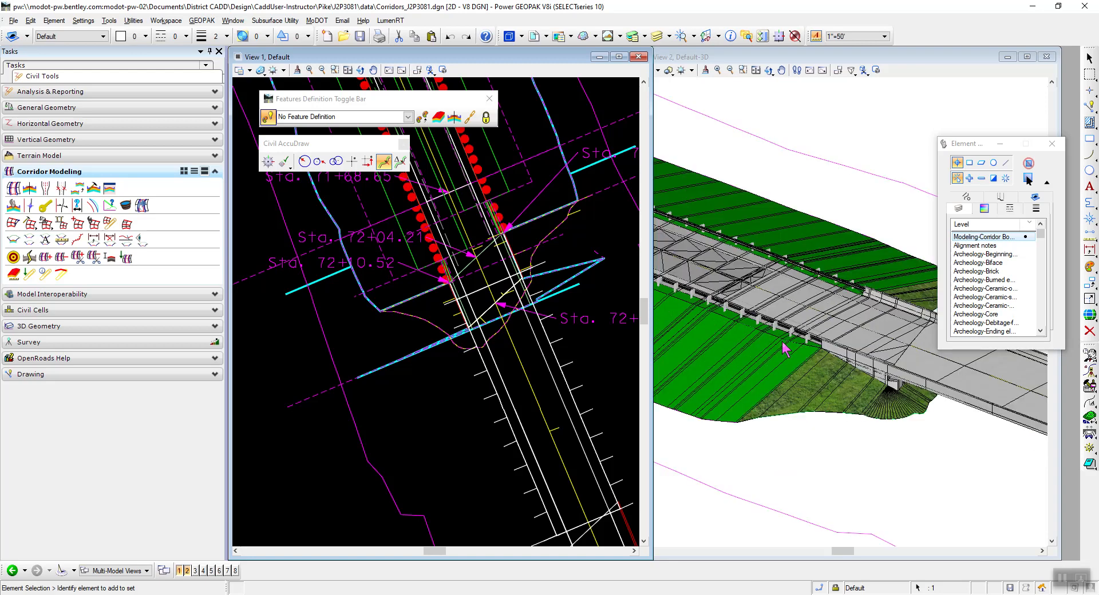
pyautogui.scroll(-1, 795, 357)
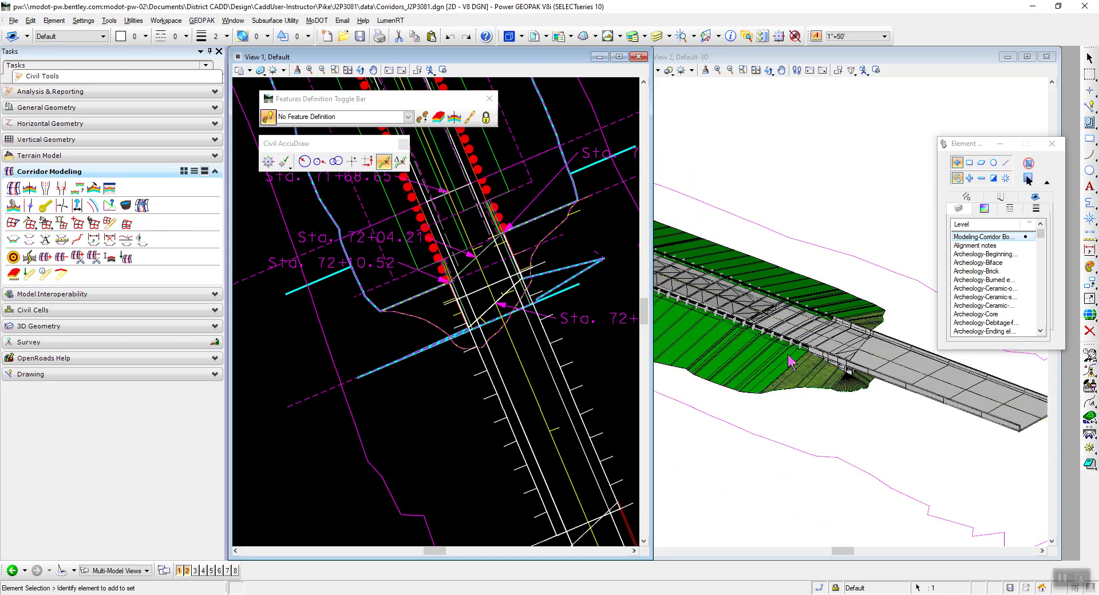
pyautogui.scroll(1, 856, 369)
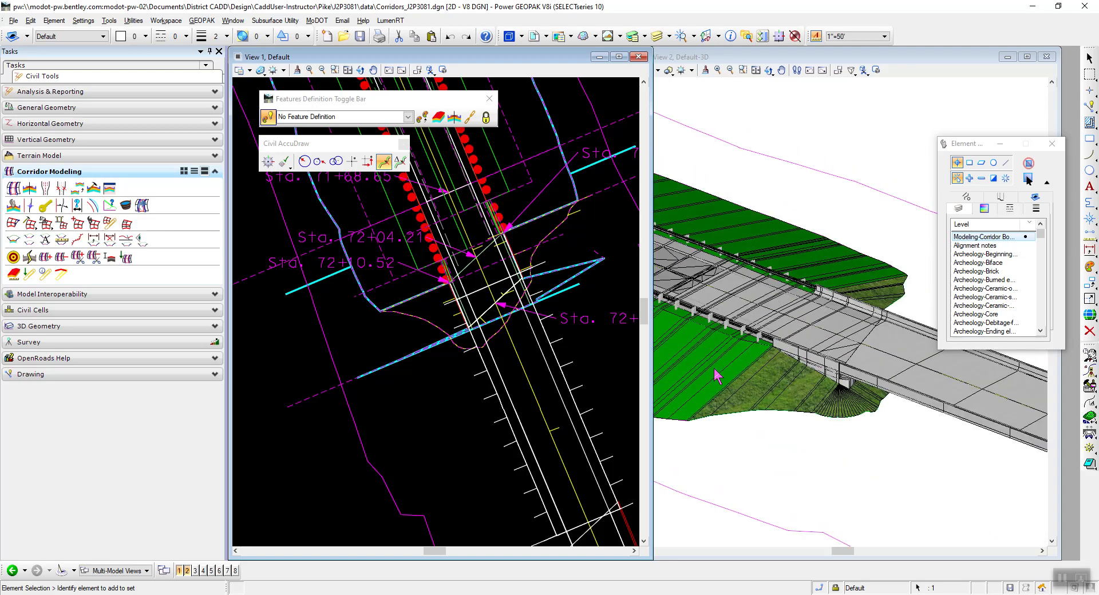
pyautogui.scroll(2, 818, 387)
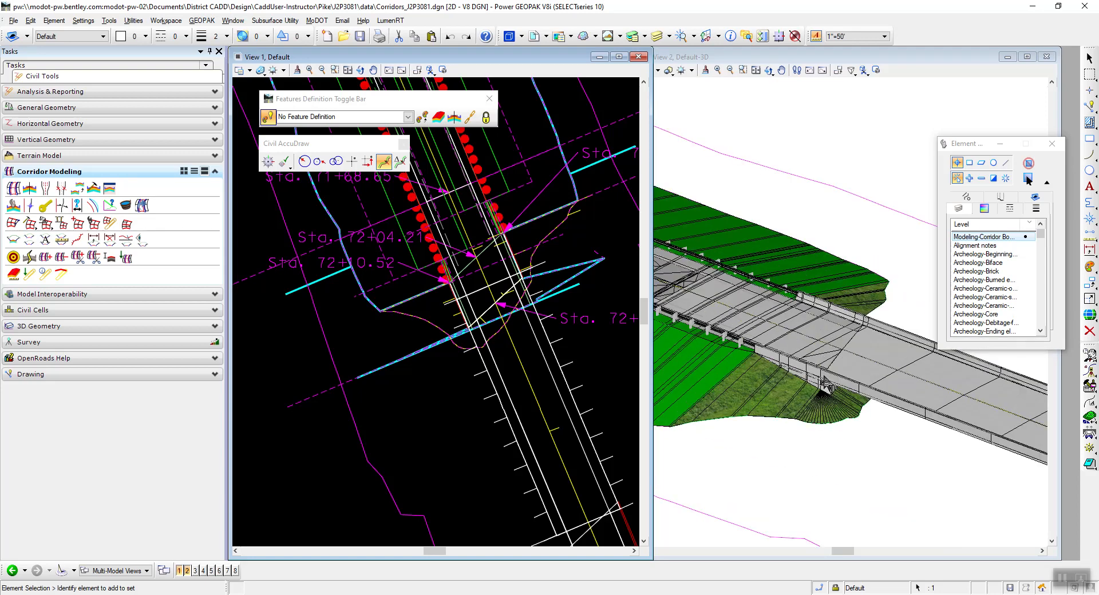
# Rotate the 3D view dynamically around the bridge abutment to inspect the barrier, deck and spill slope.
pyautogui.moveTo(979, 145); pyautogui.dragTo(330, 259)
pyautogui.click(768, 70)
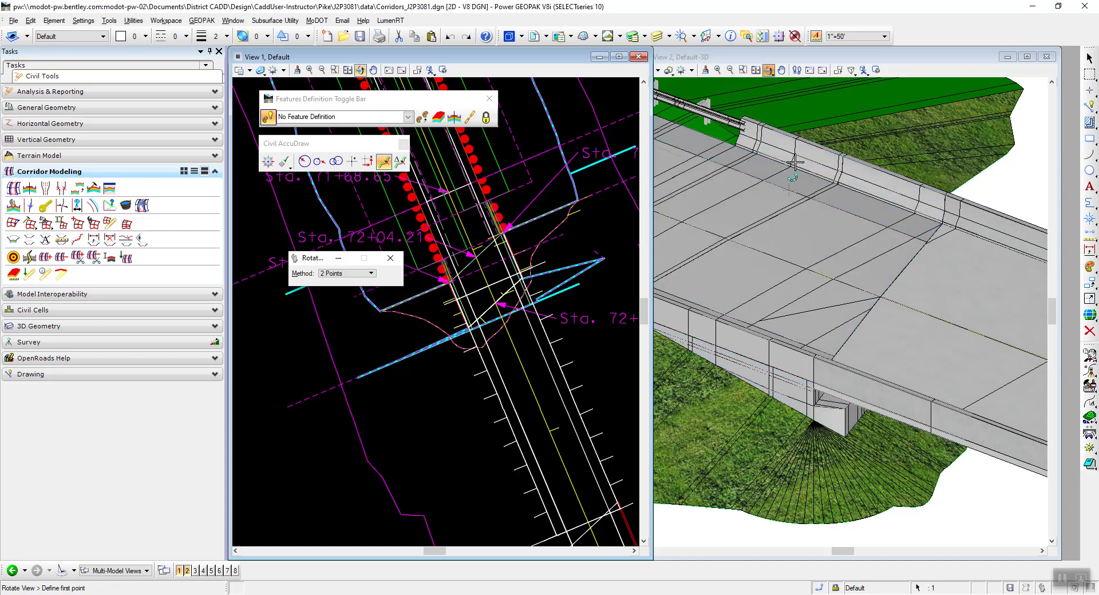
pyautogui.click(790, 55)
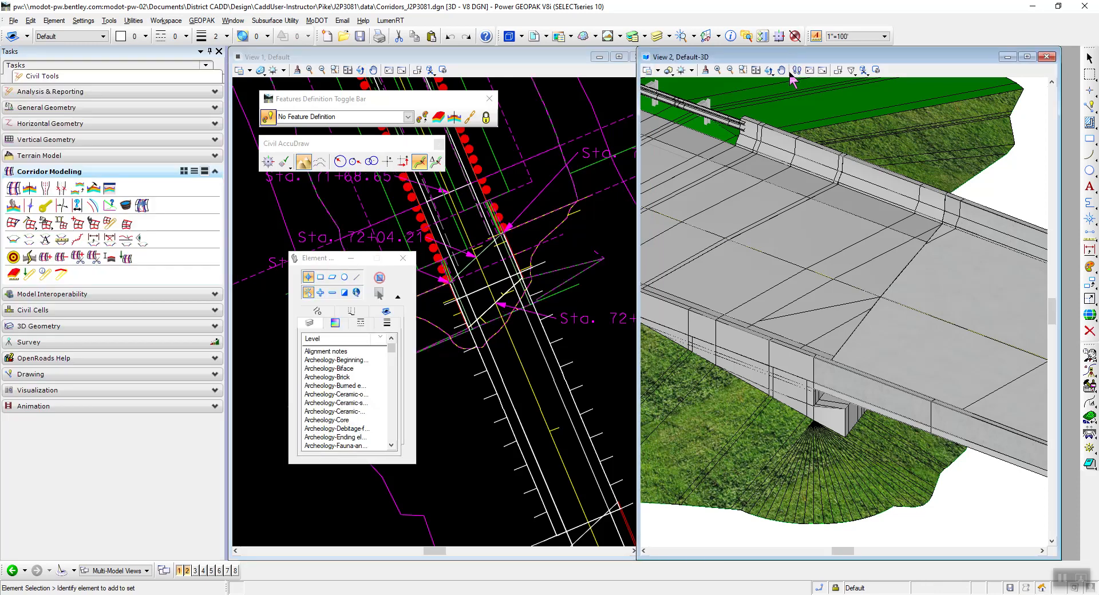
pyautogui.click(769, 70)
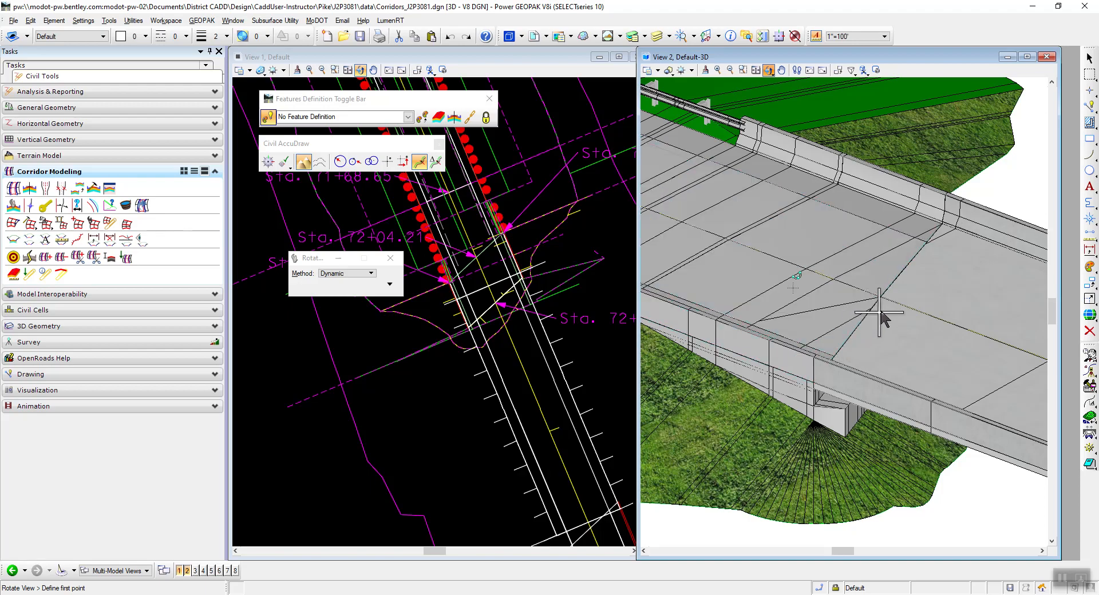
pyautogui.click(845, 409)
pyautogui.moveTo(900, 464); pyautogui.dragTo(860, 442)
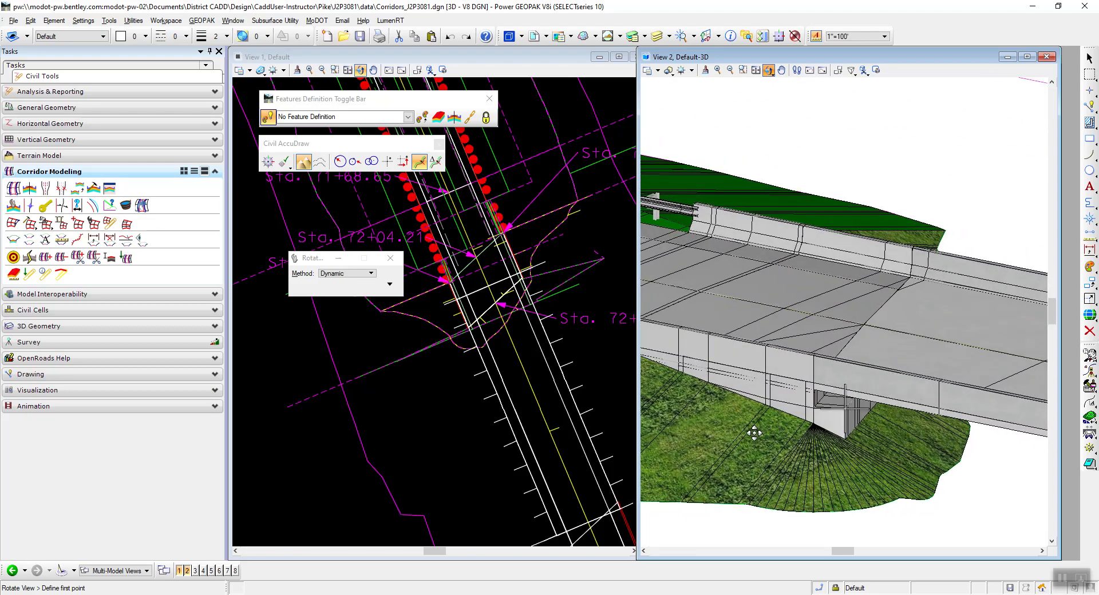
pyautogui.moveTo(762, 442)
pyautogui.mouseDown()
pyautogui.moveTo(870, 509)
pyautogui.moveTo(870, 441)
pyautogui.moveTo(777, 439)
pyautogui.mouseUp()
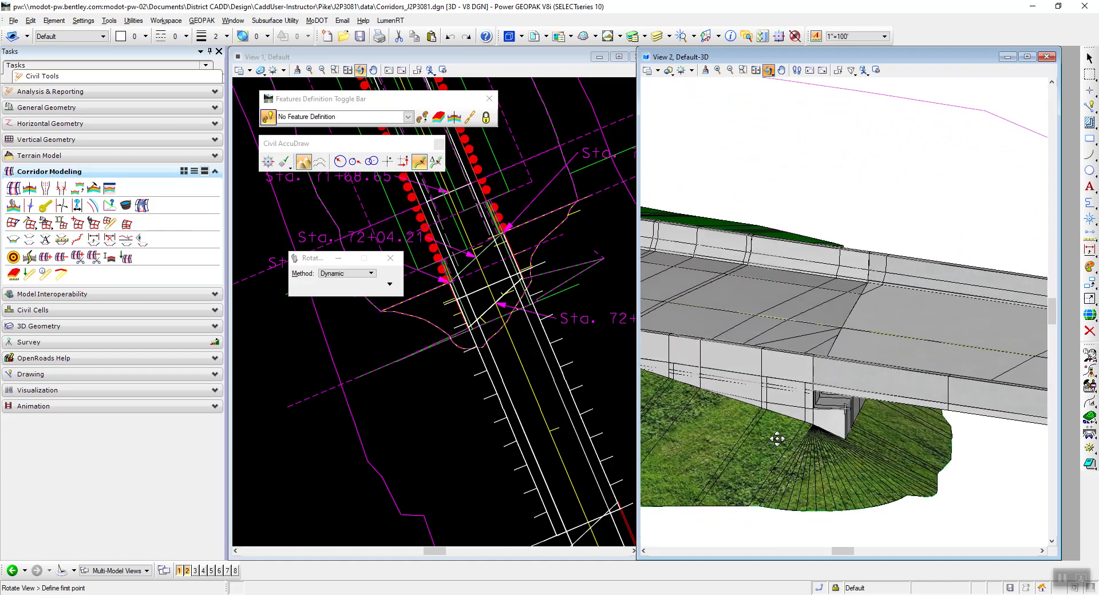
pyautogui.moveTo(894, 453); pyautogui.dragTo(863, 502)
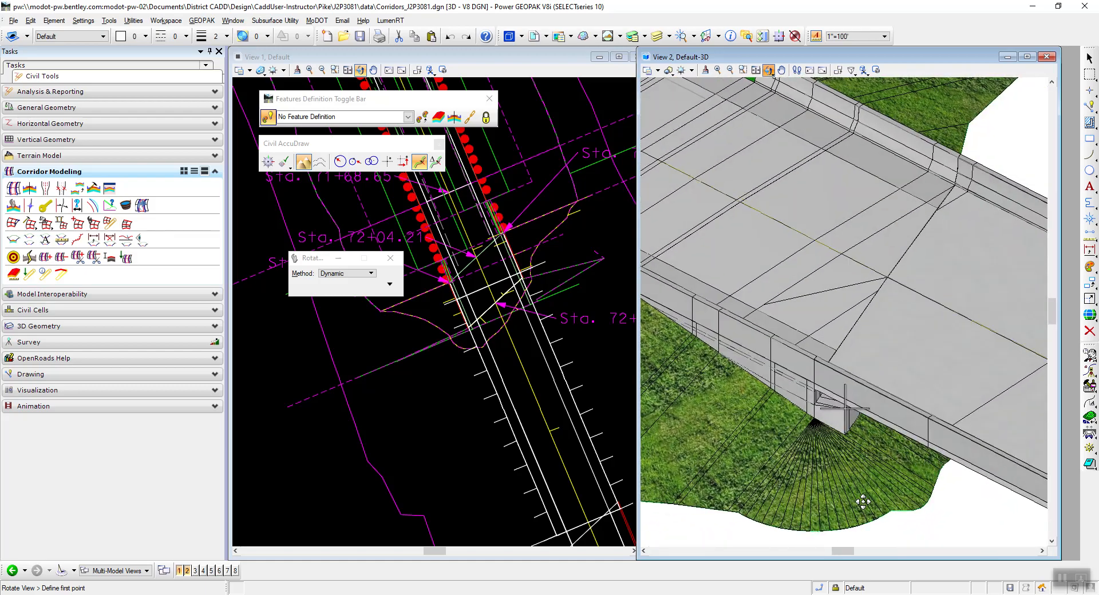